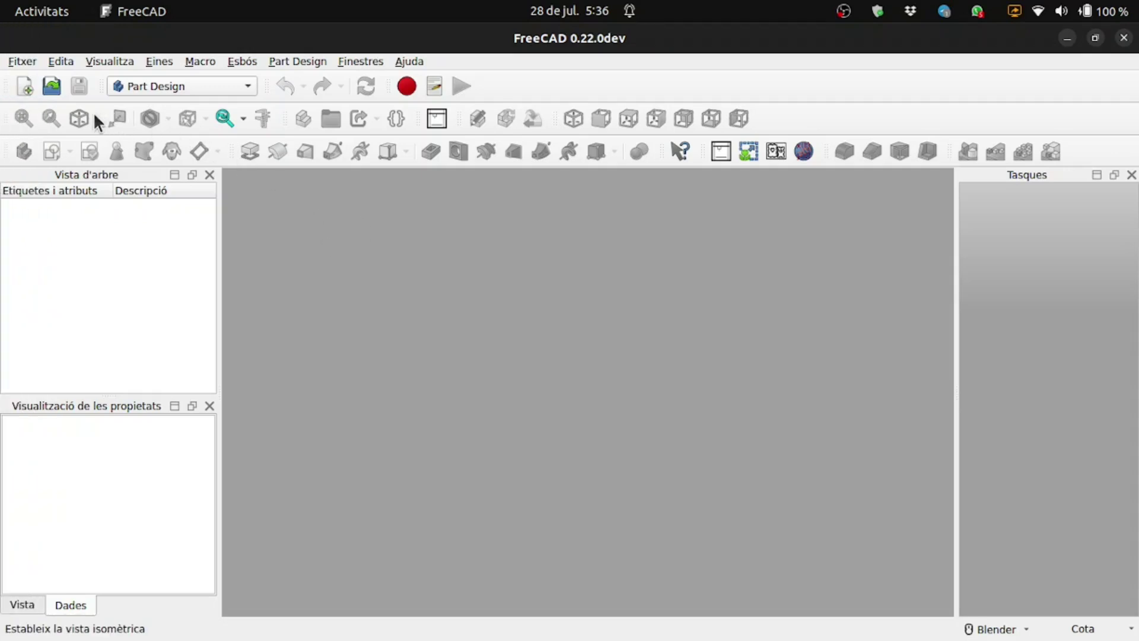
# Create a new document with a Part and body Cos, and open a sketch on its XY plane.
pyautogui.click(22, 87)
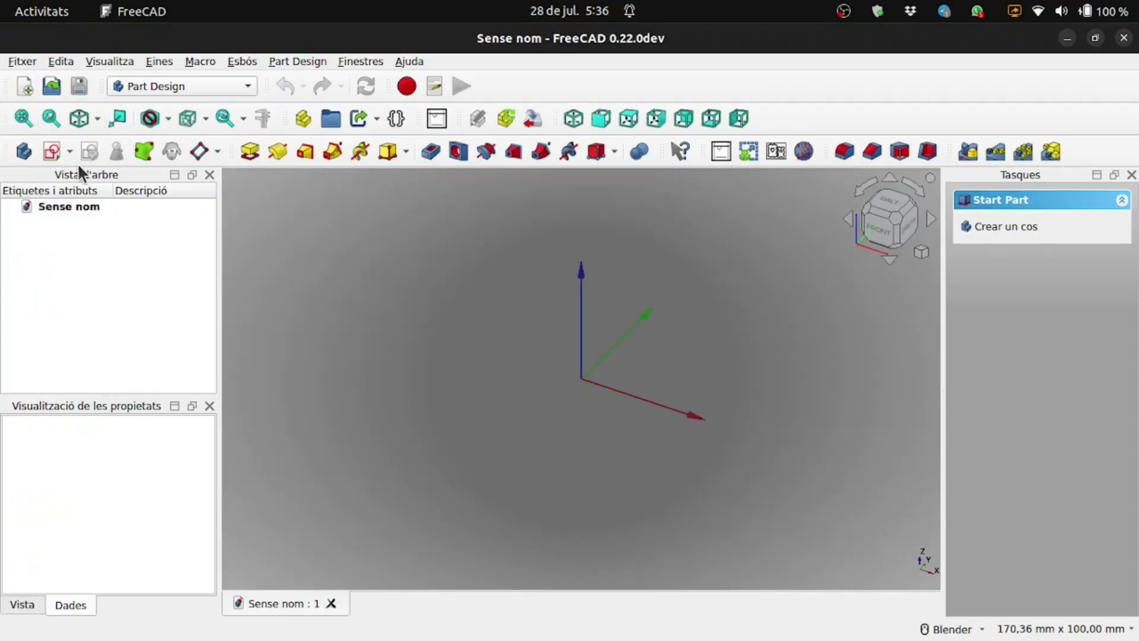
pyautogui.click(309, 121)
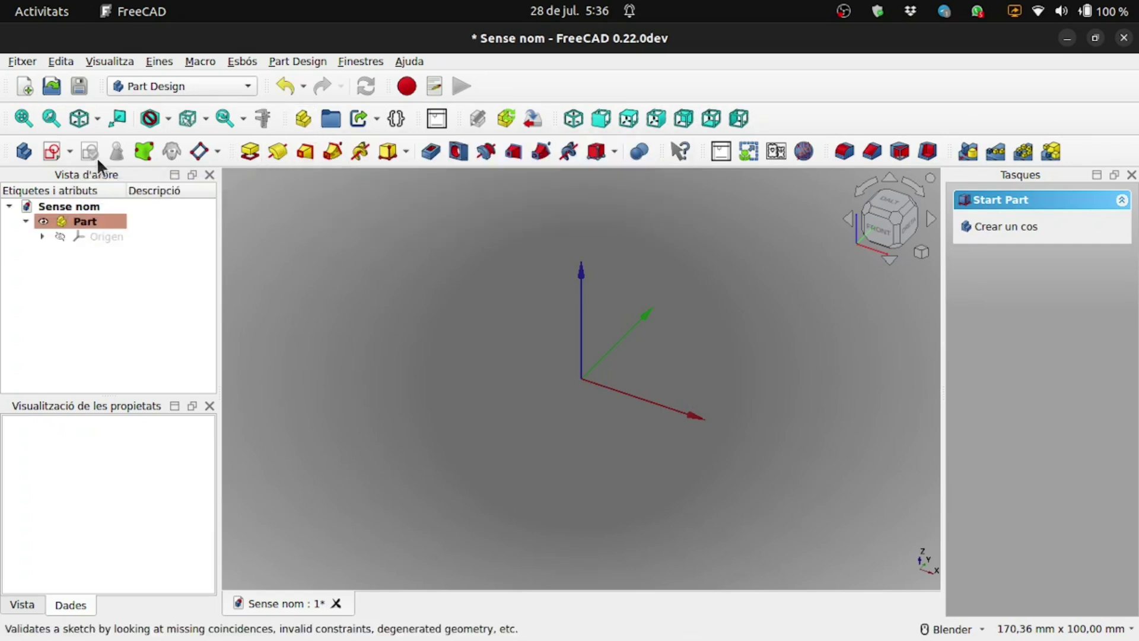
pyautogui.click(25, 148)
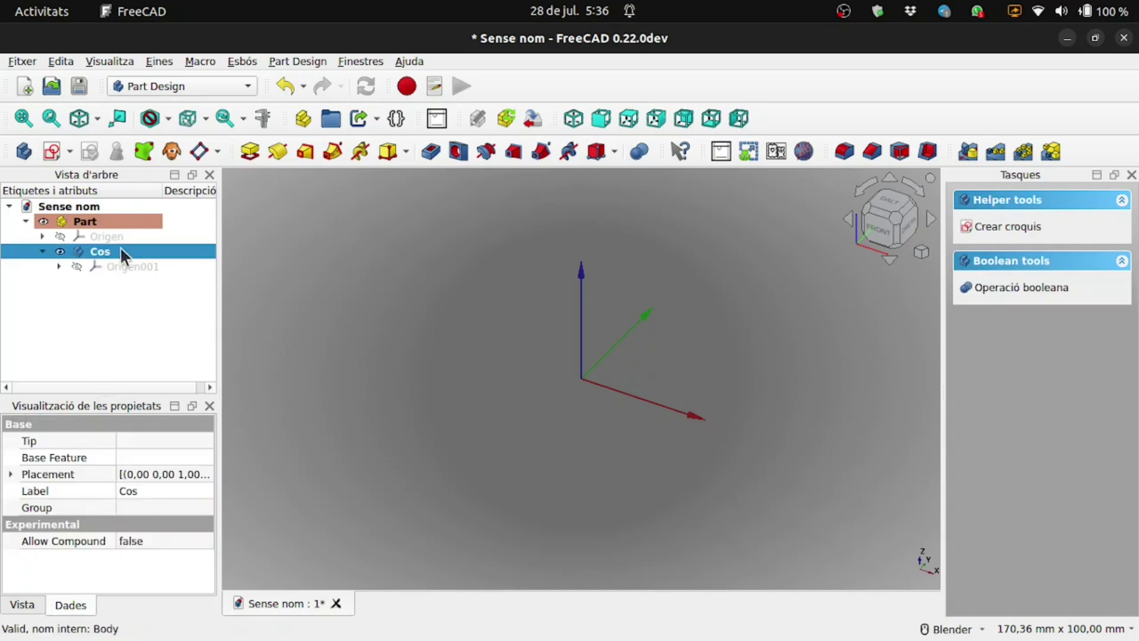
pyautogui.click(51, 152)
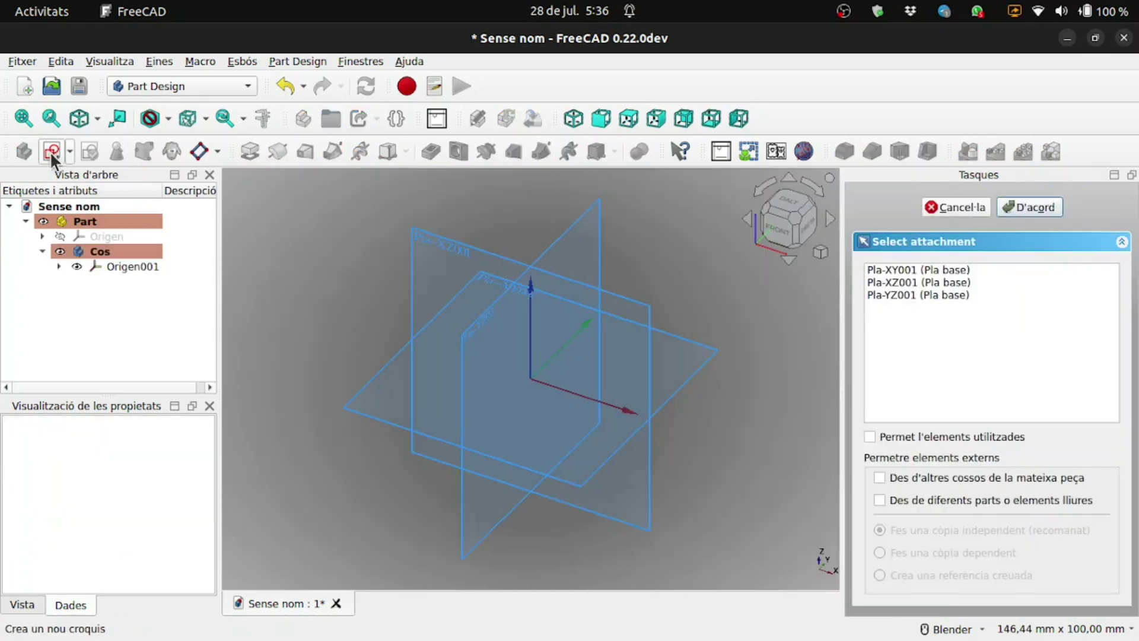
pyautogui.click(486, 282)
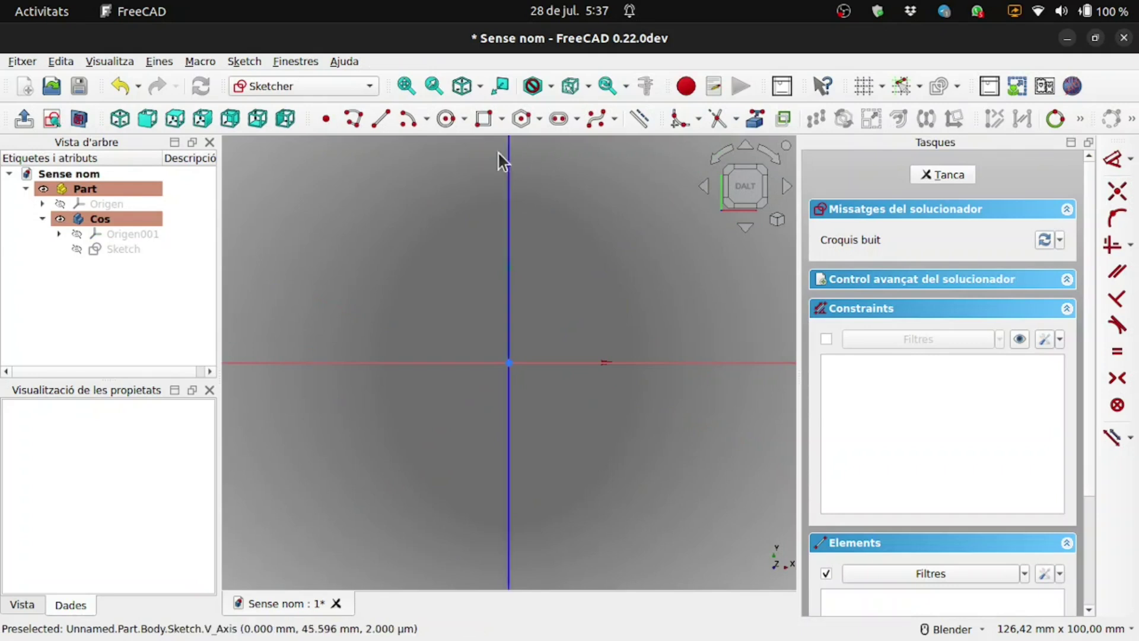
# Draw a short vertical line in the sketch.
pyautogui.click(383, 119)
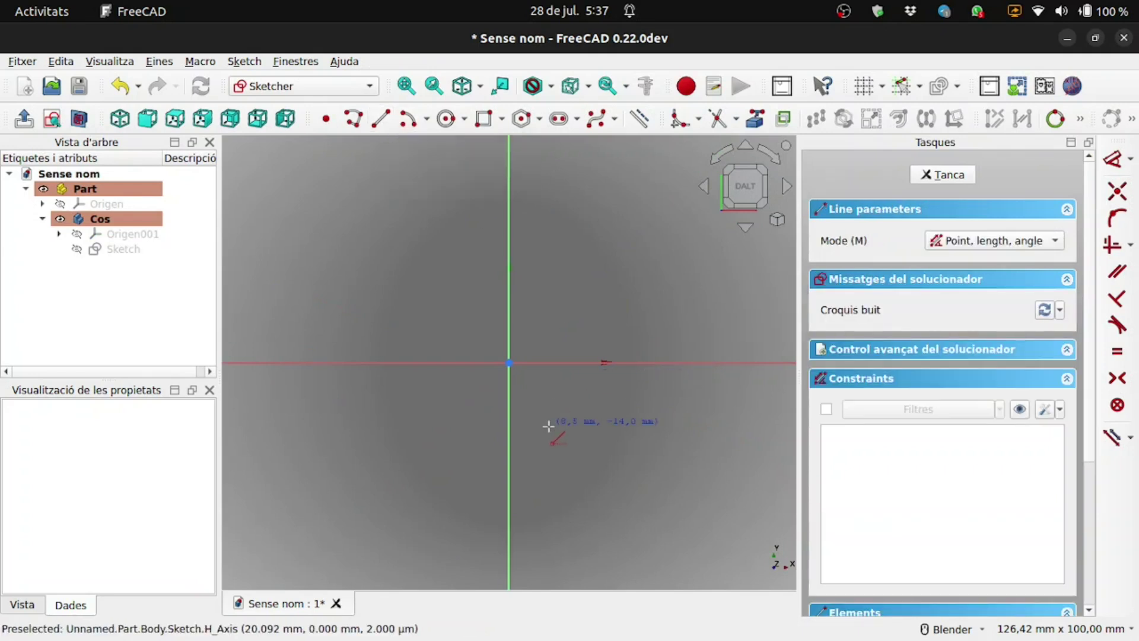
pyautogui.scroll(-1, 519, 384)
pyautogui.scroll(2, 519, 384)
pyautogui.click(524, 384)
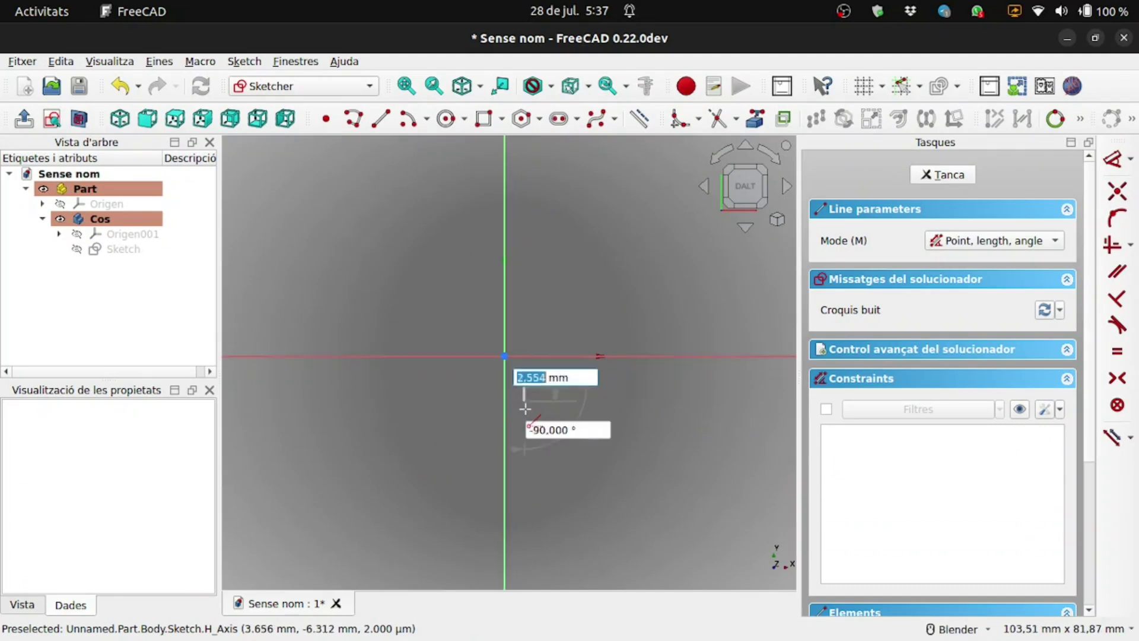
pyautogui.click(525, 412)
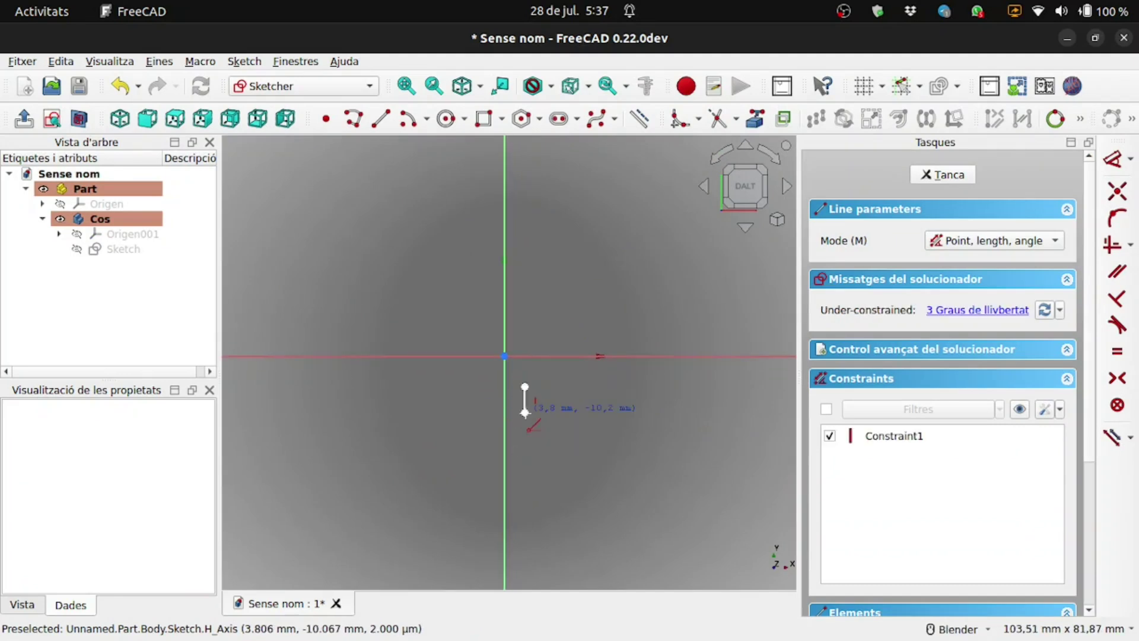
pyautogui.rightClick(469, 404)
pyautogui.scroll(-1, 397, 380)
pyautogui.scroll(-1, 398, 380)
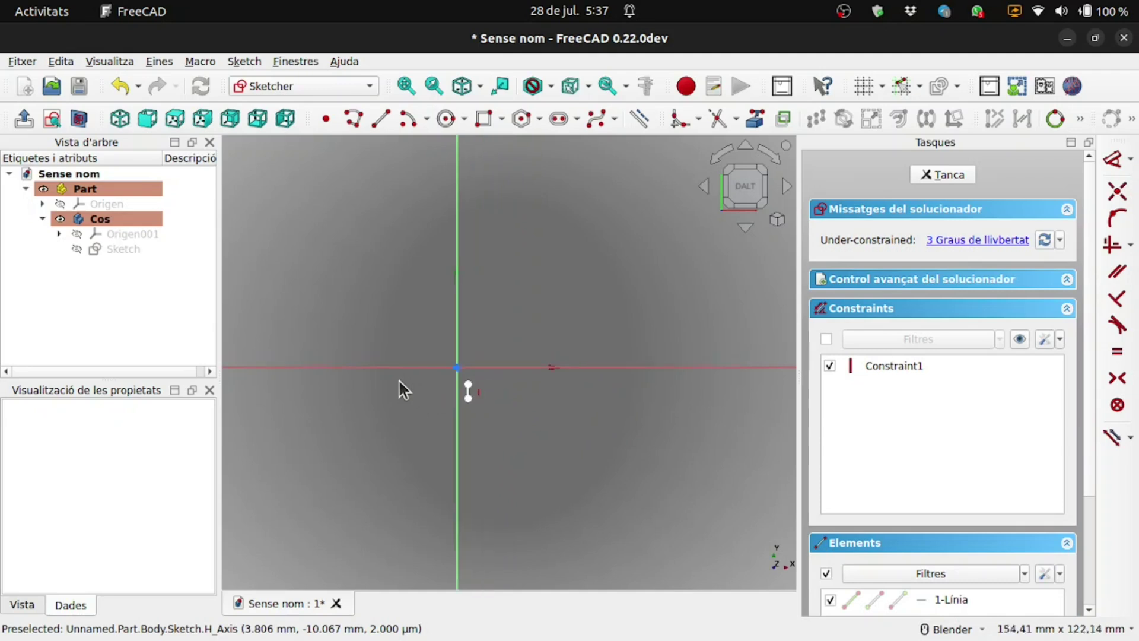
# Draw a rectangle and move it down toward the vertical line.
pyautogui.click(482, 122)
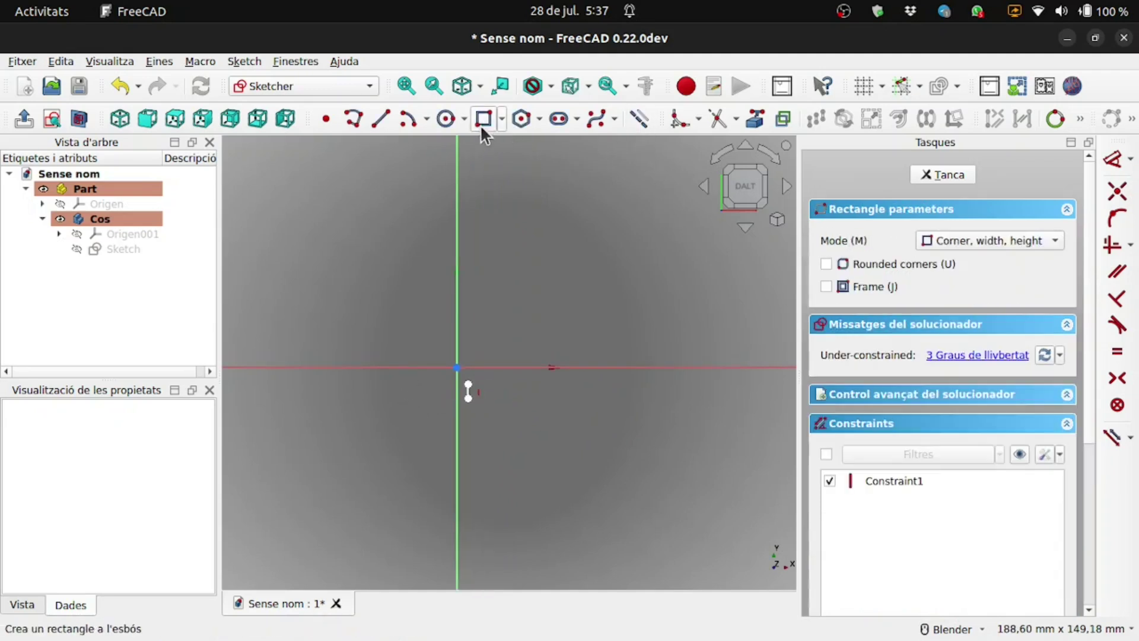
pyautogui.click(477, 326)
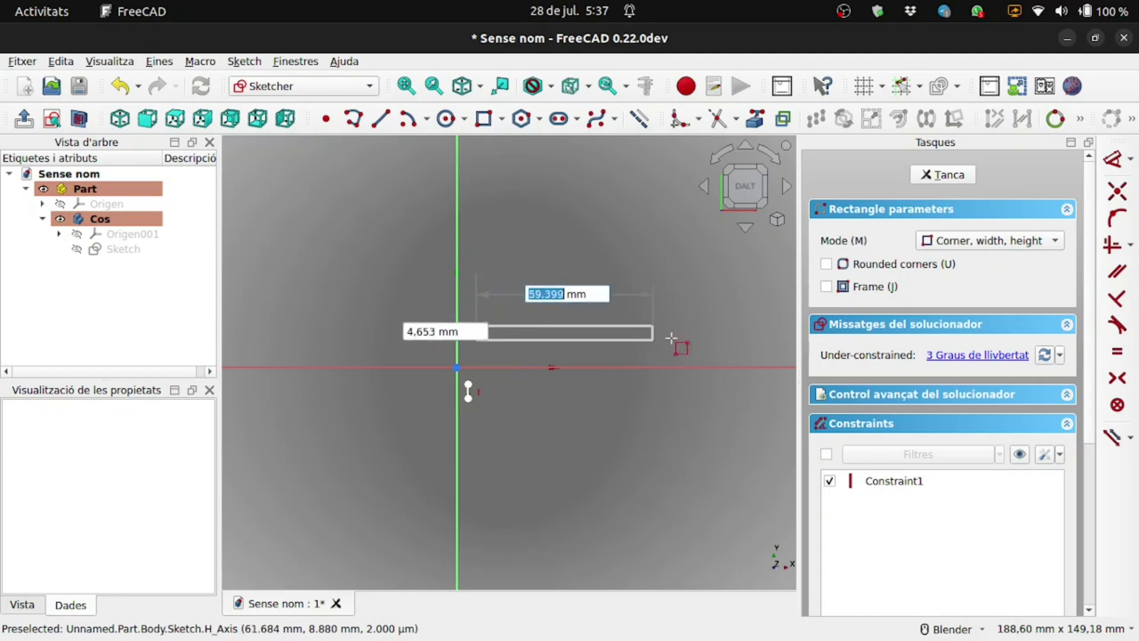
pyautogui.click(750, 355)
pyautogui.press('Escape')
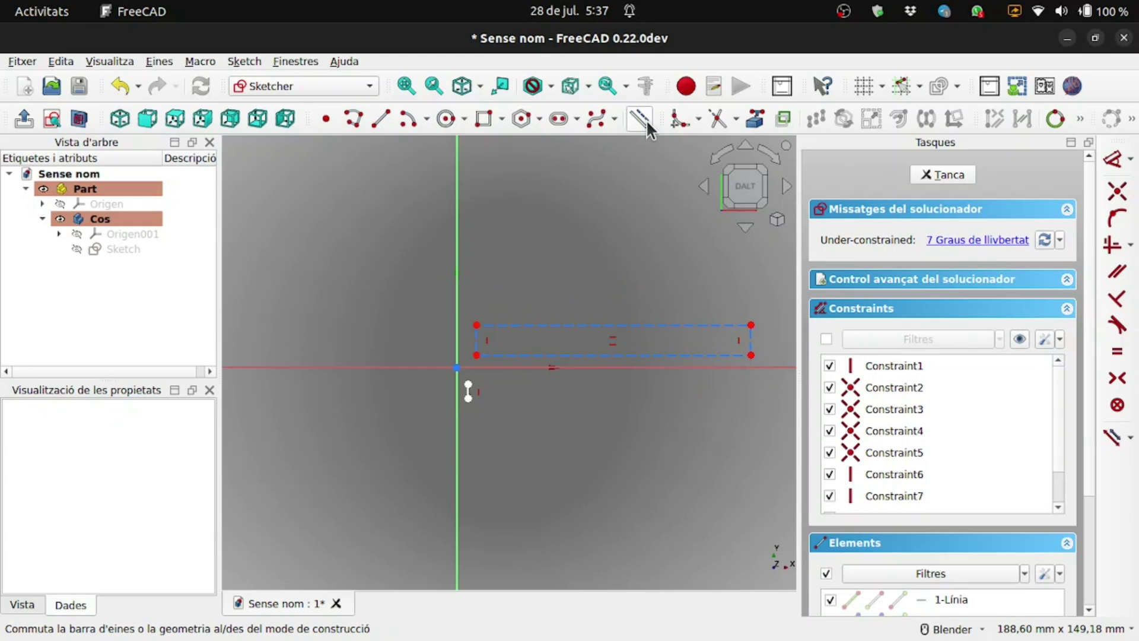
pyautogui.scroll(3, 468, 393)
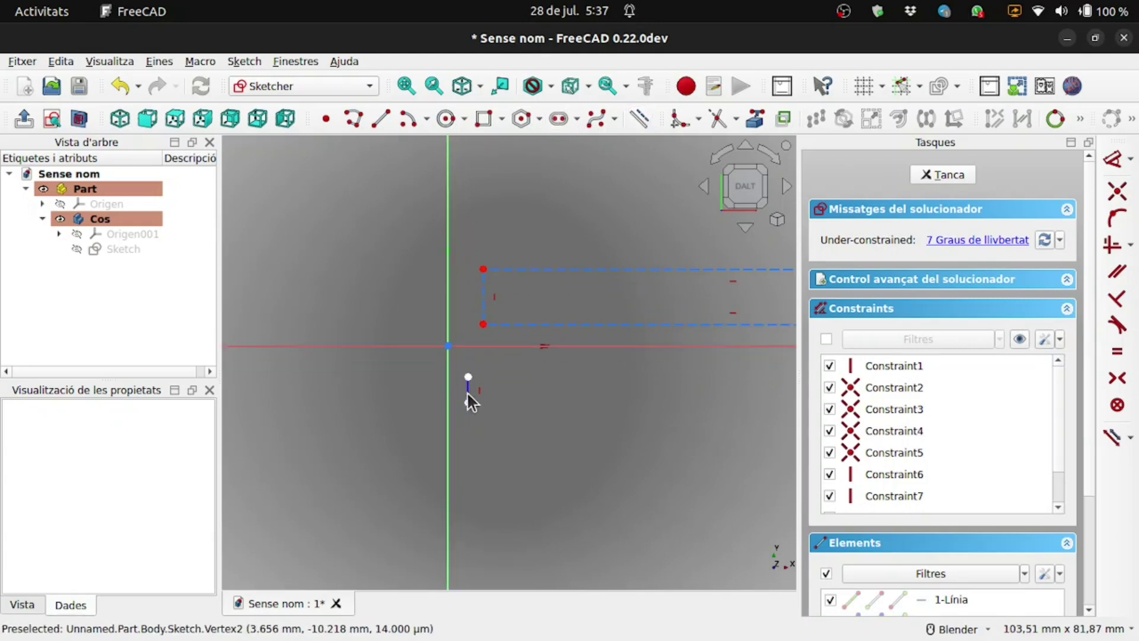
pyautogui.moveTo(478, 309)
pyautogui.mouseDown()
pyautogui.moveTo(486, 356)
pyautogui.moveTo(463, 375)
pyautogui.mouseUp()
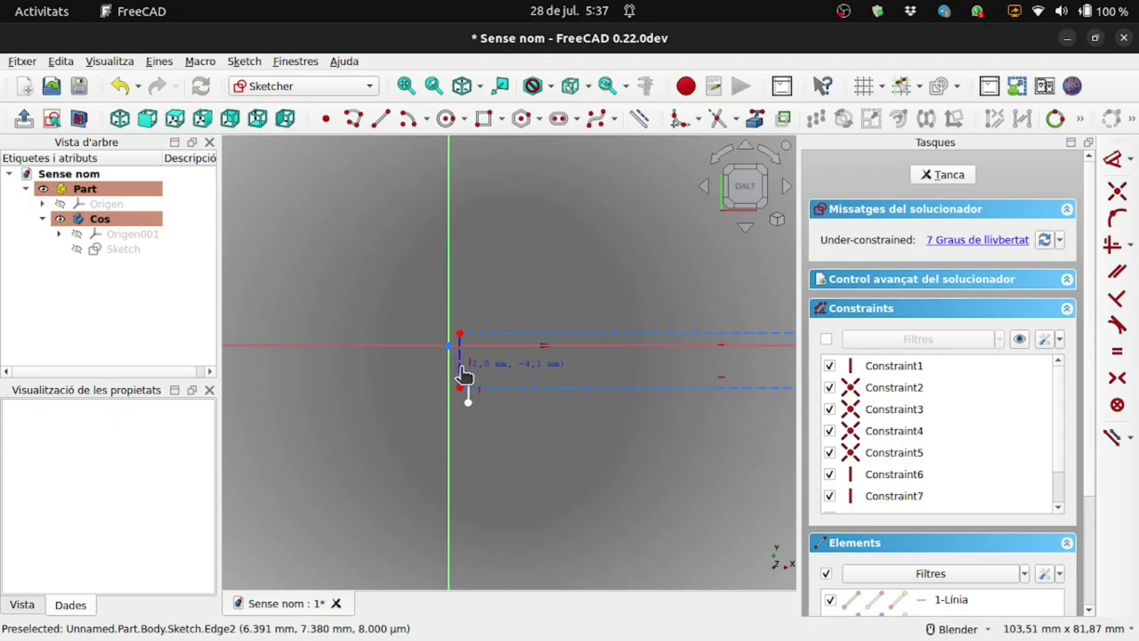
pyautogui.moveTo(463, 375); pyautogui.dragTo(477, 446)
# Move the vertical line inside the rectangle and constrain its endpoint to it.
pyautogui.scroll(5, 478, 426)
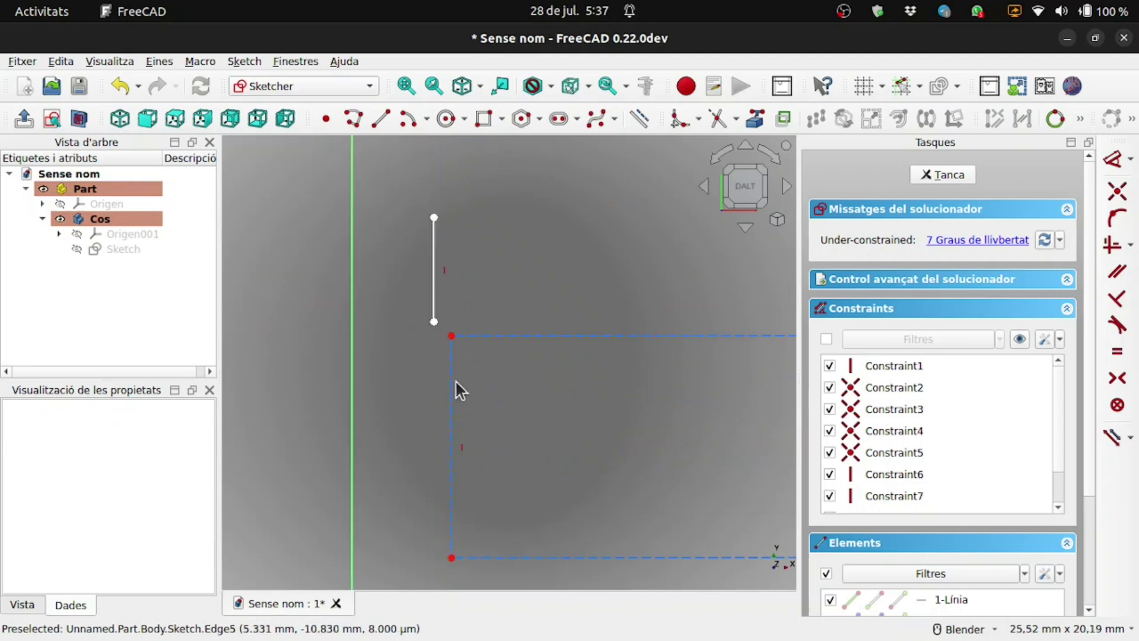
pyautogui.moveTo(436, 287); pyautogui.dragTo(493, 438)
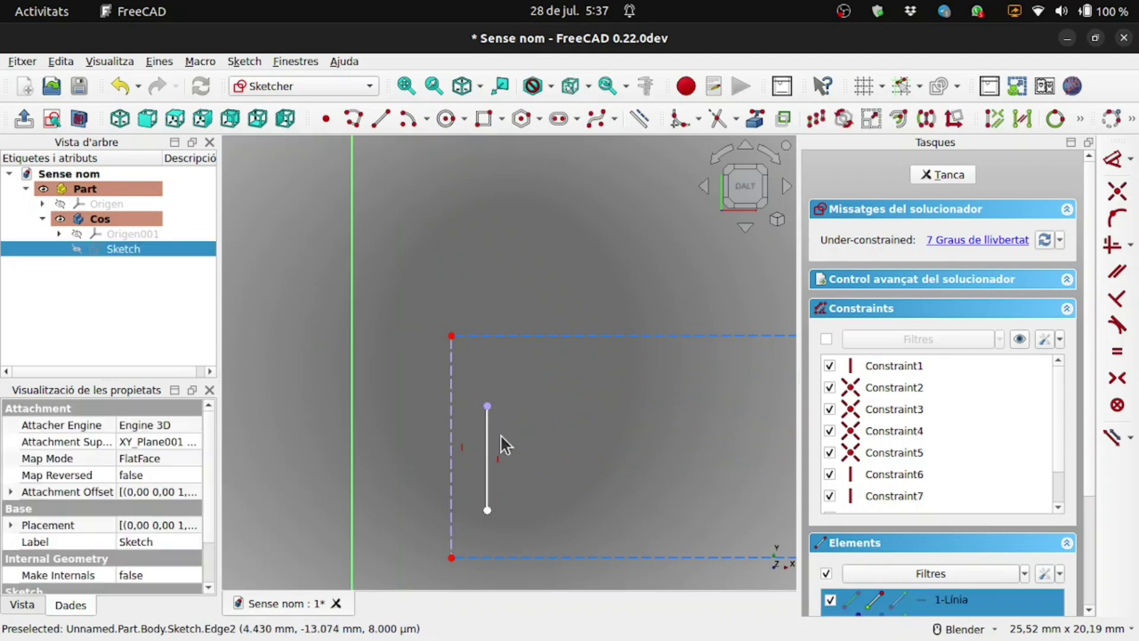
pyautogui.click(1117, 190)
pyautogui.scroll(-5, 390, 278)
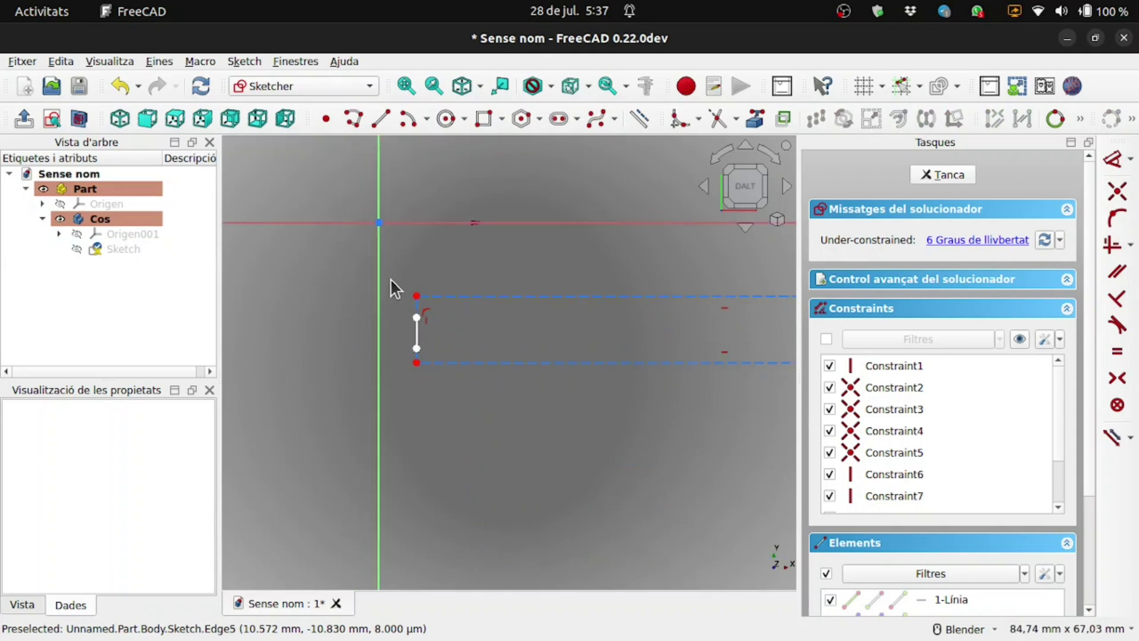
pyautogui.scroll(3, 440, 329)
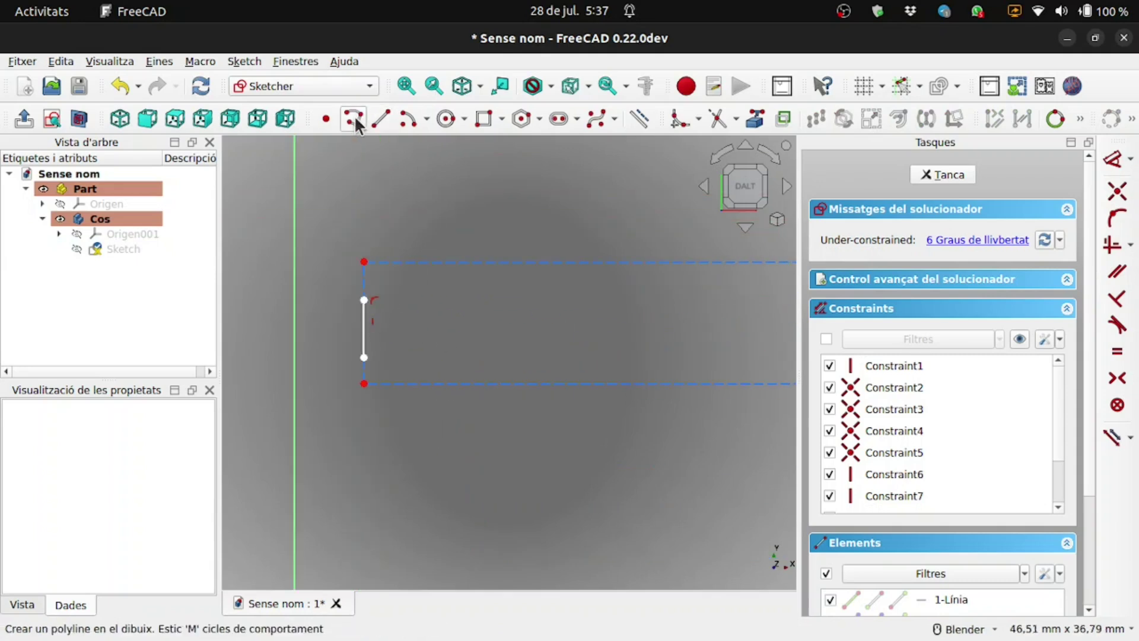
# Place a centre-point arc for the curved profile and close the sketch.
pyautogui.click(407, 119)
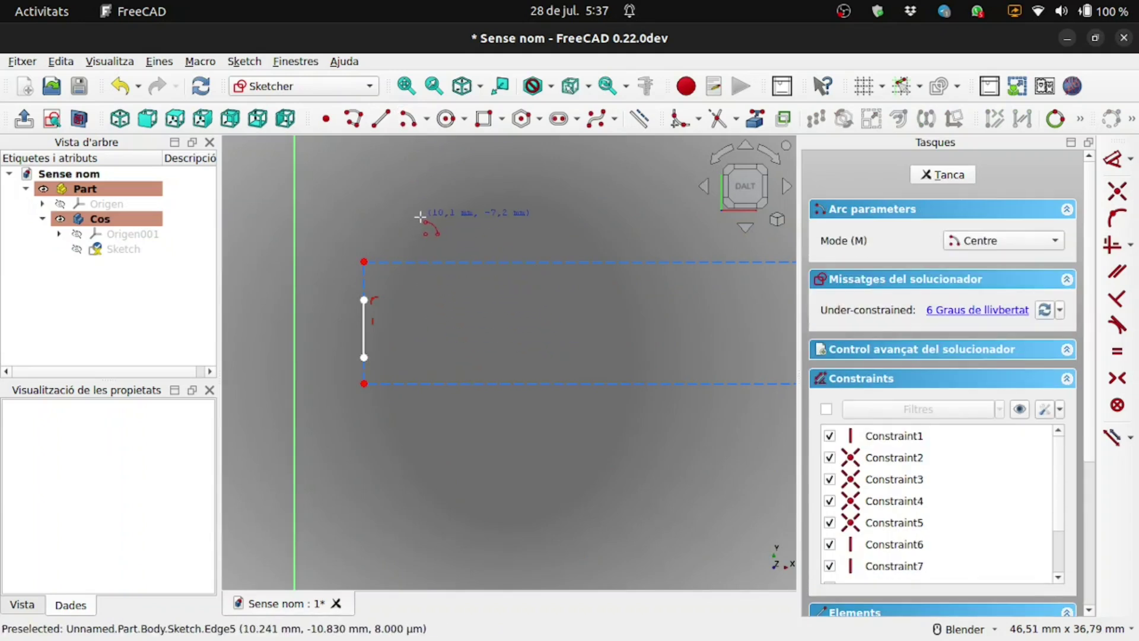
pyautogui.click(464, 224)
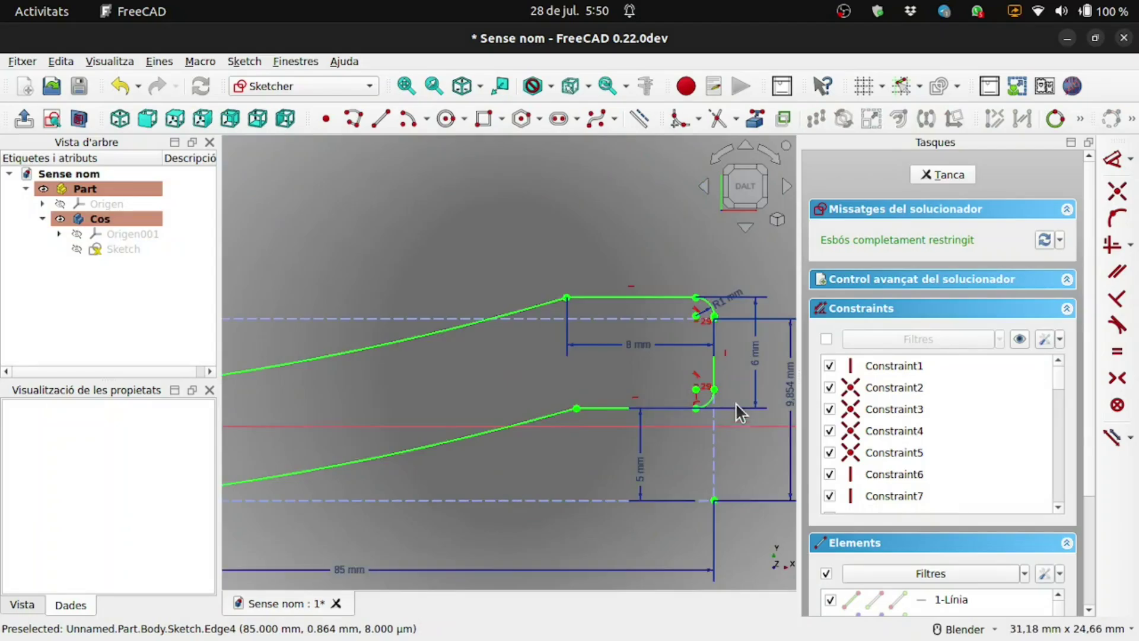
pyautogui.scroll(-3, 735, 402)
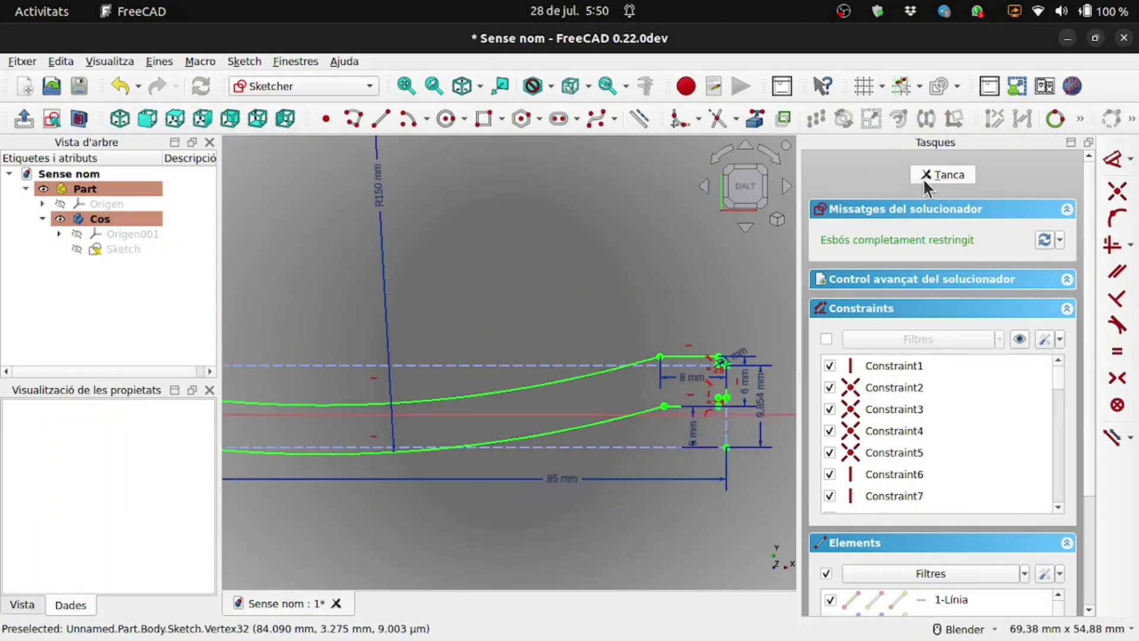
pyautogui.click(923, 177)
# Pad the curved sketch 80 mm, symmetric to the sketch plane.
pyautogui.scroll(-4, 369, 244)
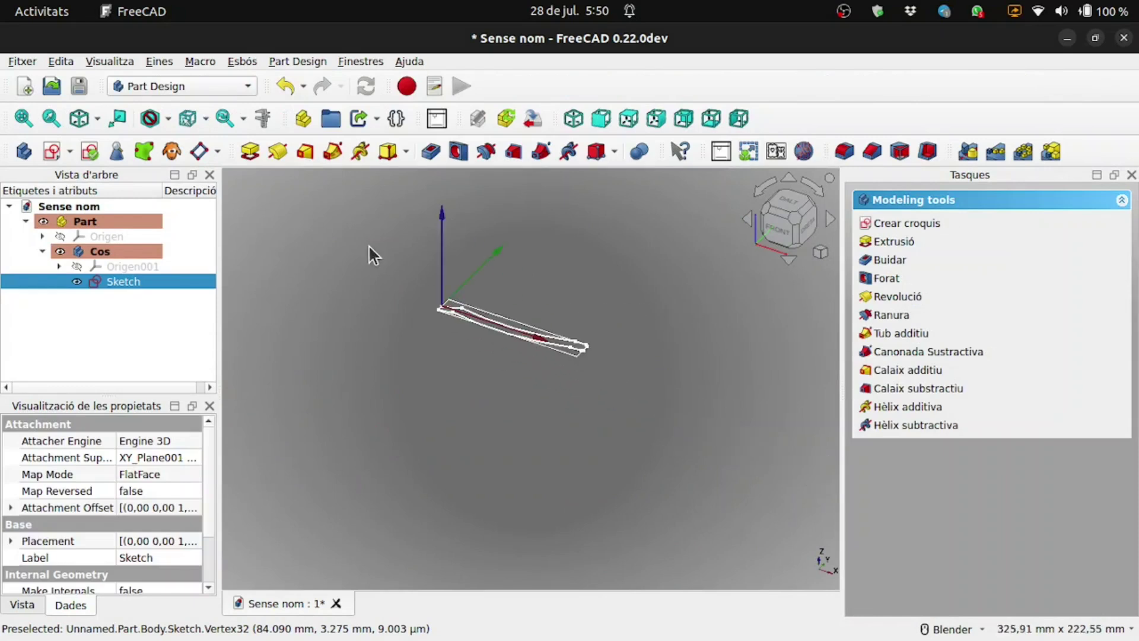
pyautogui.scroll(1, 483, 271)
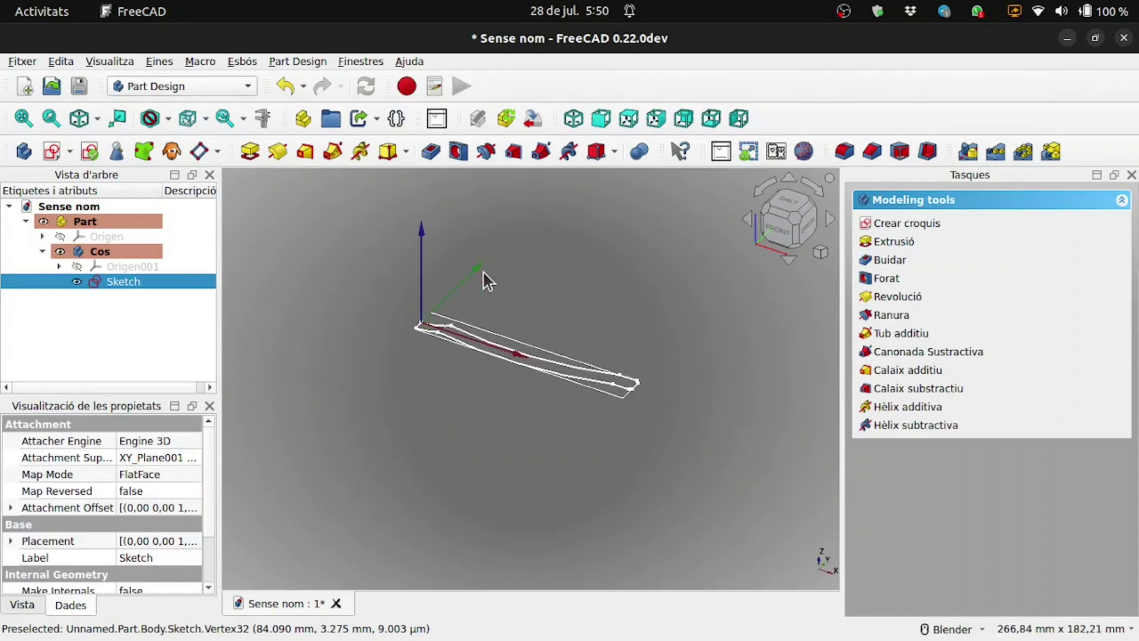
pyautogui.click(250, 153)
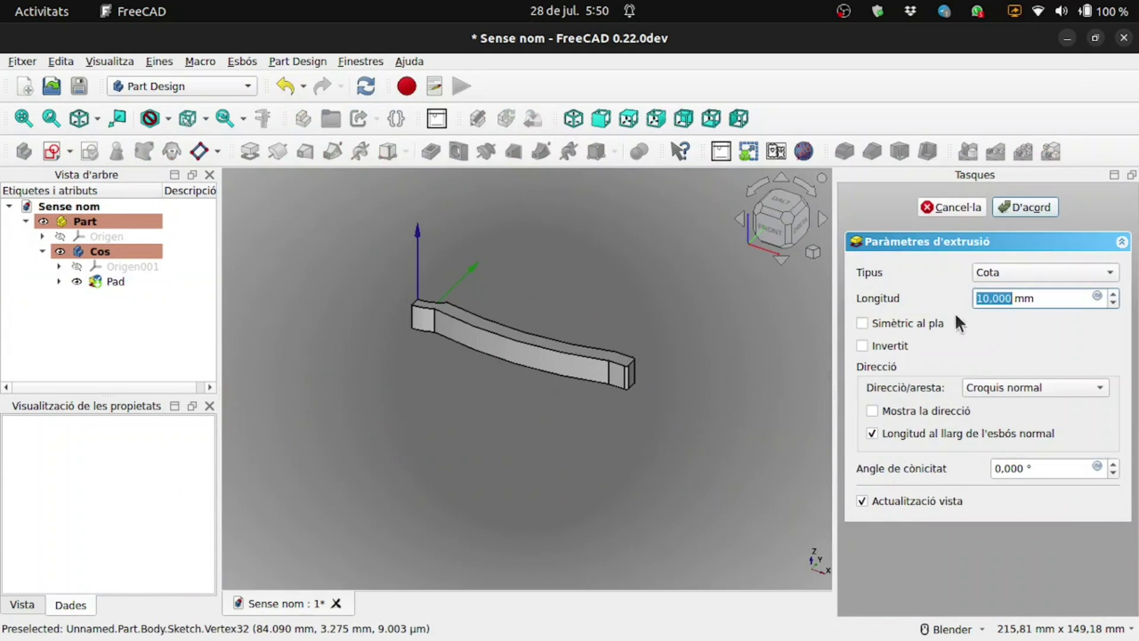
pyautogui.click(915, 322)
pyautogui.moveTo(1076, 298); pyautogui.dragTo(861, 302)
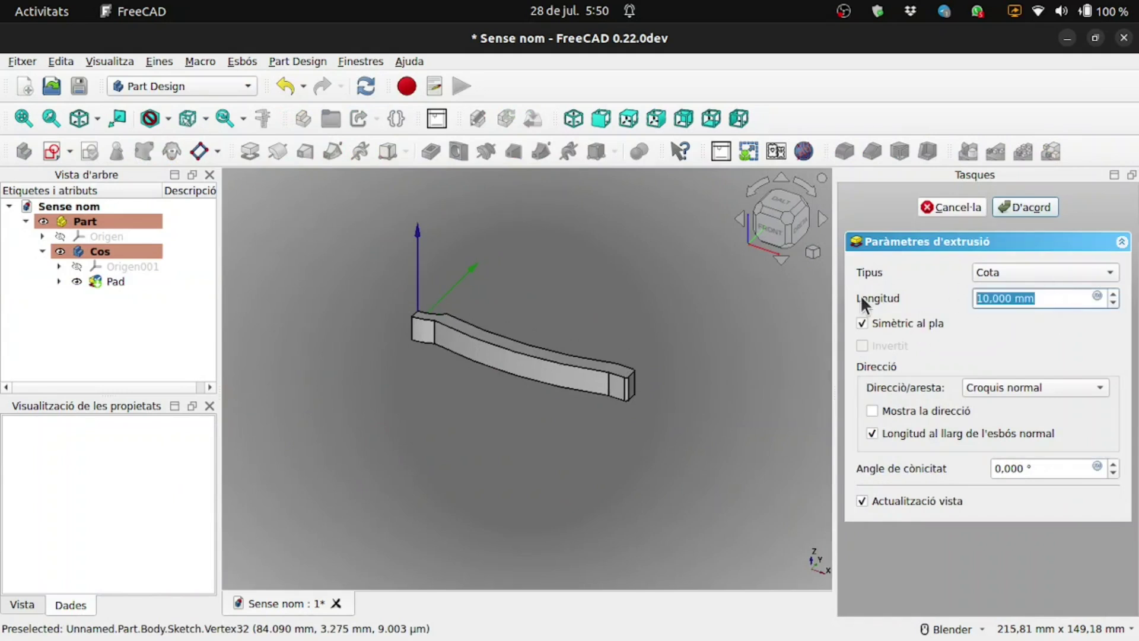
pyautogui.write('80')
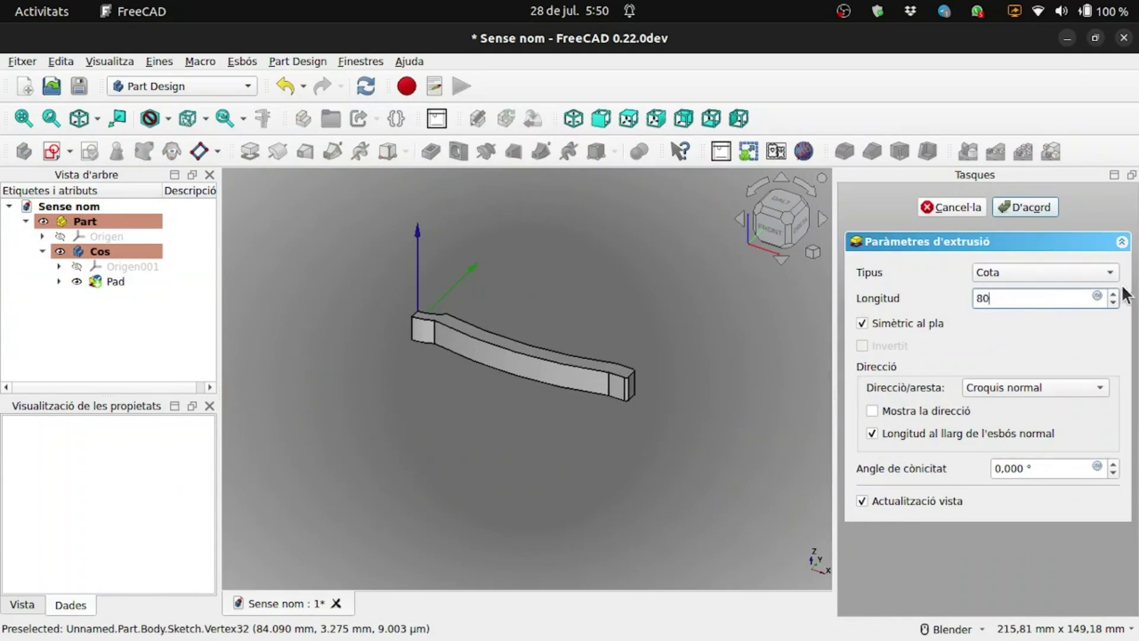
pyautogui.click(1039, 205)
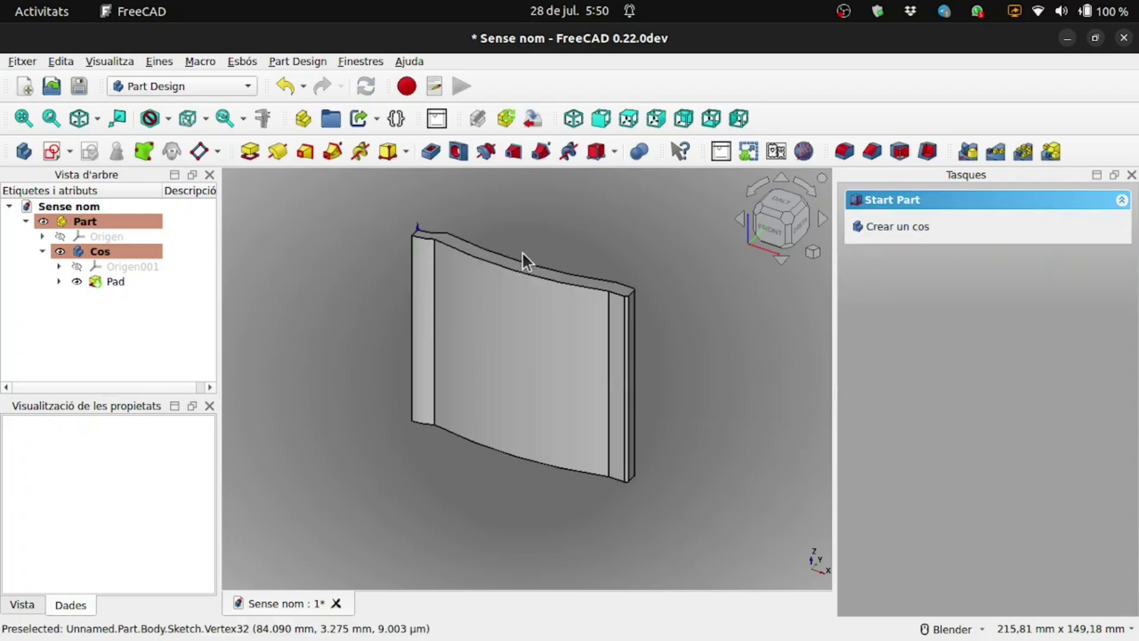
# Add a second body, Cos001, to the Part and attach a new sketch to its XZ plane.
pyautogui.click(43, 251)
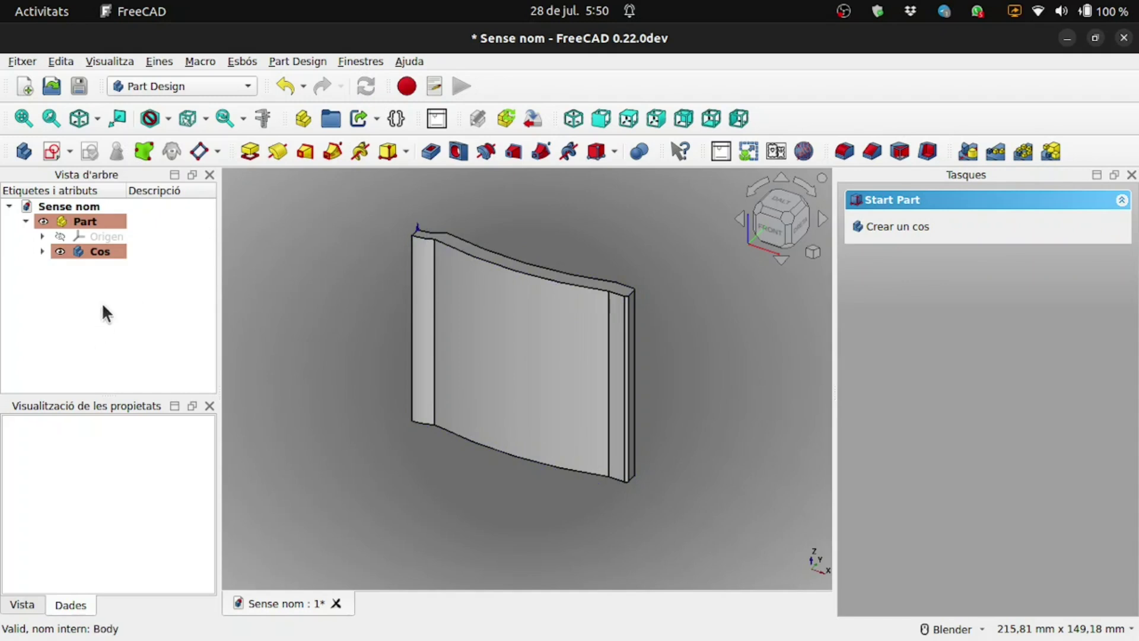
pyautogui.click(83, 219)
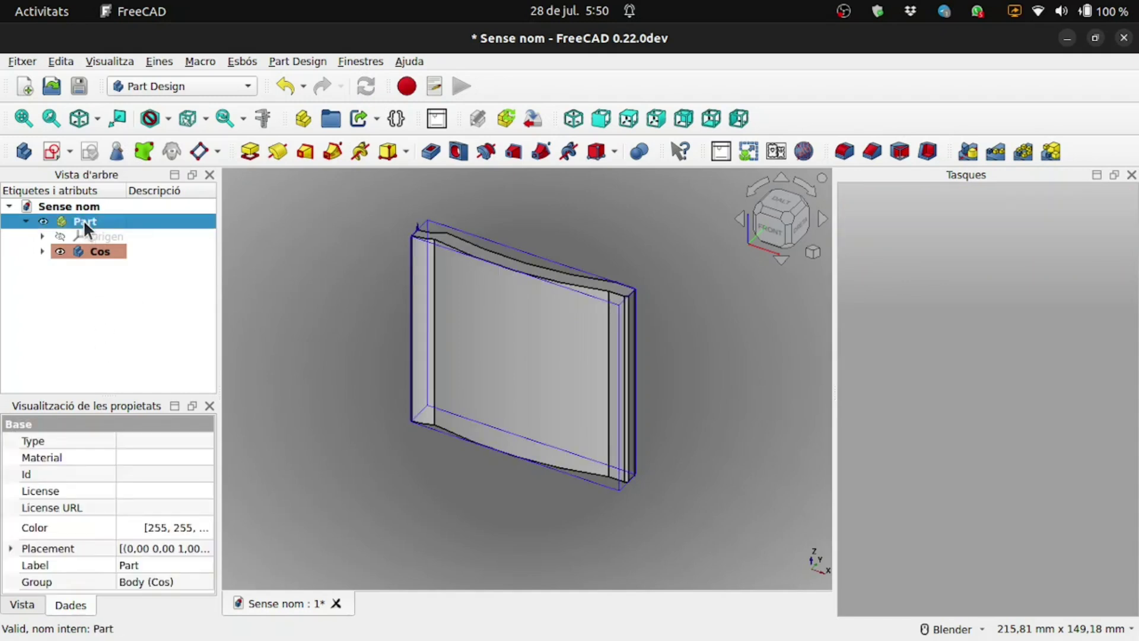
pyautogui.click(25, 152)
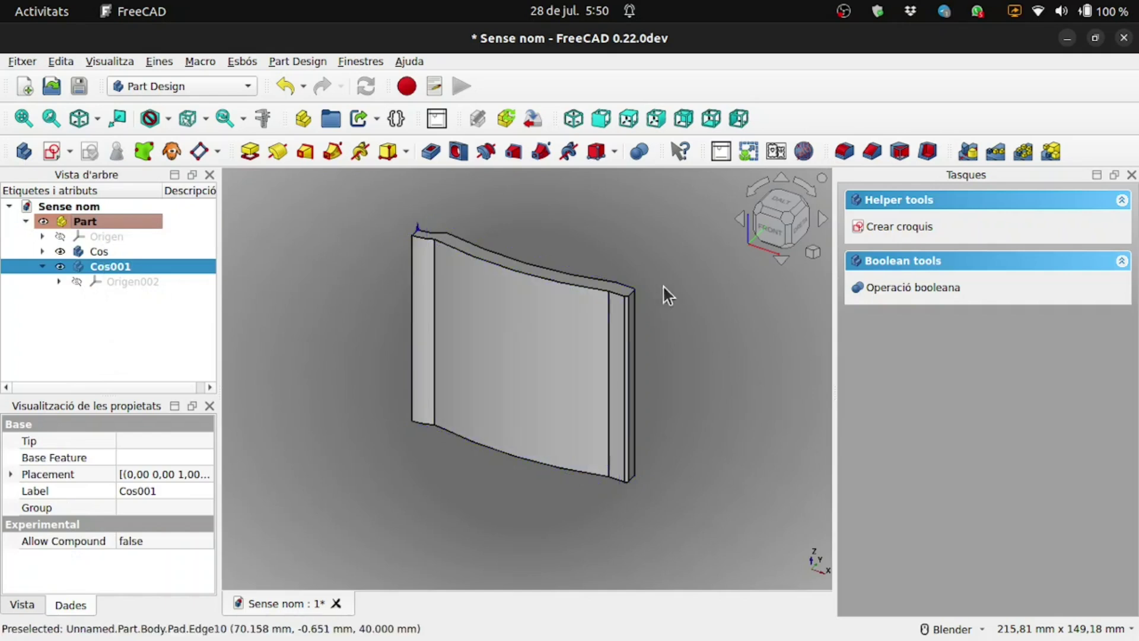
pyautogui.click(915, 235)
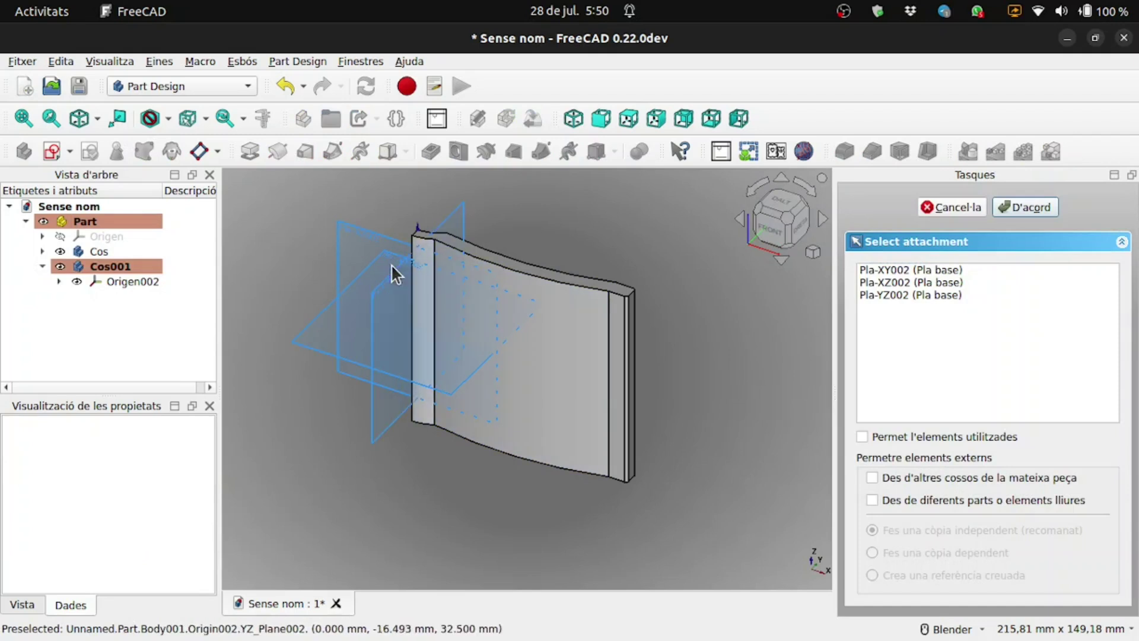
pyautogui.click(877, 270)
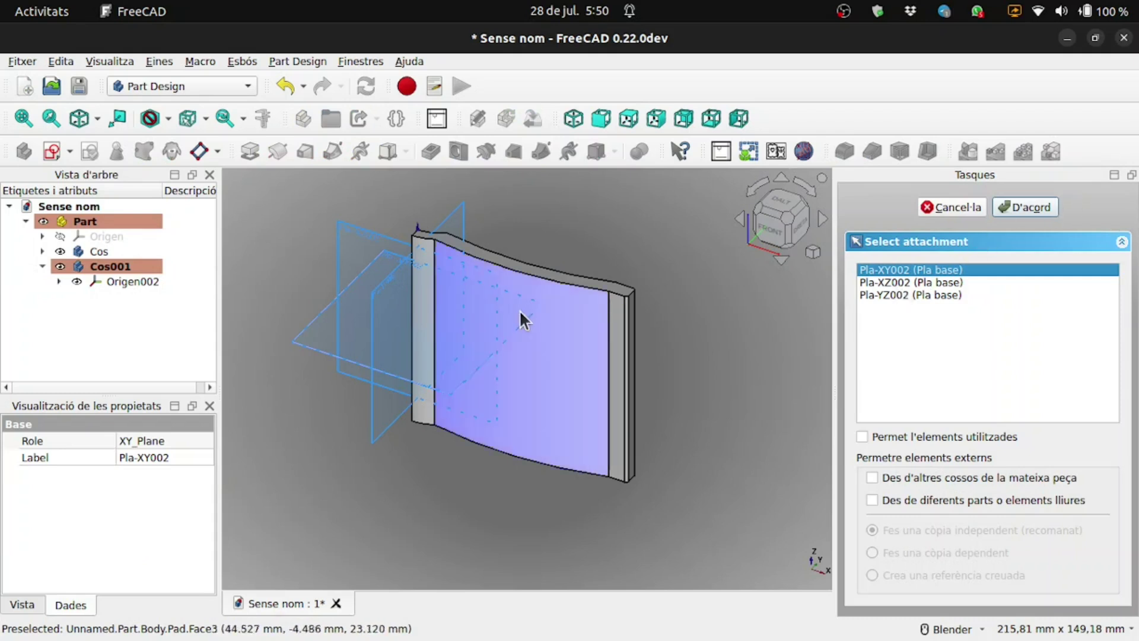
pyautogui.click(354, 231)
# Draw a rectangle and convert it to construction geometry.
pyautogui.scroll(-3, 582, 377)
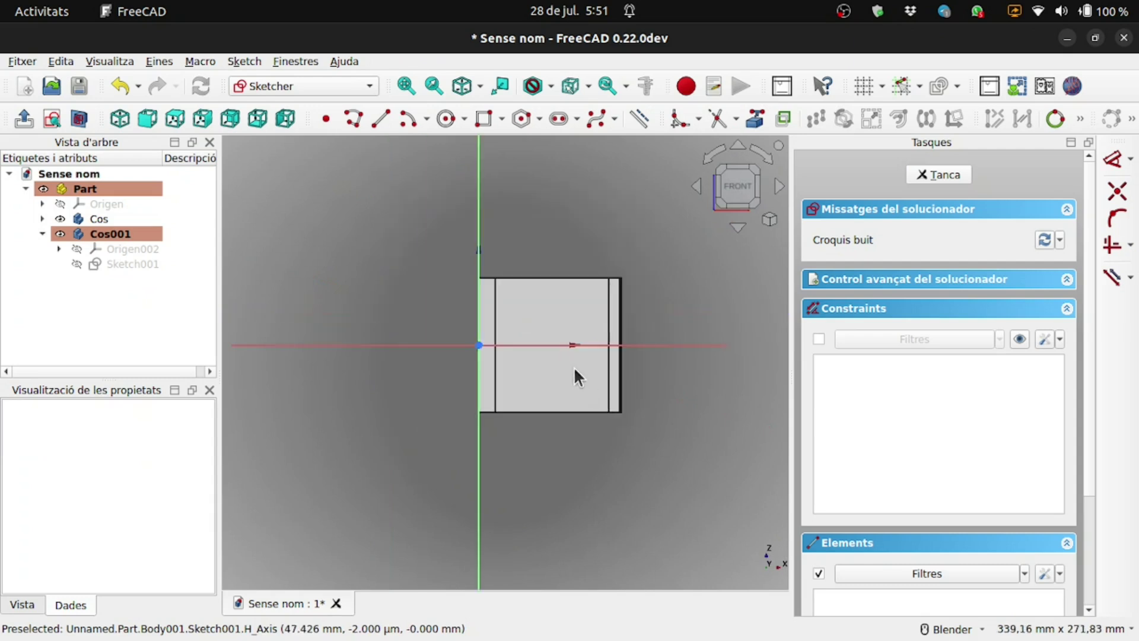
pyautogui.scroll(-4, 504, 394)
pyautogui.scroll(2, 498, 402)
pyautogui.scroll(1, 582, 484)
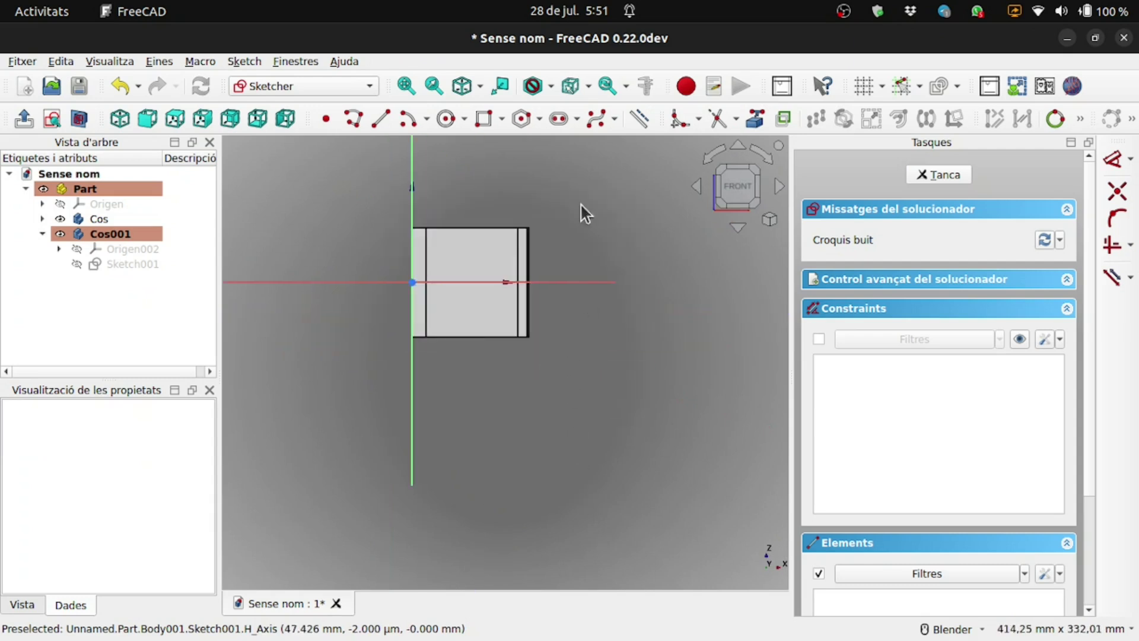
pyautogui.click(483, 122)
pyautogui.click(462, 363)
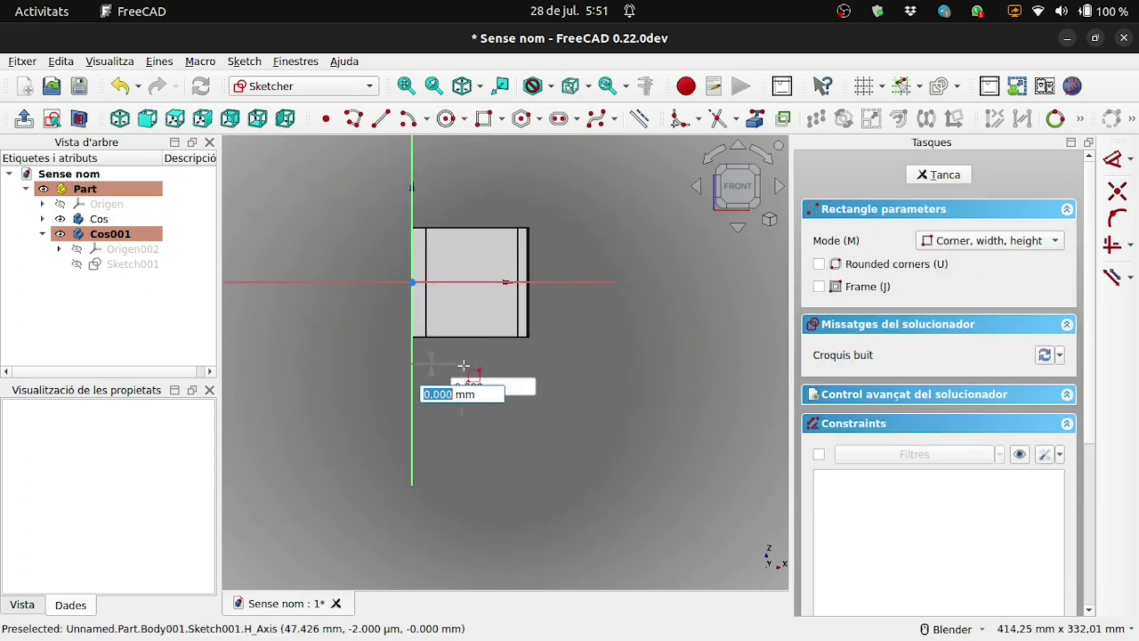
pyautogui.click(583, 443)
pyautogui.rightClick(564, 468)
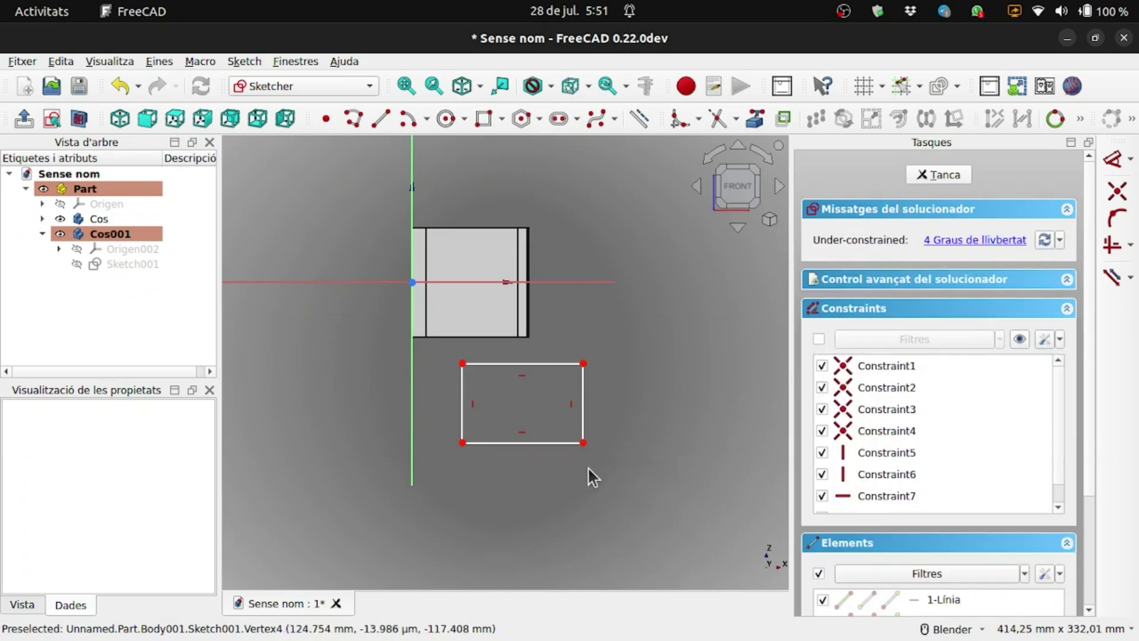
pyautogui.moveTo(623, 466); pyautogui.dragTo(436, 350)
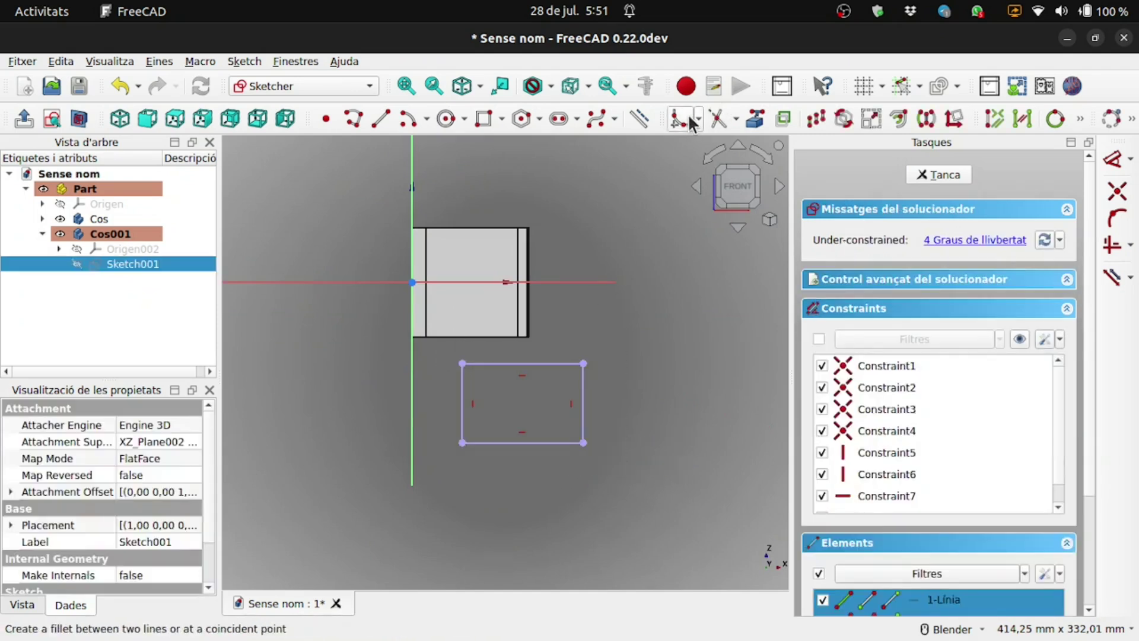
pyautogui.click(636, 120)
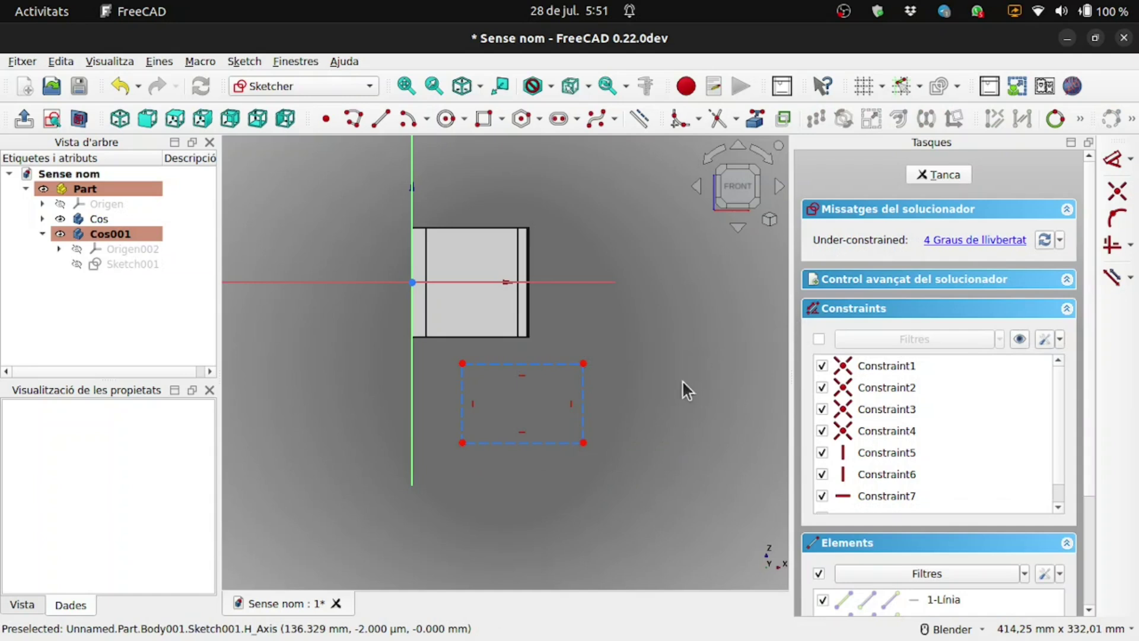
# Dimension the rectangle's bottom edge to 85 mm.
pyautogui.click(560, 443)
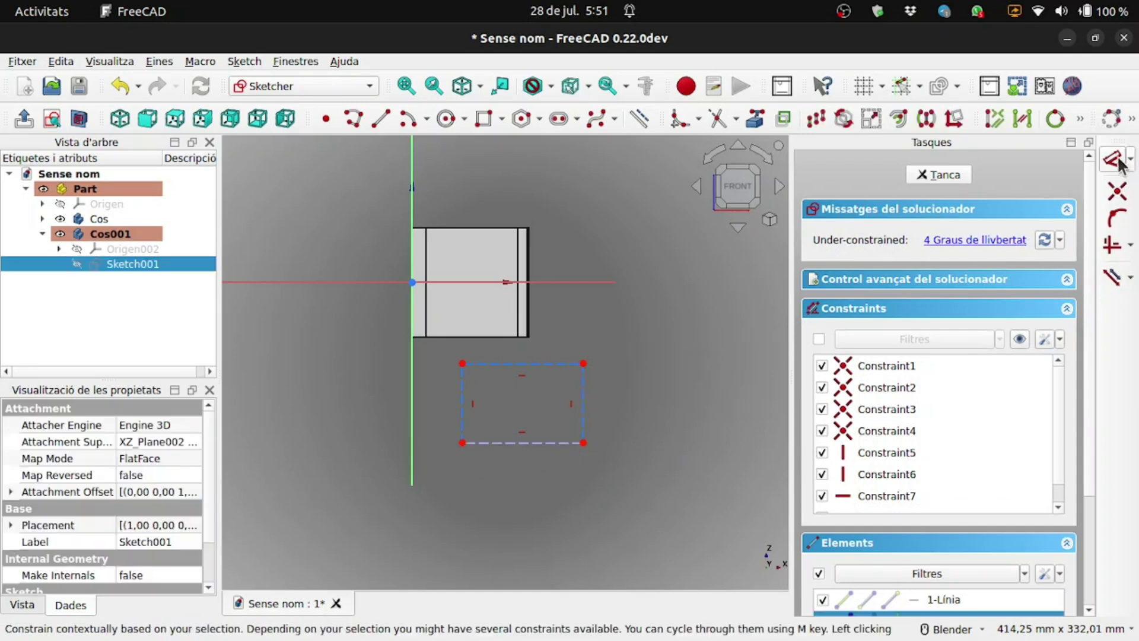
pyautogui.click(1126, 184)
pyautogui.click(531, 487)
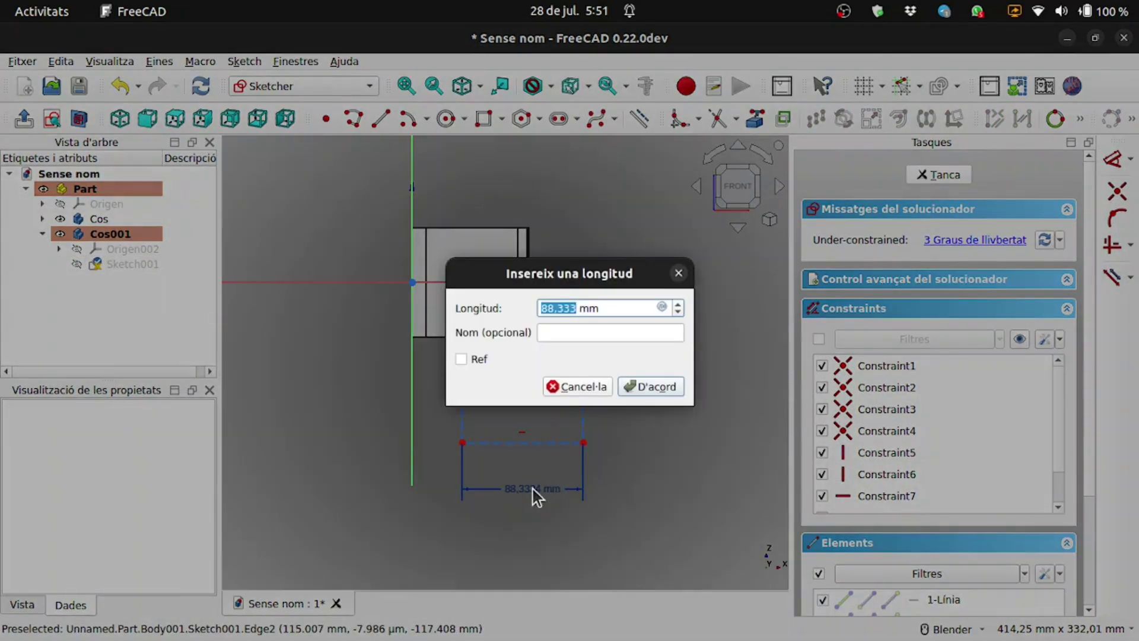
pyautogui.write('5')
pyautogui.press('Return')
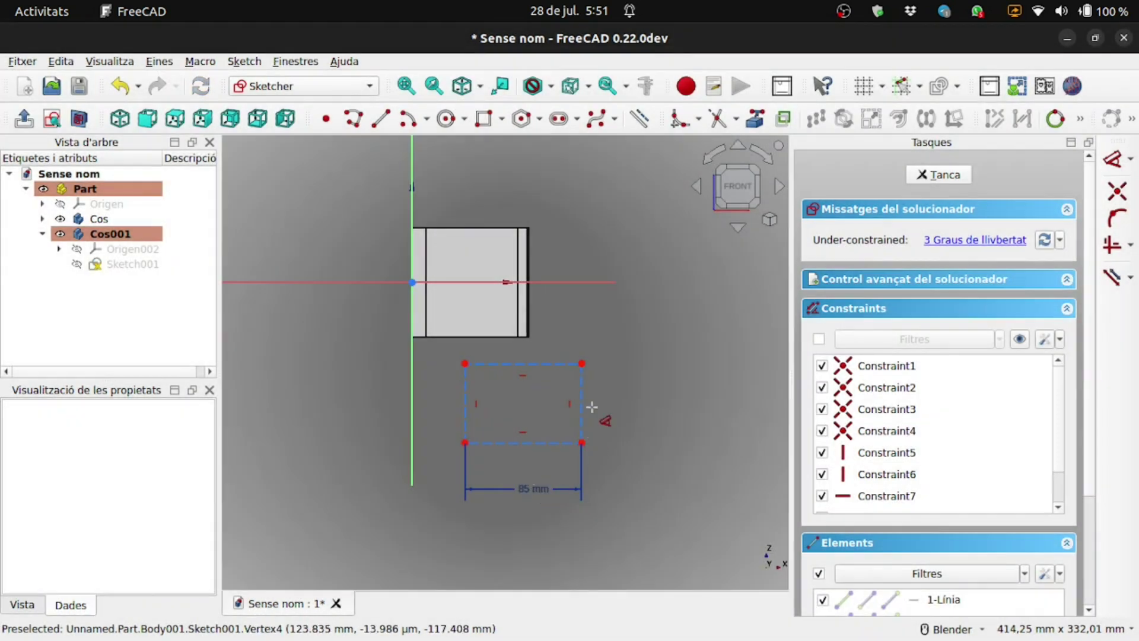
# Dimension the rectangle's right edge to a 60 mm height.
pyautogui.click(582, 407)
pyautogui.click(608, 422)
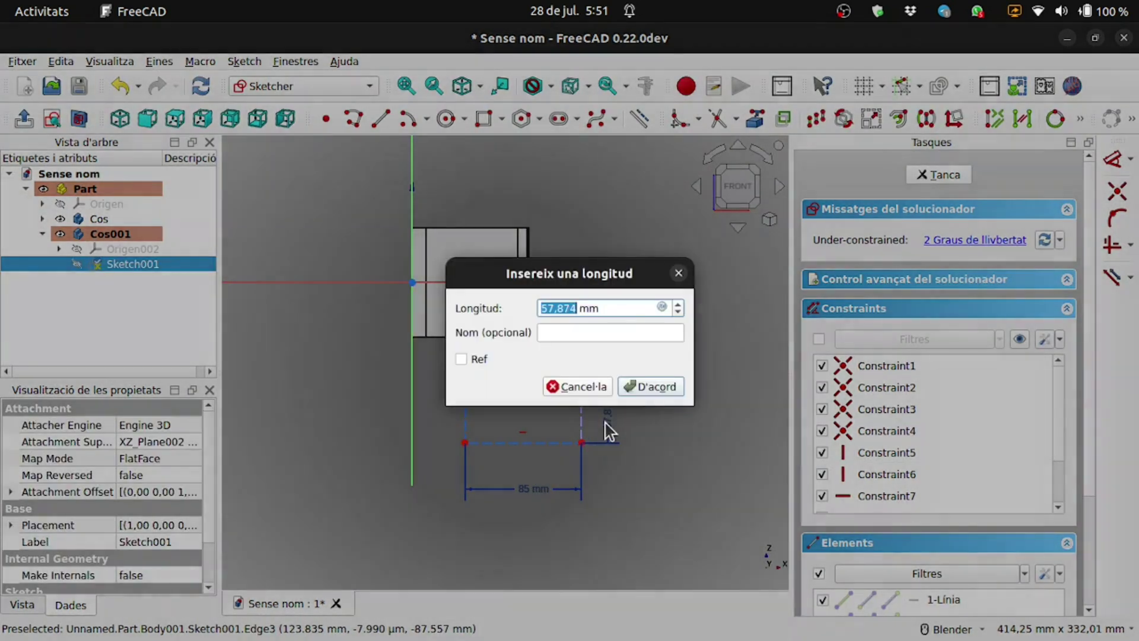
pyautogui.press('Return')
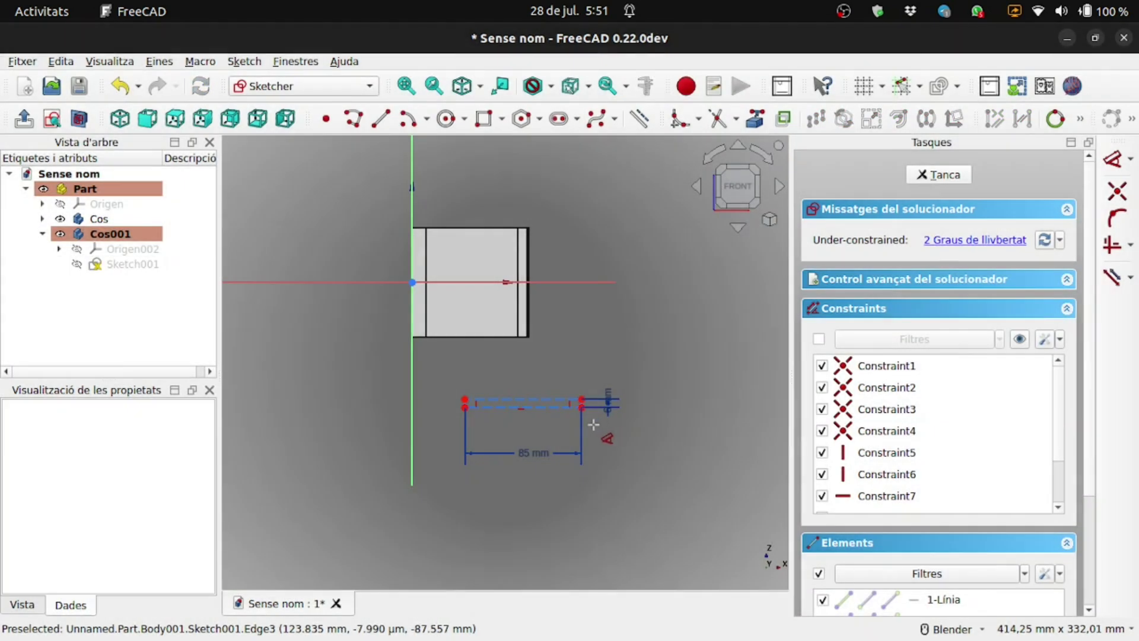
pyautogui.scroll(1, 592, 423)
pyautogui.scroll(3, 617, 392)
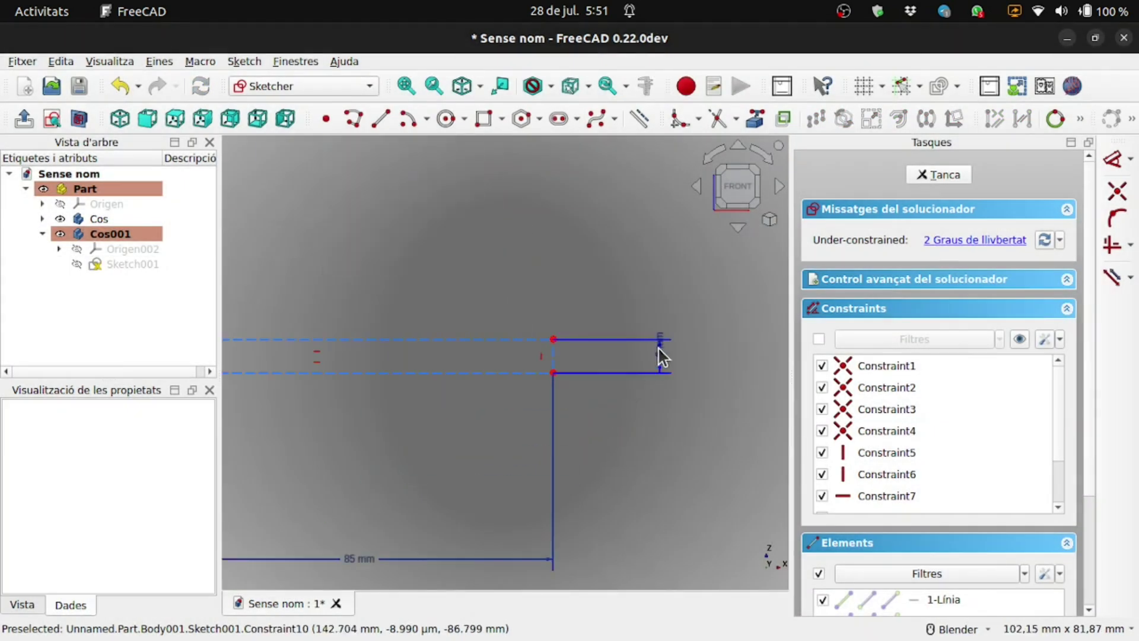
pyautogui.doubleClick(659, 348)
pyautogui.write('60')
pyautogui.press('Return')
pyautogui.scroll(-2, 693, 407)
pyautogui.scroll(-3, 675, 400)
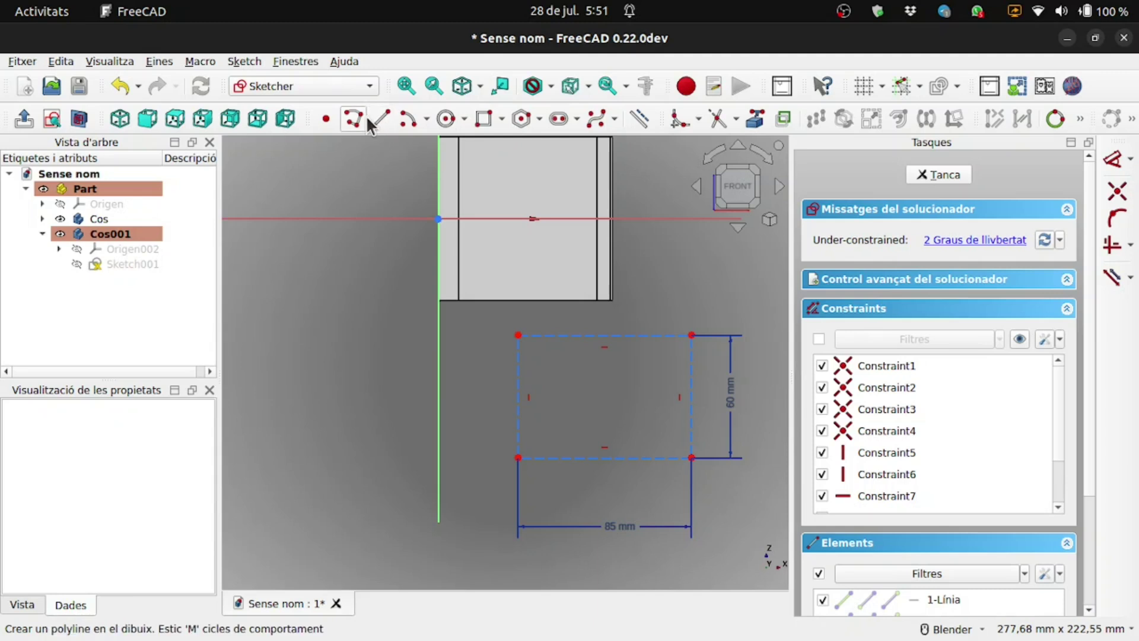
# Draw a frame arc centred on the rectangle's left side, then close the sketch.
pyautogui.click(407, 119)
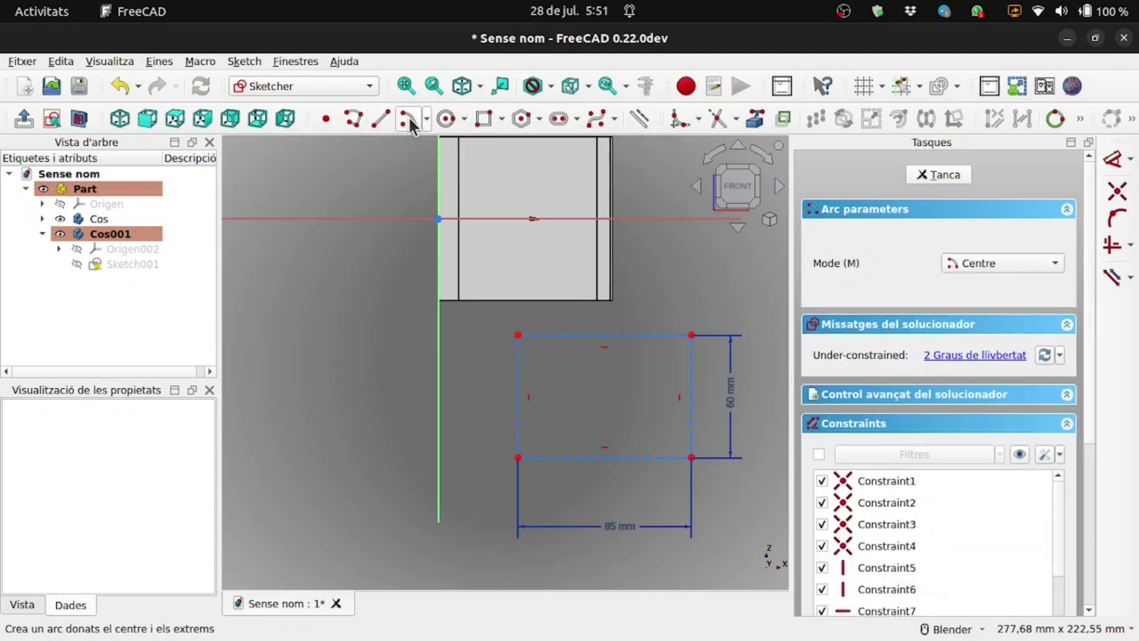
pyautogui.scroll(4, 543, 381)
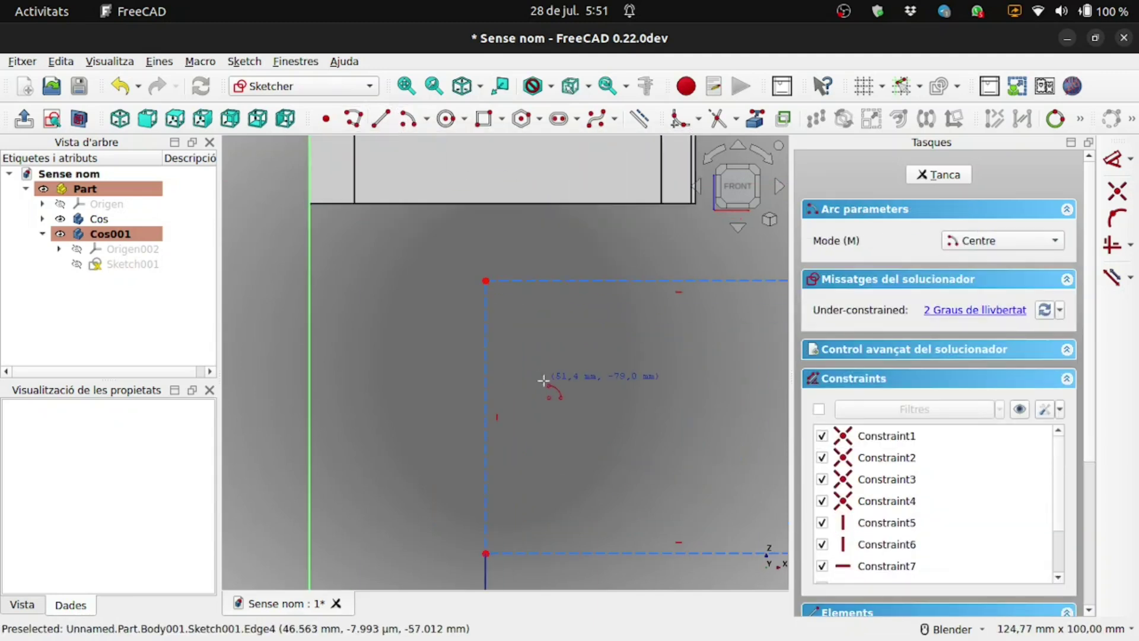
pyautogui.click(486, 349)
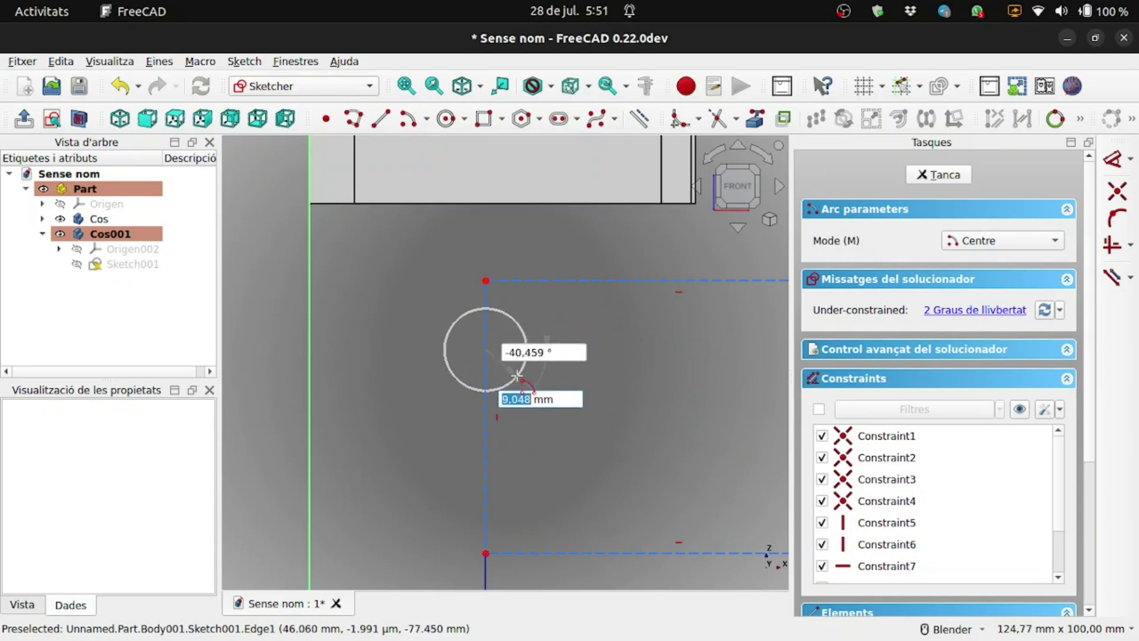
pyautogui.click(486, 313)
pyautogui.click(525, 372)
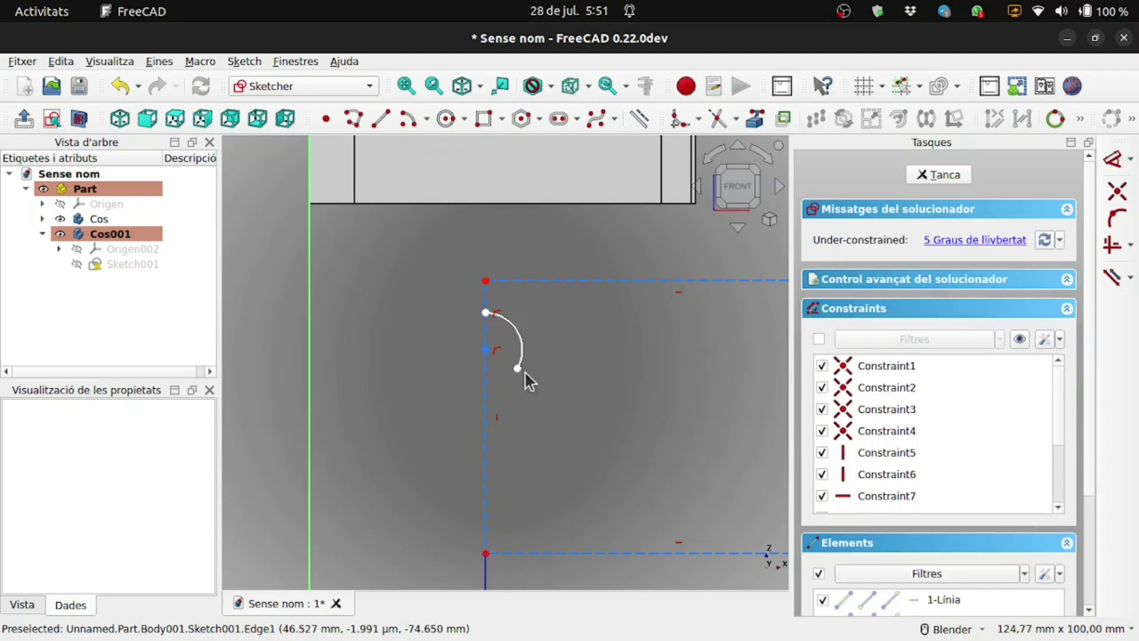
pyautogui.moveTo(518, 368); pyautogui.dragTo(487, 415)
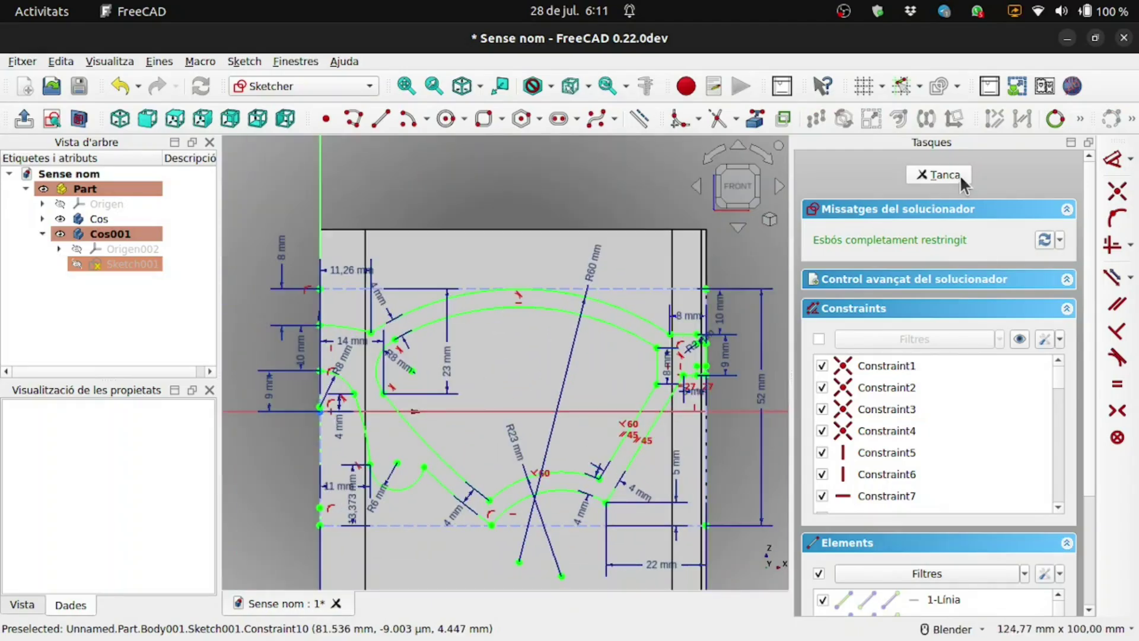
pyautogui.click(960, 175)
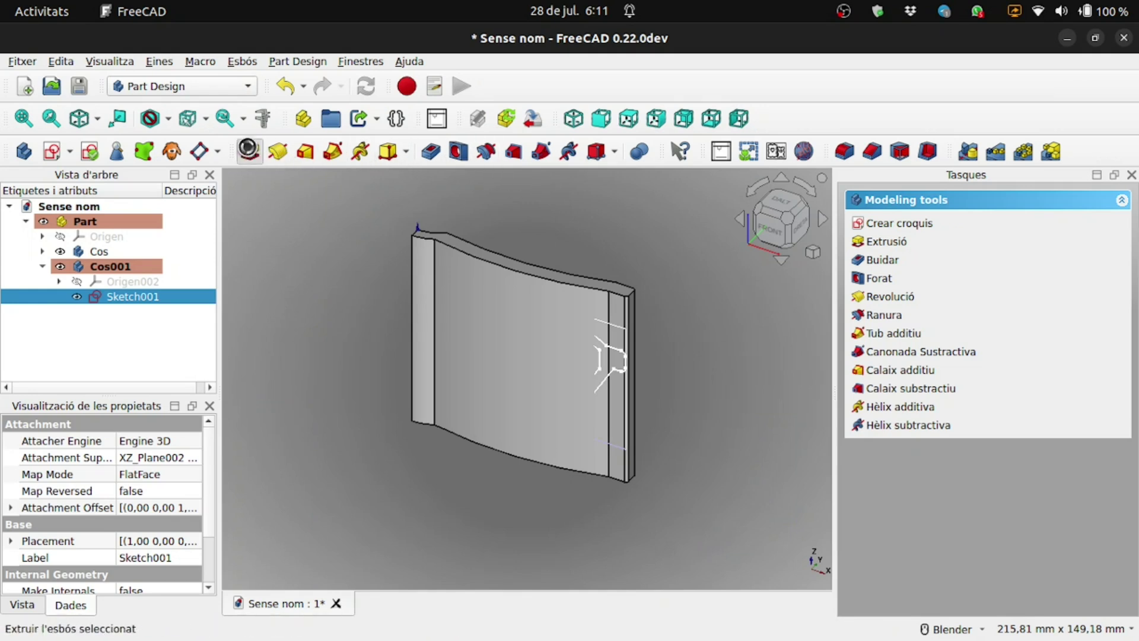
# Pad Sketch001 80 mm symmetric to its plane, creating Pad001.
pyautogui.click(248, 149)
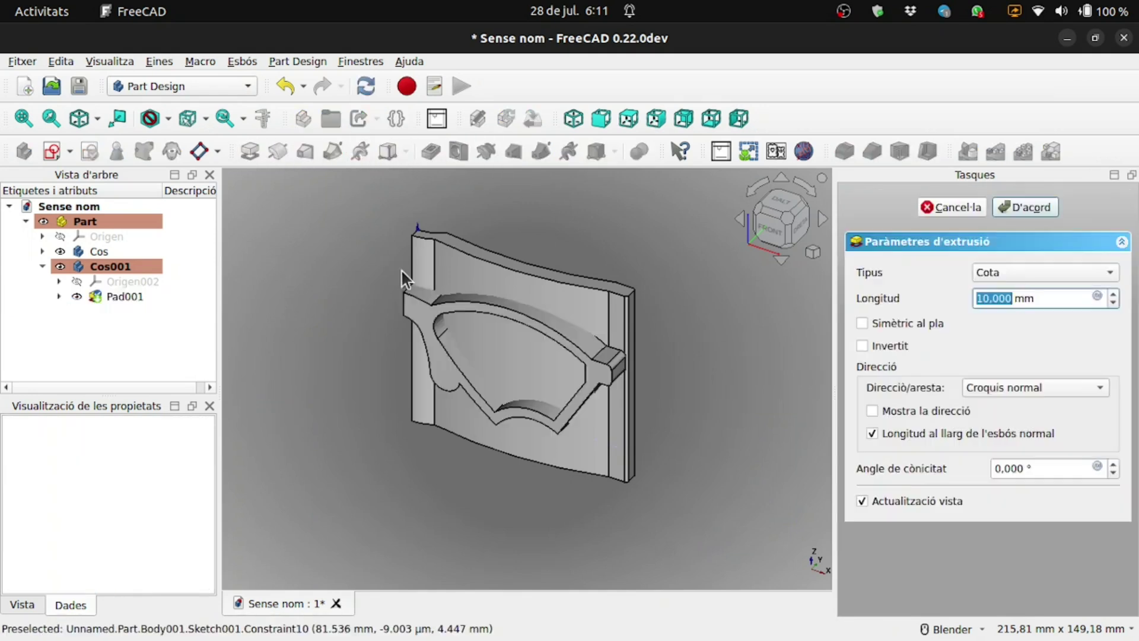
pyautogui.click(898, 324)
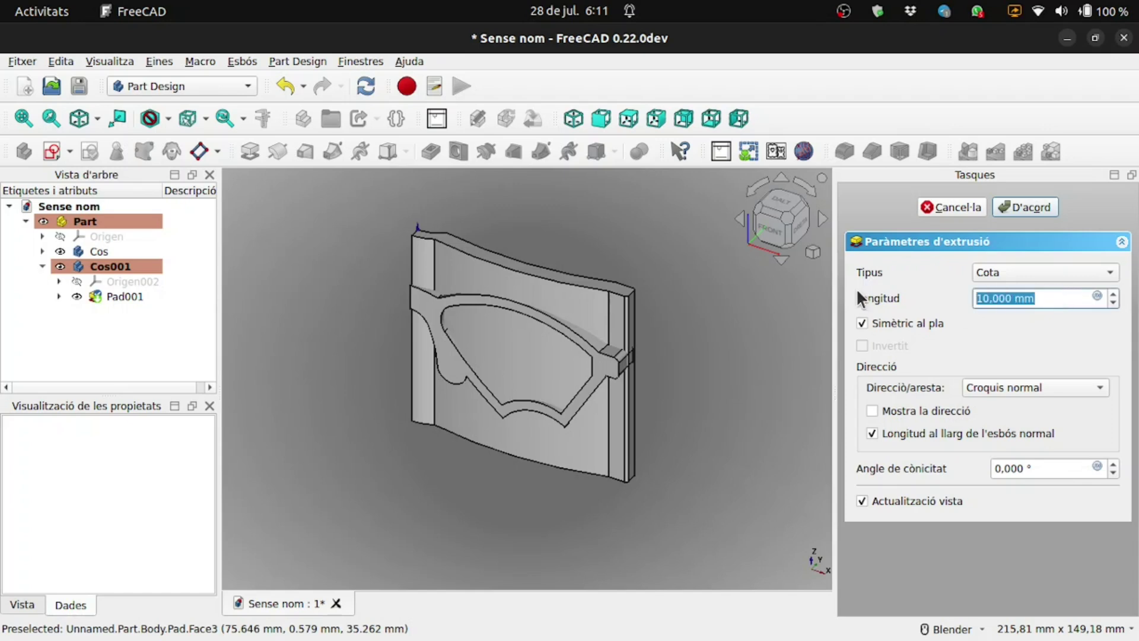
pyautogui.write('80')
pyautogui.click(1025, 207)
pyautogui.moveTo(718, 341)
pyautogui.mouseDown(button='middle')
pyautogui.moveTo(759, 323)
pyautogui.moveTo(751, 312)
pyautogui.moveTo(689, 397)
pyautogui.mouseUp(button='middle')
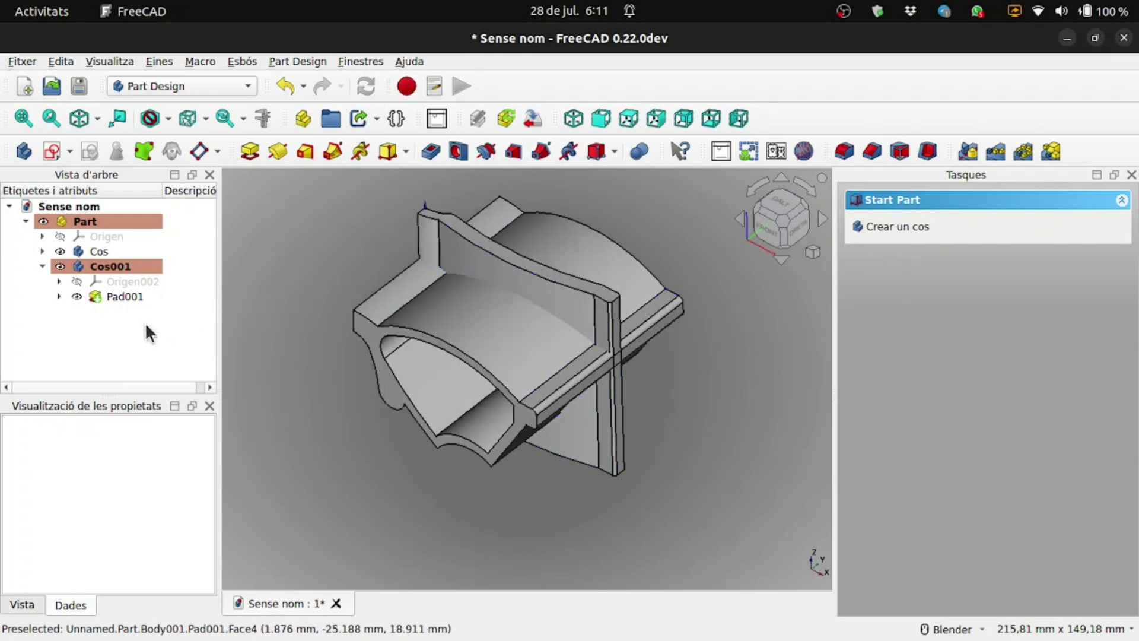
# In the Part workbench, intersect bodies Cos and Cos001 into a Common solid.
pyautogui.click(42, 266)
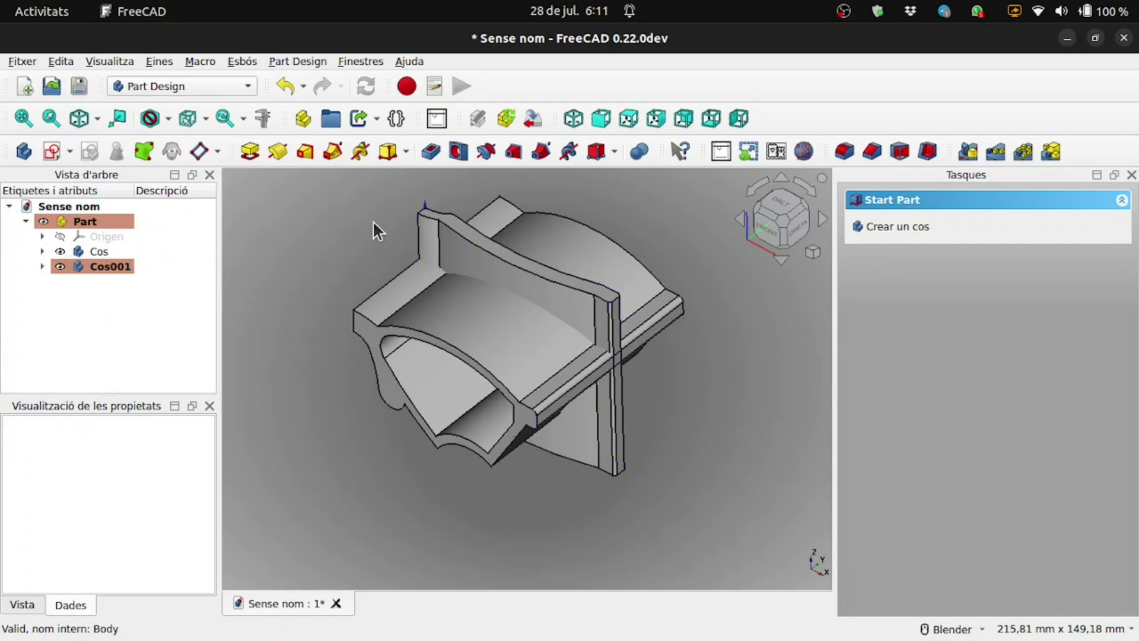
pyautogui.click(248, 87)
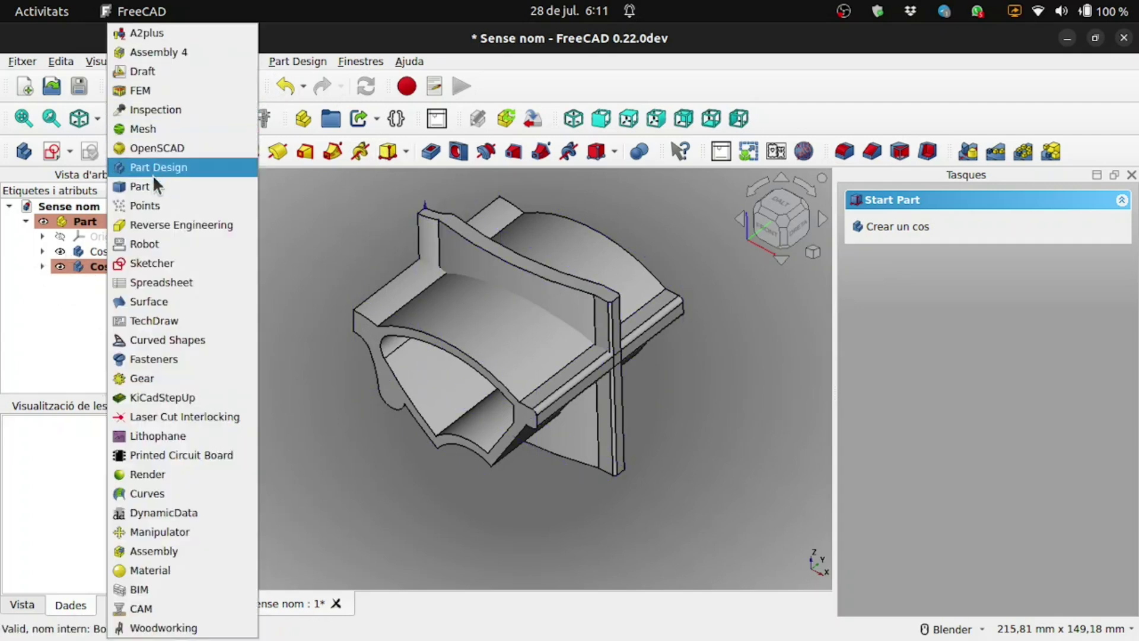
pyautogui.click(151, 191)
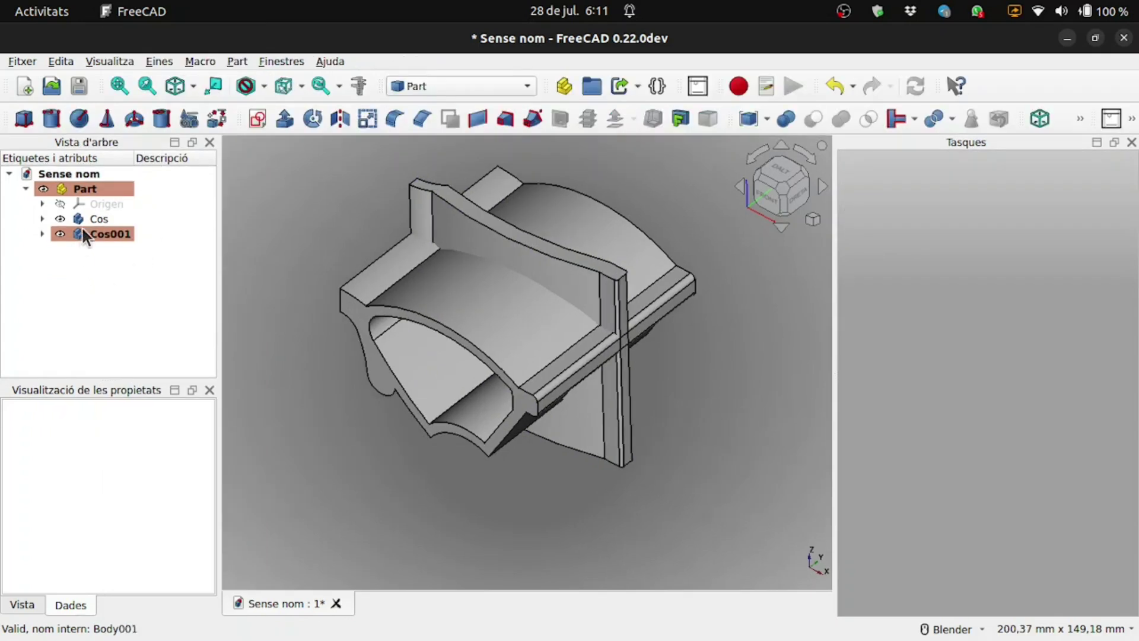
pyautogui.click(83, 222)
pyautogui.click(77, 233)
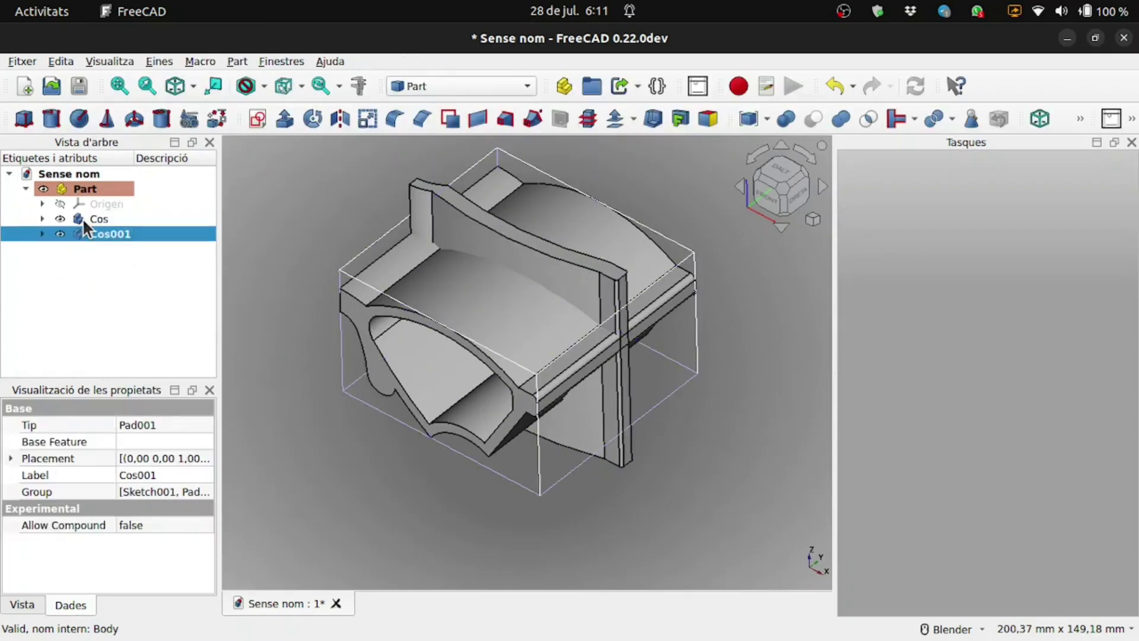
pyautogui.click(83, 218)
pyautogui.keyDown('ctrl'); pyautogui.click(81, 235); pyautogui.keyUp('ctrl')
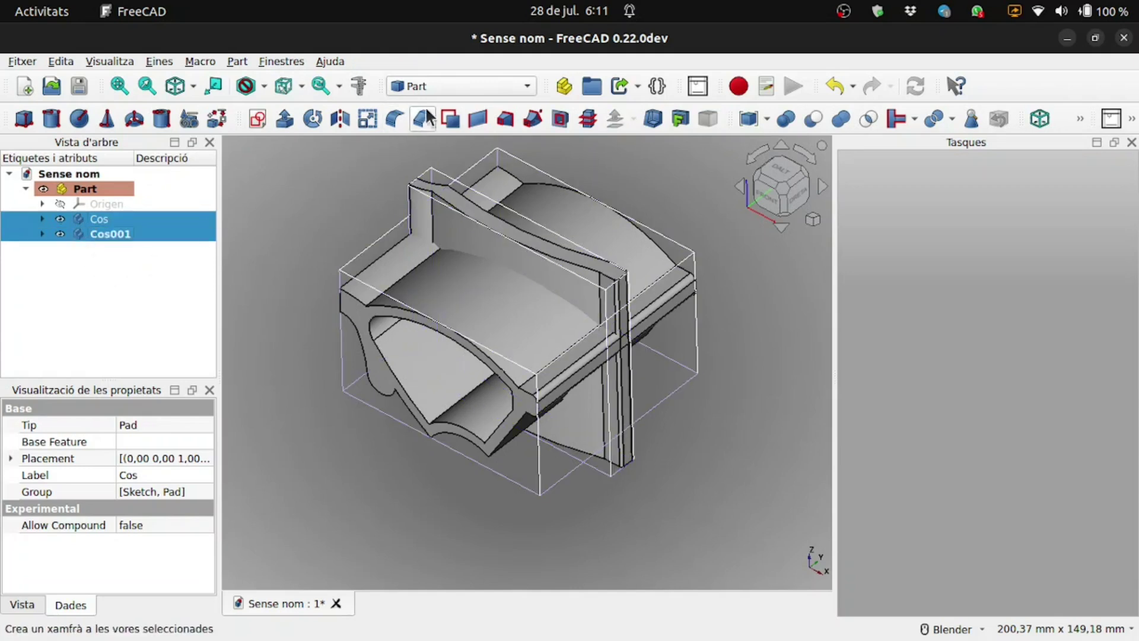
pyautogui.click(867, 118)
# Orbit around the intersected frame to inspect it, then select the Common result.
pyautogui.moveTo(651, 358)
pyautogui.mouseDown(button='middle')
pyautogui.moveTo(698, 309)
pyautogui.moveTo(636, 407)
pyautogui.moveTo(580, 422)
pyautogui.moveTo(598, 408)
pyautogui.moveTo(611, 362)
pyautogui.moveTo(669, 297)
pyautogui.moveTo(656, 386)
pyautogui.moveTo(449, 435)
pyautogui.moveTo(534, 369)
pyautogui.moveTo(348, 363)
pyautogui.moveTo(372, 390)
pyautogui.moveTo(364, 399)
pyautogui.moveTo(394, 409)
pyautogui.mouseUp(button='middle')
pyautogui.scroll(-3, 563, 409)
pyautogui.moveTo(560, 402)
pyautogui.mouseDown(button='middle')
pyautogui.moveTo(495, 386)
pyautogui.moveTo(460, 463)
pyautogui.mouseUp(button='middle')
pyautogui.moveTo(473, 502)
pyautogui.mouseDown(button='middle')
pyautogui.moveTo(506, 399)
pyautogui.moveTo(521, 500)
pyautogui.moveTo(518, 461)
pyautogui.moveTo(544, 483)
pyautogui.moveTo(522, 460)
pyautogui.moveTo(540, 400)
pyautogui.moveTo(508, 377)
pyautogui.moveTo(584, 414)
pyautogui.moveTo(539, 288)
pyautogui.mouseUp(button='middle')
pyautogui.scroll(3, 537, 252)
pyautogui.scroll(3, 557, 344)
pyautogui.scroll(2, 664, 356)
pyautogui.moveTo(664, 356)
pyautogui.mouseDown(button='middle')
pyautogui.moveTo(674, 350)
pyautogui.moveTo(528, 331)
pyautogui.mouseUp(button='middle')
pyautogui.scroll(-2, 429, 287)
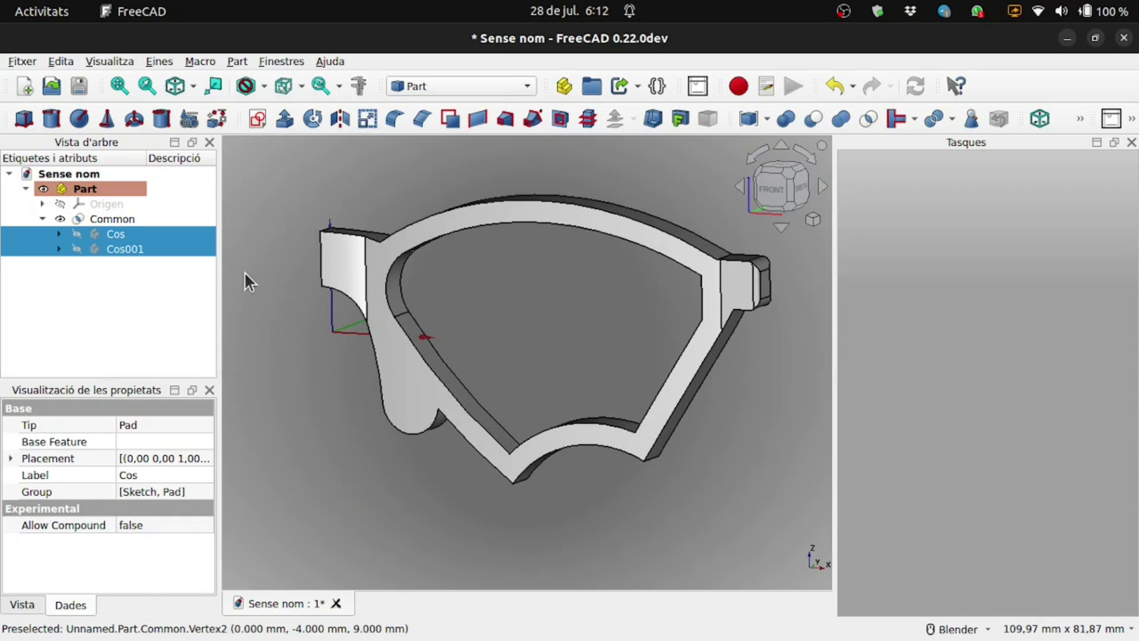
pyautogui.click(148, 271)
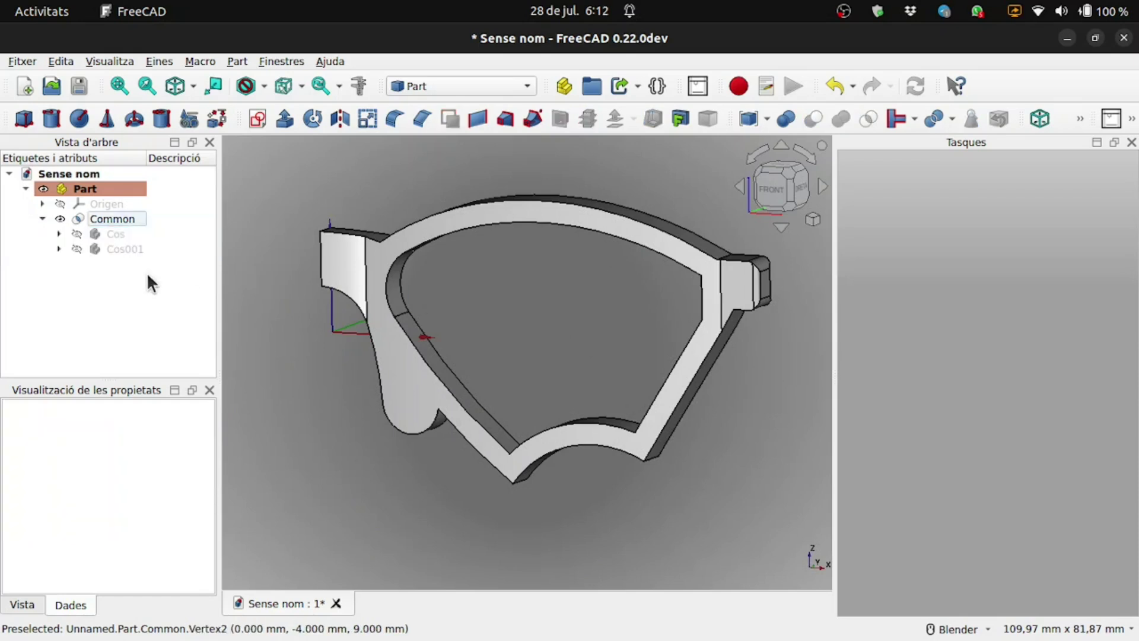
pyautogui.click(79, 220)
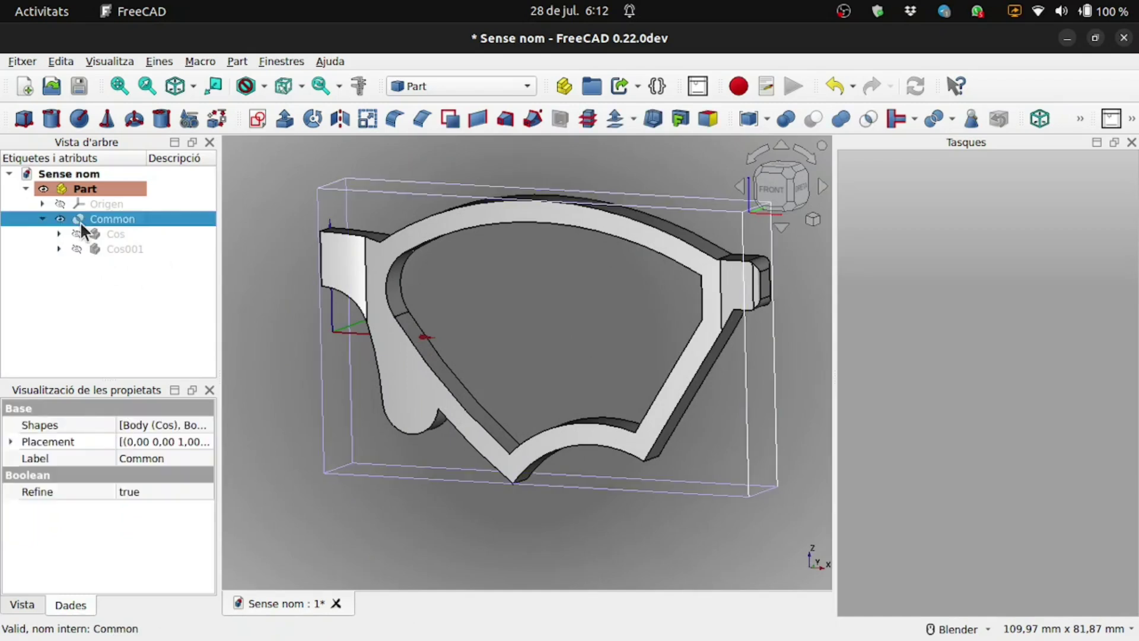
# Back in Part Design, create body Cos002 based on the Common solid.
pyautogui.click(491, 87)
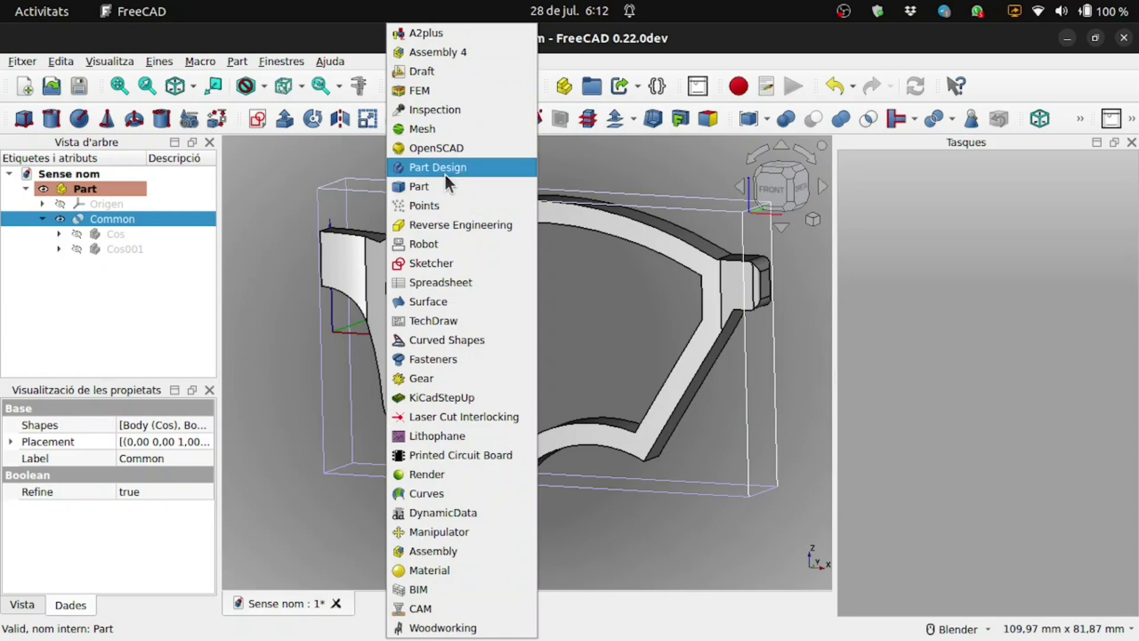
pyautogui.click(444, 168)
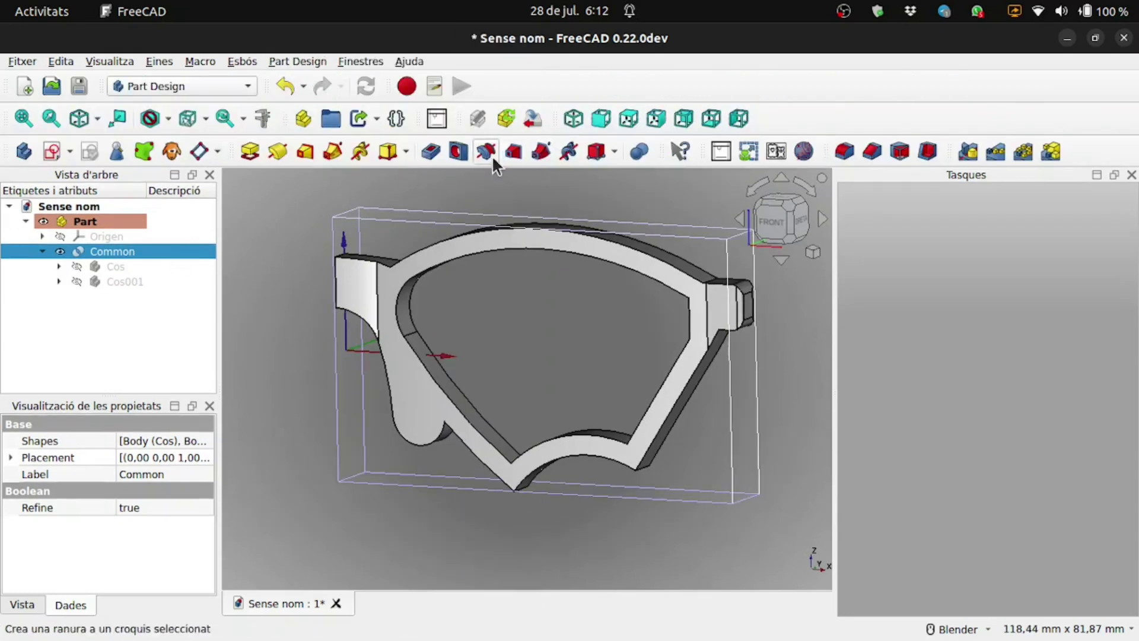
pyautogui.click(23, 151)
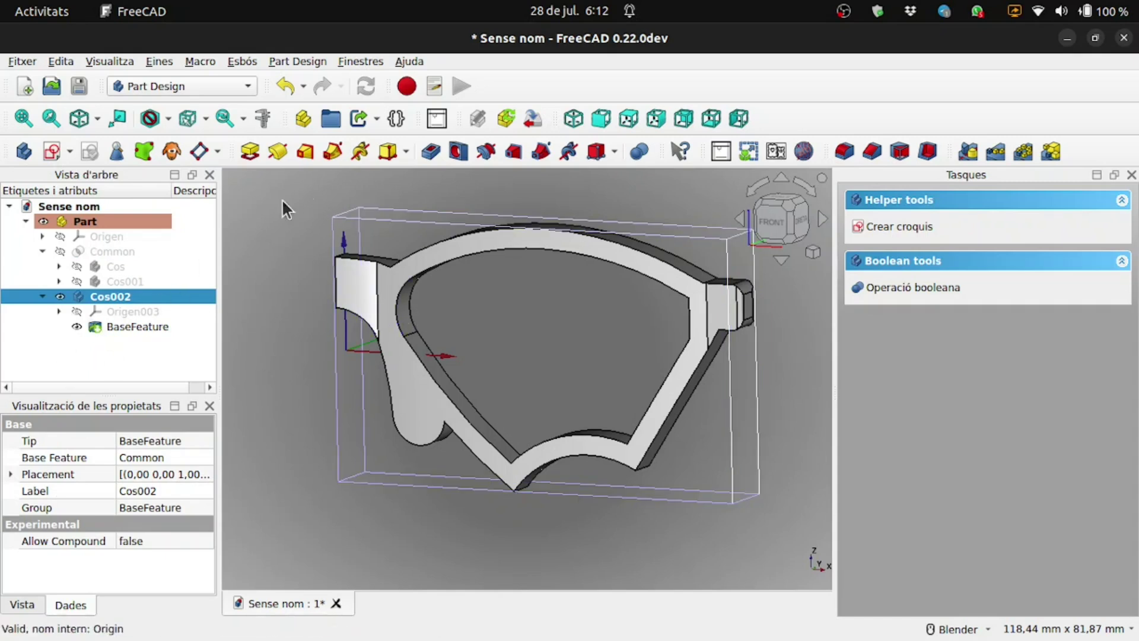
# Start Sketch002 attached to Cos002's XY plane.
pyautogui.click(52, 152)
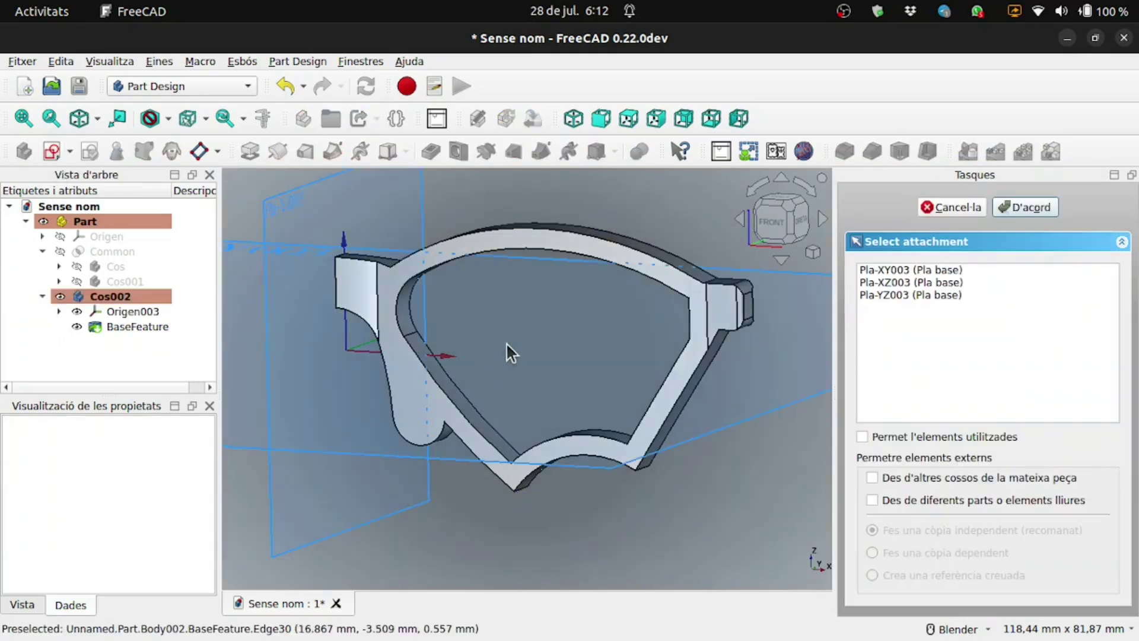
pyautogui.scroll(-3, 507, 343)
pyautogui.moveTo(503, 336); pyautogui.dragTo(662, 304, button='middle')
pyautogui.scroll(-3, 662, 303)
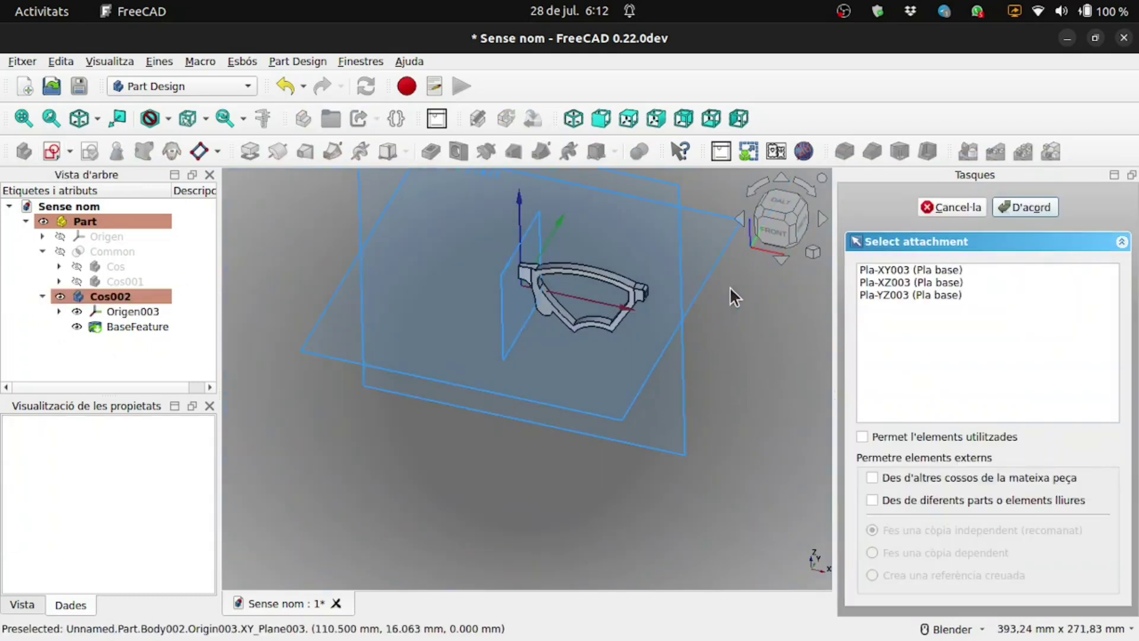
pyautogui.click(713, 258)
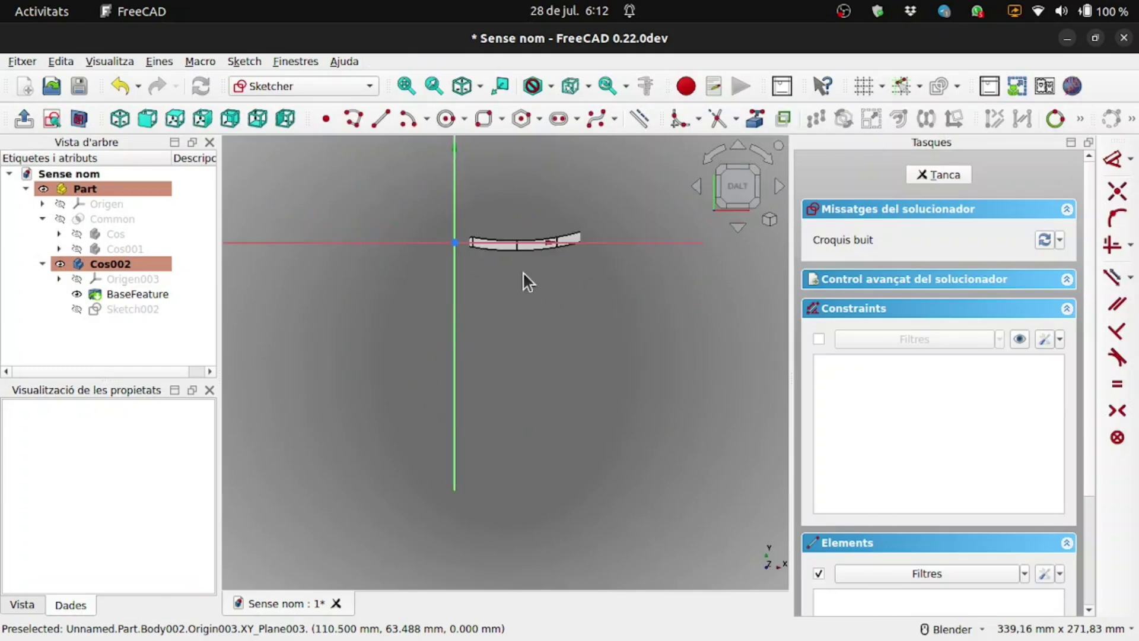
pyautogui.scroll(2, 465, 237)
pyautogui.scroll(5, 465, 238)
pyautogui.moveTo(477, 428); pyautogui.dragTo(450, 332, button='middle')
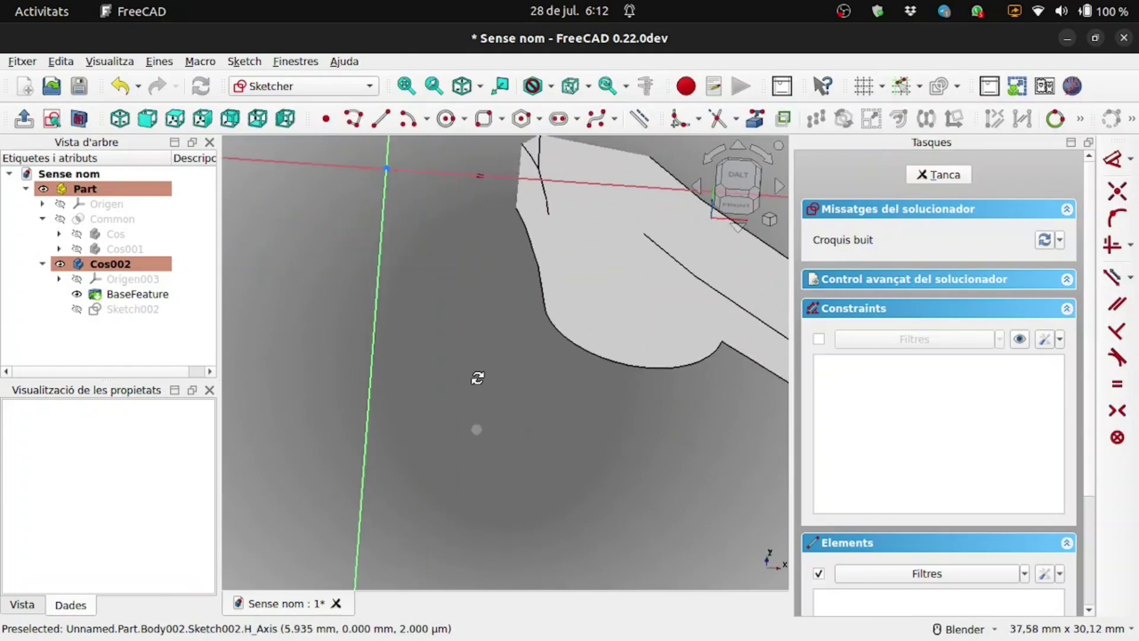
pyautogui.scroll(-2, 449, 331)
pyautogui.scroll(-4, 447, 330)
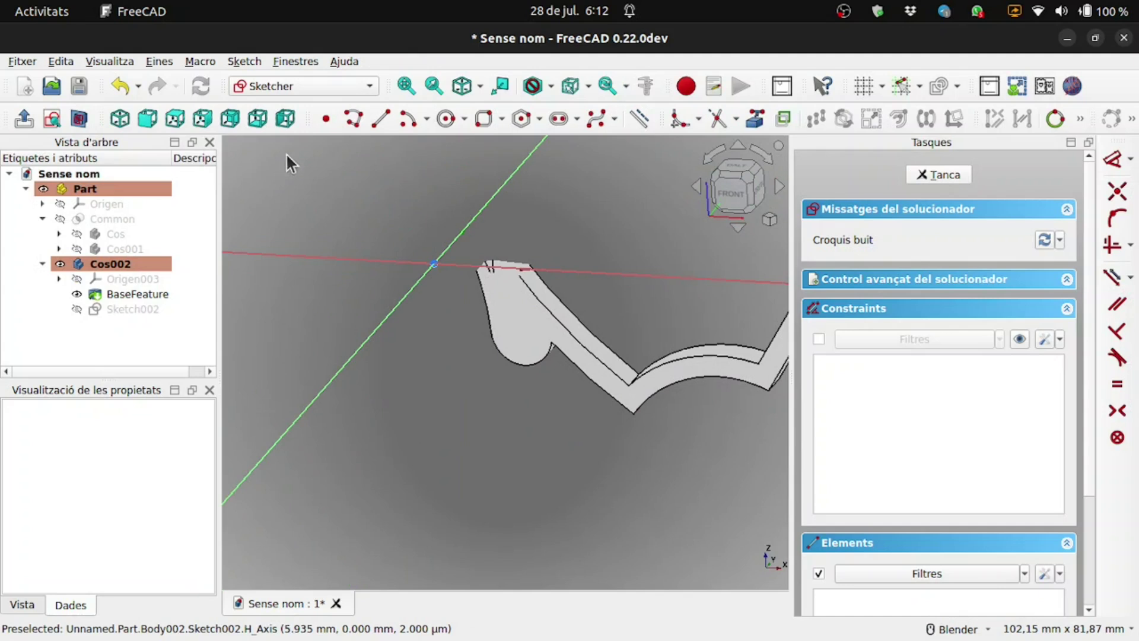
# Turn off the section view to show the whole frame around the sketch.
pyautogui.click(79, 118)
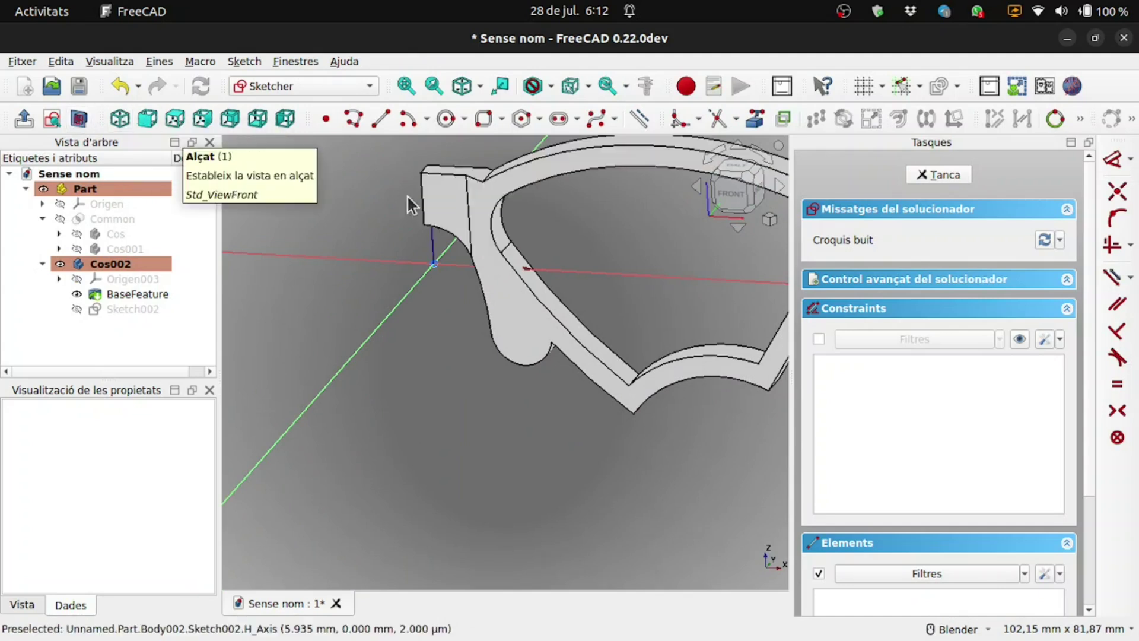
pyautogui.scroll(3, 571, 237)
pyautogui.scroll(3, 571, 238)
pyautogui.moveTo(572, 240); pyautogui.dragTo(581, 218, button='middle')
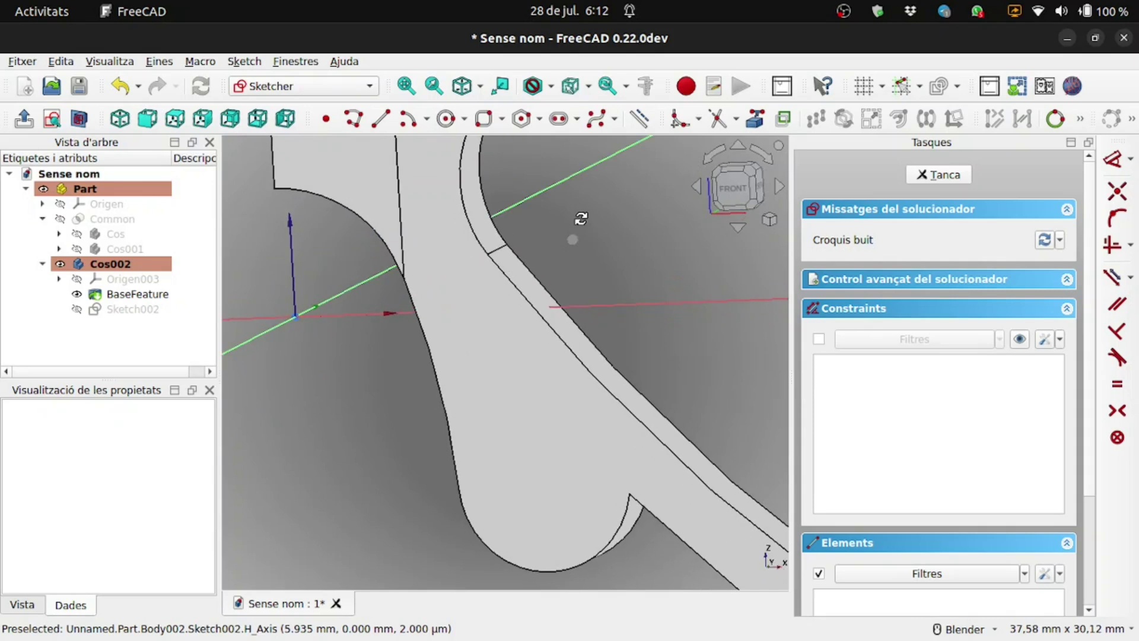
# Expose Sketch002's Attachment Offset position and raise its z offset to 4 mm.
pyautogui.click(108, 307)
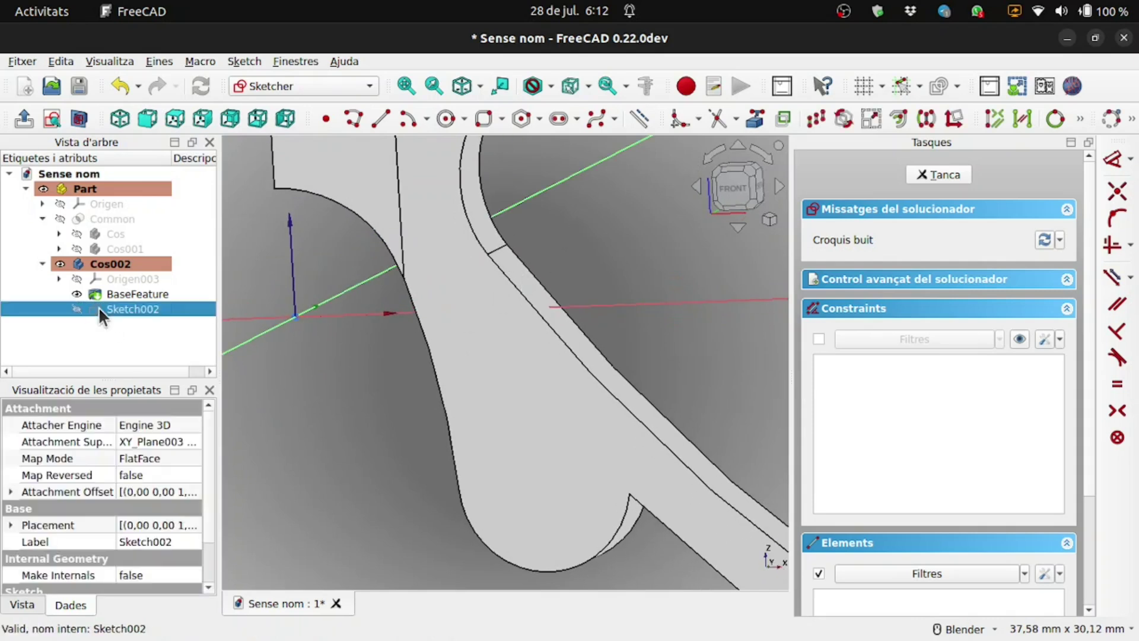
pyautogui.doubleClick(33, 491)
pyautogui.click(27, 542)
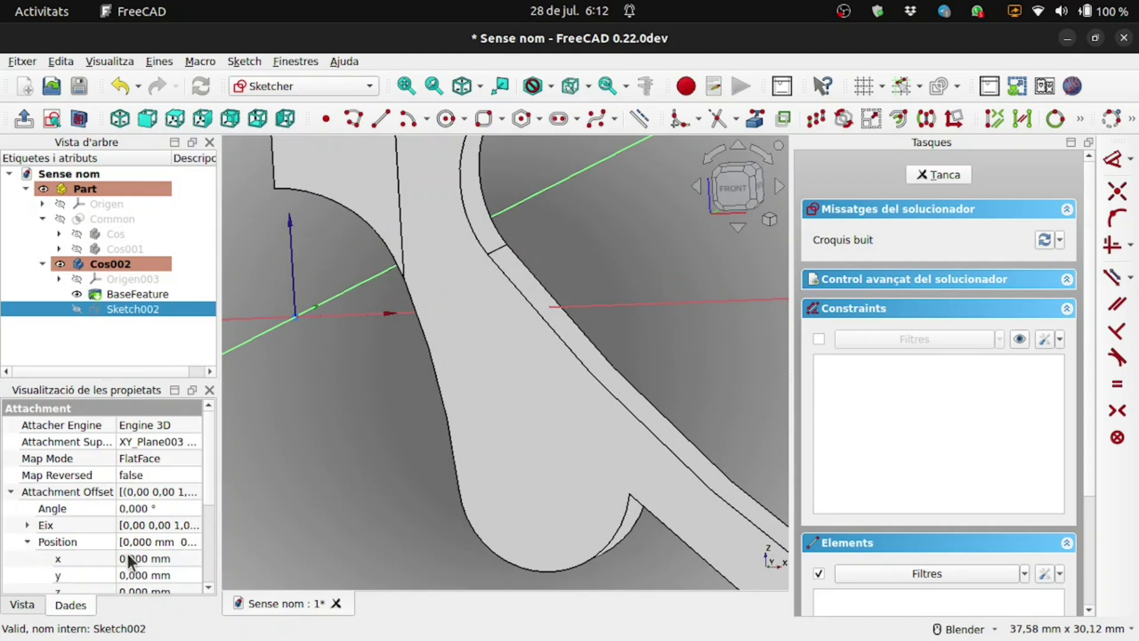
pyautogui.scroll(-1, 178, 540)
pyautogui.scroll(-2, 165, 521)
pyautogui.click(159, 449)
pyautogui.press('Up')
pyautogui.press('Up')
pyautogui.press('Up')
pyautogui.press('Up')
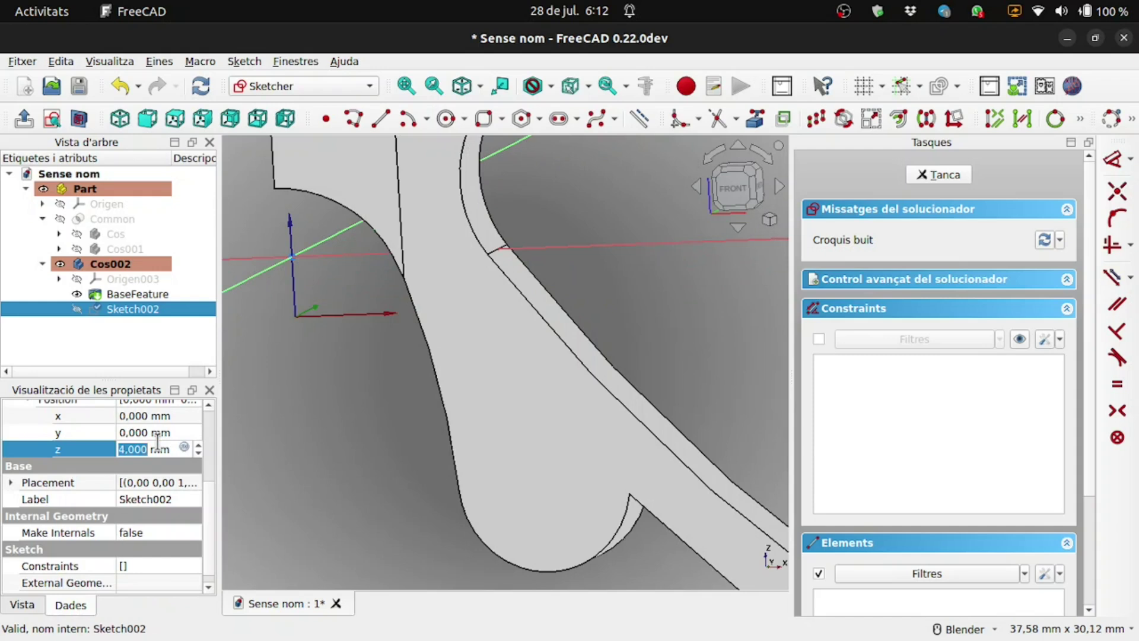
pyautogui.scroll(2, 487, 262)
pyautogui.scroll(2, 490, 279)
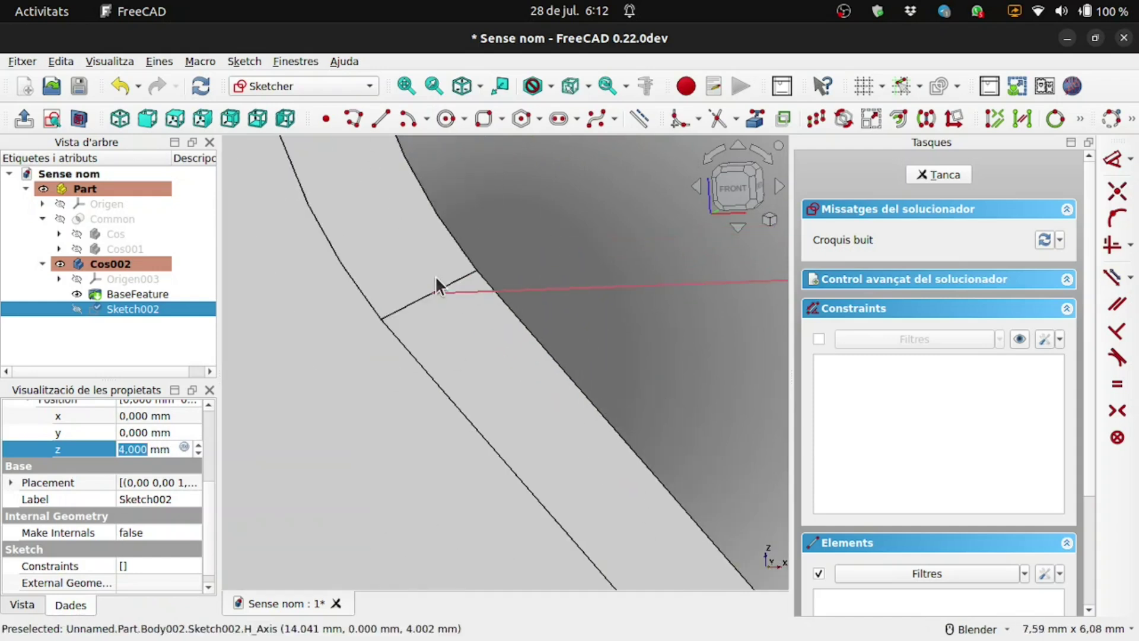
pyautogui.scroll(-2, 445, 309)
pyautogui.click(454, 341)
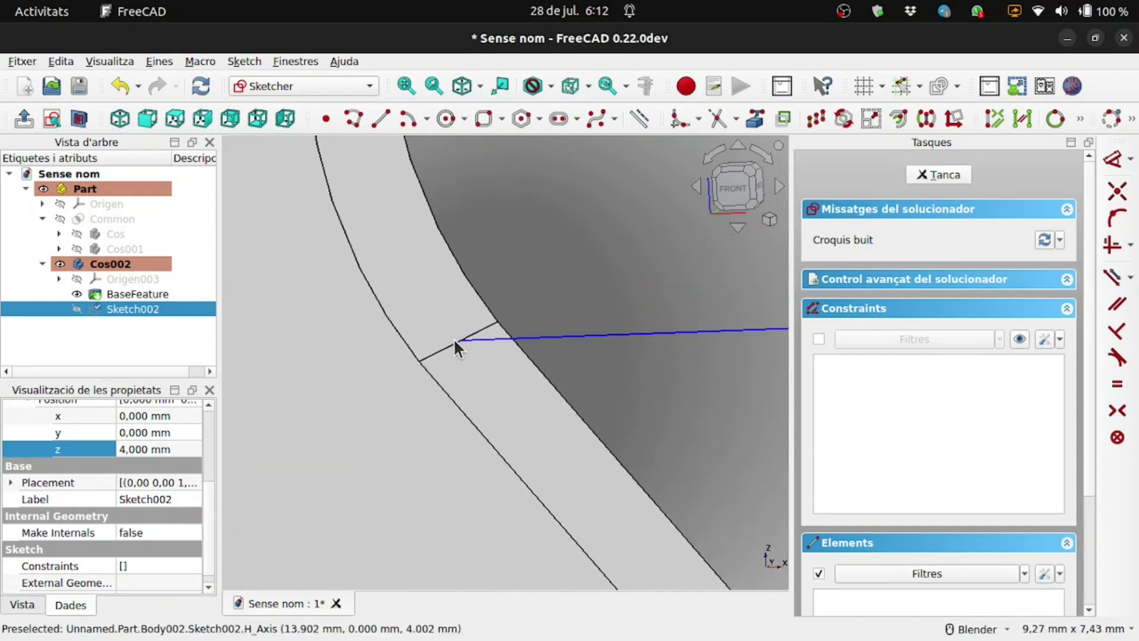
# Orbit and view the raised sketch plane from the front to judge its height.
pyautogui.scroll(-2, 453, 337)
pyautogui.scroll(-2, 453, 337)
pyautogui.moveTo(454, 337)
pyautogui.mouseDown(button='middle')
pyautogui.moveTo(522, 306)
pyautogui.moveTo(522, 323)
pyautogui.moveTo(468, 292)
pyautogui.mouseUp(button='middle')
pyautogui.scroll(3, 427, 247)
pyautogui.moveTo(416, 253); pyautogui.dragTo(391, 257, button='middle')
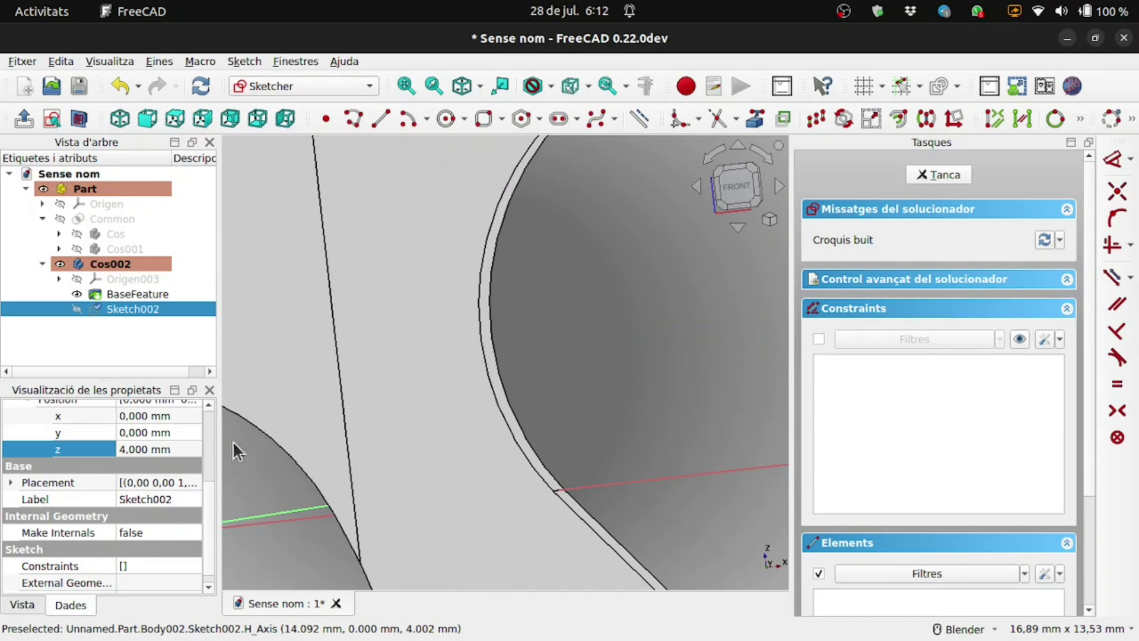
pyautogui.scroll(2, 149, 451)
pyautogui.scroll(4, 149, 451)
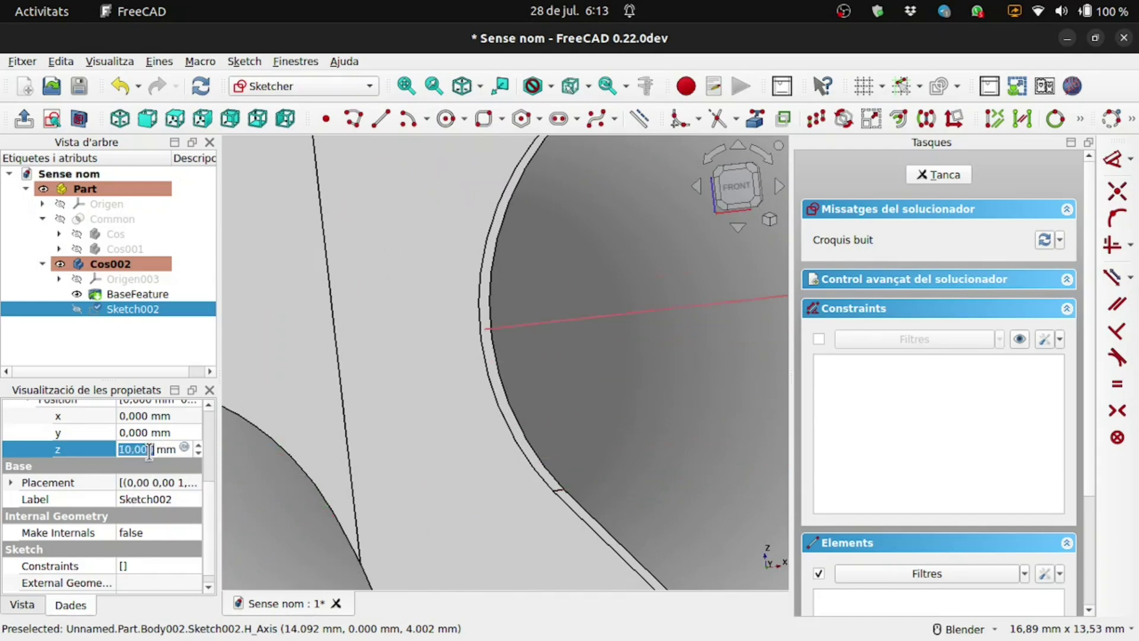
pyautogui.click(147, 119)
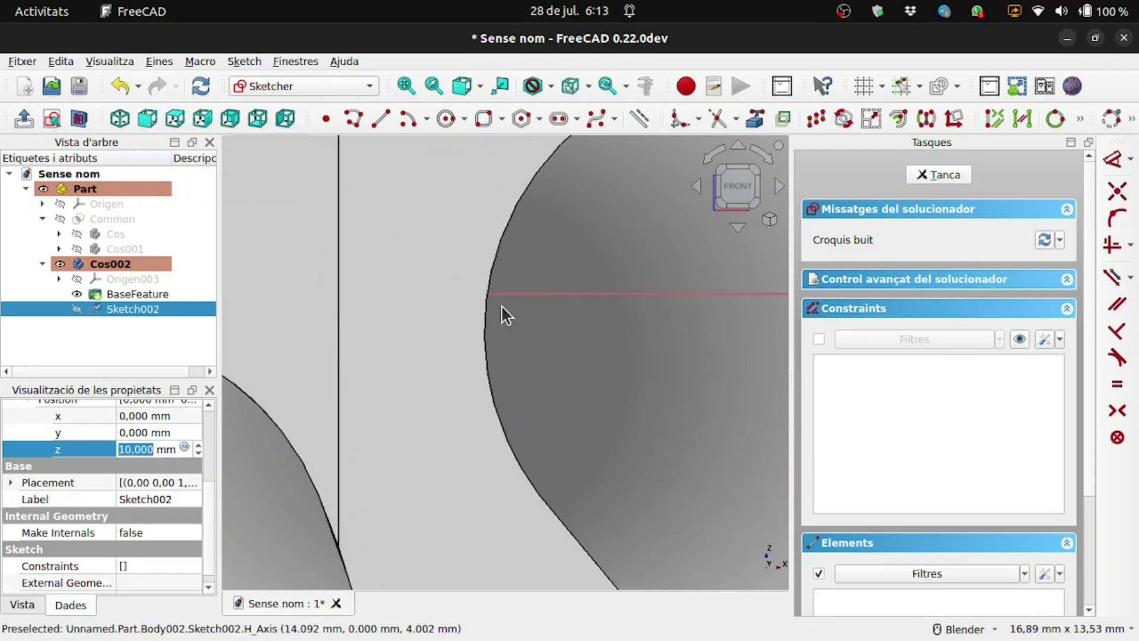
pyautogui.scroll(3, 488, 329)
pyautogui.scroll(3, 483, 356)
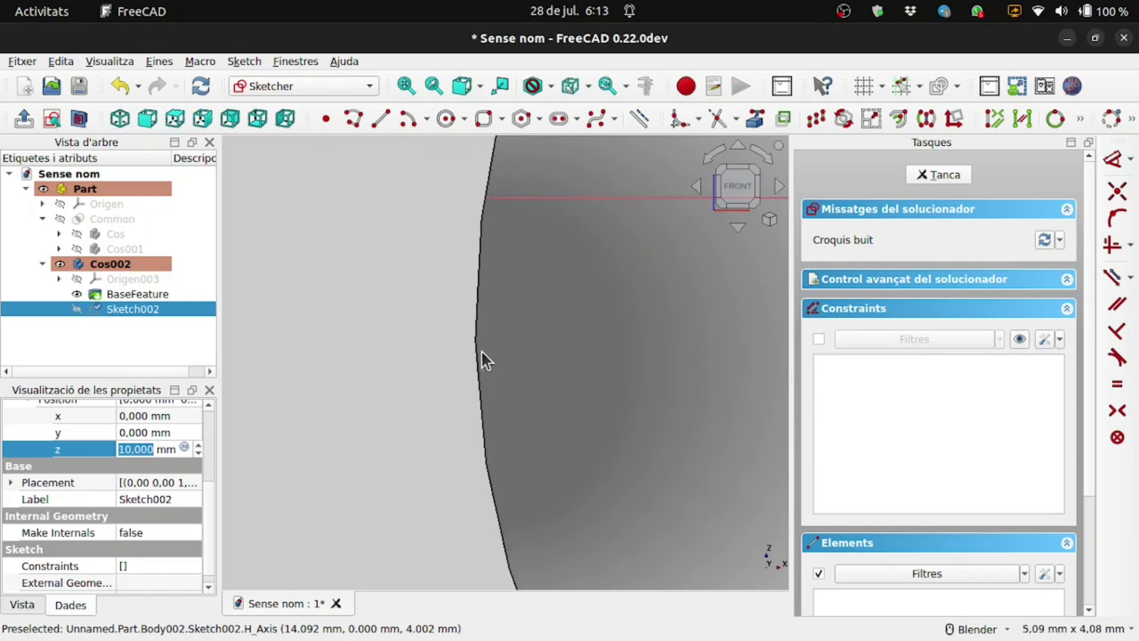
pyautogui.scroll(-1, 146, 451)
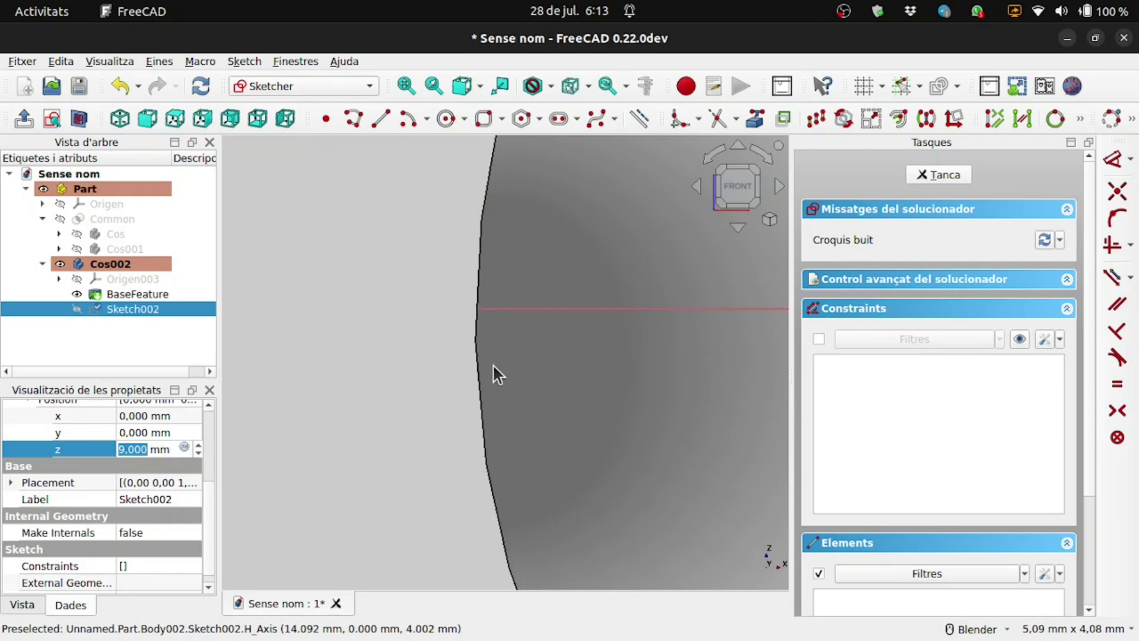
# Refine Sketch002's z offset through 8,9 and 8,88 toward 8.7 mm.
pyautogui.write('8,9')
pyautogui.click(149, 432)
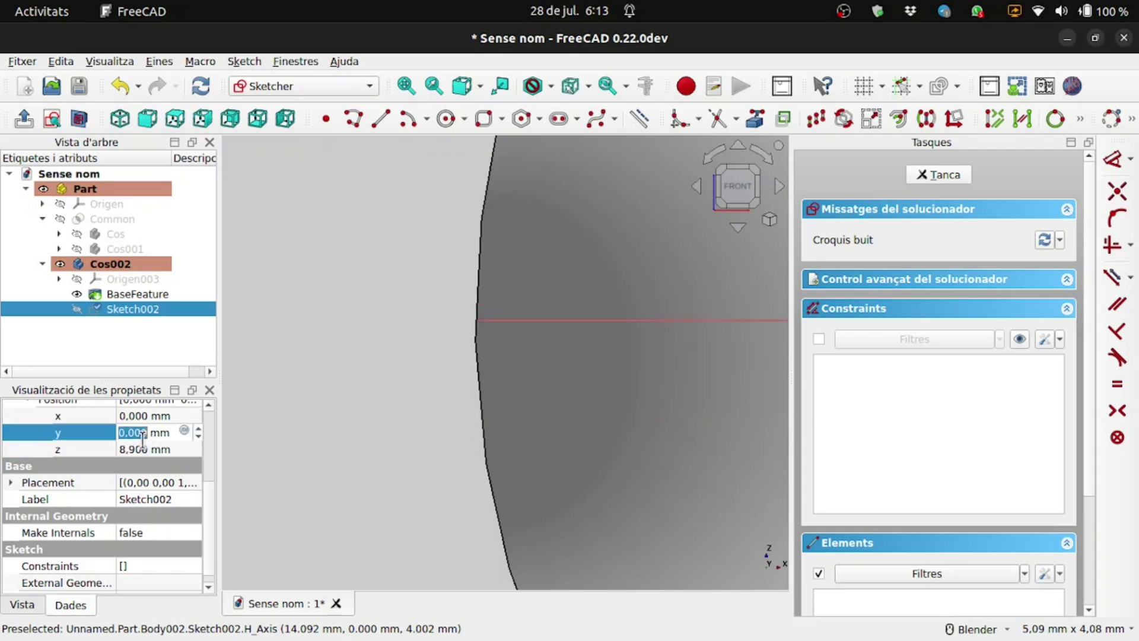
pyautogui.press('Tab')
pyautogui.write('8,8')
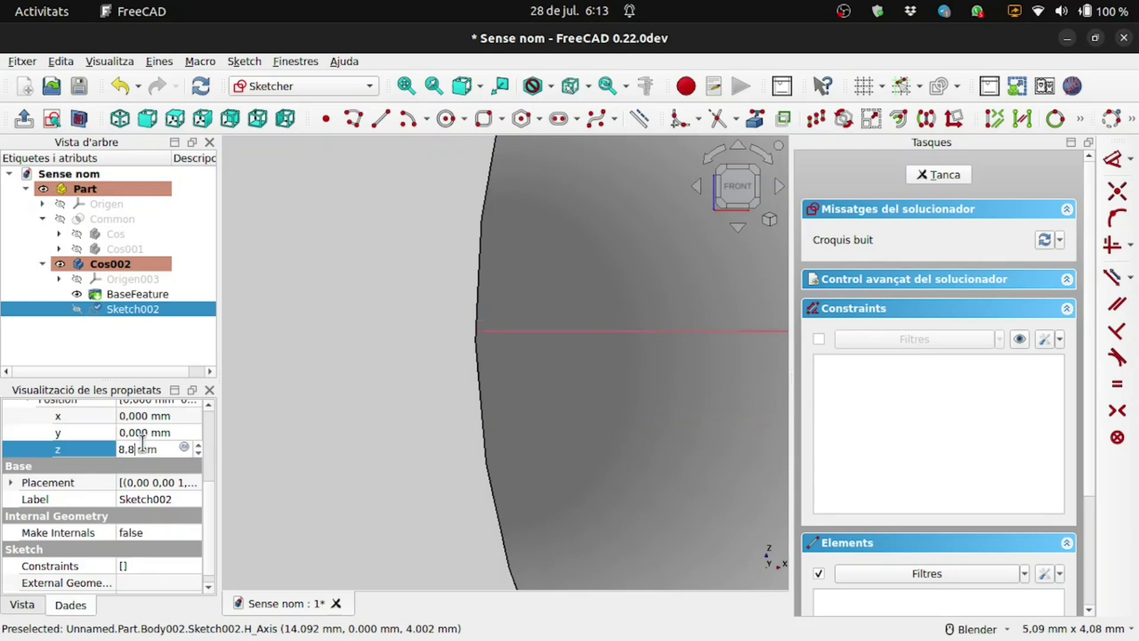
pyautogui.write('8')
pyautogui.scroll(-5, 589, 367)
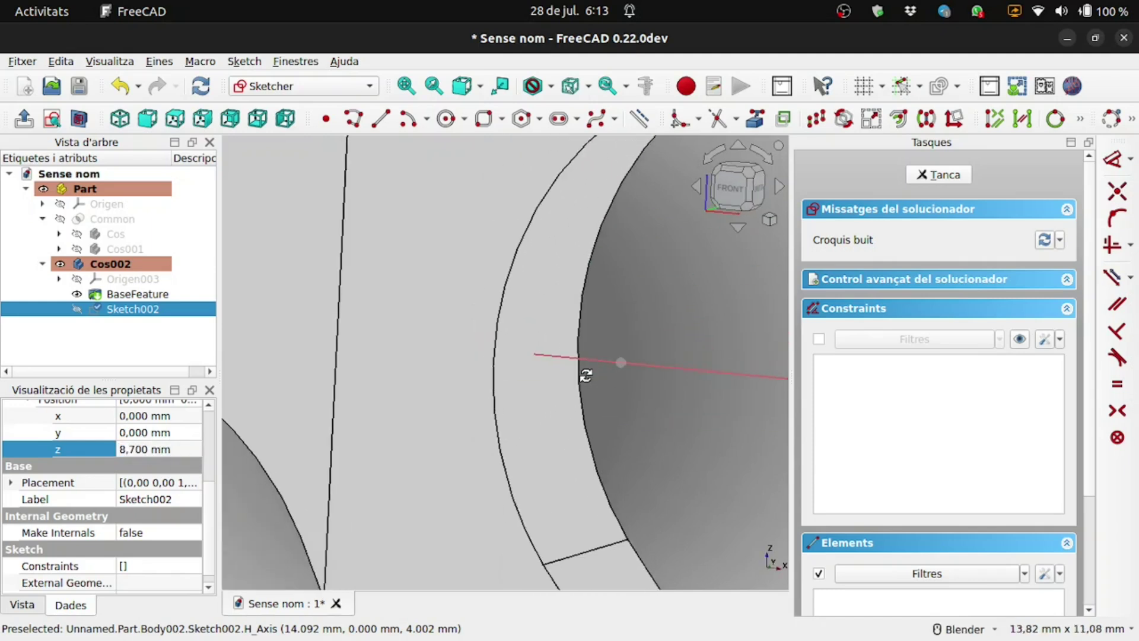
pyautogui.moveTo(585, 374); pyautogui.dragTo(544, 376, button='middle')
pyautogui.scroll(-3, 543, 376)
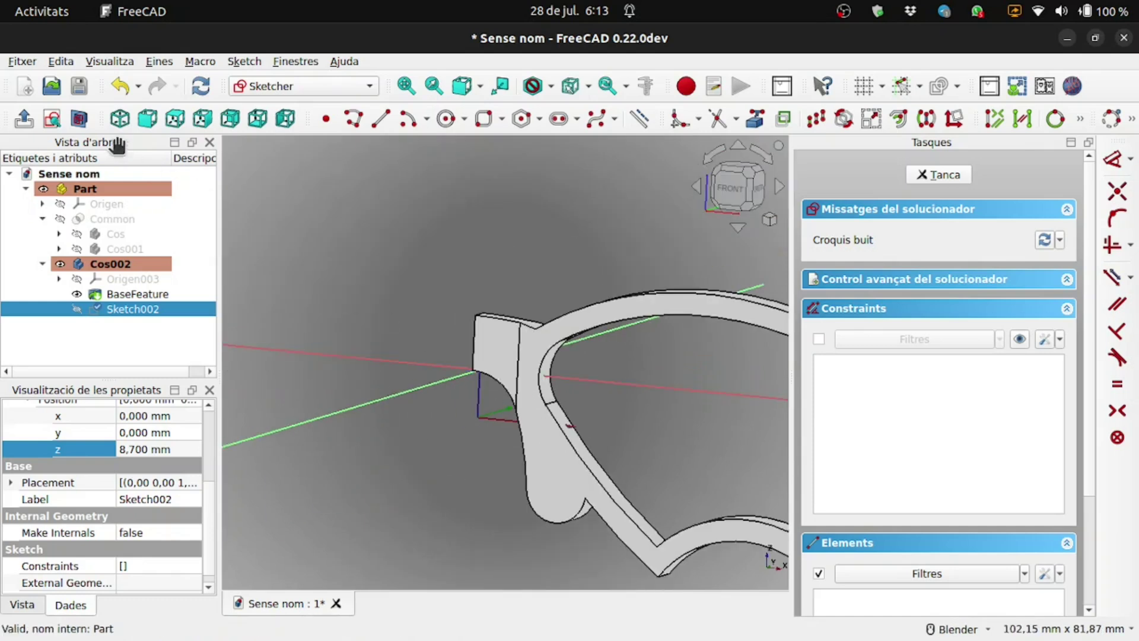
# Section-cut the body at the sketch plane and look straight down onto it.
pyautogui.click(79, 118)
pyautogui.moveTo(458, 304); pyautogui.dragTo(443, 307, button='middle')
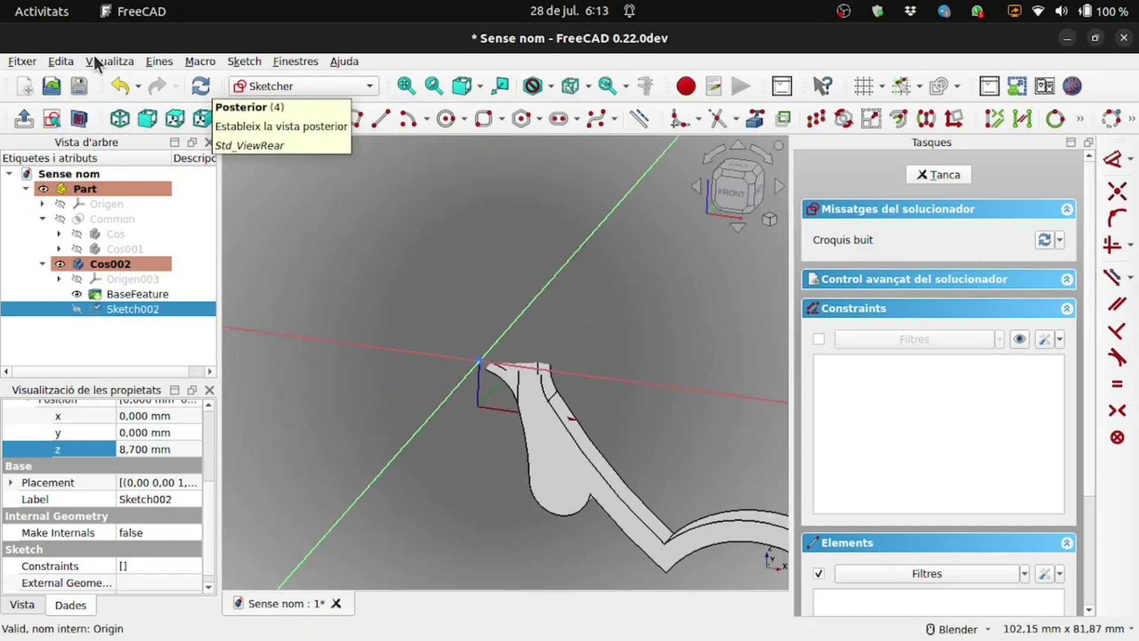
pyautogui.click(54, 117)
pyautogui.scroll(3, 522, 331)
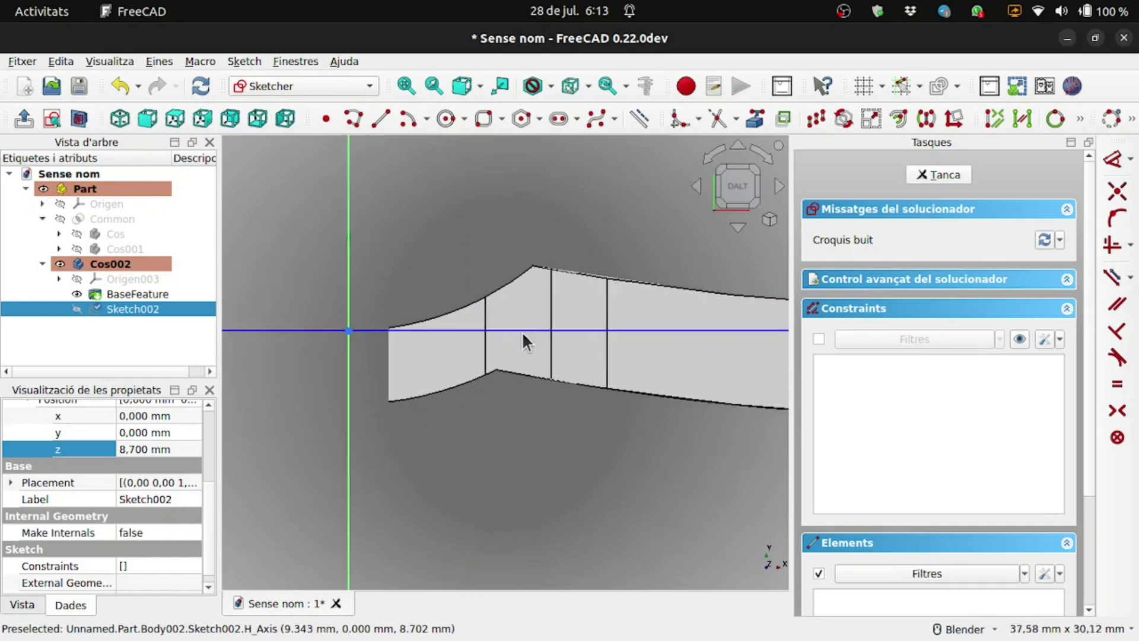
pyautogui.scroll(3, 570, 254)
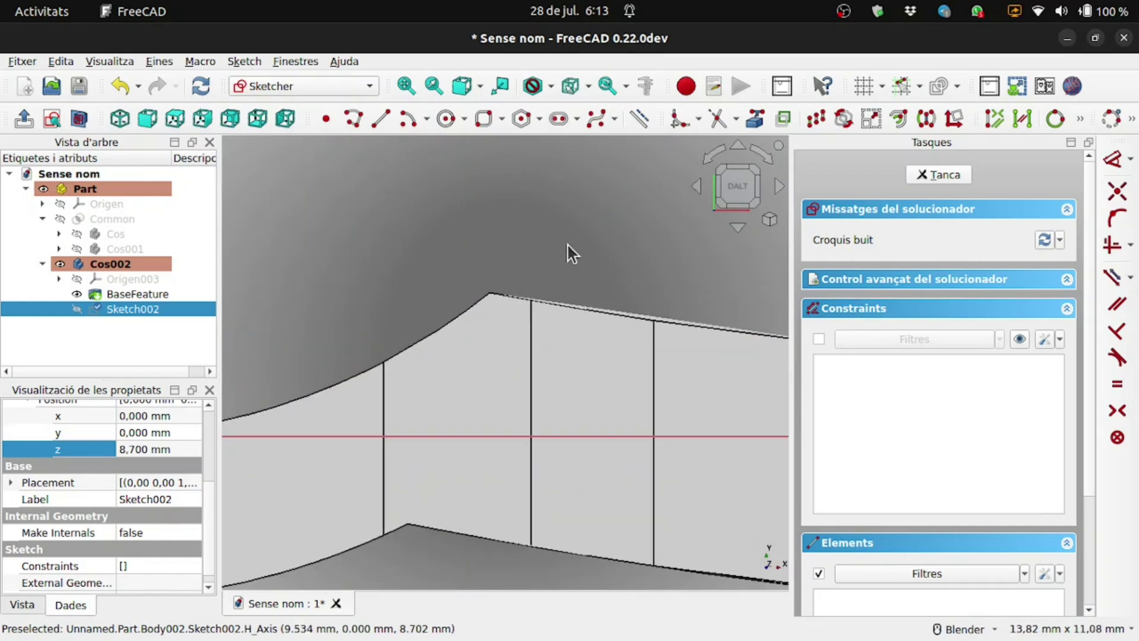
pyautogui.scroll(-3, 570, 254)
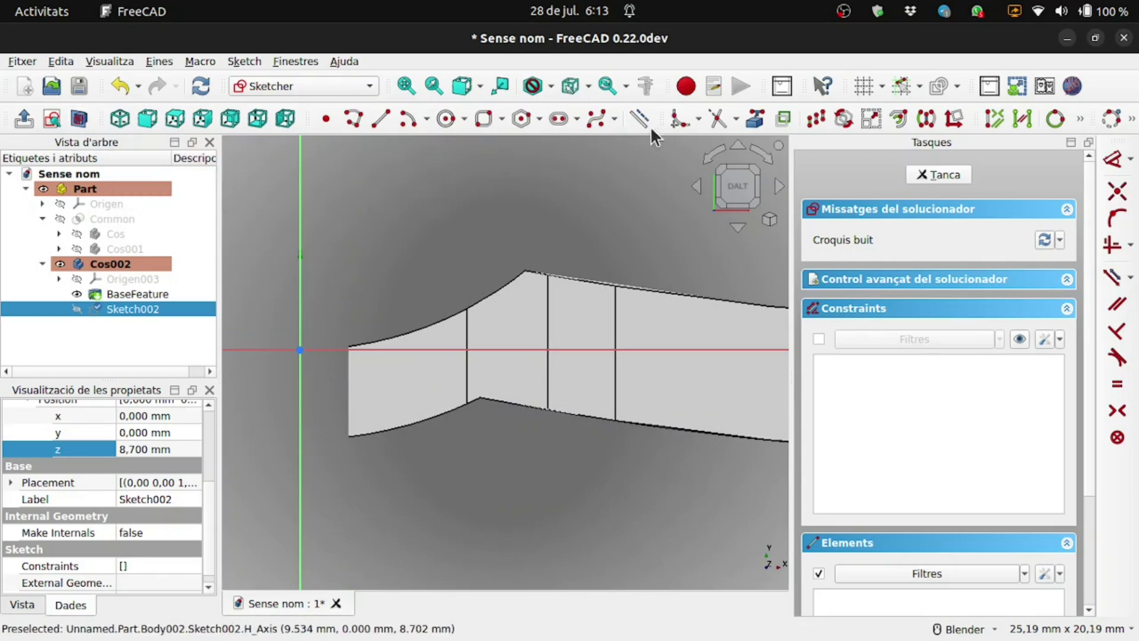
pyautogui.moveTo(444, 184)
pyautogui.mouseDown(button='middle')
pyautogui.moveTo(478, 211)
pyautogui.moveTo(483, 260)
pyautogui.moveTo(460, 154)
pyautogui.moveTo(454, 194)
pyautogui.mouseUp(button='middle')
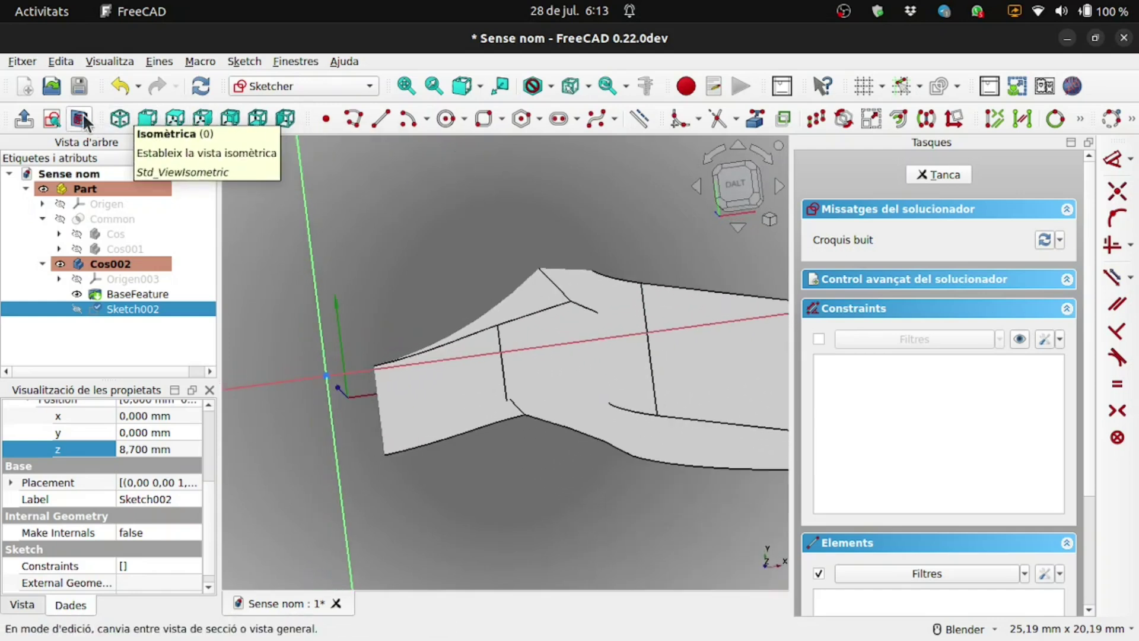
pyautogui.click(54, 118)
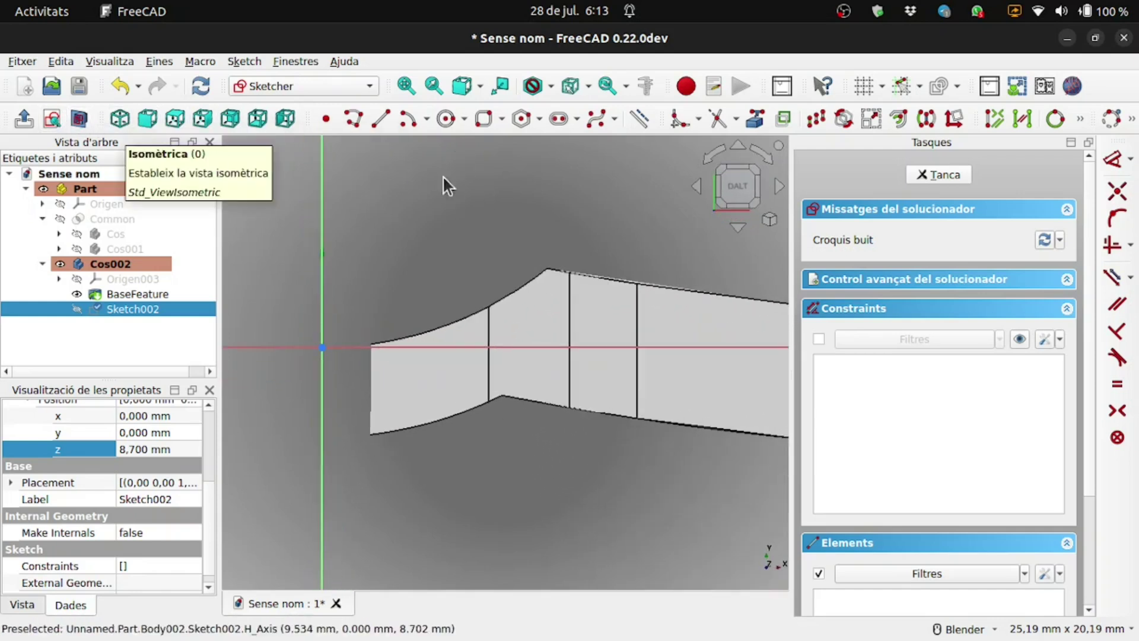
pyautogui.click(480, 85)
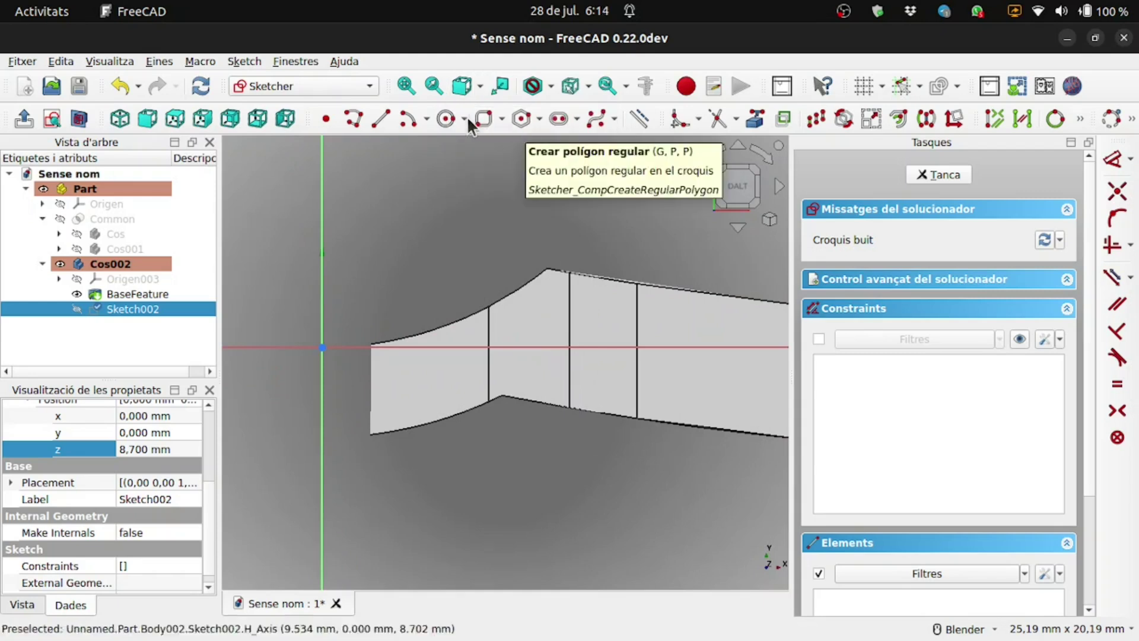
# Draw a plain rectangle just above the frame's section.
pyautogui.click(501, 118)
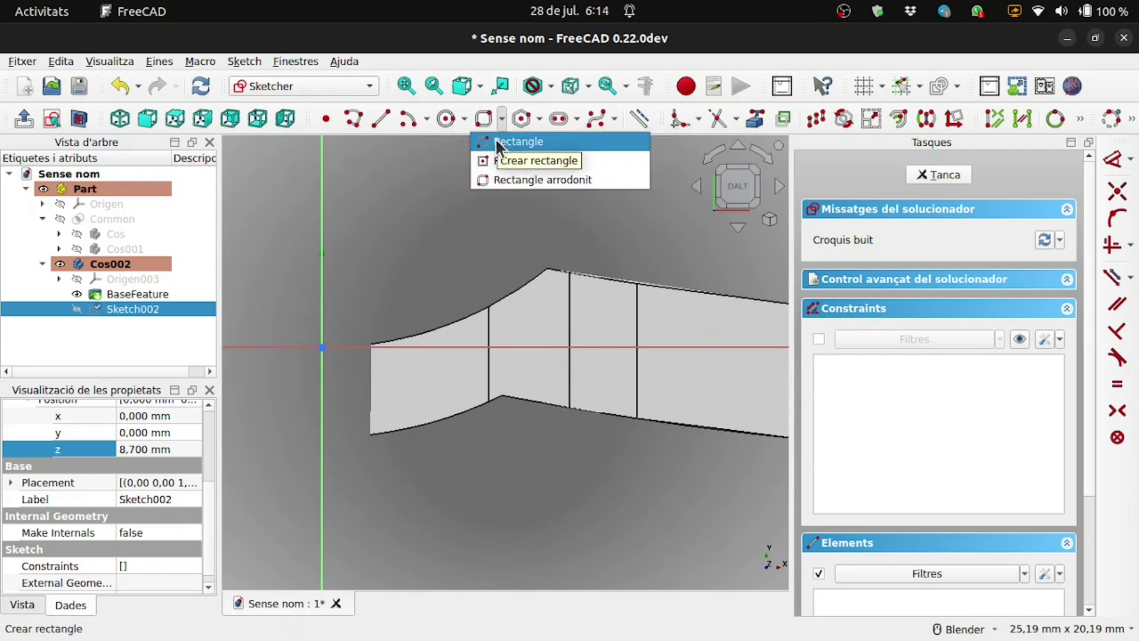
pyautogui.click(496, 139)
pyautogui.click(513, 171)
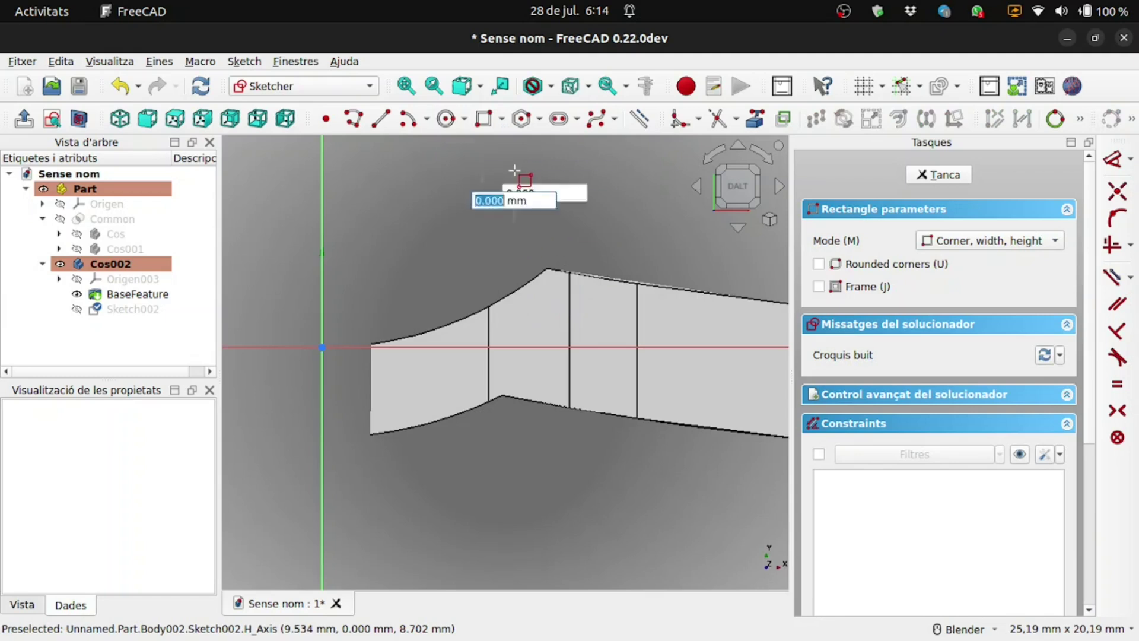
pyautogui.click(590, 223)
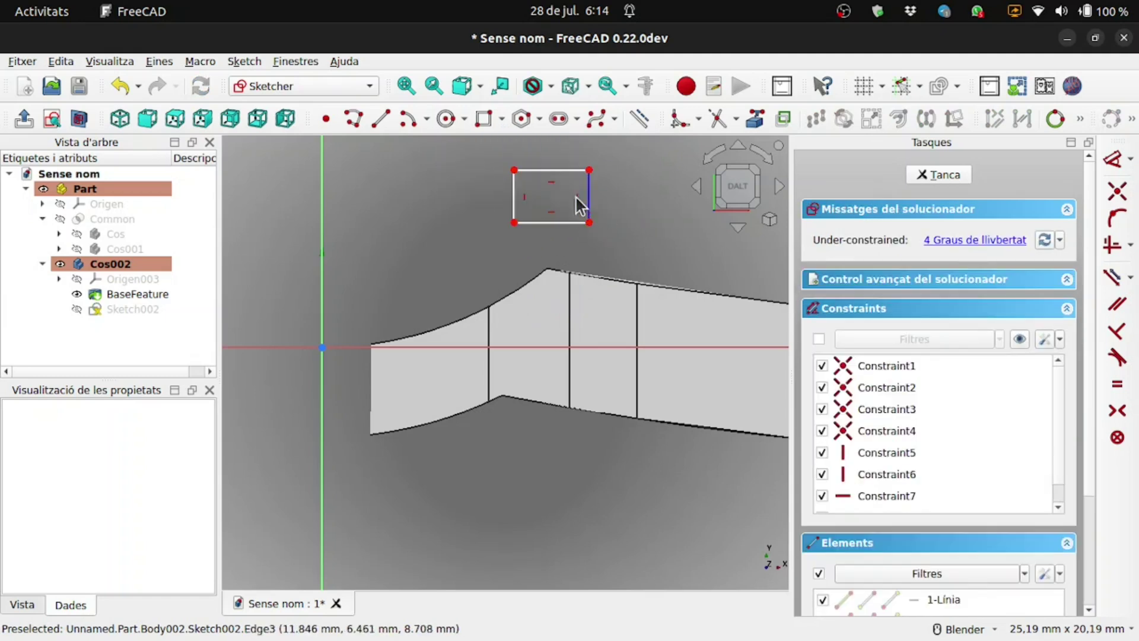
pyautogui.scroll(4, 557, 195)
# Delete the horizontal constraints on the rectangle's top and bottom edges.
pyautogui.click(543, 159)
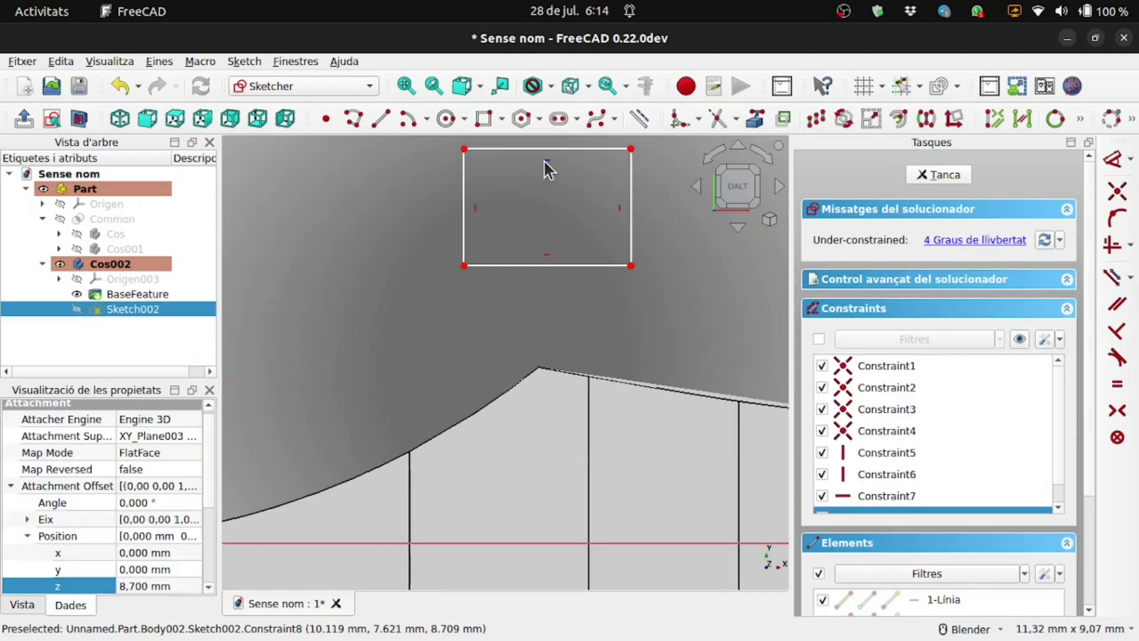
pyautogui.press('Delete')
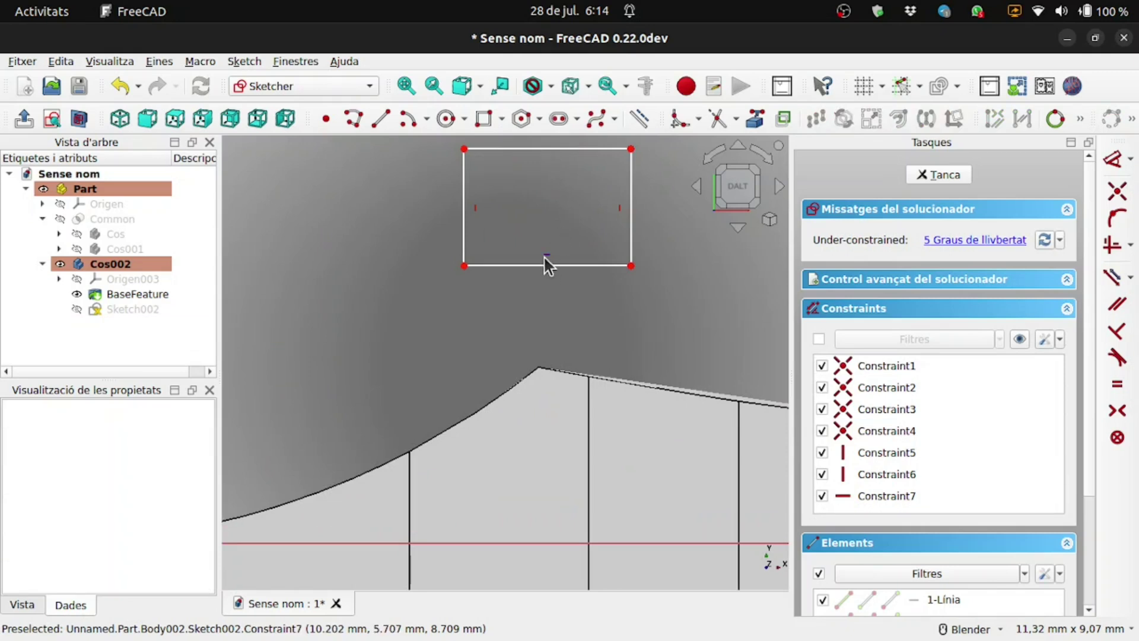
pyautogui.click(544, 256)
pyautogui.press('Delete')
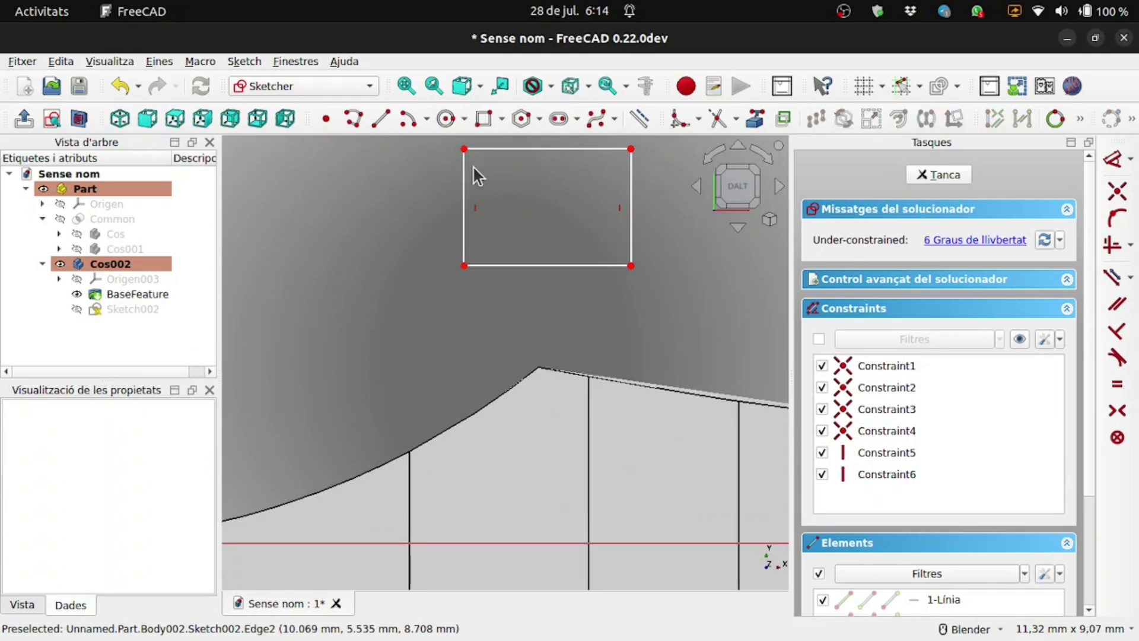
pyautogui.click(381, 119)
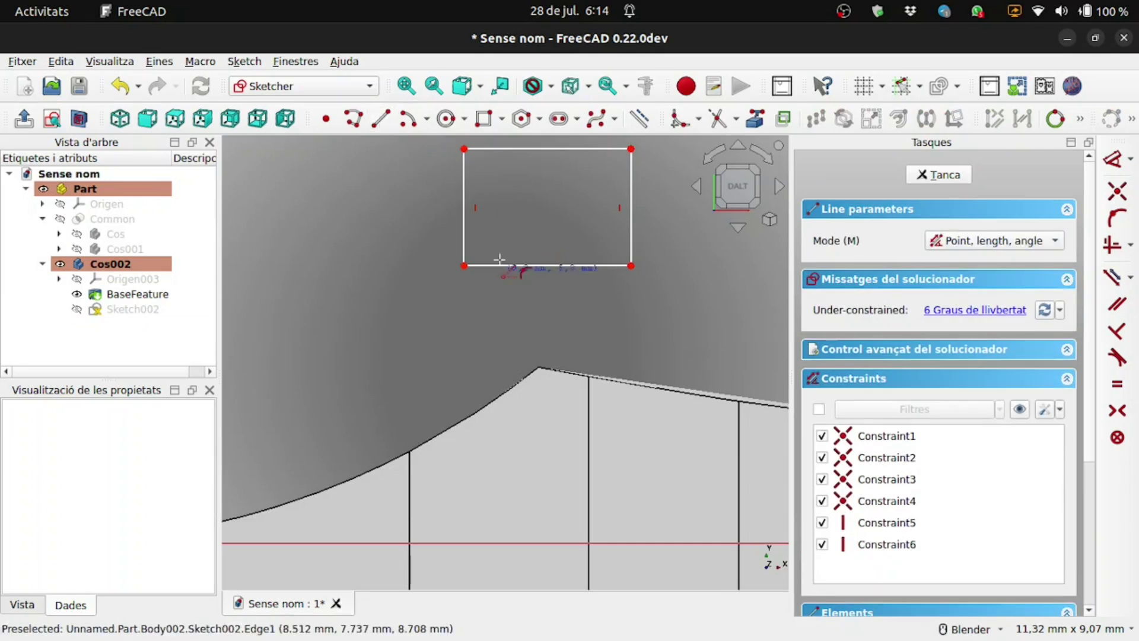
# Add a horizontal construction line across the rectangle and drag its top-left corner down.
pyautogui.click(466, 208)
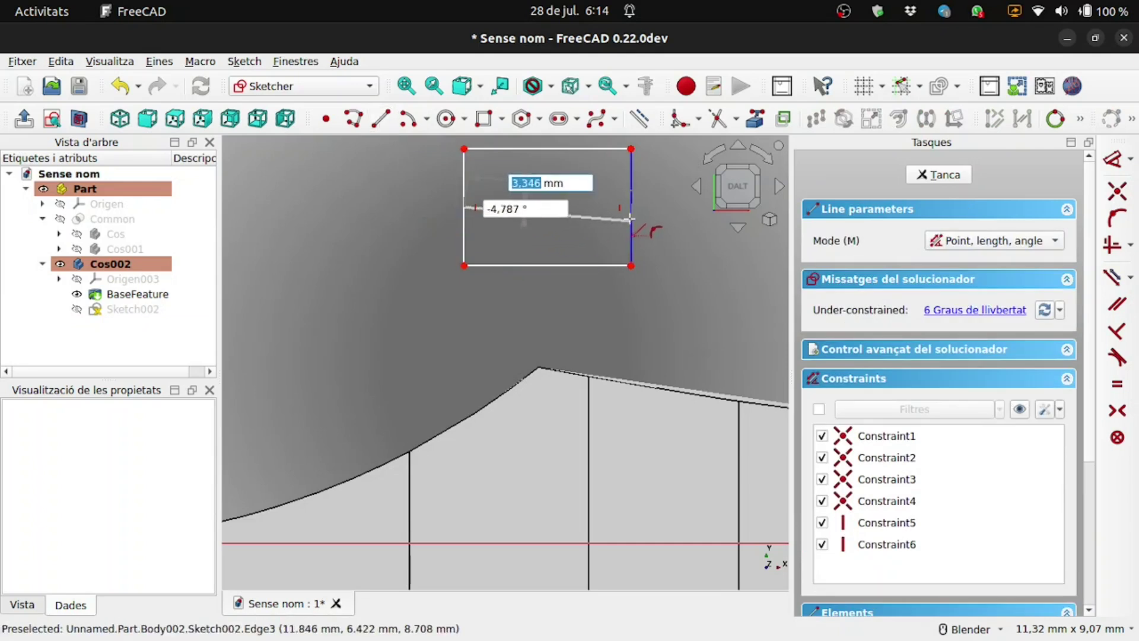
pyautogui.click(631, 209)
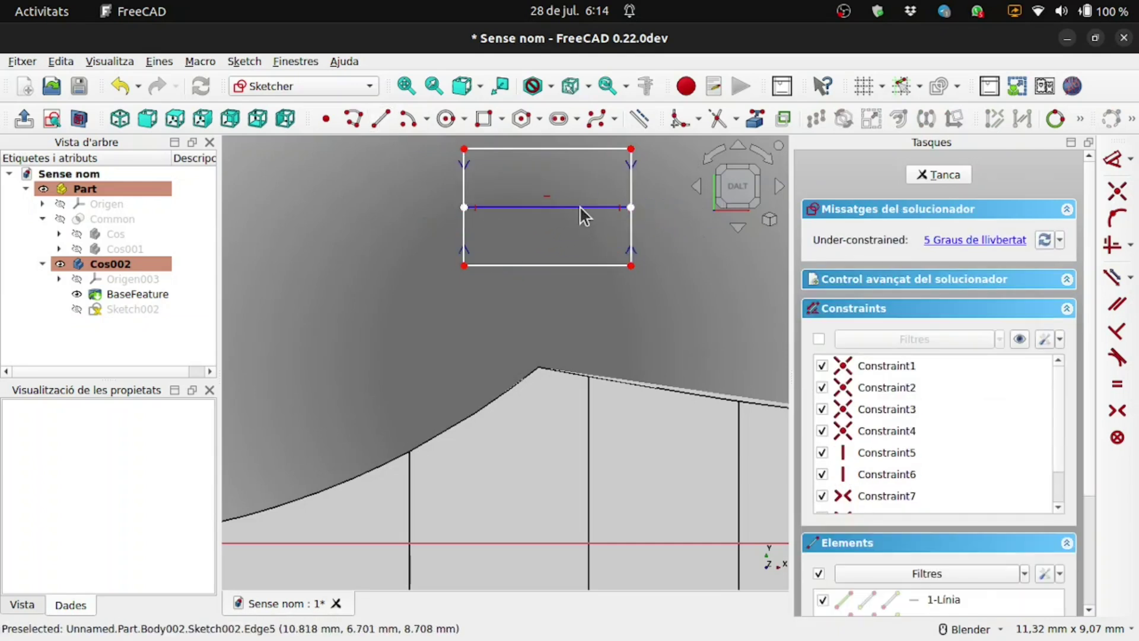
pyautogui.click(579, 206)
pyautogui.click(639, 118)
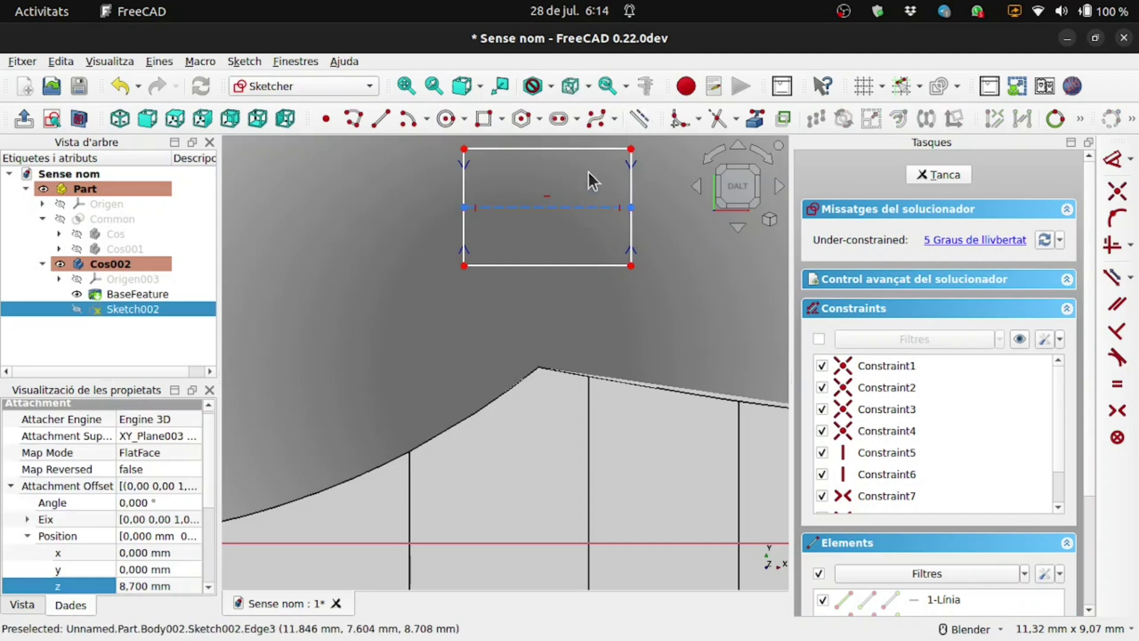
pyautogui.click(588, 174)
pyautogui.moveTo(465, 149); pyautogui.dragTo(469, 205)
# Constrain the trapezoid's left edge length to 0.7 mm.
pyautogui.scroll(4, 470, 232)
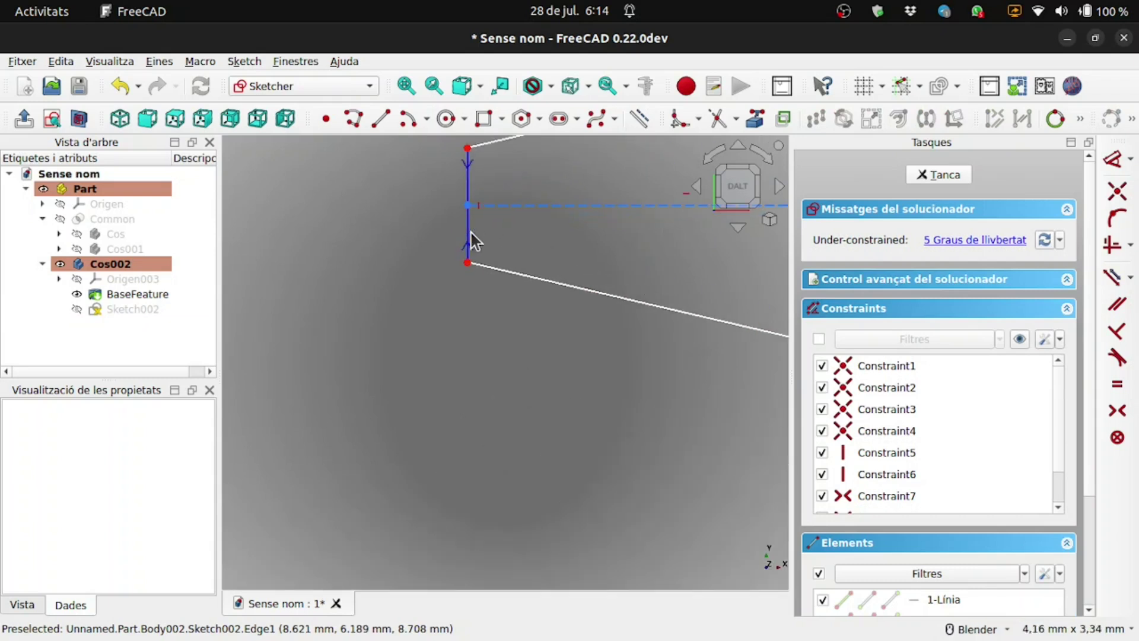
pyautogui.click(469, 230)
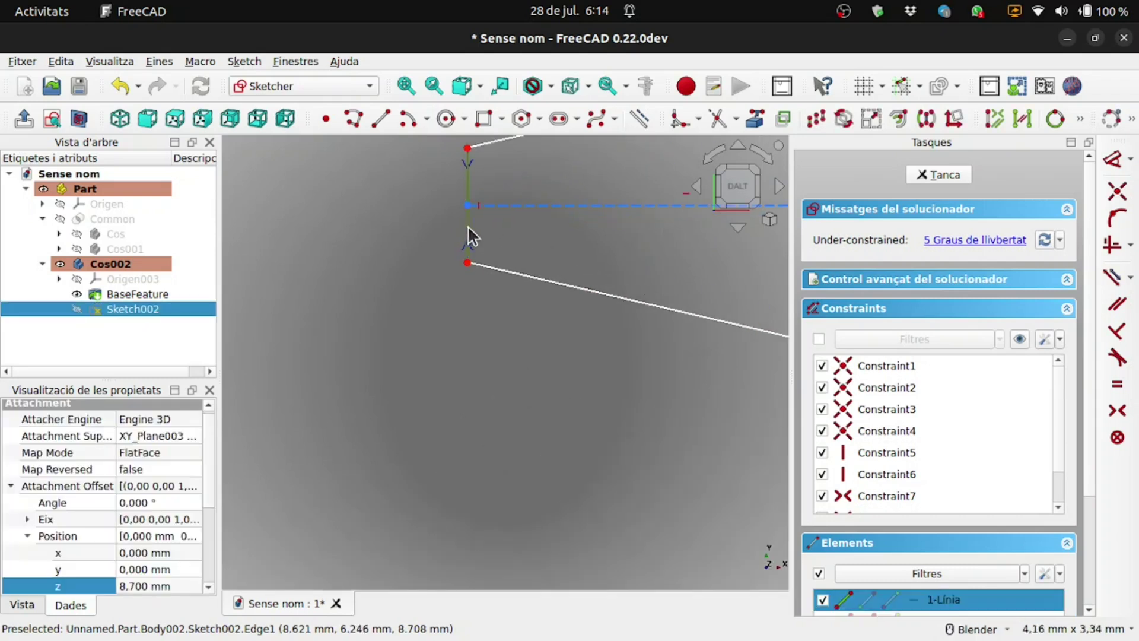
pyautogui.click(1117, 159)
pyautogui.click(423, 220)
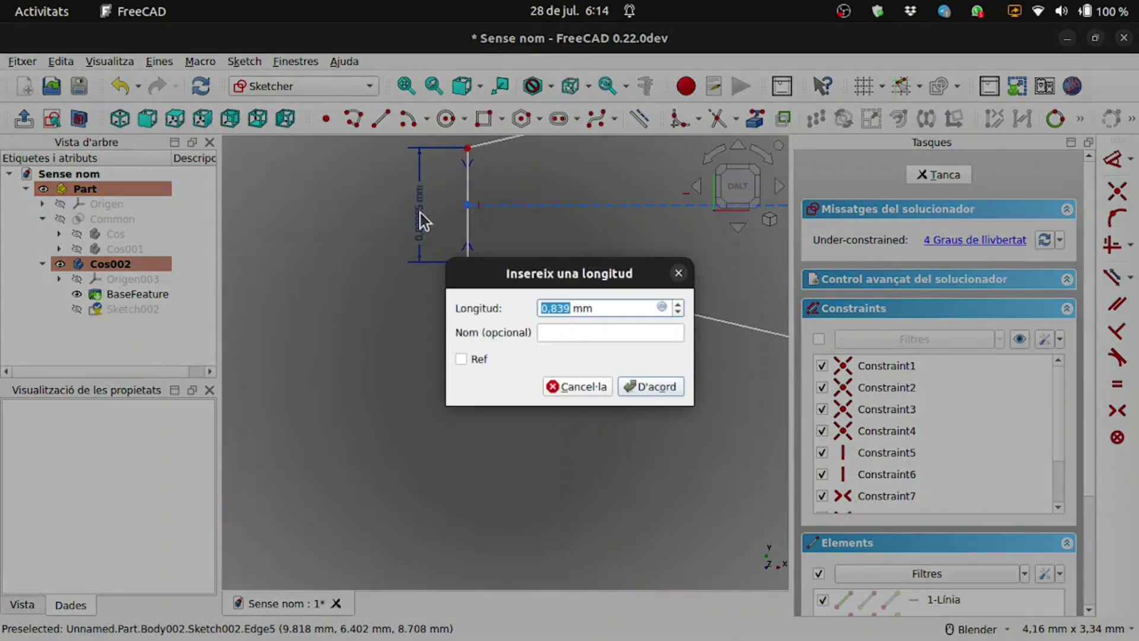
pyautogui.write('0')
pyautogui.press('Return')
pyautogui.scroll(-5, 384, 363)
# Constrain the right vertical edge to 6 mm.
pyautogui.click(568, 279)
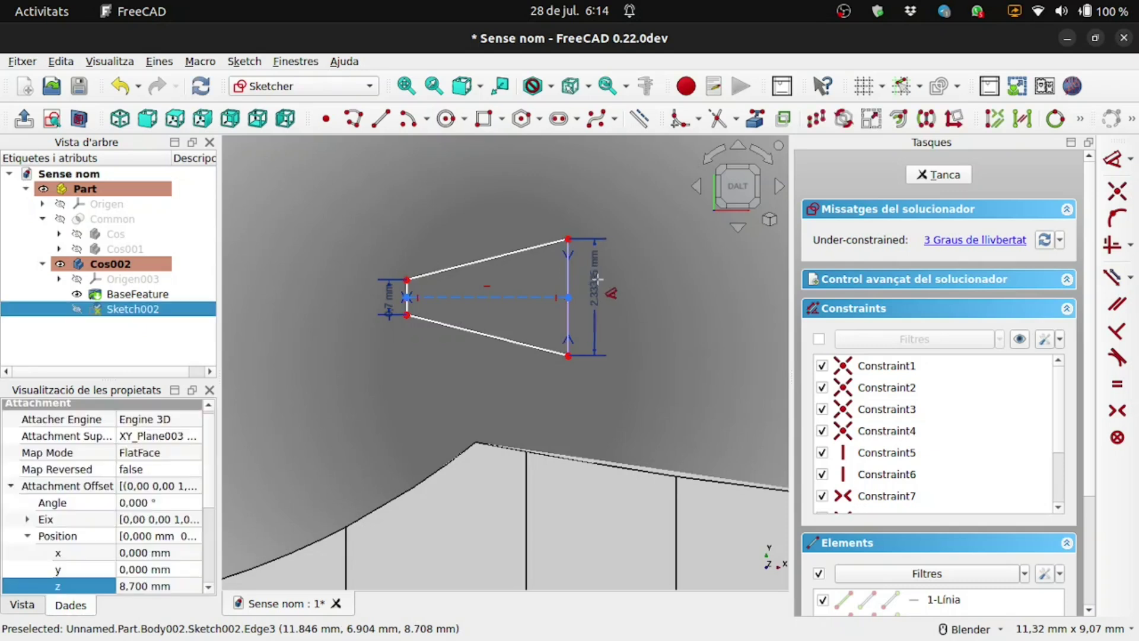
pyautogui.write('6')
pyautogui.press('Return')
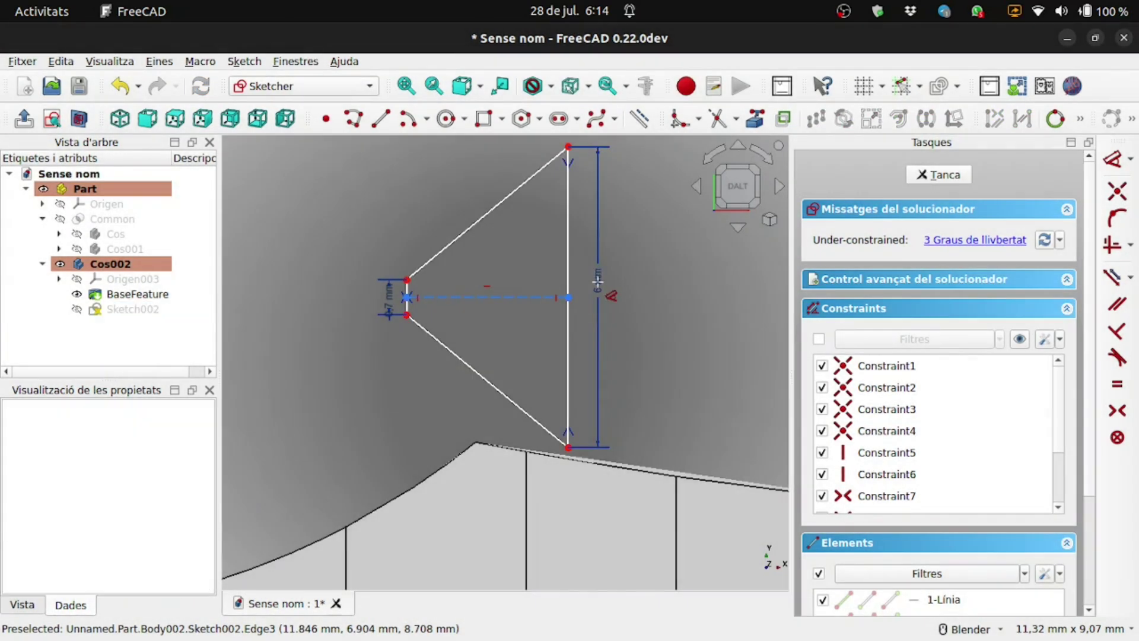
pyautogui.scroll(-1, 595, 287)
pyautogui.scroll(-1, 595, 287)
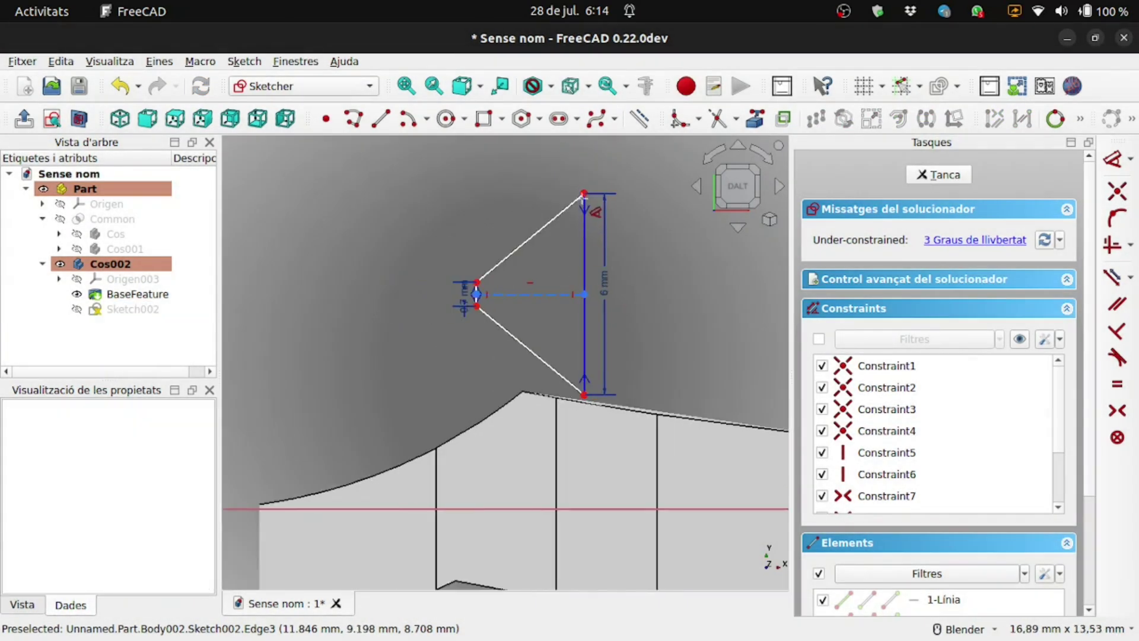
# Add a 6 mm horizontal width and move the narrow end onto the X axis.
pyautogui.click(583, 192)
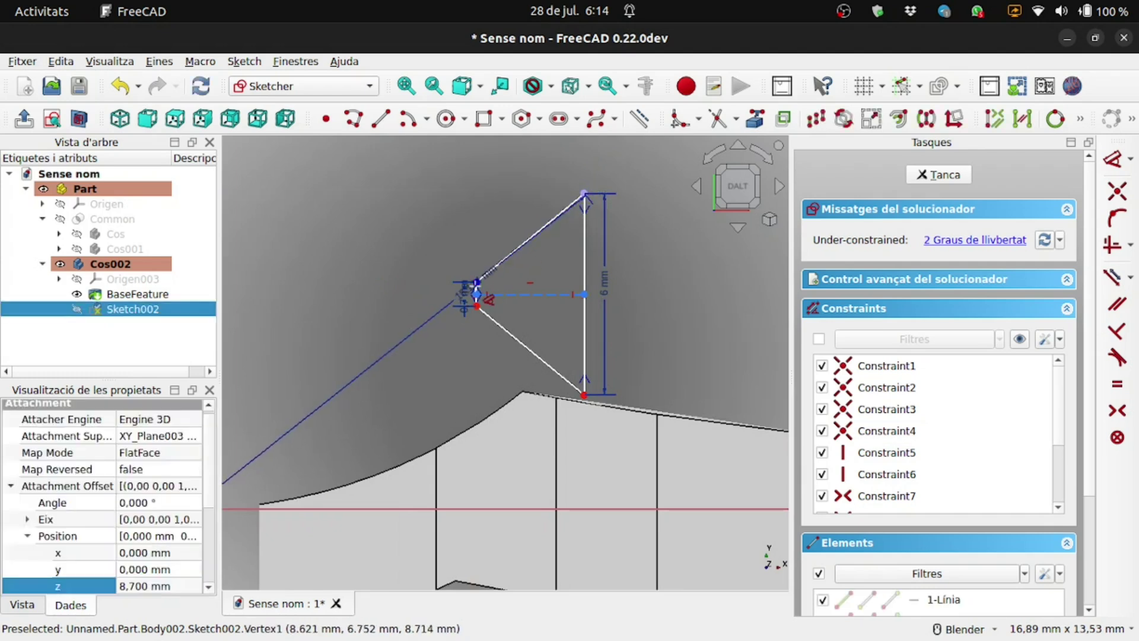
pyautogui.click(478, 284)
pyautogui.click(521, 168)
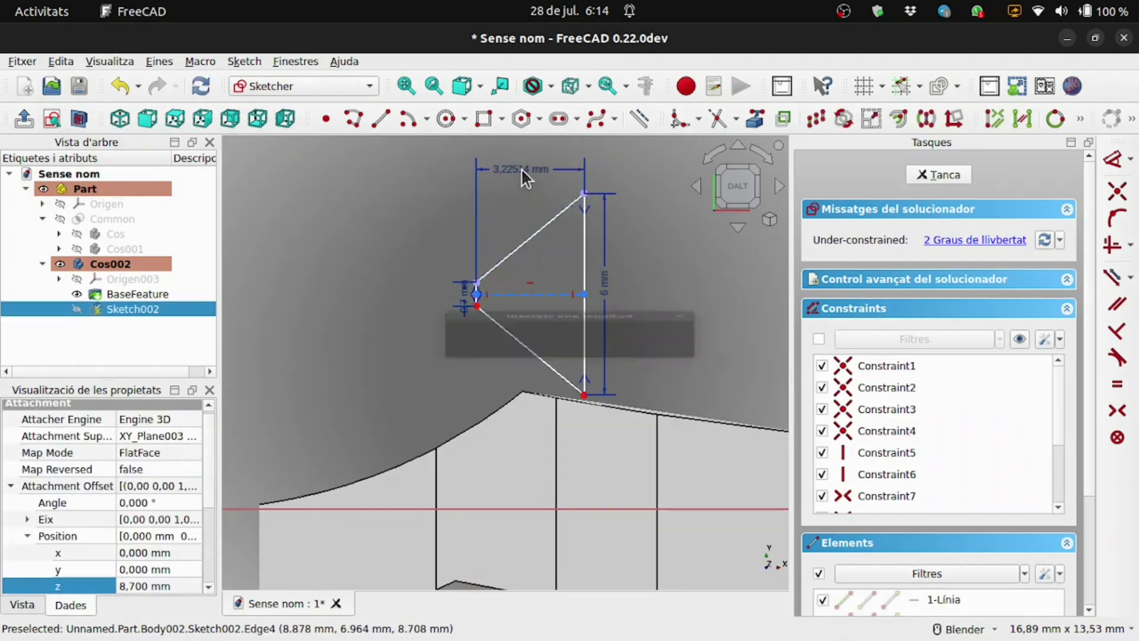
pyautogui.write('6')
pyautogui.press('Return')
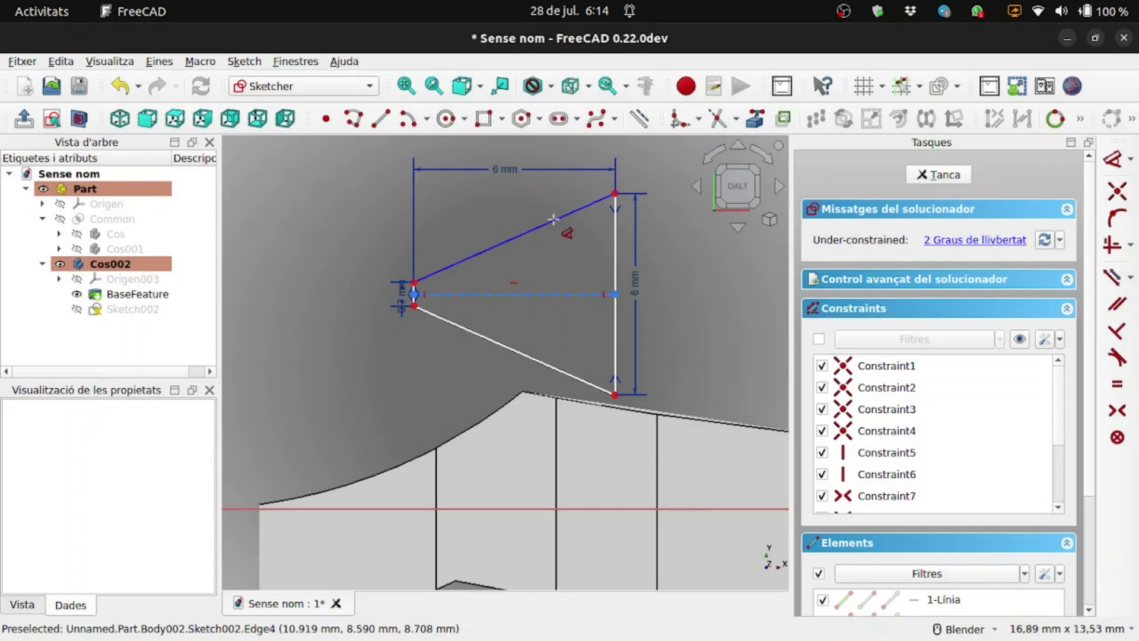
pyautogui.scroll(-3, 600, 214)
pyautogui.scroll(1, 554, 239)
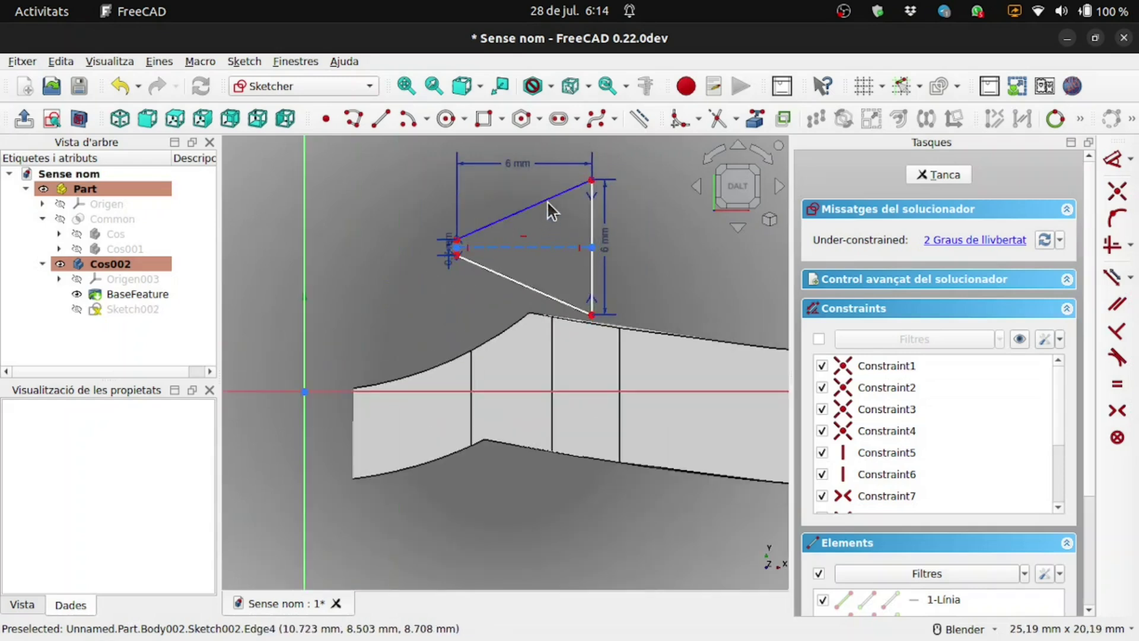
pyautogui.moveTo(569, 276); pyautogui.dragTo(582, 290)
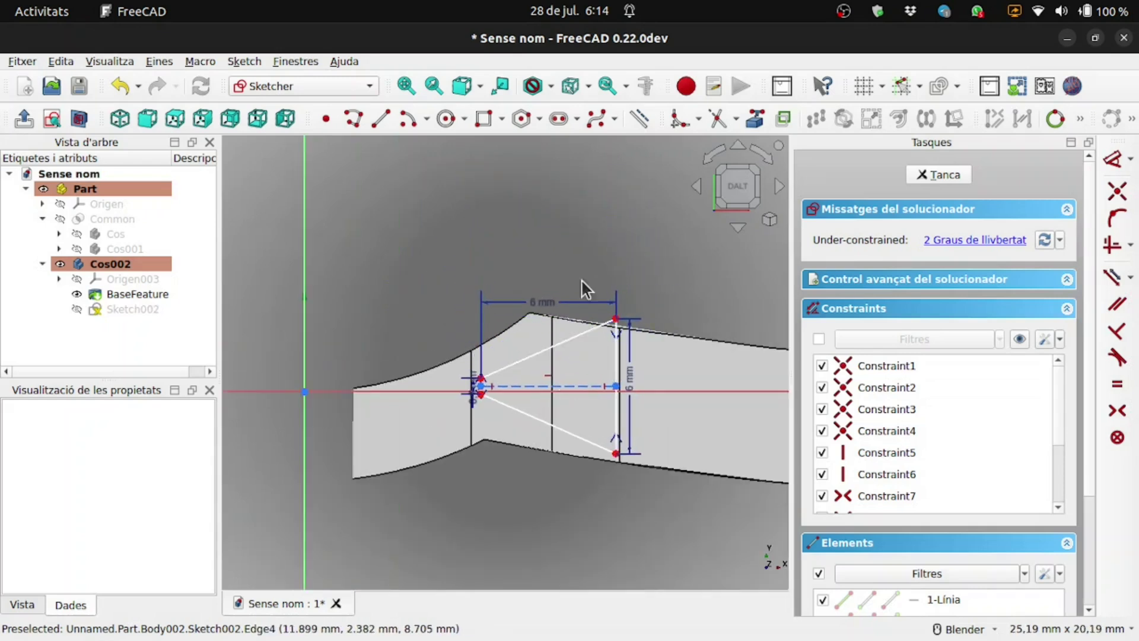
pyautogui.click(80, 118)
pyautogui.moveTo(560, 380)
pyautogui.mouseDown(button='middle')
pyautogui.moveTo(585, 393)
pyautogui.moveTo(585, 318)
pyautogui.moveTo(657, 394)
pyautogui.moveTo(737, 522)
pyautogui.moveTo(678, 545)
pyautogui.mouseUp(button='middle')
pyautogui.scroll(2, 678, 462)
pyautogui.scroll(3, 679, 450)
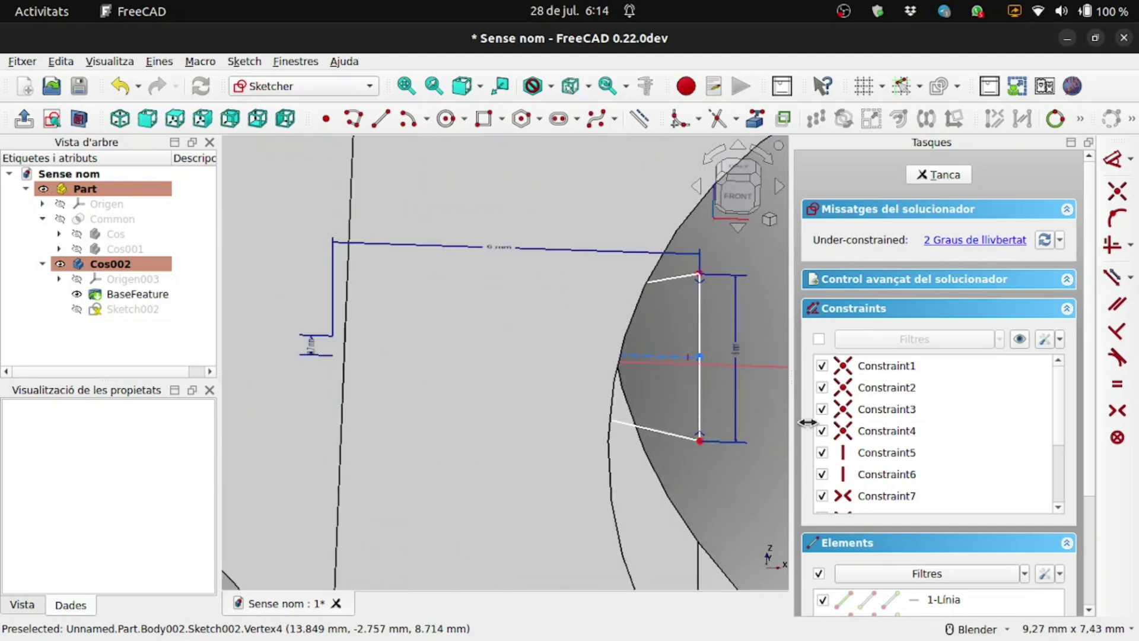
pyautogui.moveTo(712, 413); pyautogui.dragTo(684, 436, button='middle')
pyautogui.moveTo(536, 393)
pyautogui.mouseDown(button='middle')
pyautogui.moveTo(621, 394)
pyautogui.moveTo(671, 410)
pyautogui.moveTo(625, 427)
pyautogui.moveTo(647, 440)
pyautogui.mouseUp(button='middle')
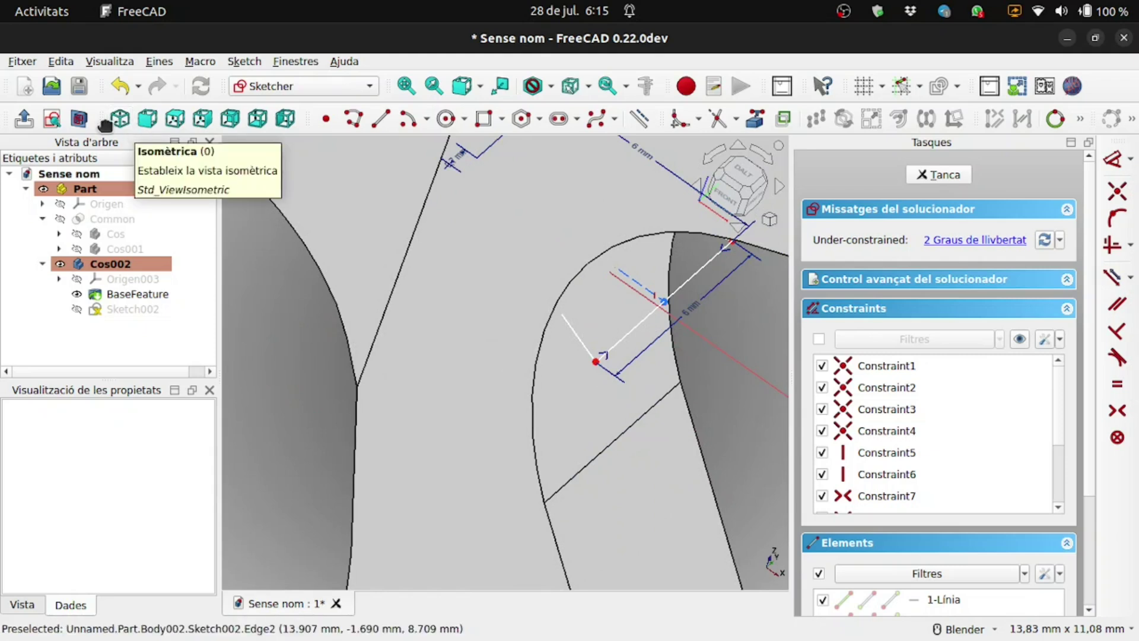
pyautogui.click(78, 121)
pyautogui.click(54, 120)
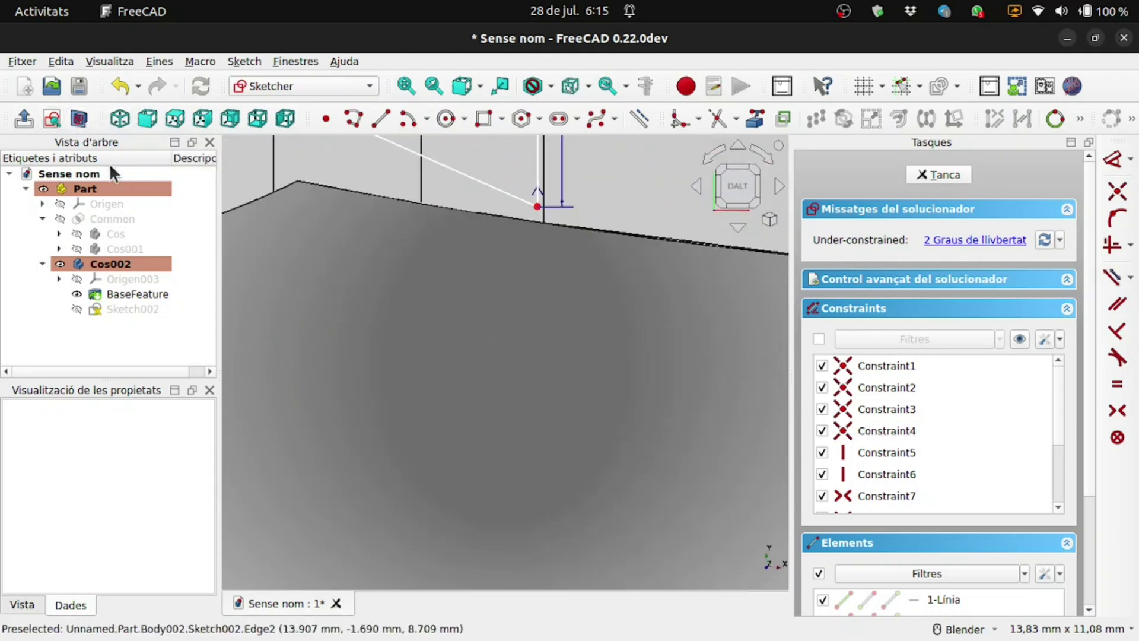
pyautogui.scroll(4, 467, 182)
pyautogui.scroll(-2, 579, 261)
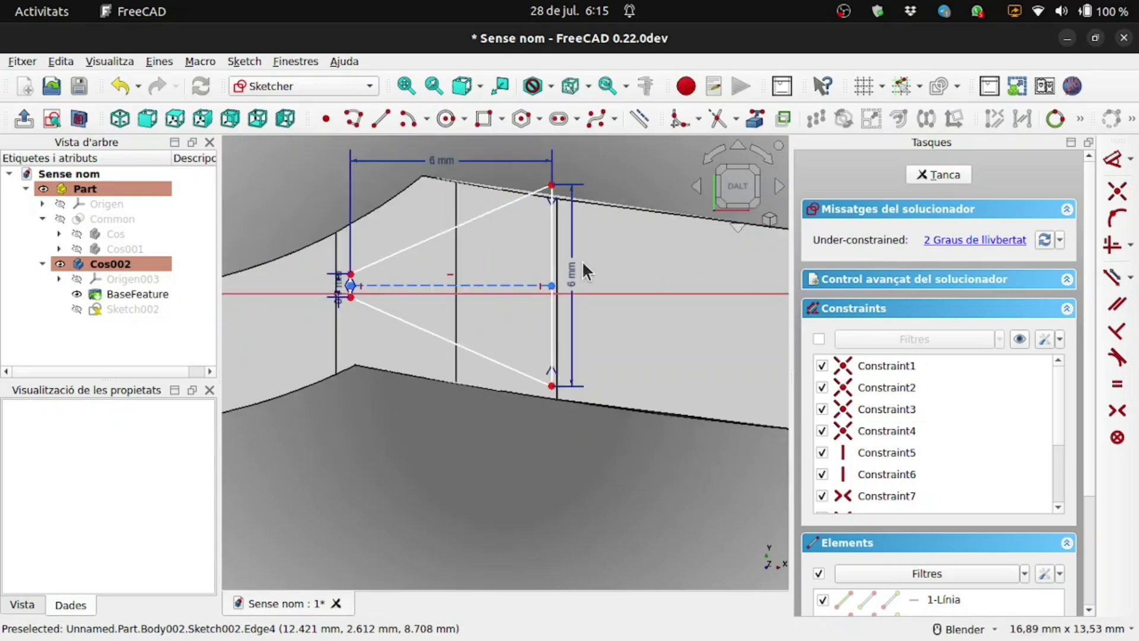
pyautogui.scroll(1, 423, 238)
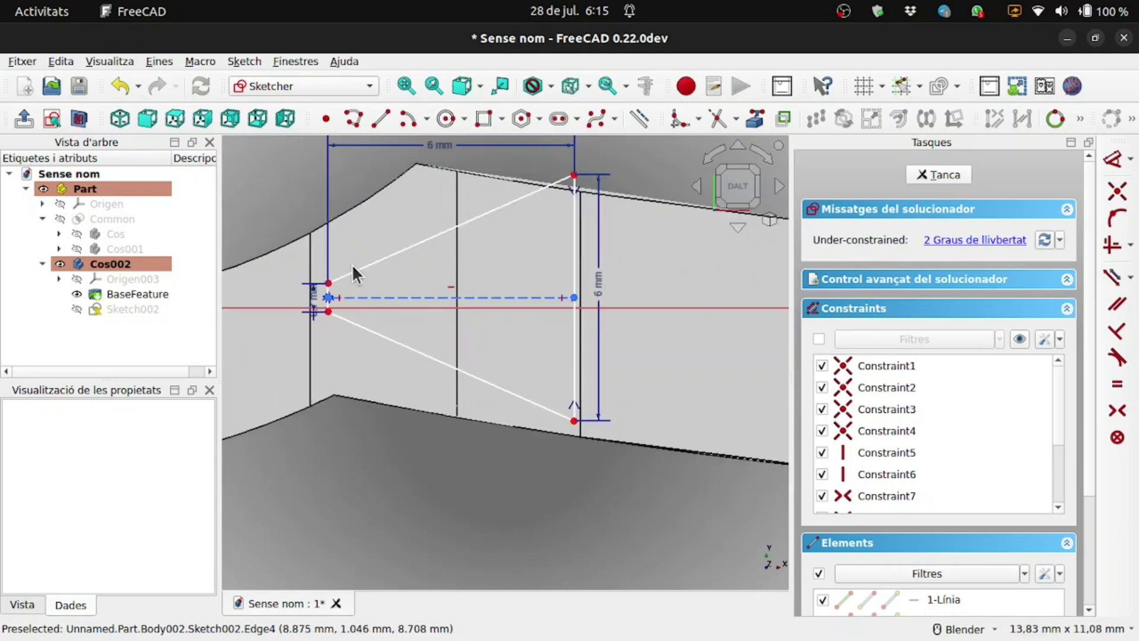
pyautogui.scroll(-3, 351, 263)
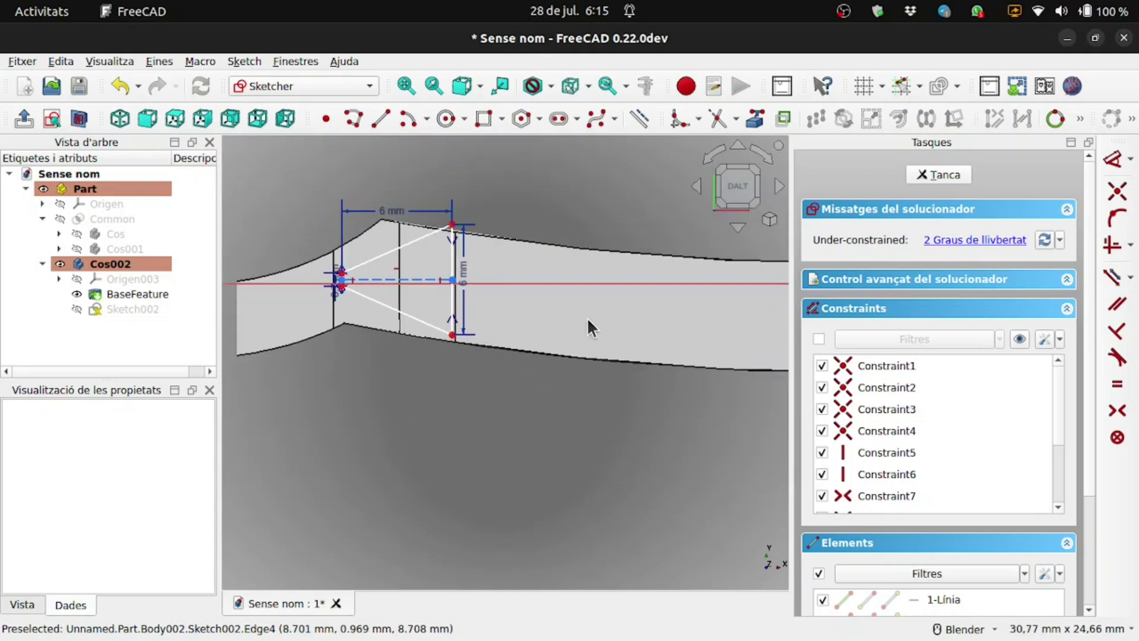
# Close the Sketch002 editing session.
pyautogui.click(105, 294)
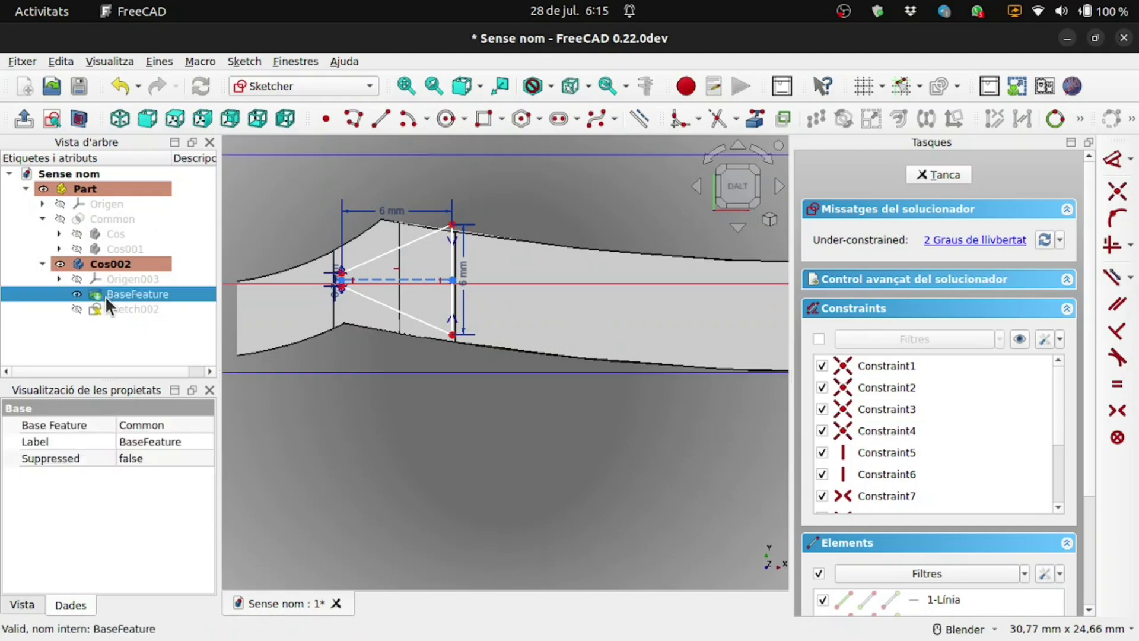
pyautogui.rightClick(105, 295)
pyautogui.moveTo(178, 367)
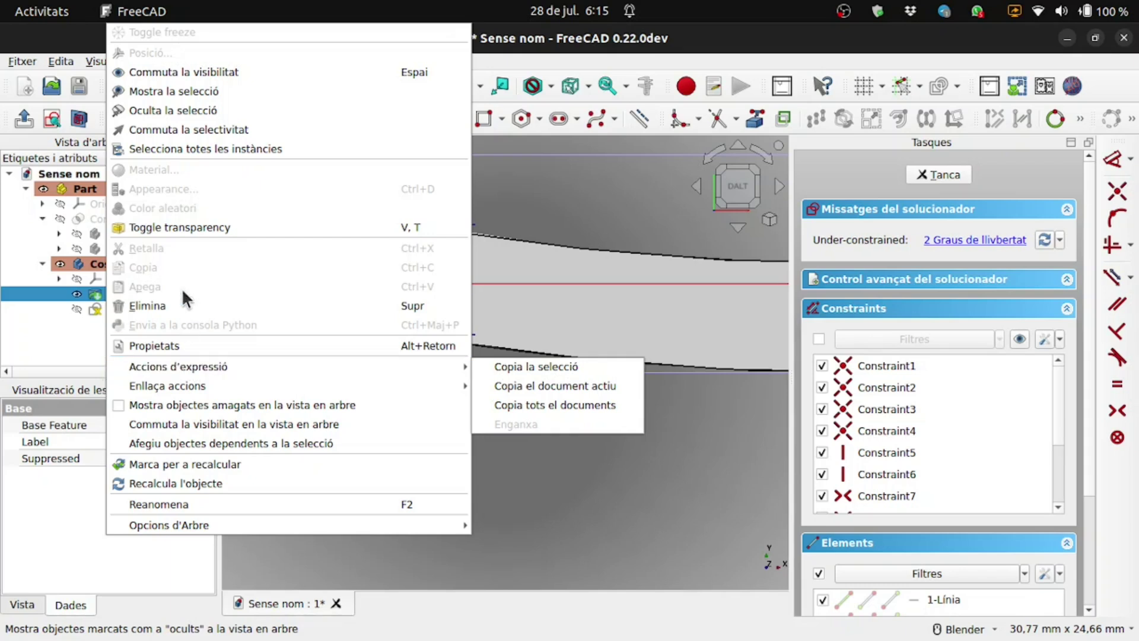
pyautogui.click(555, 536)
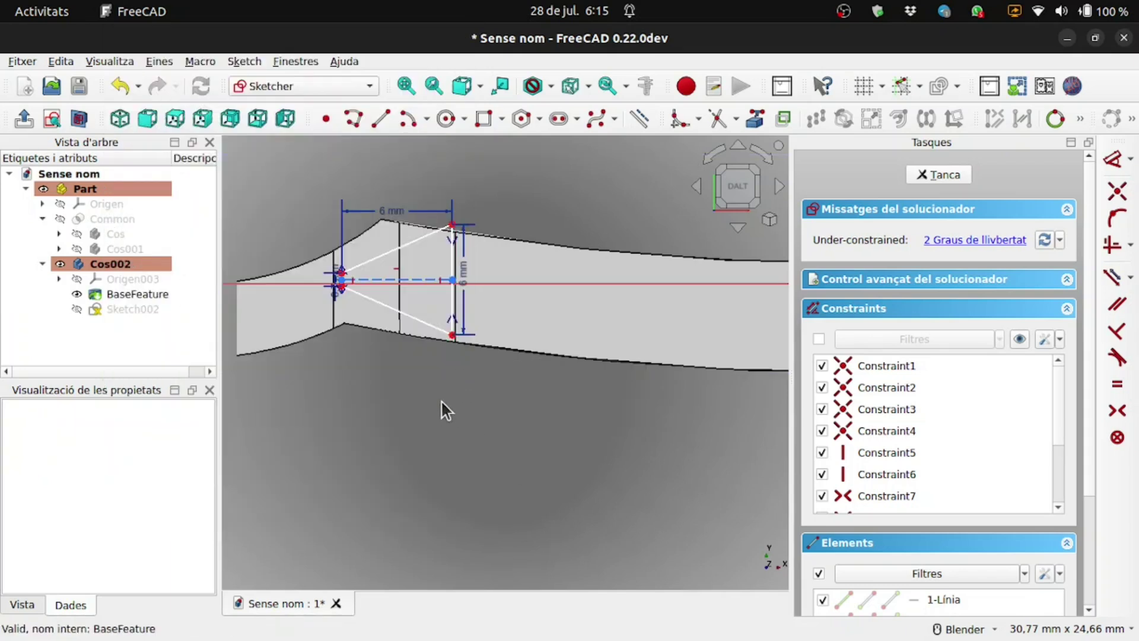
pyautogui.click(935, 174)
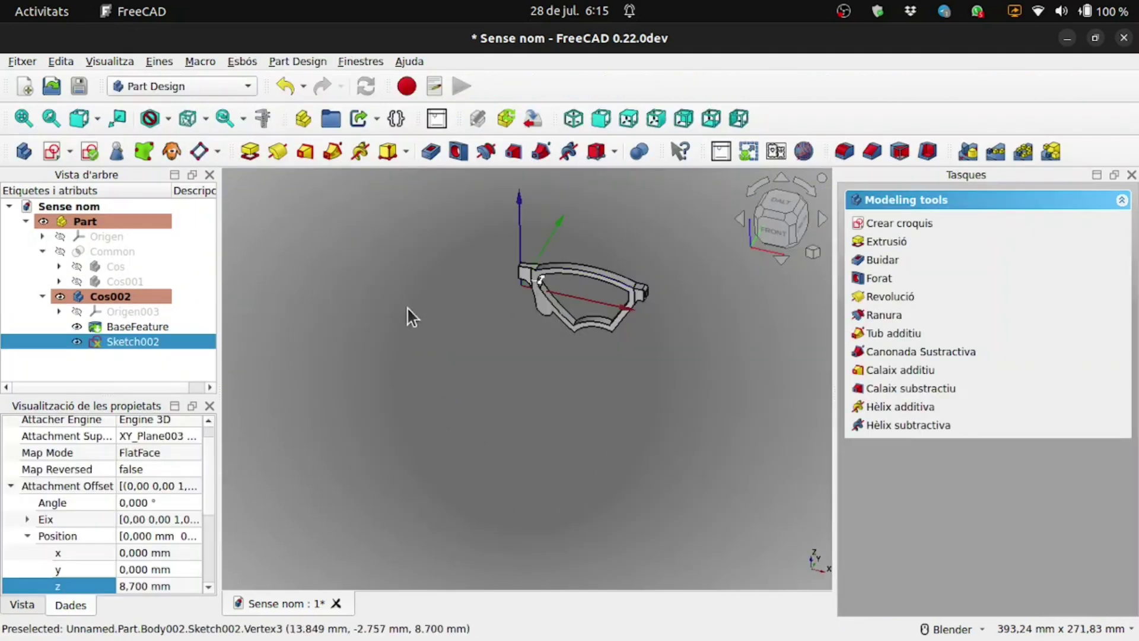
# Give BaseFeature a random olive colour with Color aleatori and reopen Sketch002.
pyautogui.click(128, 327)
pyautogui.rightClick(128, 325)
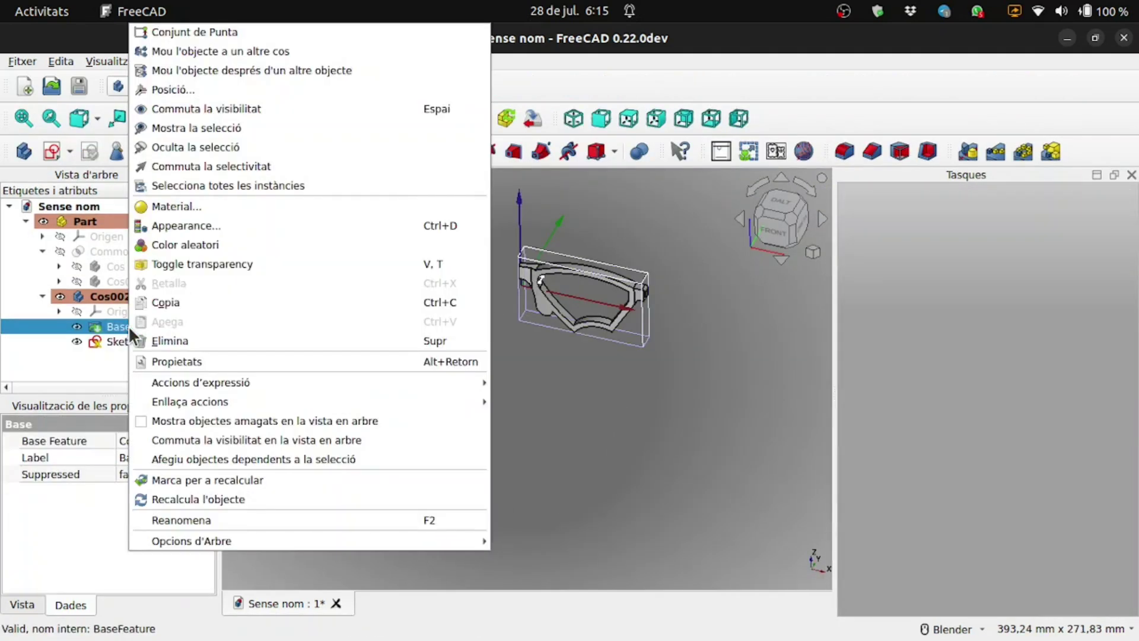
pyautogui.click(176, 240)
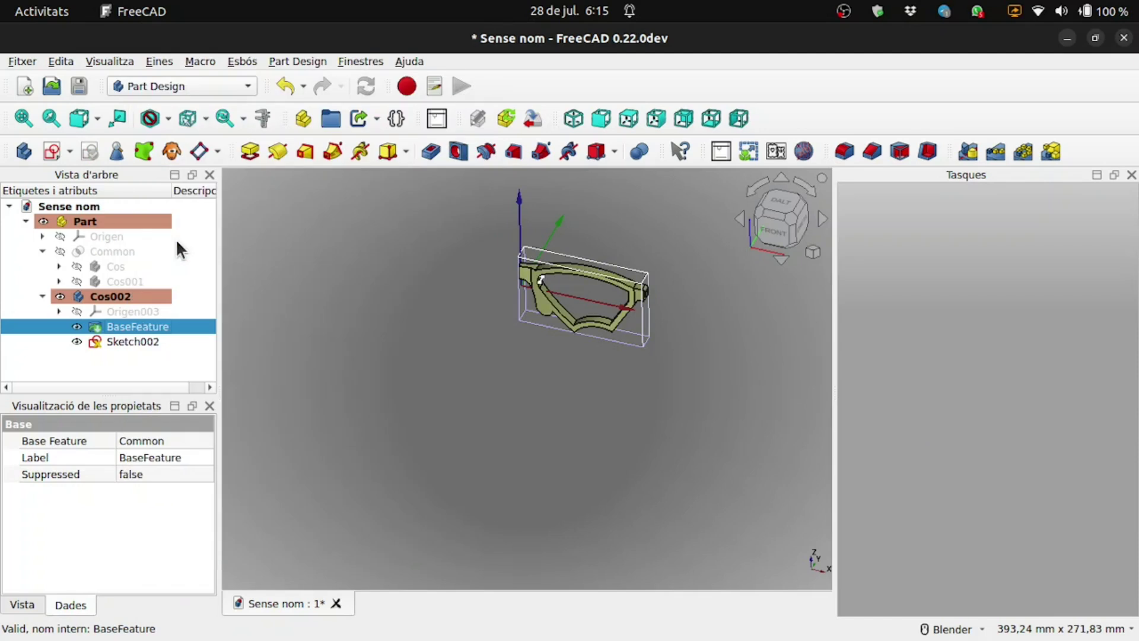
pyautogui.doubleClick(127, 340)
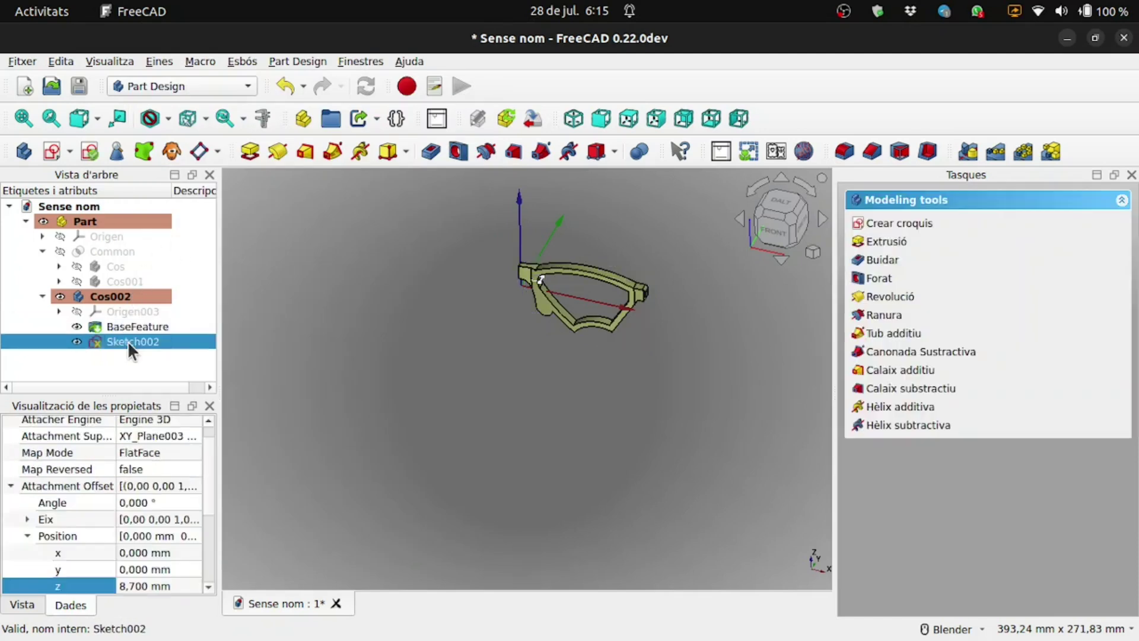
pyautogui.scroll(3, 534, 243)
pyautogui.scroll(3, 603, 240)
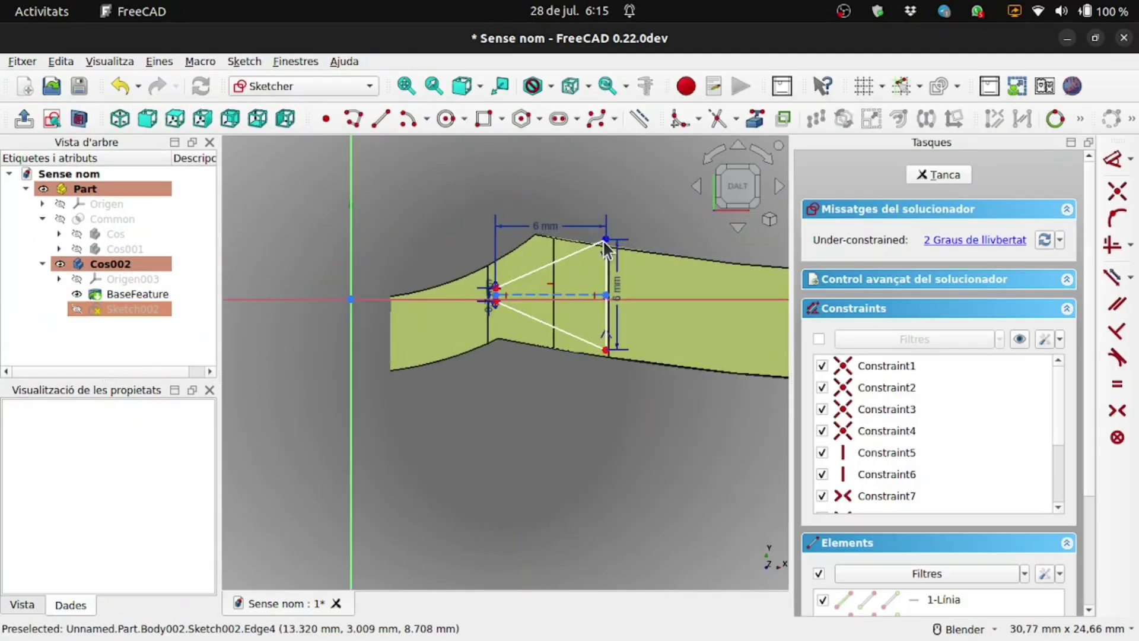
pyautogui.scroll(2, 531, 309)
pyautogui.scroll(1, 531, 309)
pyautogui.scroll(-2, 532, 309)
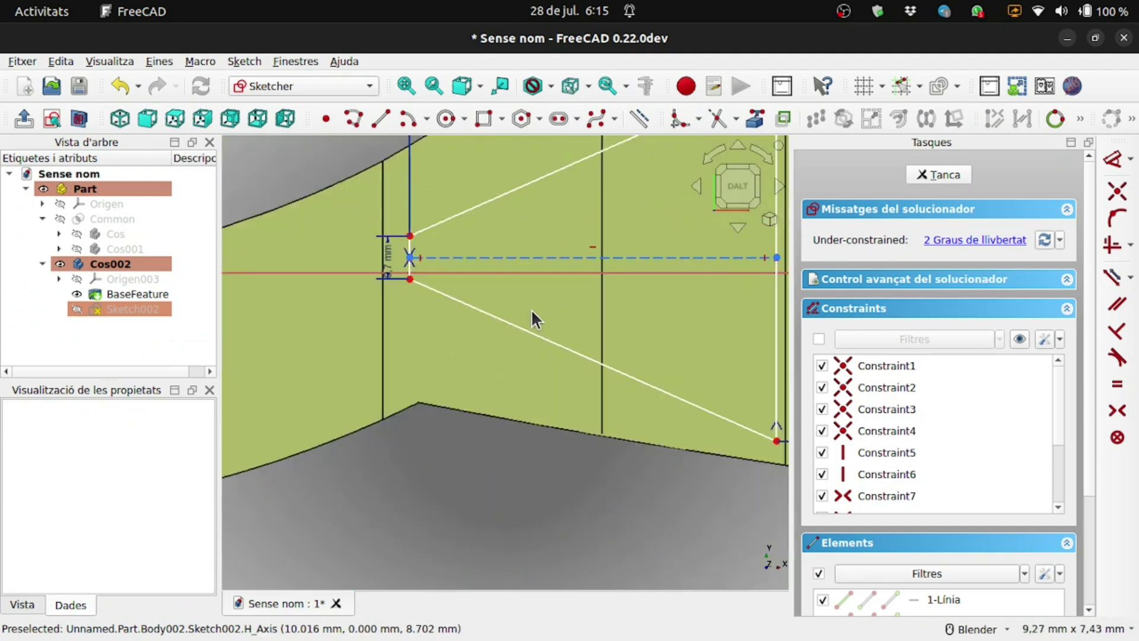
pyautogui.scroll(-2, 532, 308)
pyautogui.scroll(-2, 504, 331)
pyautogui.moveTo(506, 333)
pyautogui.mouseDown(button='middle')
pyautogui.moveTo(558, 442)
pyautogui.moveTo(526, 314)
pyautogui.moveTo(526, 362)
pyautogui.moveTo(561, 464)
pyautogui.mouseUp(button='middle')
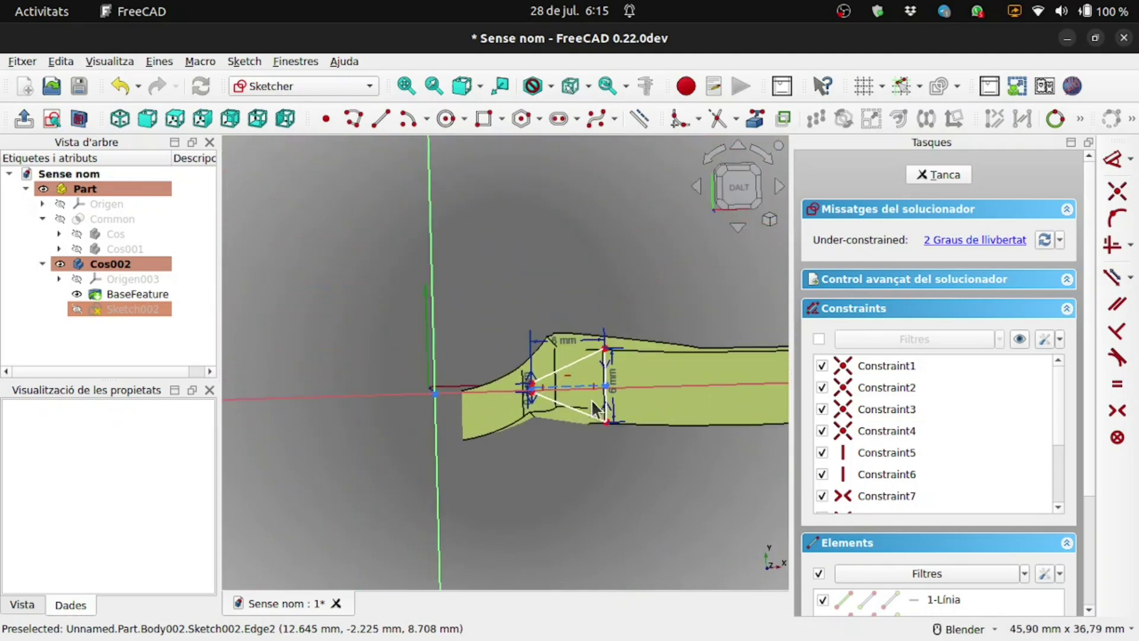
pyautogui.scroll(3, 570, 445)
pyautogui.moveTo(600, 417)
pyautogui.mouseDown(button='middle')
pyautogui.moveTo(633, 415)
pyautogui.moveTo(637, 427)
pyautogui.moveTo(602, 437)
pyautogui.moveTo(611, 392)
pyautogui.mouseUp(button='middle')
pyautogui.scroll(-3, 610, 389)
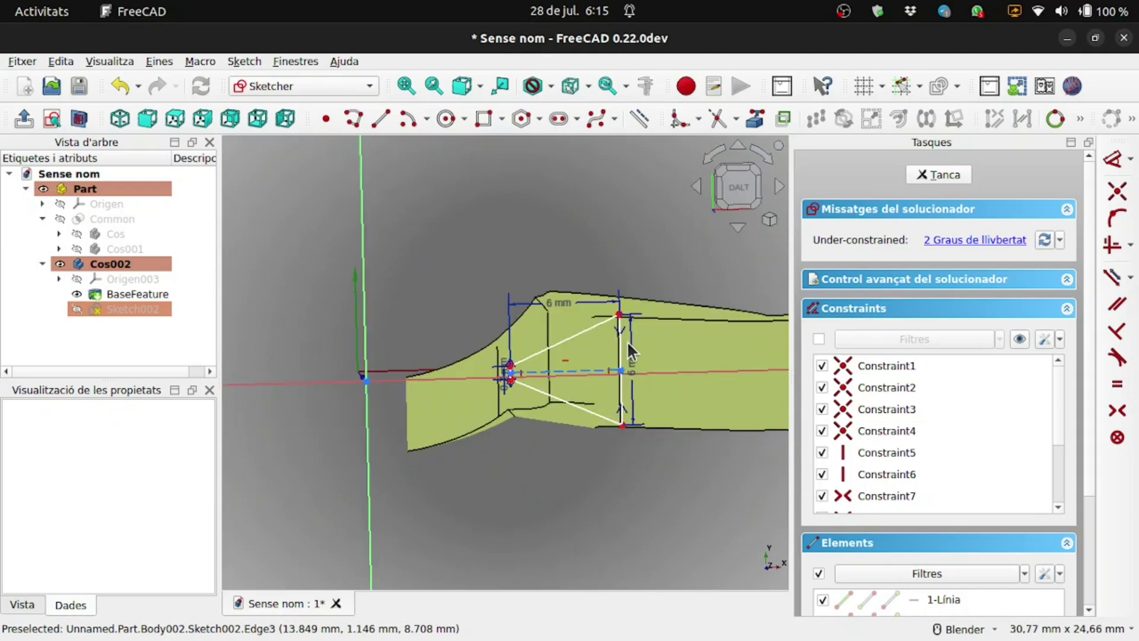
pyautogui.keyDown('shift'); pyautogui.moveTo(621, 344); pyautogui.dragTo(659, 357, button='middle'); pyautogui.keyUp('shift')
pyautogui.scroll(3, 554, 412)
pyautogui.scroll(-3, 544, 365)
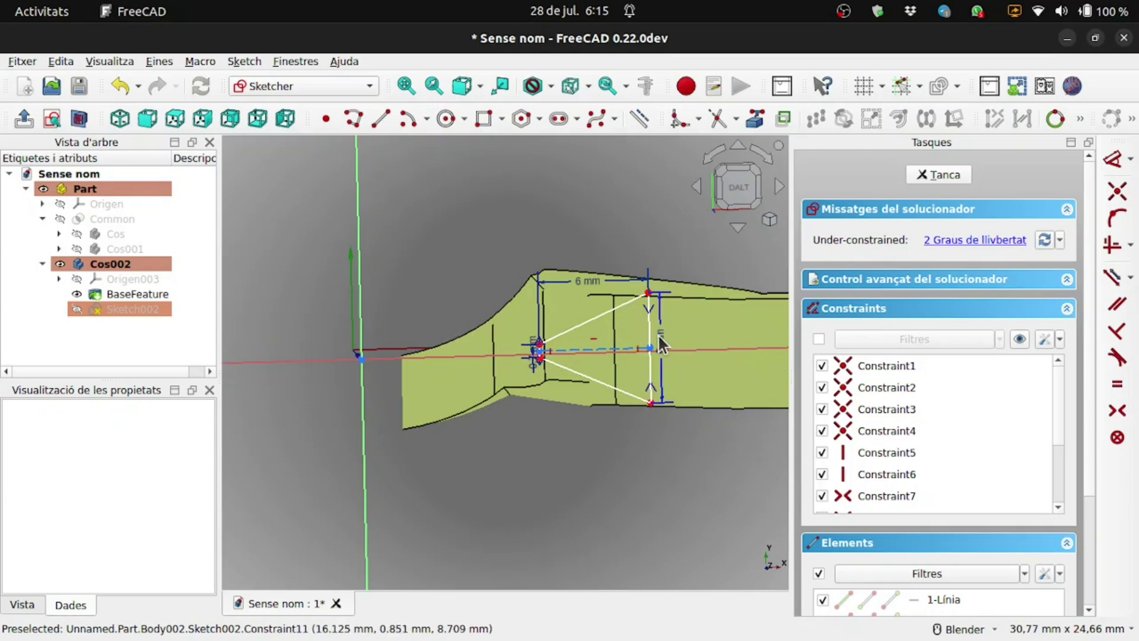
pyautogui.scroll(3, 605, 369)
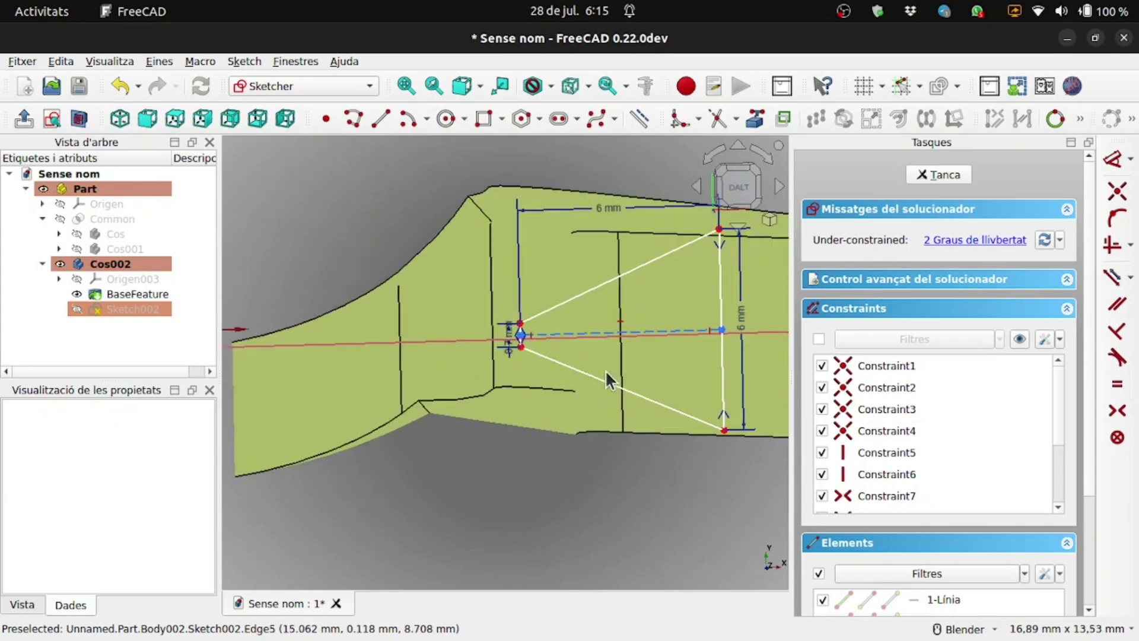
# Dimension the profile's narrow-end vertex 11 mm from the vertical axis.
pyautogui.click(1119, 165)
pyautogui.scroll(5, 520, 325)
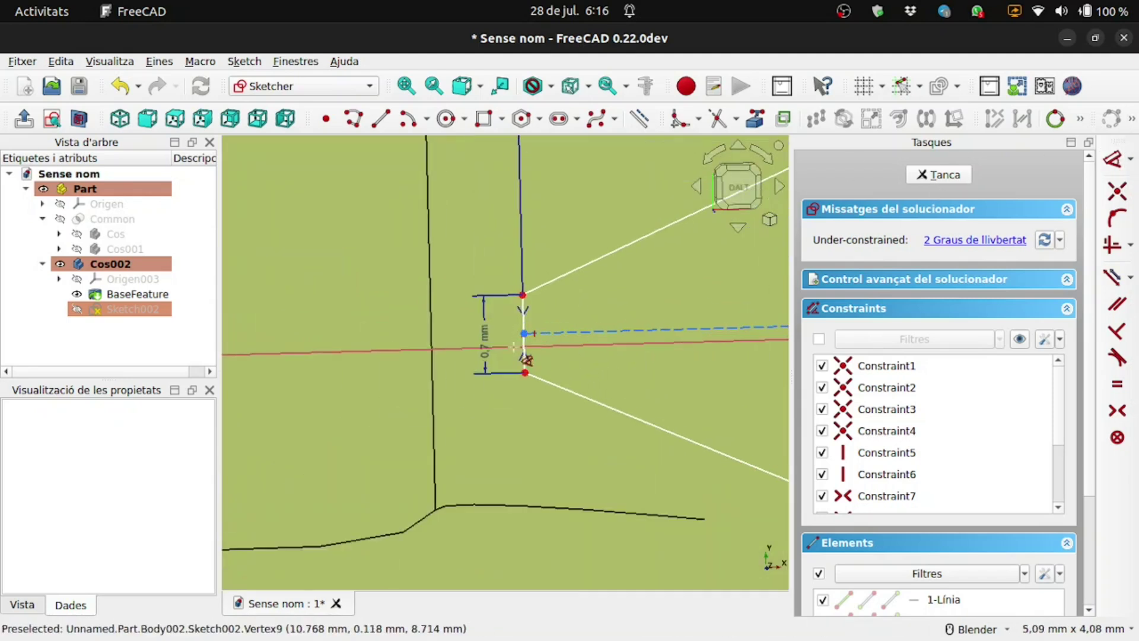
pyautogui.click(522, 295)
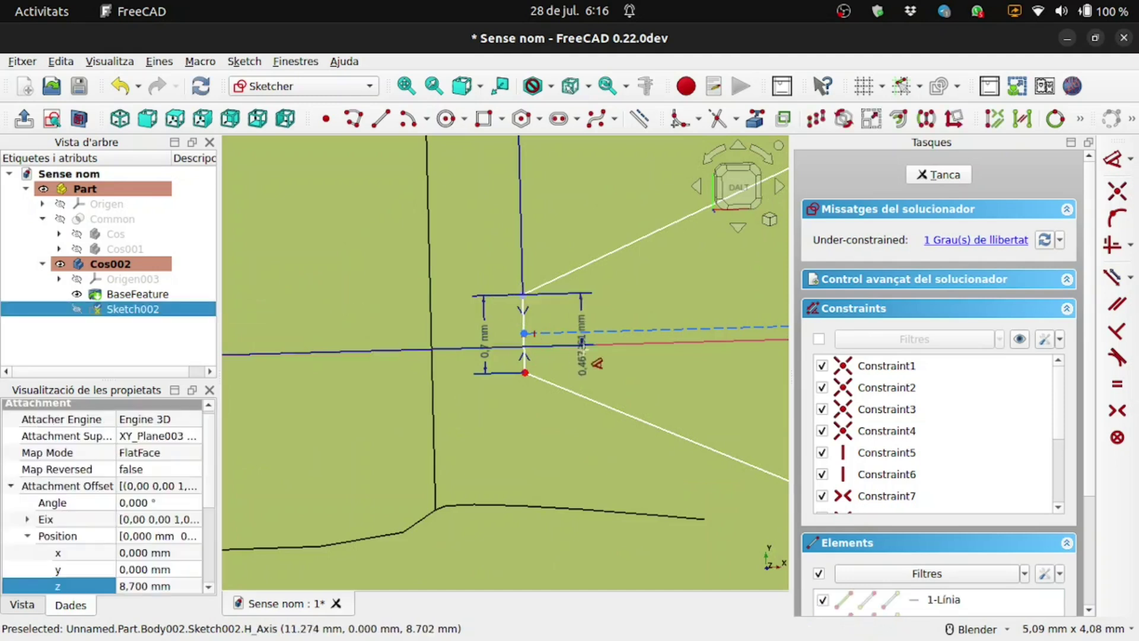
pyautogui.scroll(-4, 522, 294)
pyautogui.scroll(-3, 534, 309)
pyautogui.scroll(-1, 369, 211)
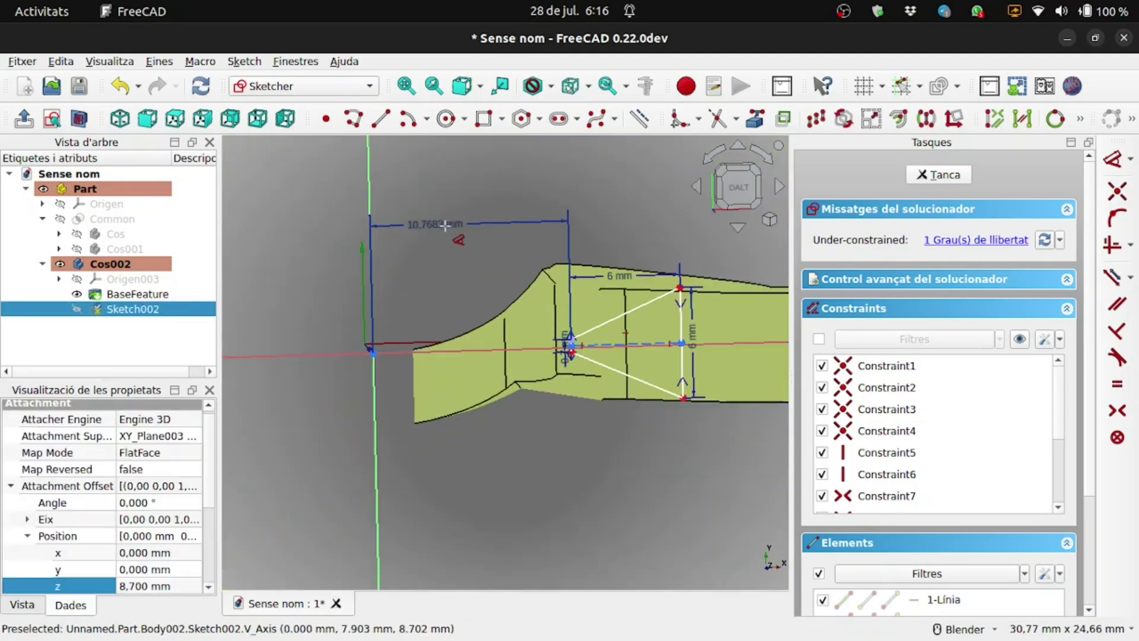
pyautogui.click(471, 238)
pyautogui.write('11')
pyautogui.press('Return')
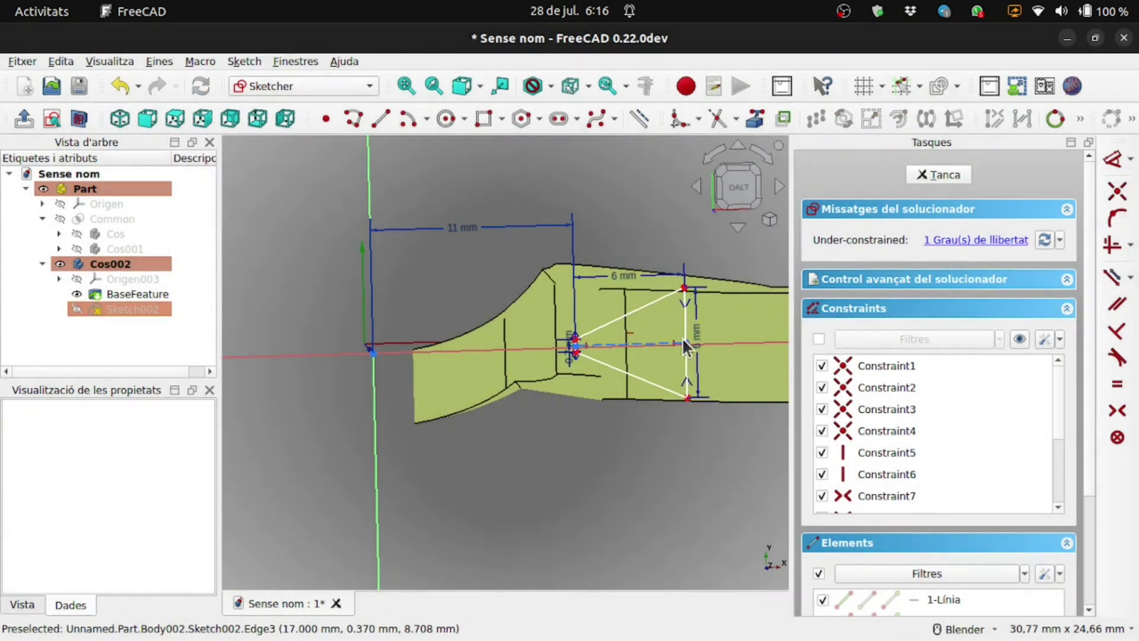
pyautogui.scroll(3, 682, 339)
pyautogui.scroll(2, 688, 335)
pyautogui.click(700, 329)
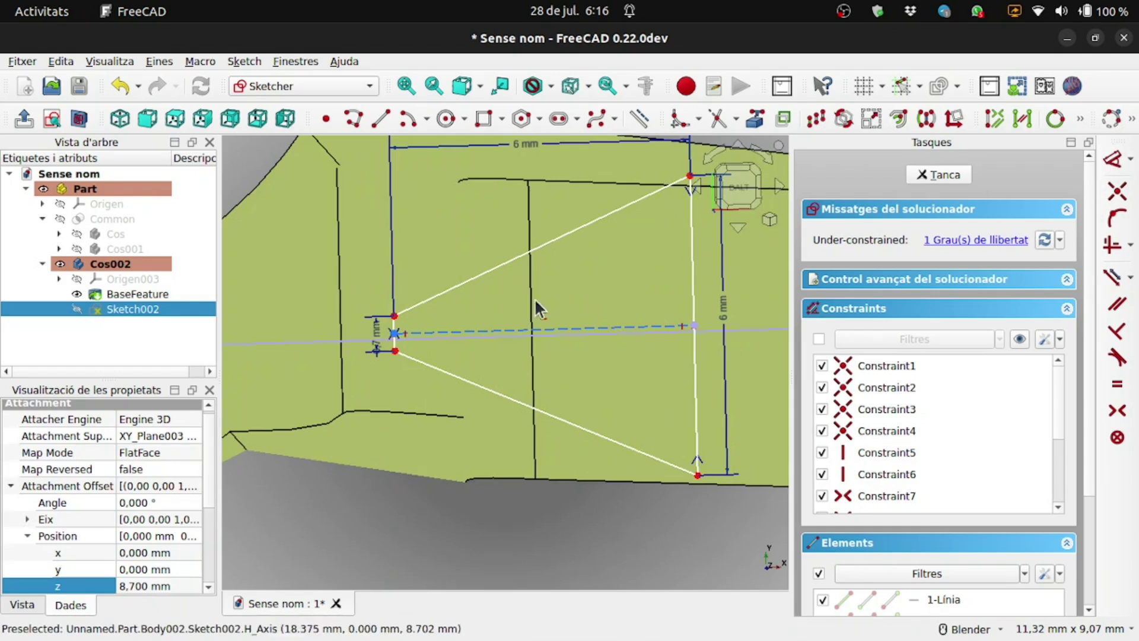
# Turn off the section cut and orbit to a tilted view of the sketch.
pyautogui.scroll(-3, 525, 306)
pyautogui.moveTo(515, 344); pyautogui.dragTo(515, 345, button='middle')
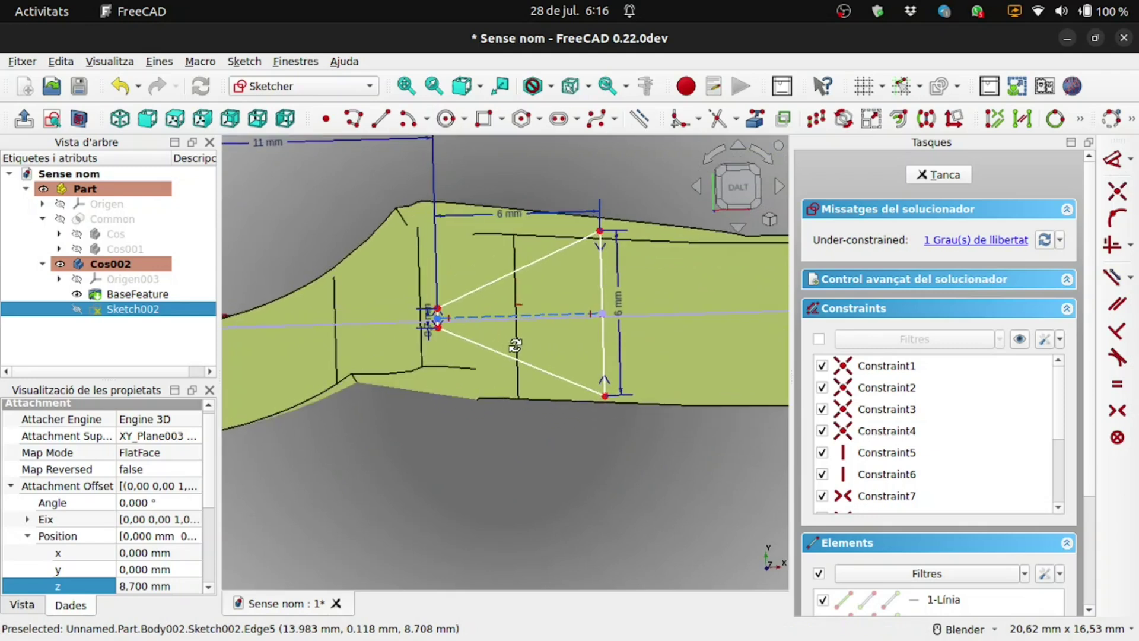
pyautogui.moveTo(474, 419)
pyautogui.mouseDown(button='middle')
pyautogui.moveTo(330, 396)
pyautogui.moveTo(315, 321)
pyautogui.moveTo(534, 412)
pyautogui.moveTo(520, 428)
pyautogui.moveTo(543, 534)
pyautogui.mouseUp(button='middle')
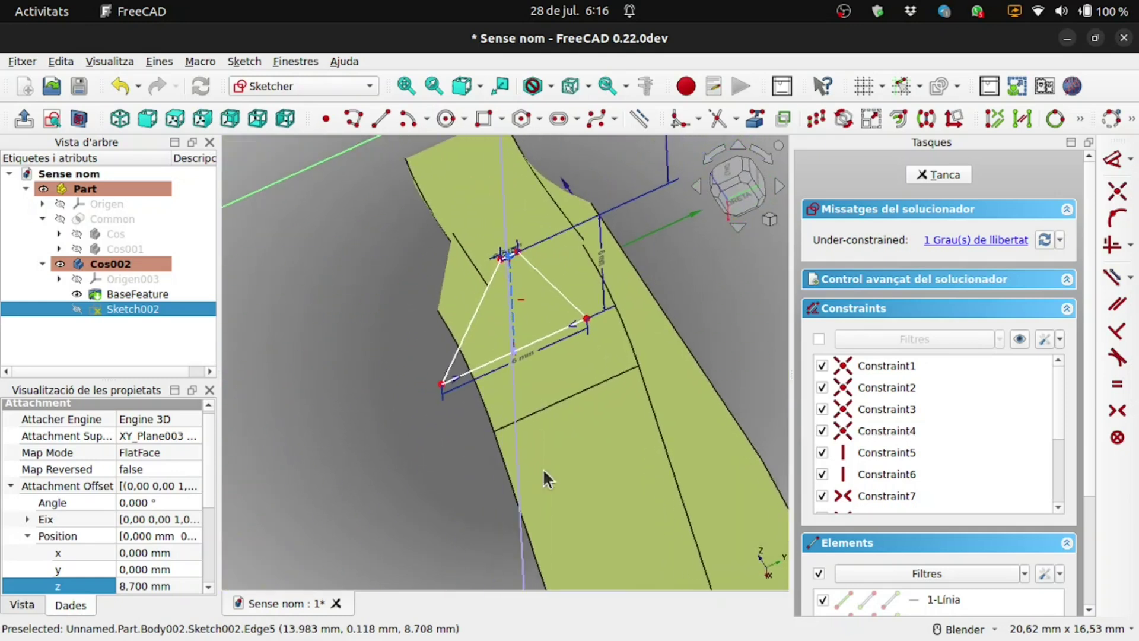
pyautogui.press('3')
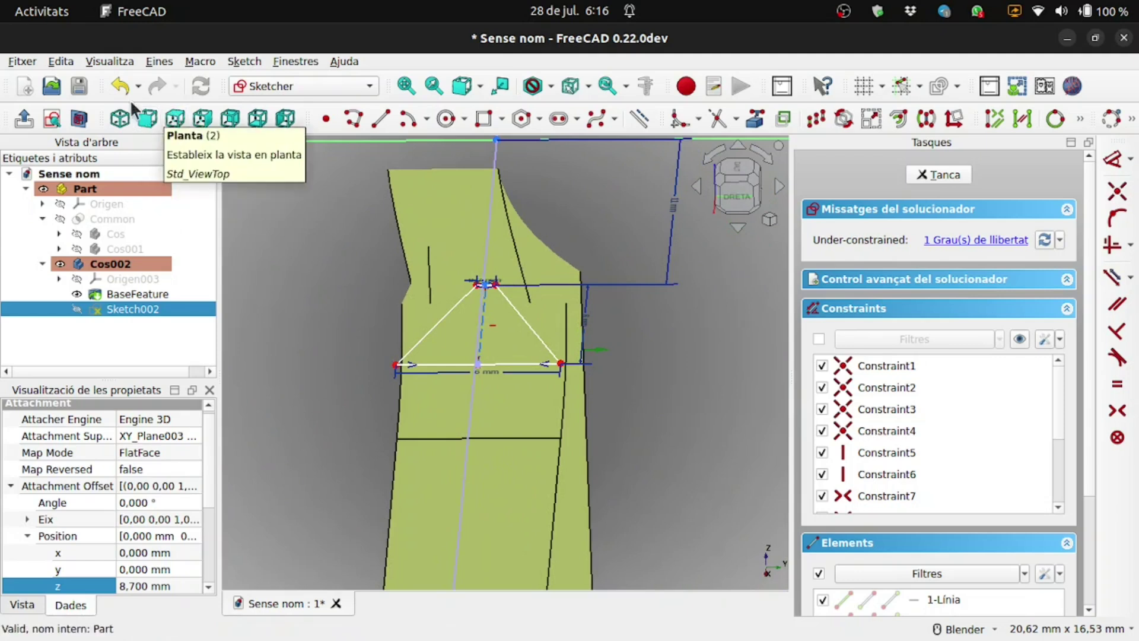
pyautogui.click(91, 115)
pyautogui.moveTo(629, 424)
pyautogui.mouseDown(button='middle')
pyautogui.moveTo(617, 411)
pyautogui.moveTo(655, 405)
pyautogui.moveTo(617, 421)
pyautogui.moveTo(665, 398)
pyautogui.mouseUp(button='middle')
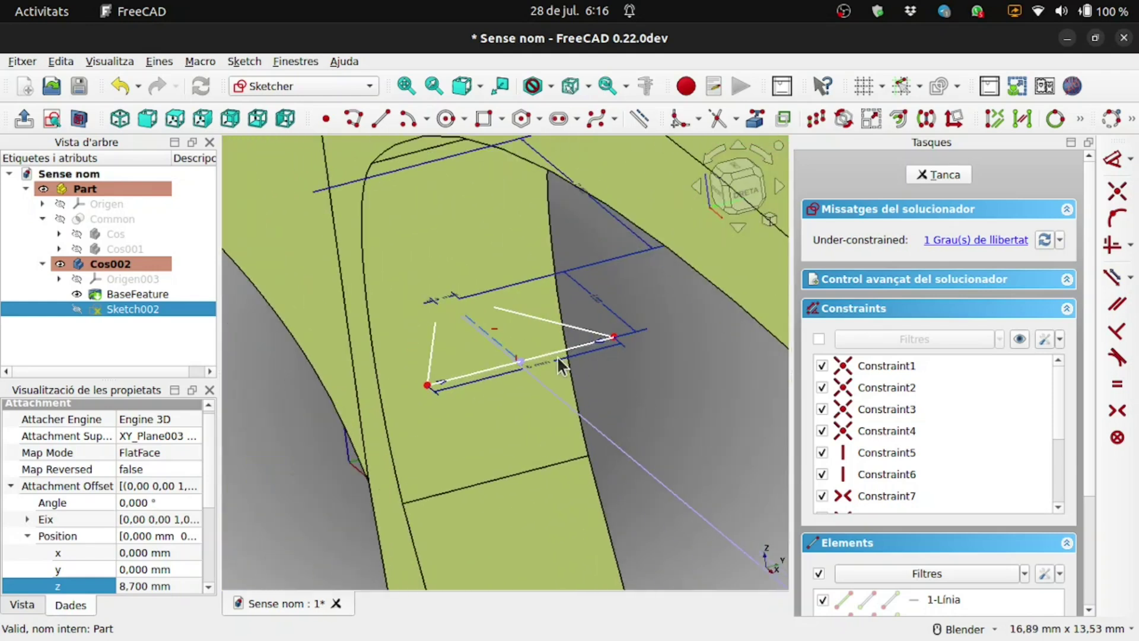
# Change the distance-from-axis dimension from 11 mm to 10 mm, then view from the top.
pyautogui.doubleClick(598, 303)
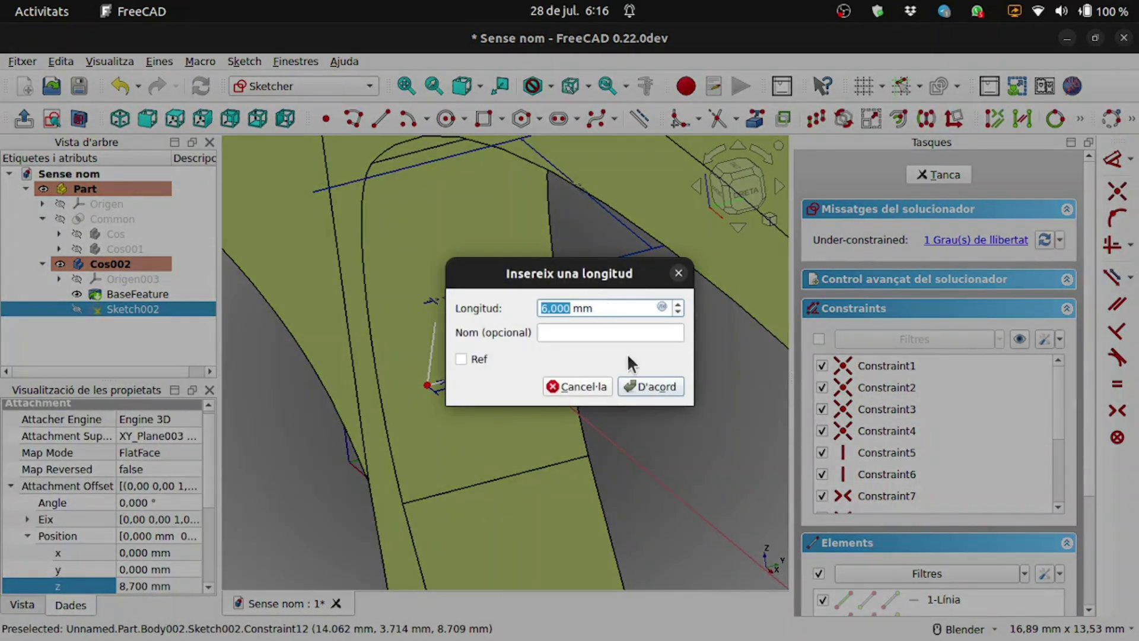
pyautogui.click(582, 382)
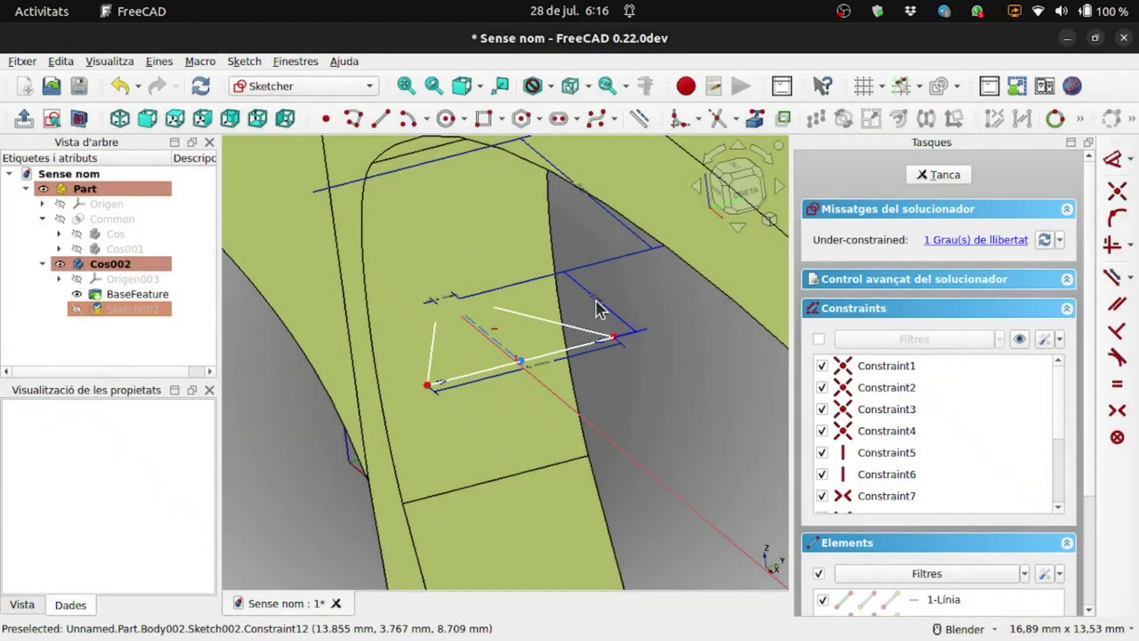
pyautogui.doubleClick(596, 298)
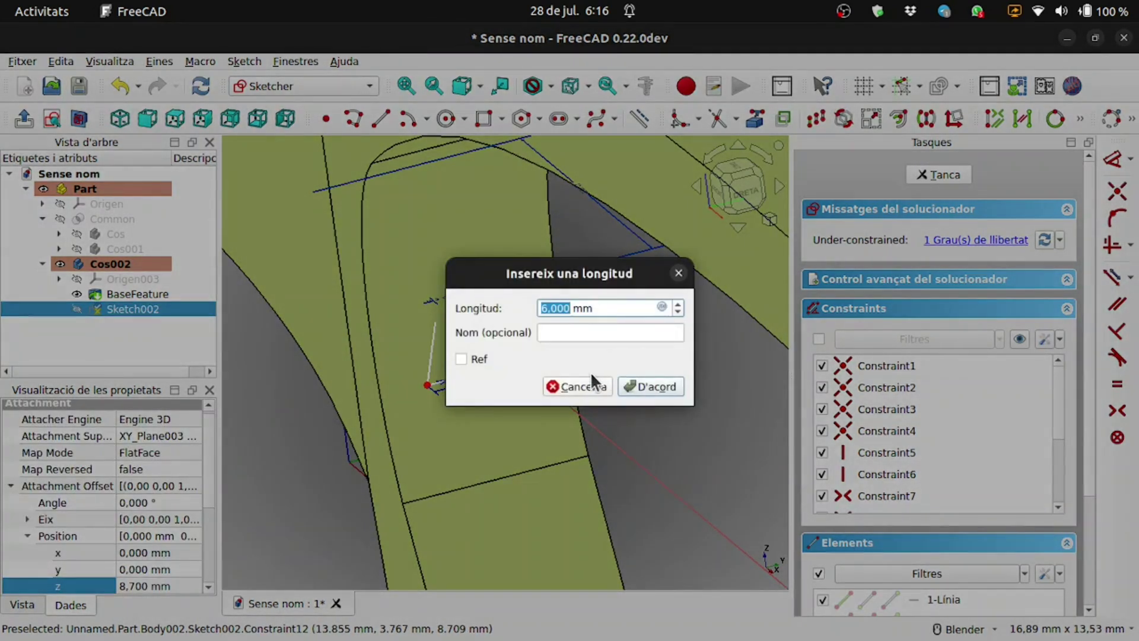
pyautogui.click(589, 384)
pyautogui.moveTo(645, 350); pyautogui.dragTo(600, 226, button='middle')
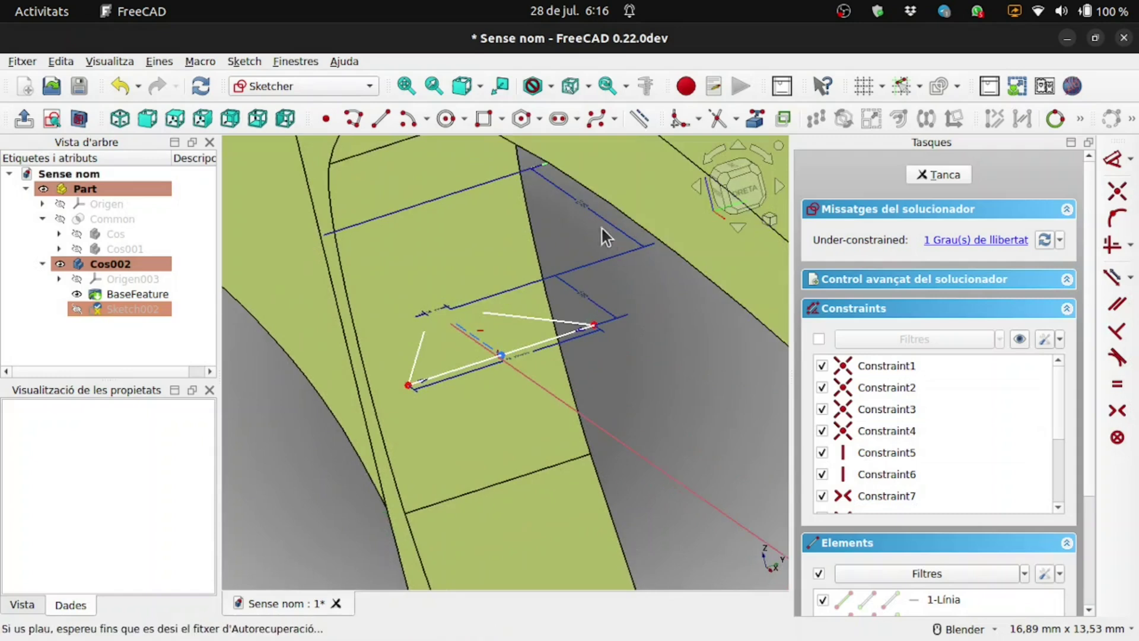
pyautogui.doubleClick(582, 205)
pyautogui.write('1')
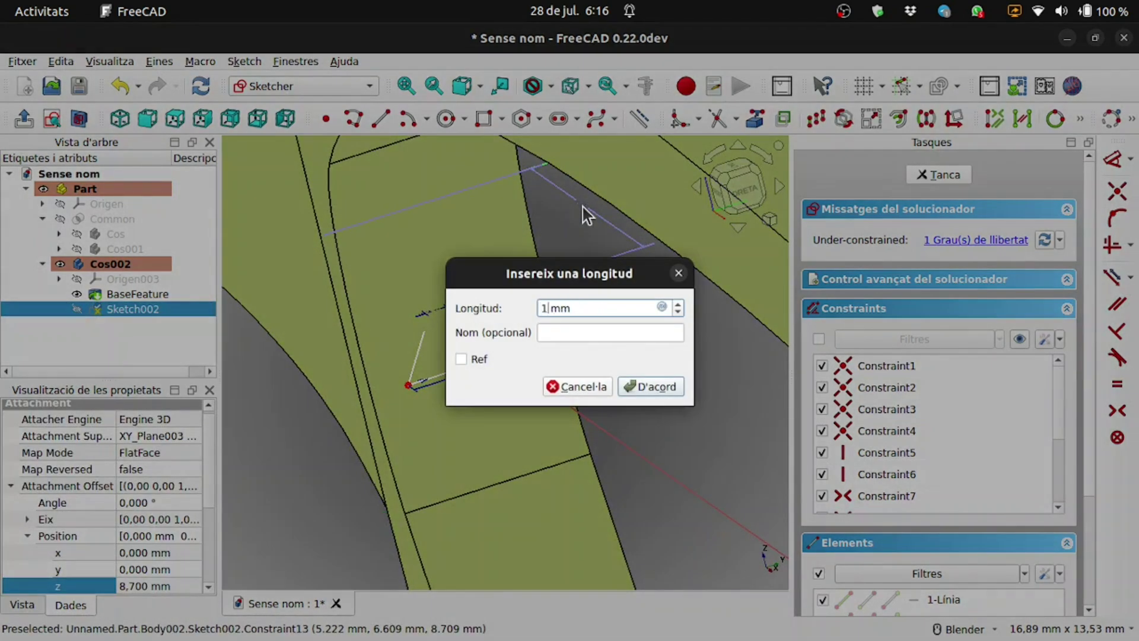
pyautogui.press('Return')
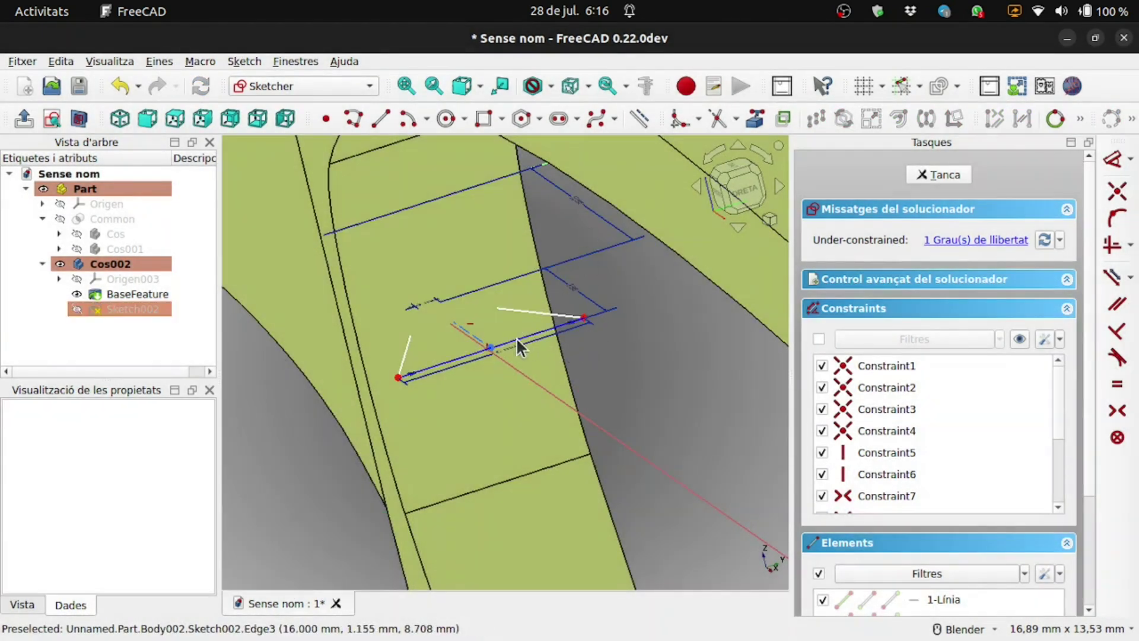
pyautogui.scroll(-1, 470, 350)
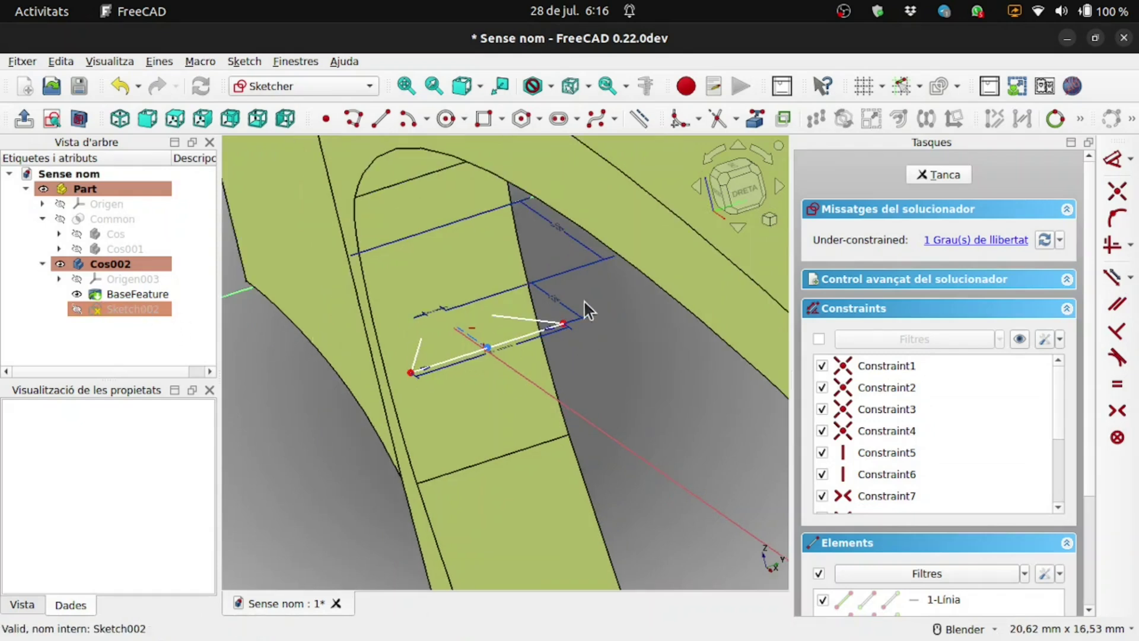
pyautogui.click(55, 118)
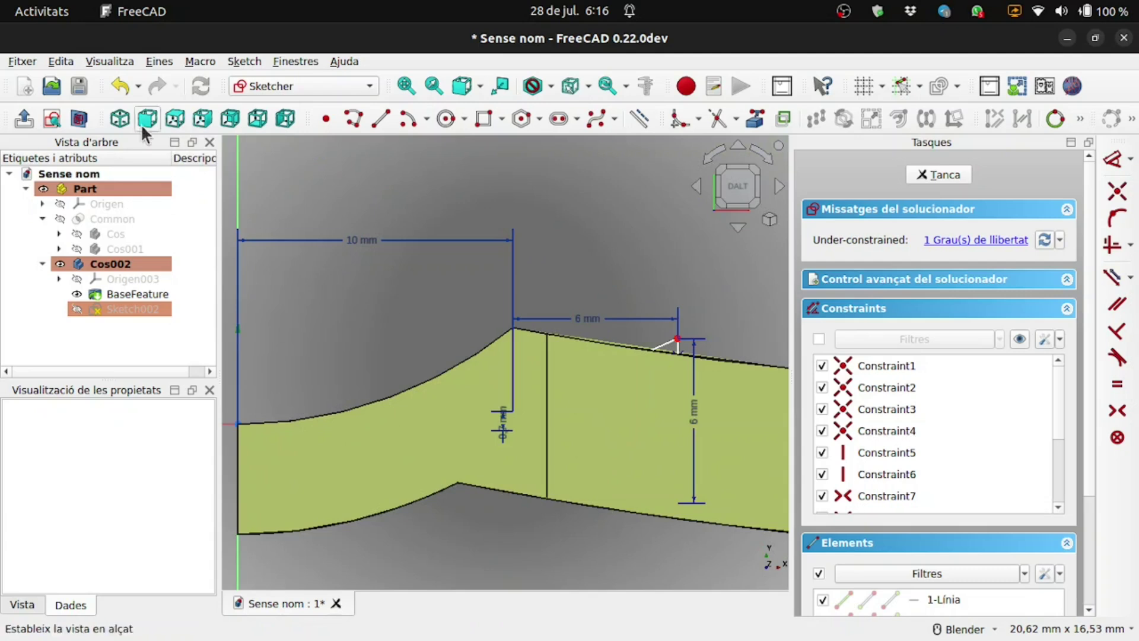
# Re-enable the section cut and dimension the profile point 0.118 mm from the horizontal axis.
pyautogui.click(79, 119)
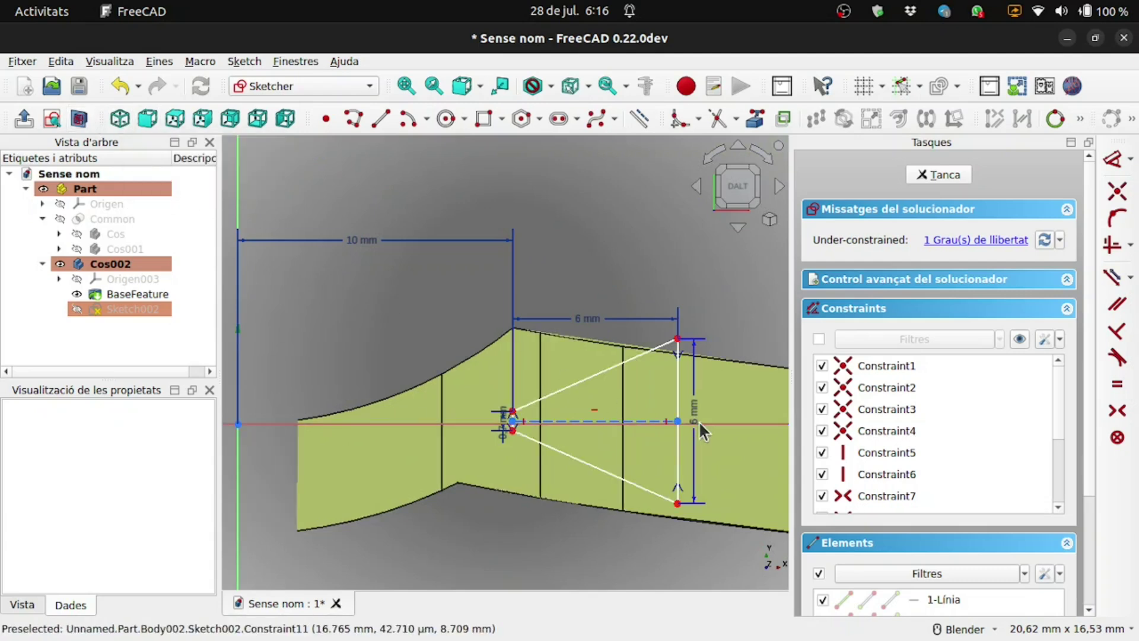
pyautogui.scroll(5, 699, 421)
pyautogui.scroll(-3, 695, 418)
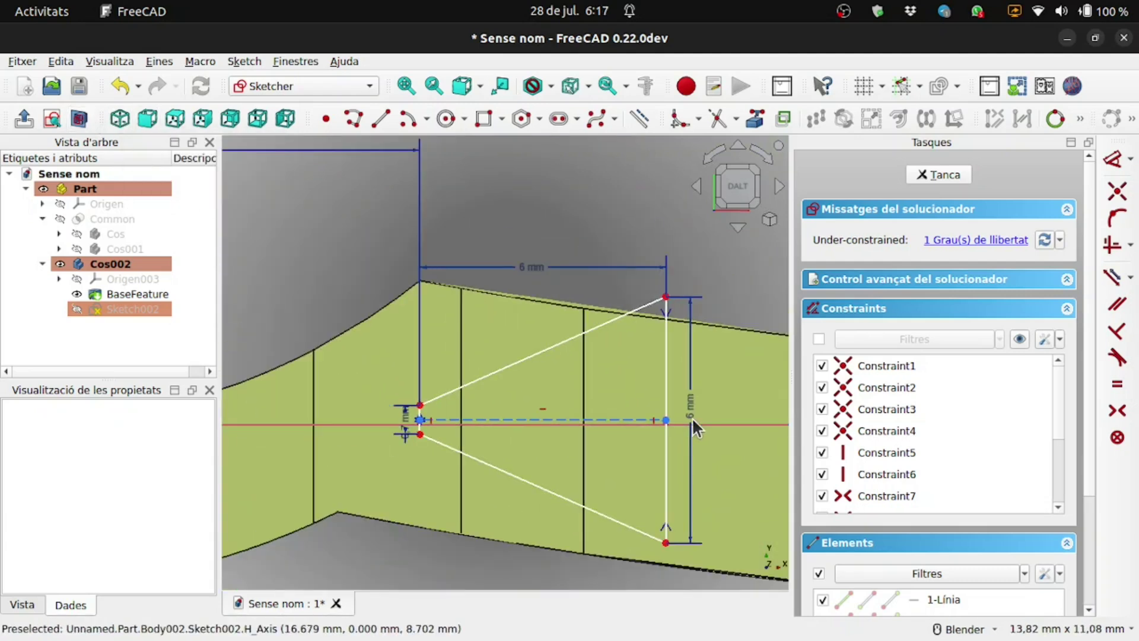
pyautogui.scroll(3, 692, 424)
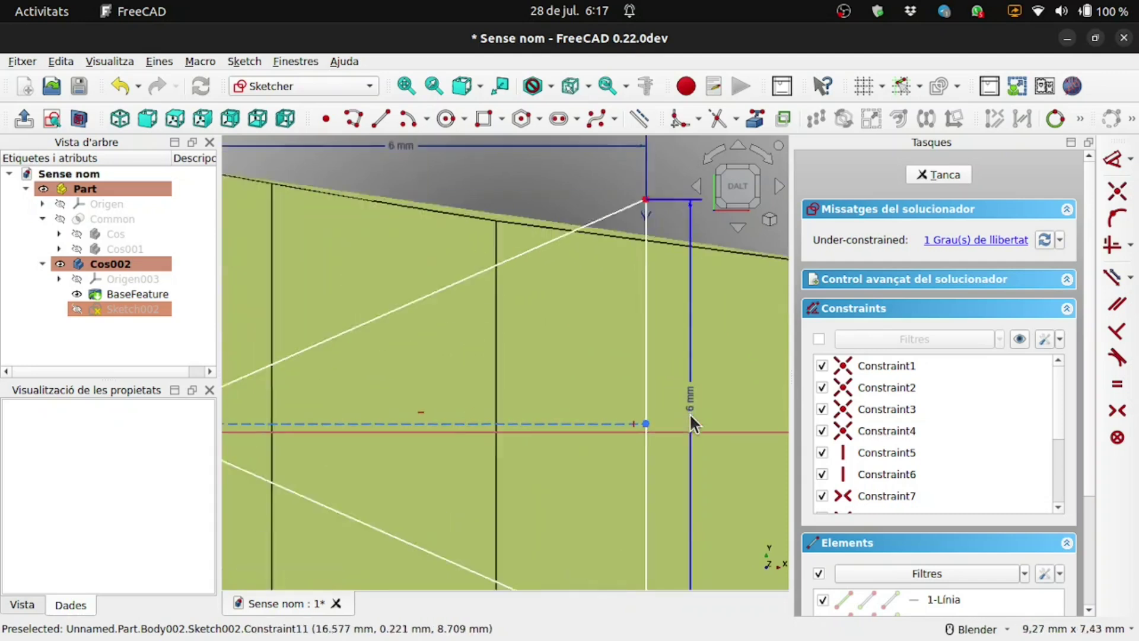
pyautogui.scroll(1, 691, 418)
pyautogui.click(1117, 160)
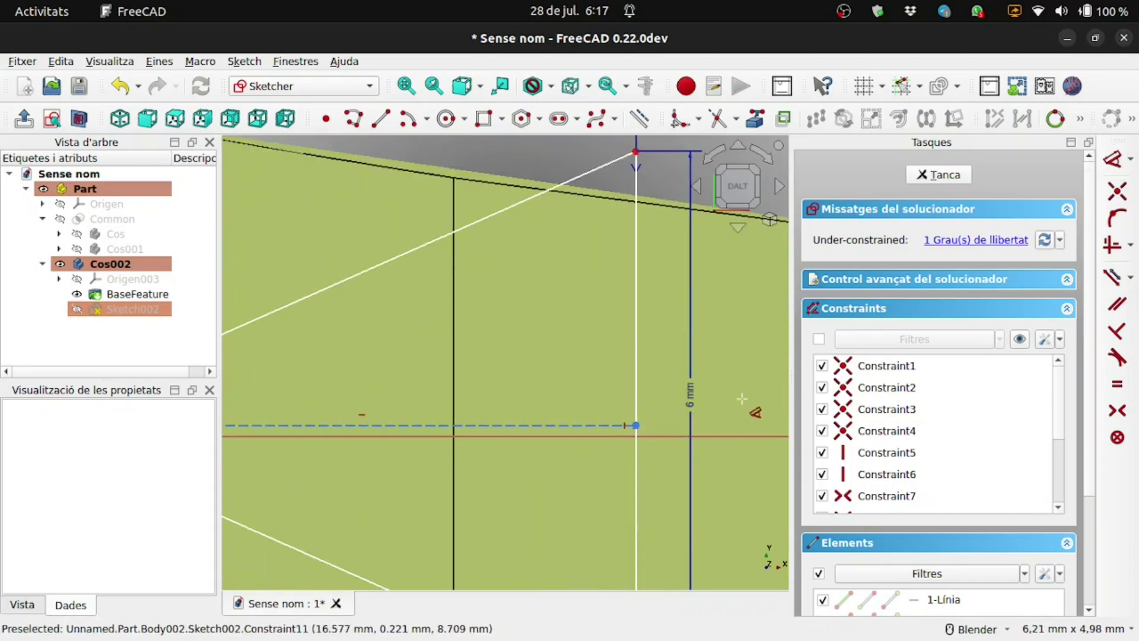
pyautogui.click(636, 424)
pyautogui.scroll(-3, 639, 439)
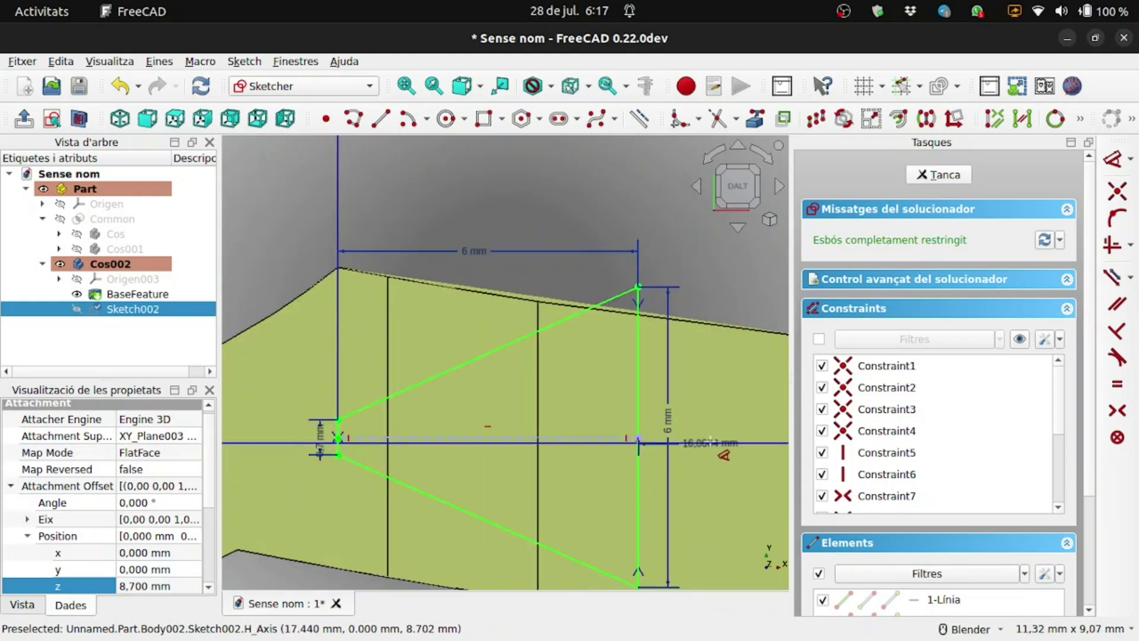
pyautogui.click(715, 383)
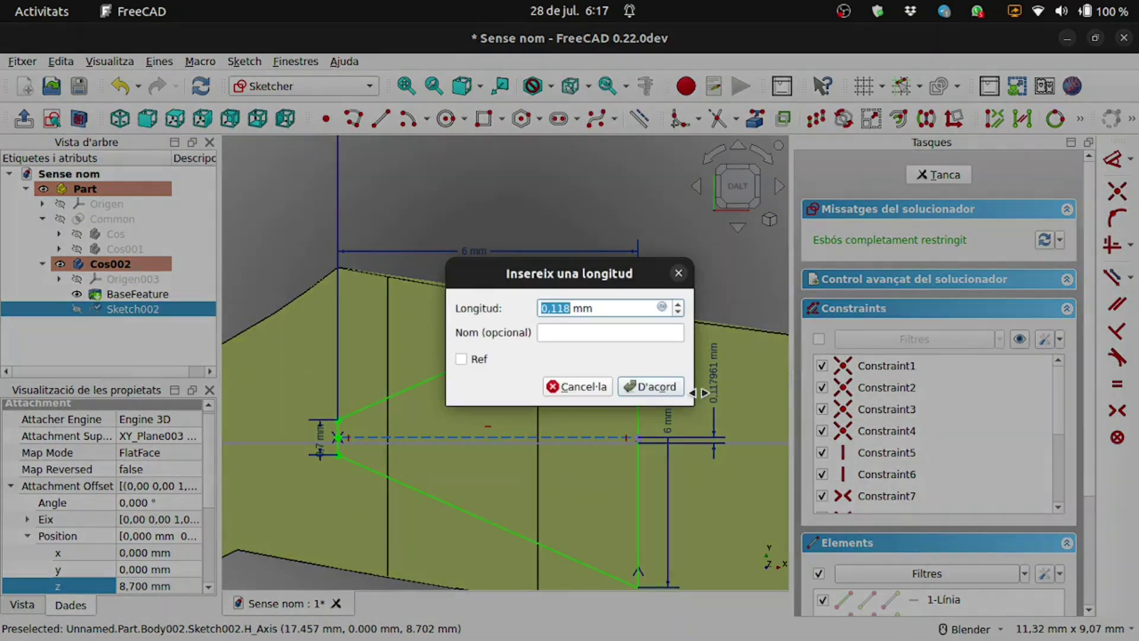
pyautogui.click(665, 386)
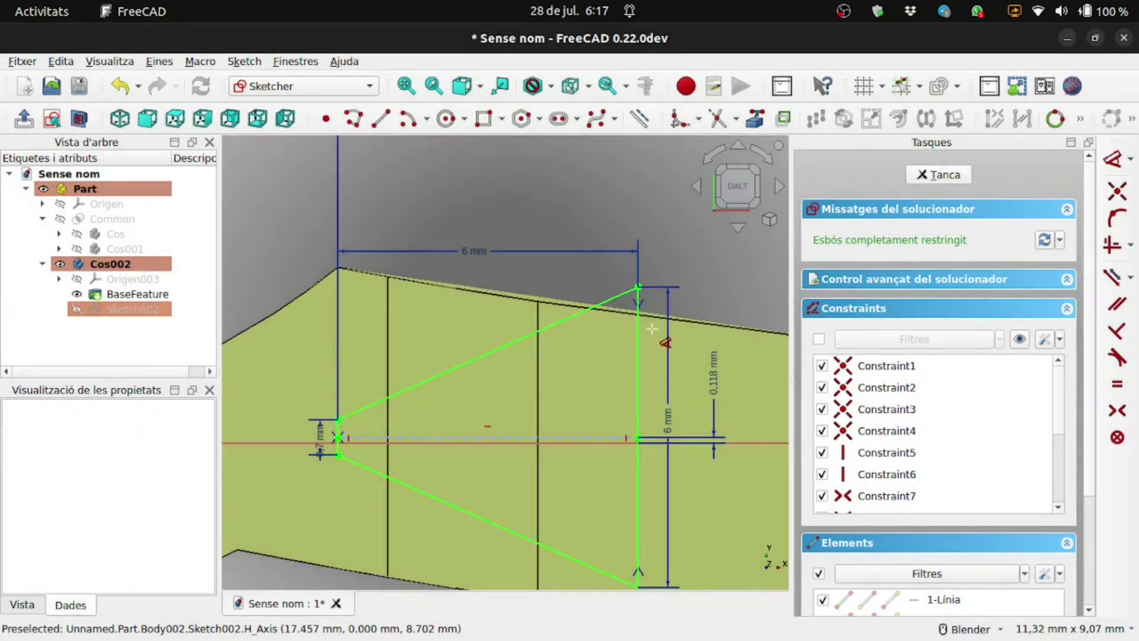
# Close Sketch002, activate Cos002, and start a Subtractive Pipe profiled by Sketch002.
pyautogui.click(921, 176)
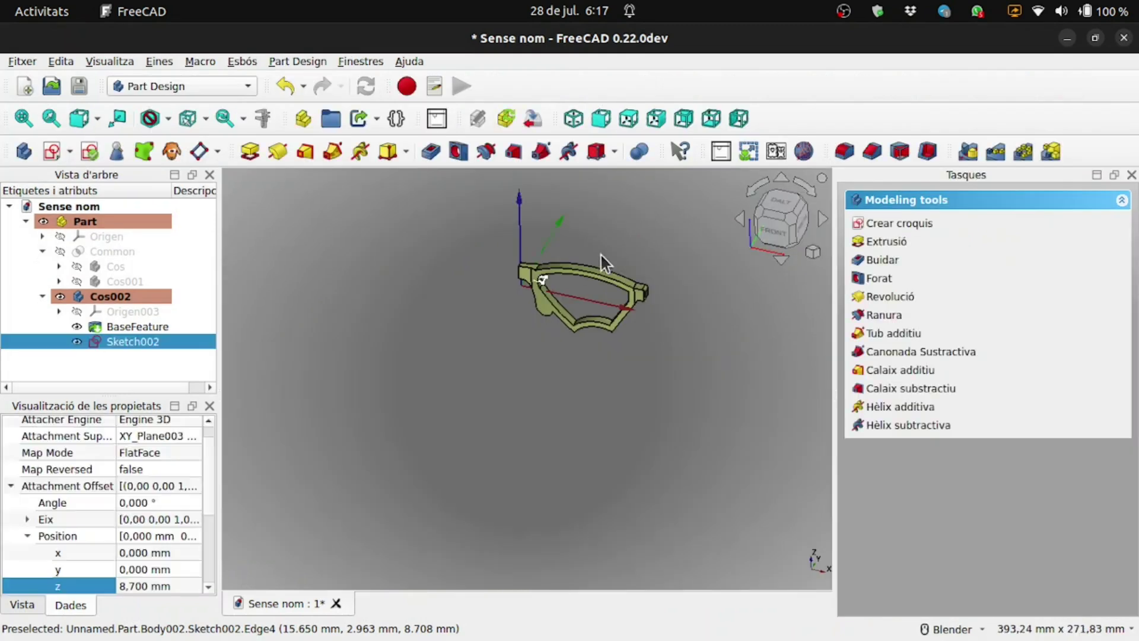
pyautogui.scroll(2, 543, 273)
pyautogui.scroll(5, 532, 294)
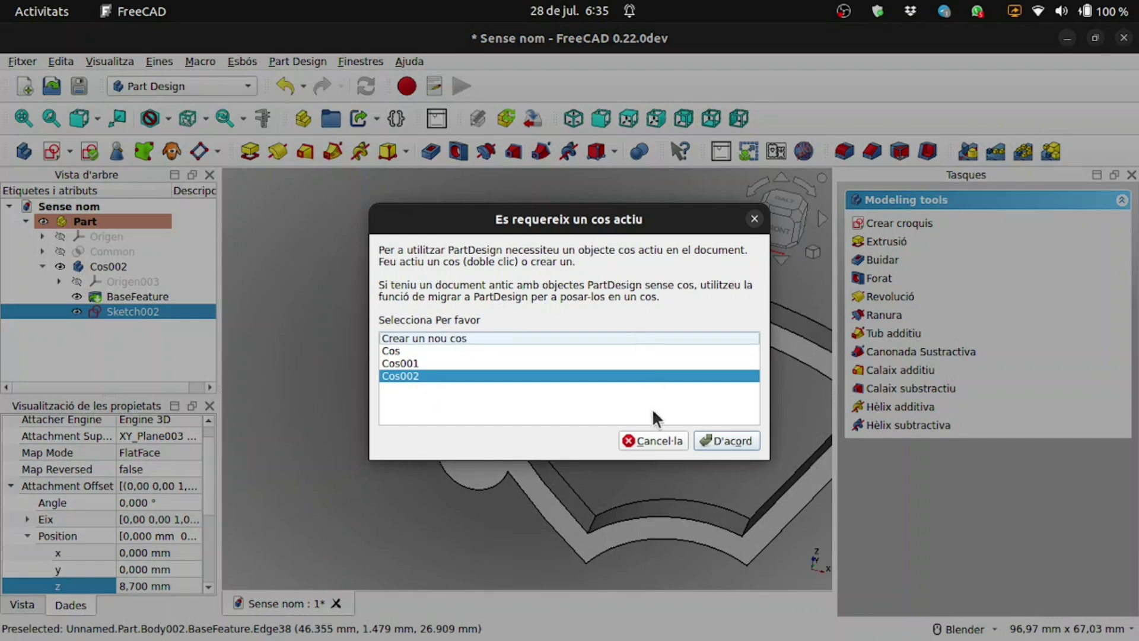
pyautogui.click(653, 440)
pyautogui.doubleClick(122, 270)
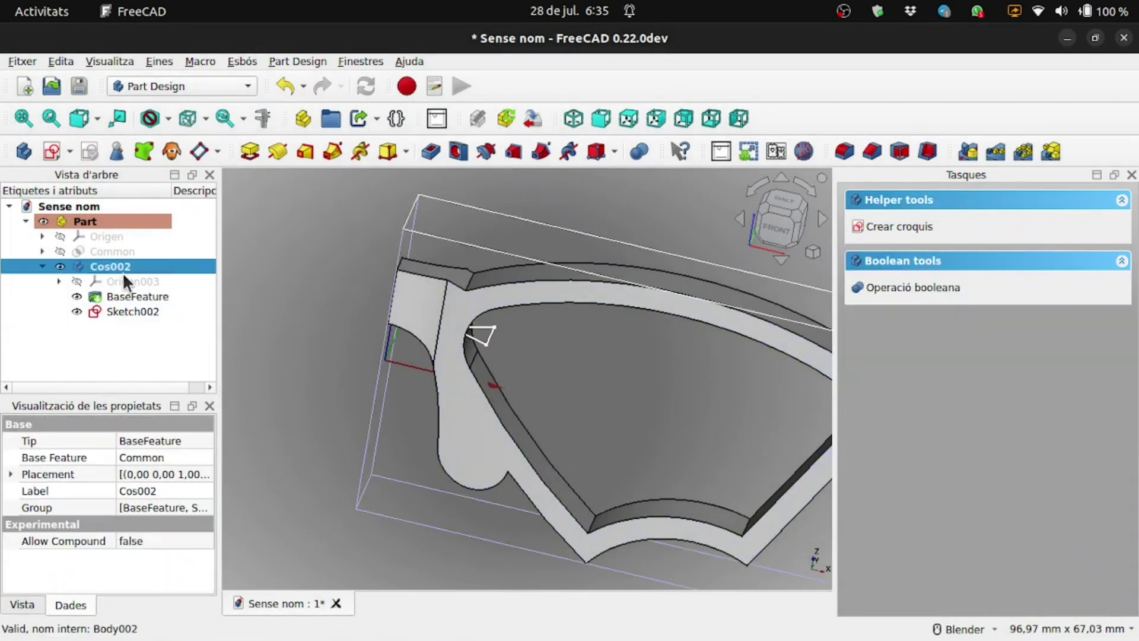
pyautogui.click(133, 310)
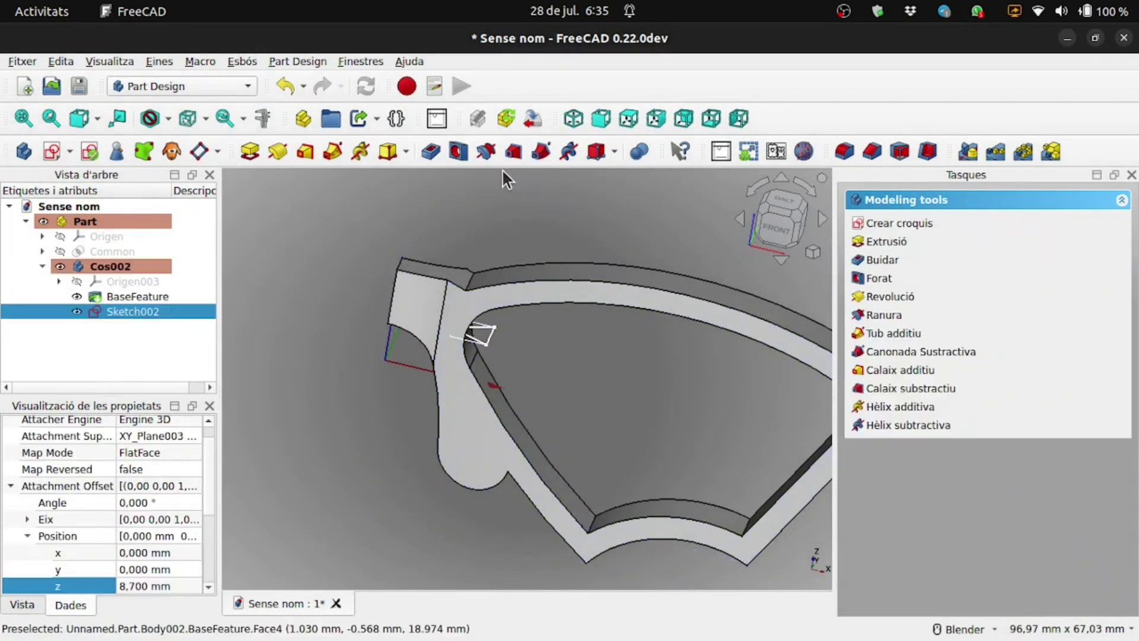
pyautogui.click(542, 151)
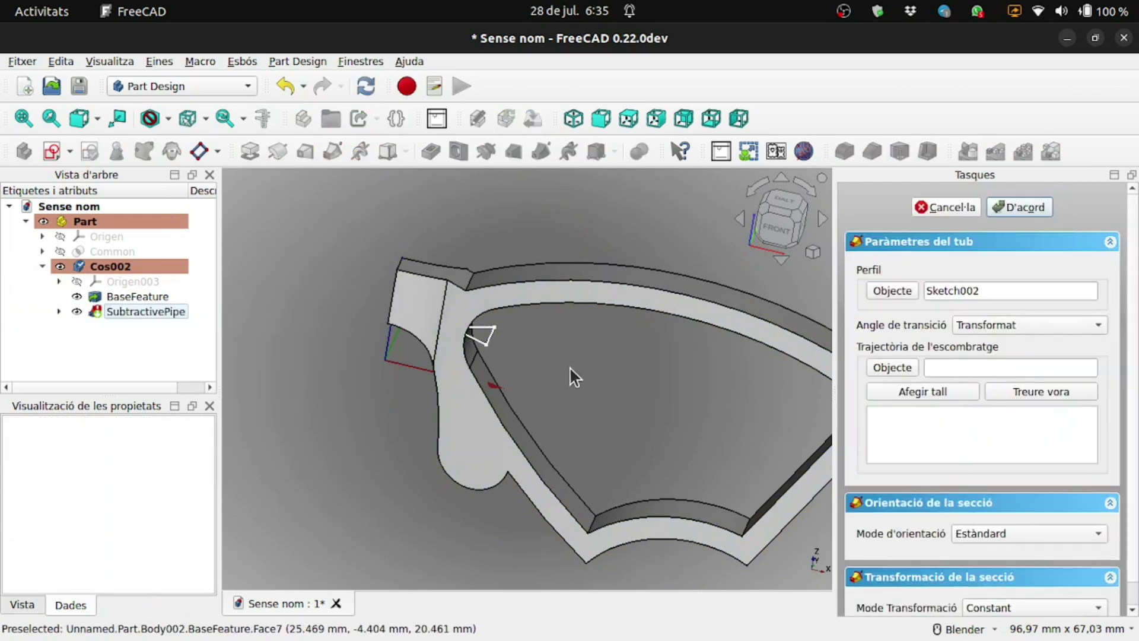
# Set the transition to 'Al voltant de cantonada' and pick BaseFeature as the sweep path object.
pyautogui.moveTo(569, 367); pyautogui.dragTo(527, 355, button='middle')
pyautogui.click(1032, 336)
pyautogui.click(1020, 358)
pyautogui.click(906, 366)
pyautogui.click(545, 432)
# Add inner-rim edges Edge43, Edge44, Edge39, Edge40 and Edge41 to the sweep path.
pyautogui.click(905, 391)
pyautogui.scroll(2, 507, 332)
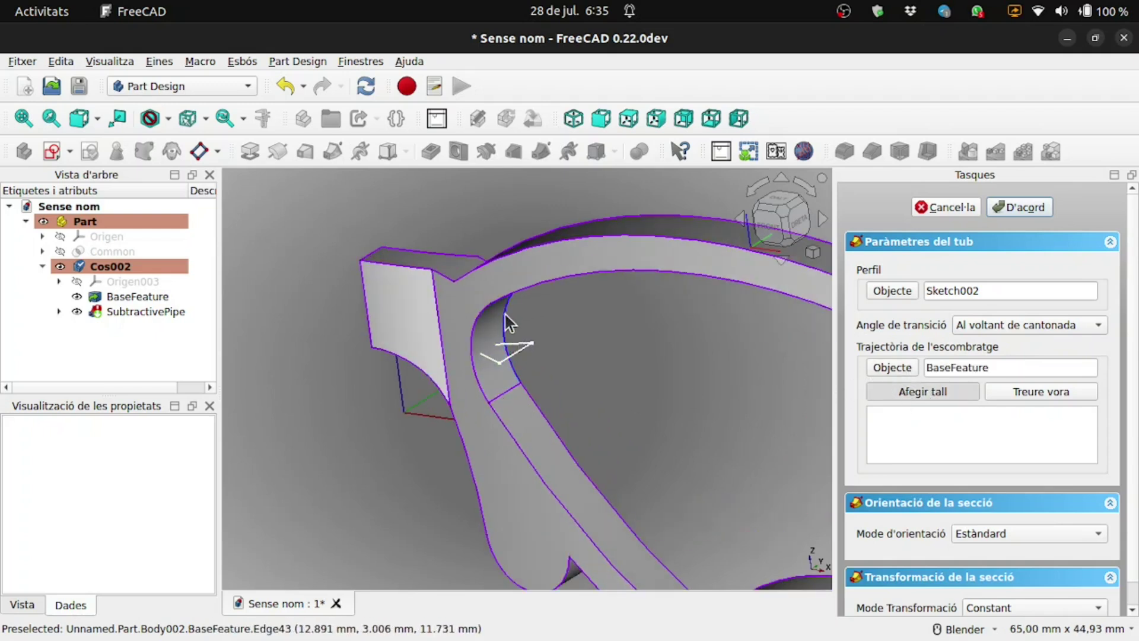
pyautogui.click(562, 368)
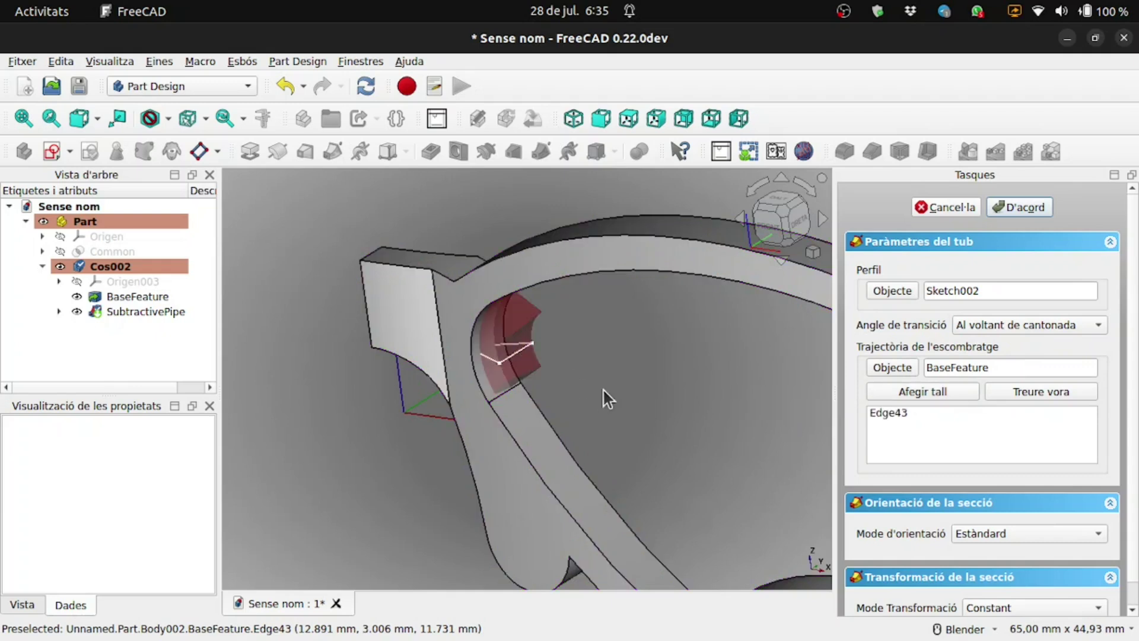
pyautogui.click(914, 393)
pyautogui.moveTo(642, 403); pyautogui.dragTo(572, 344, button='middle')
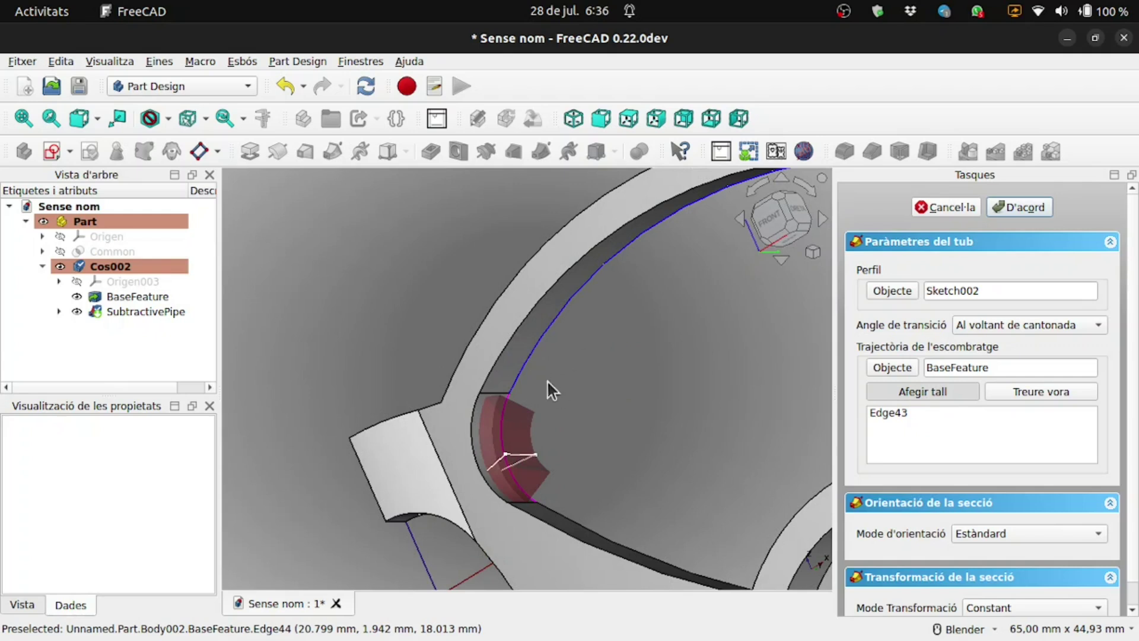
pyautogui.moveTo(435, 318); pyautogui.dragTo(619, 321, button='middle')
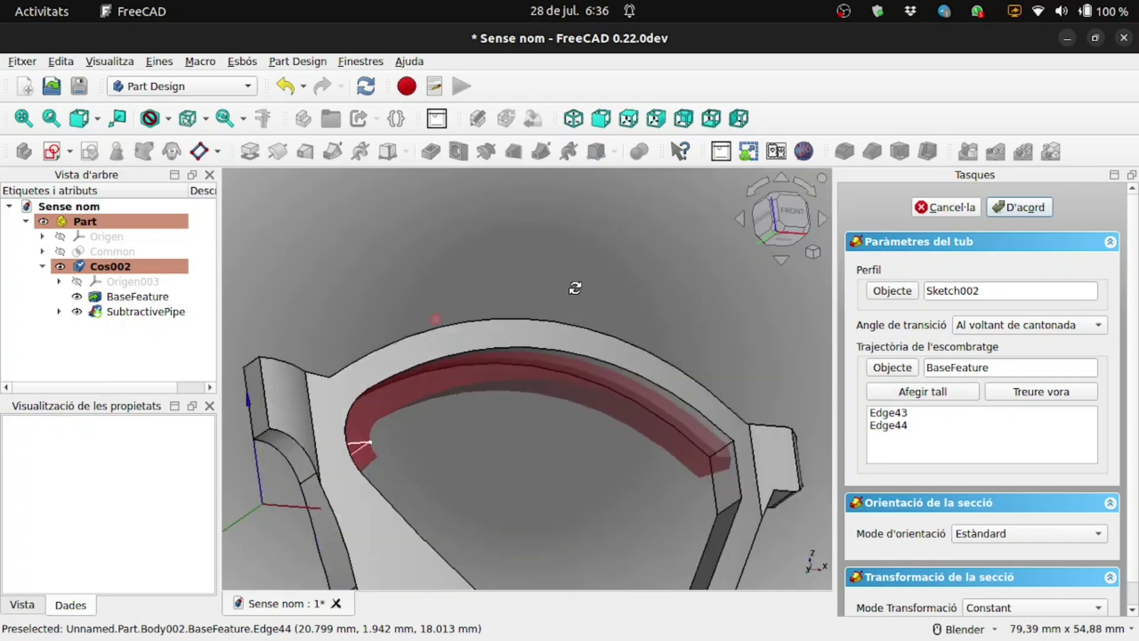
pyautogui.click(899, 396)
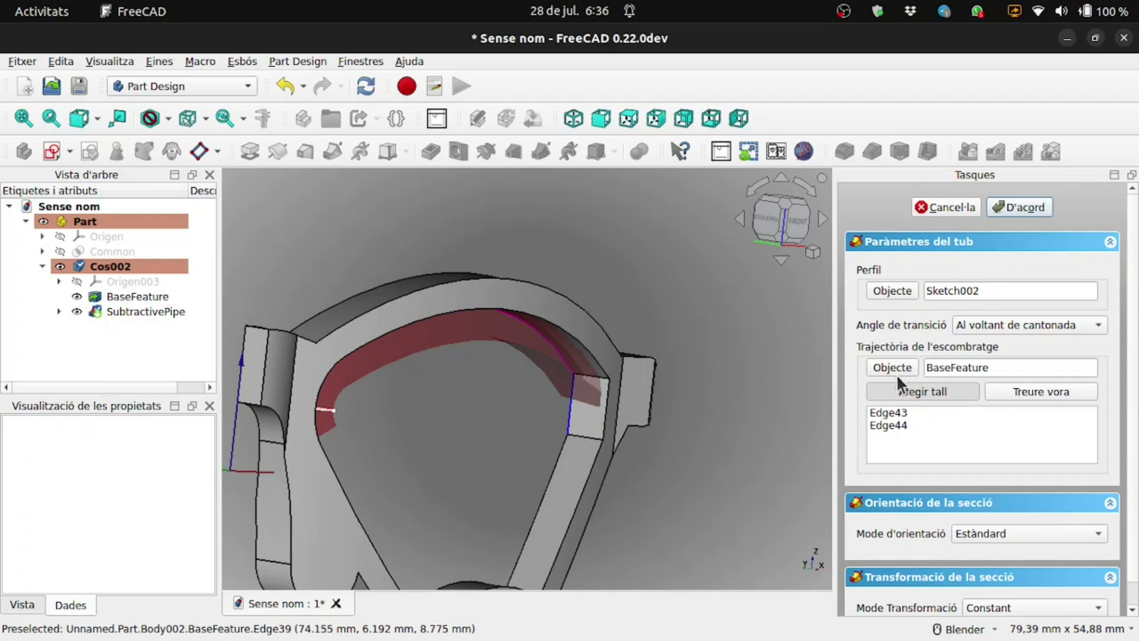
pyautogui.click(911, 394)
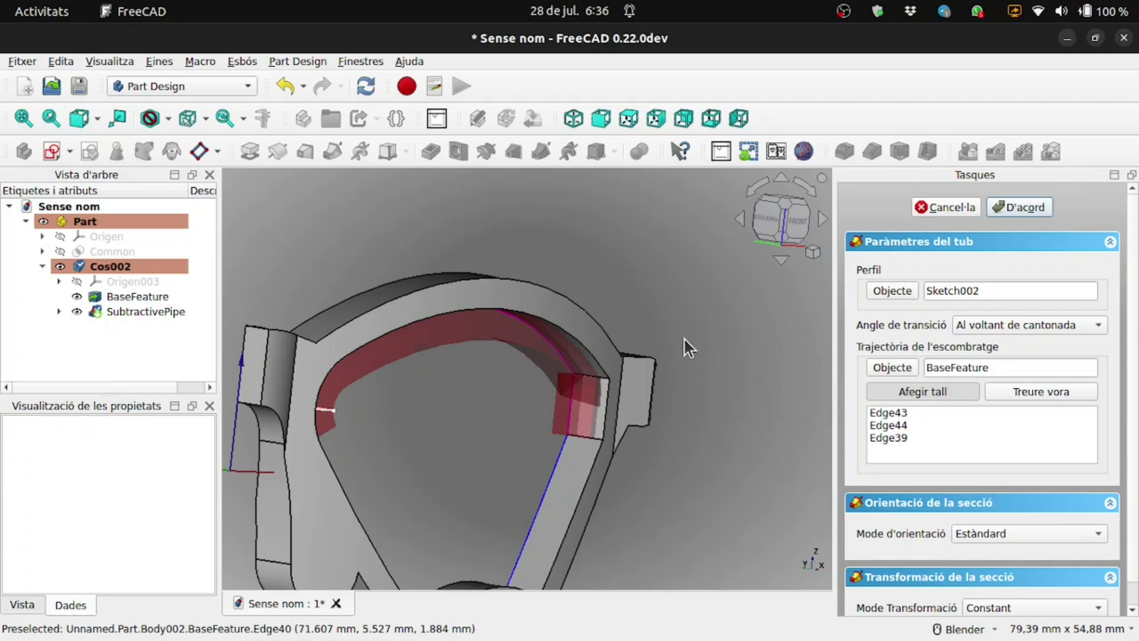
pyautogui.moveTo(684, 337)
pyautogui.mouseDown(button='middle')
pyautogui.moveTo(624, 436)
pyautogui.moveTo(647, 428)
pyautogui.mouseUp(button='middle')
pyautogui.click(906, 389)
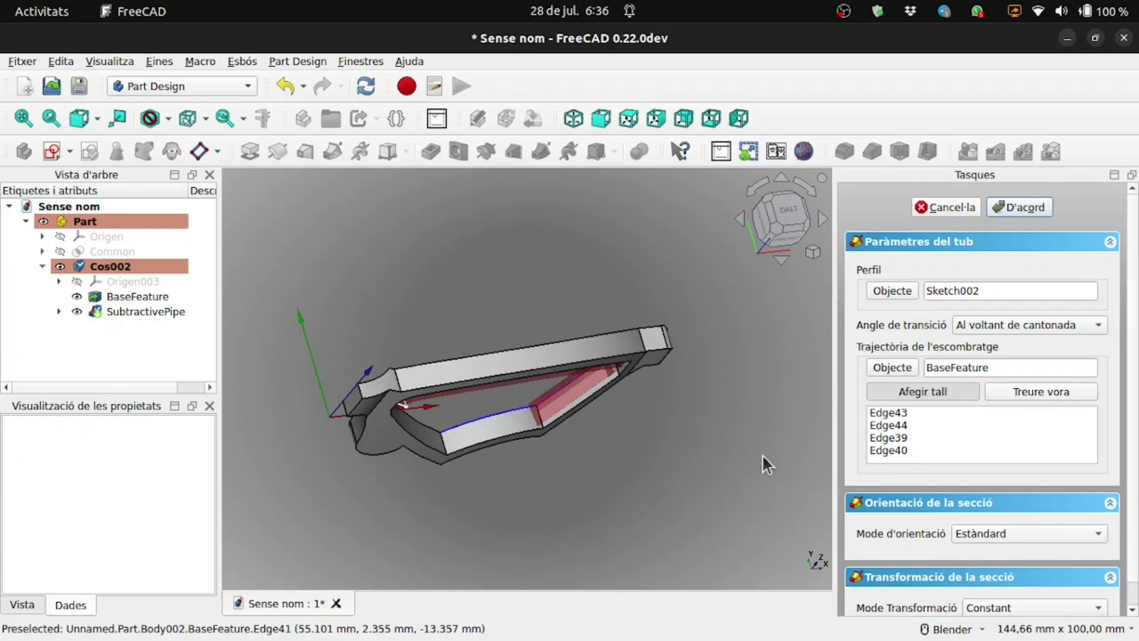
pyautogui.click(895, 389)
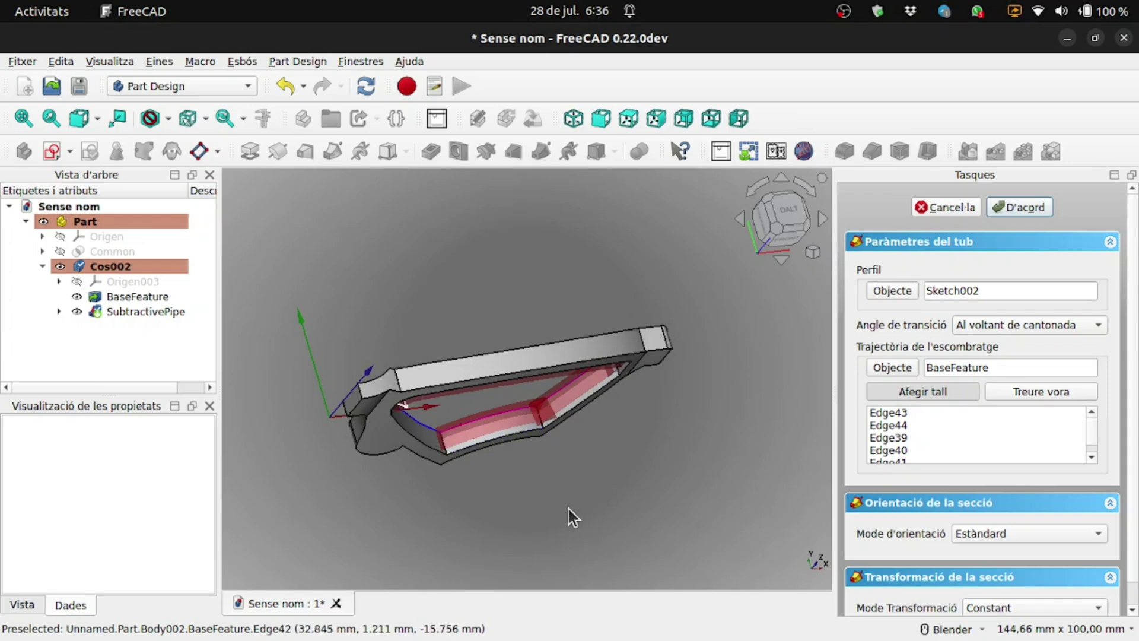
# Inspect the groove preview in isometric view, keeping the standard section orientation mode.
pyautogui.click(569, 119)
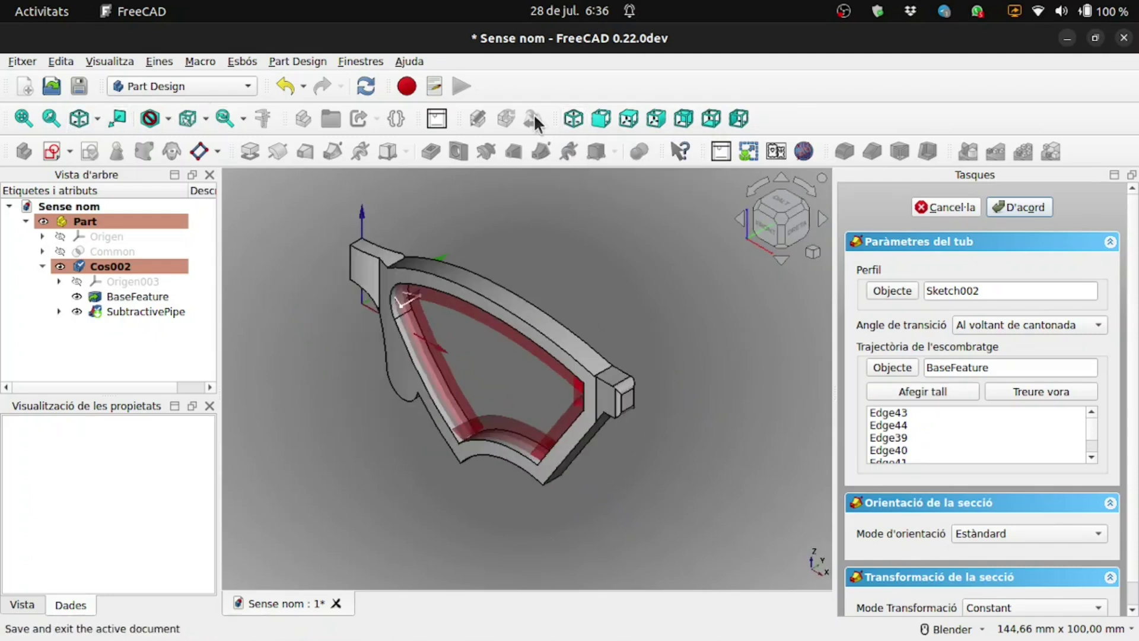
pyautogui.click(23, 118)
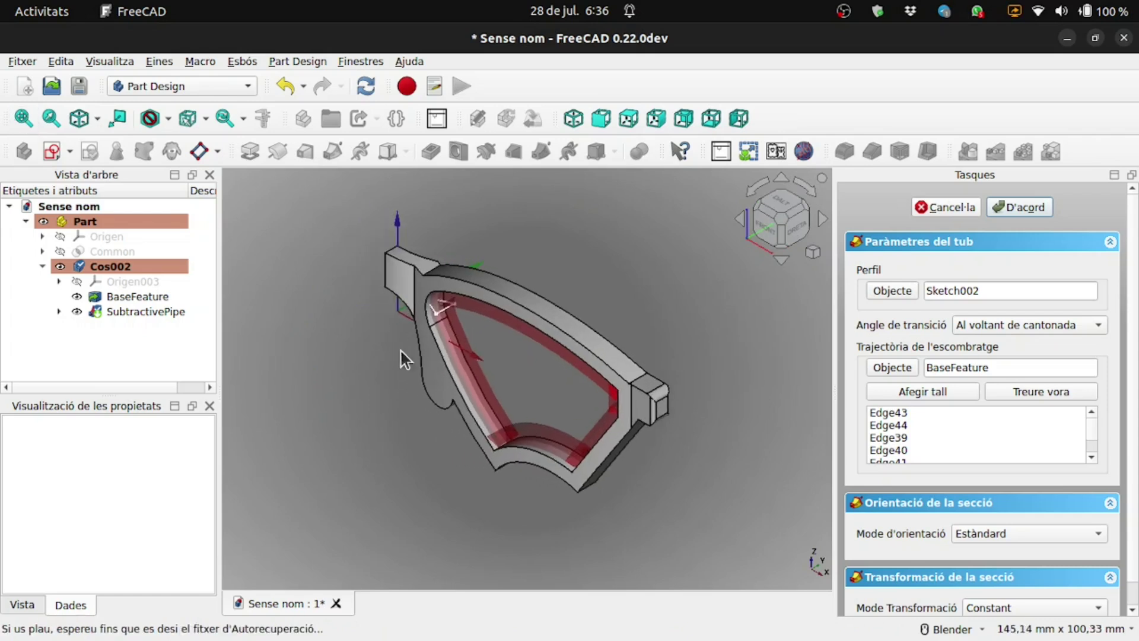
pyautogui.scroll(1, 487, 391)
pyautogui.scroll(3, 486, 393)
pyautogui.moveTo(564, 392)
pyautogui.mouseDown(button='middle')
pyautogui.moveTo(565, 359)
pyautogui.moveTo(583, 361)
pyautogui.mouseUp(button='middle')
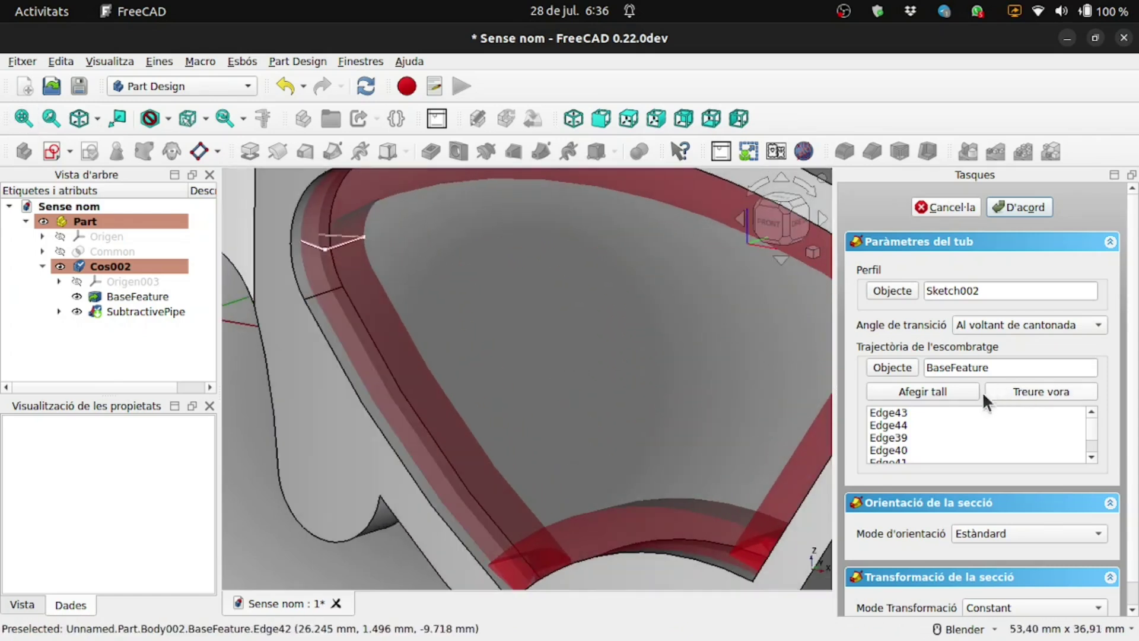
pyautogui.click(1021, 534)
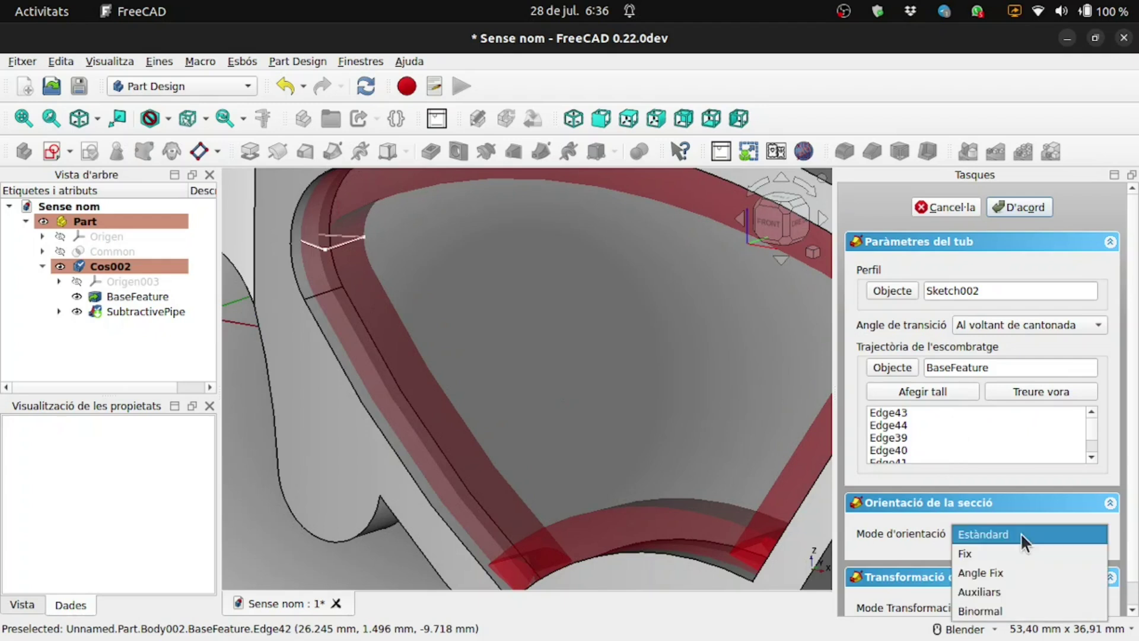
pyautogui.click(1020, 532)
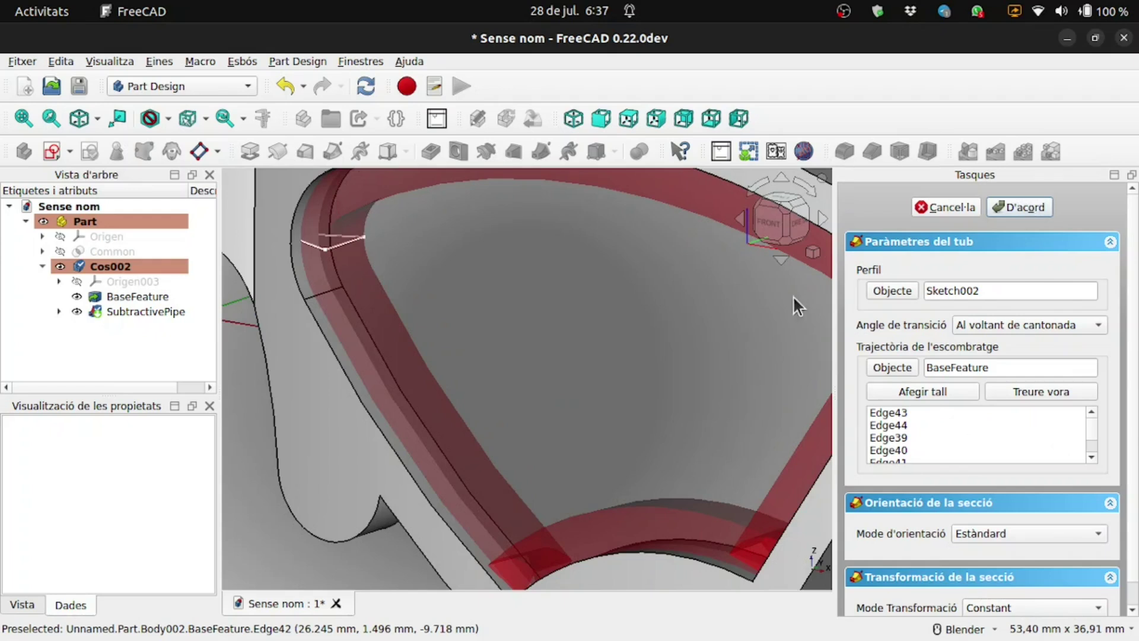
pyautogui.scroll(-3, 793, 295)
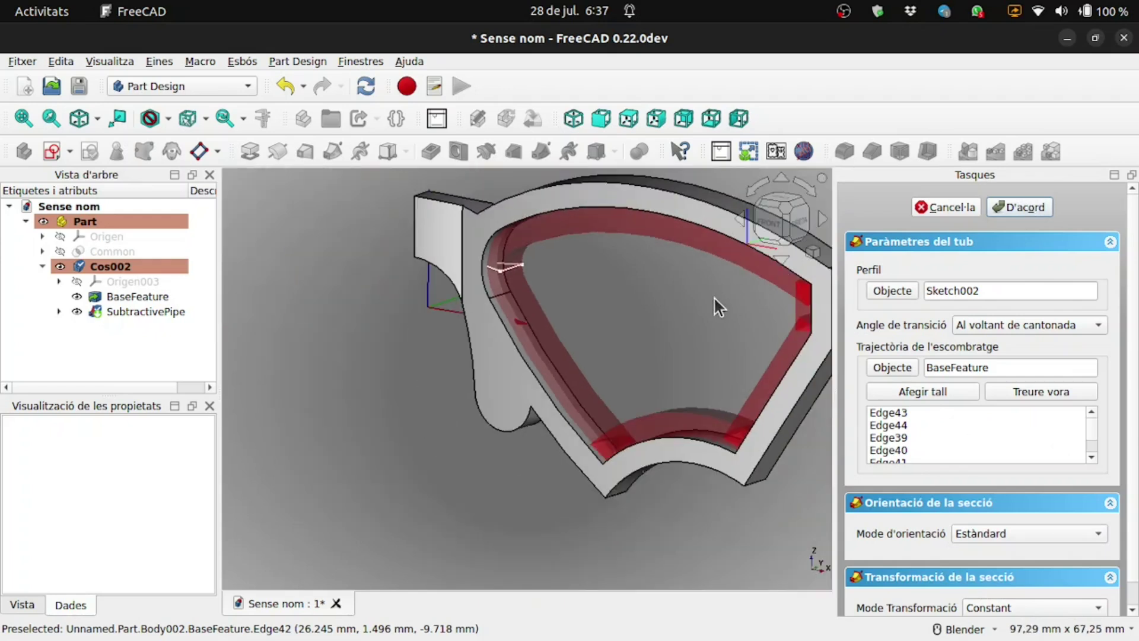
# Confirm the subtractive pipe and select the new SubtractivePipe feature in the tree.
pyautogui.click(1024, 205)
pyautogui.click(111, 309)
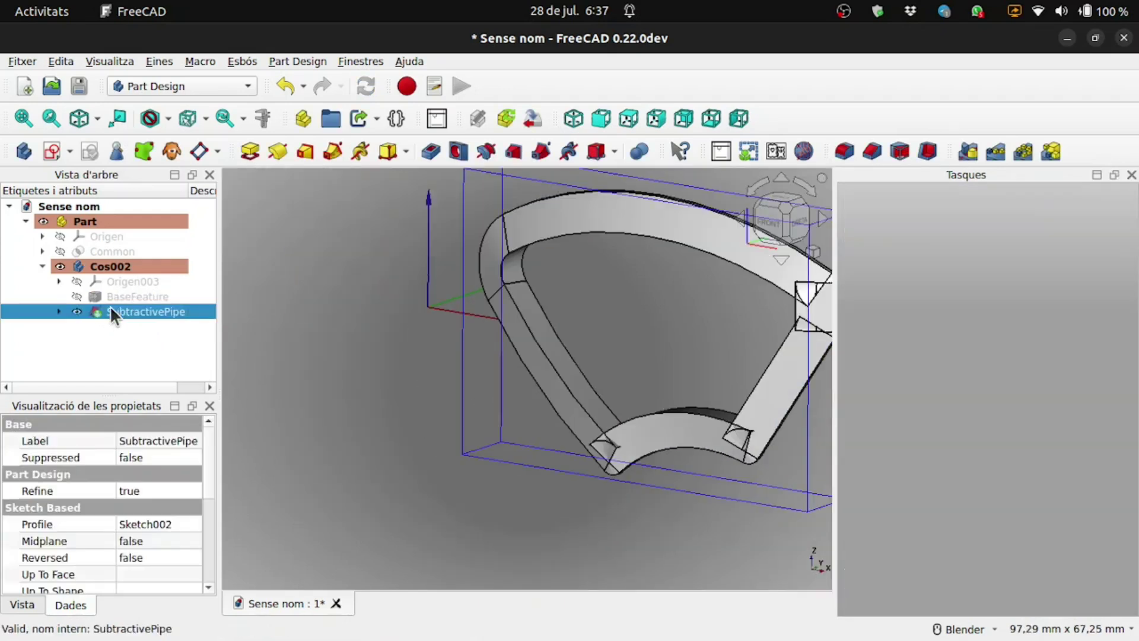
pyautogui.click(60, 312)
pyautogui.rightClick(105, 312)
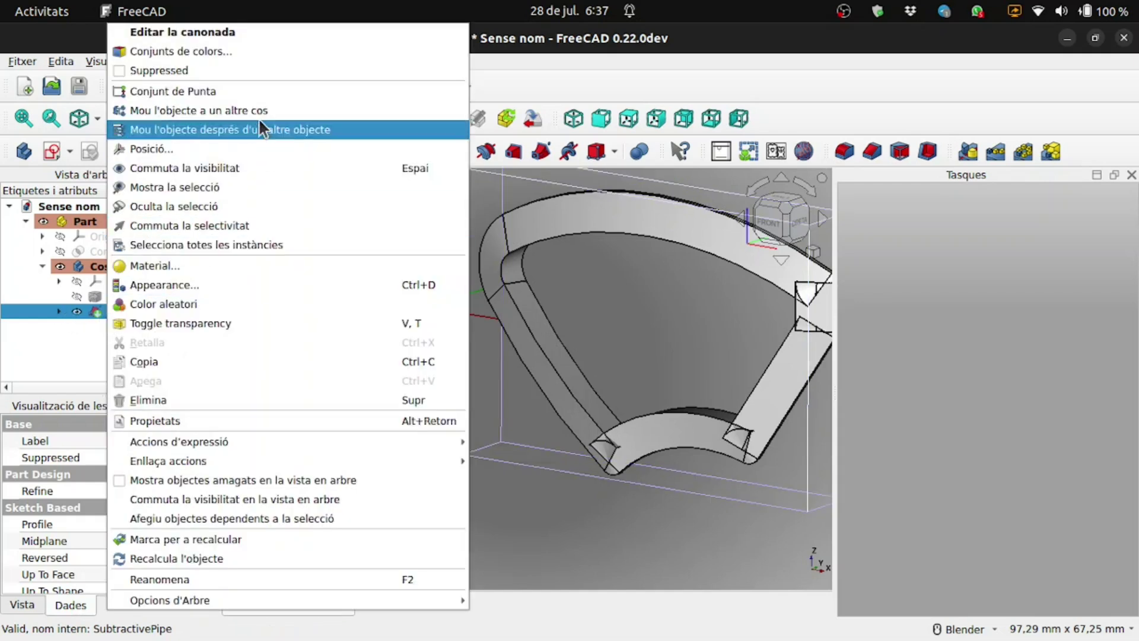
pyautogui.click(271, 34)
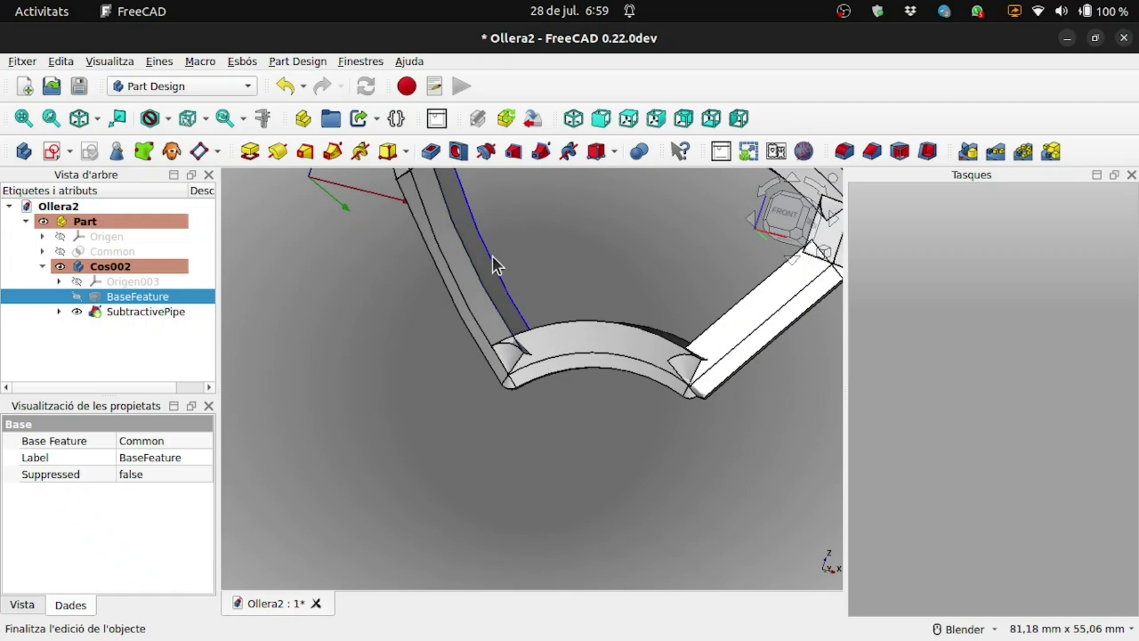
# Orbit and zoom the frame to inspect the inner-rim groove from several sides.
pyautogui.scroll(-1, 546, 320)
pyautogui.scroll(-2, 547, 321)
pyautogui.scroll(-3, 546, 321)
pyautogui.scroll(6, 555, 228)
pyautogui.moveTo(474, 328); pyautogui.dragTo(496, 422, button='middle')
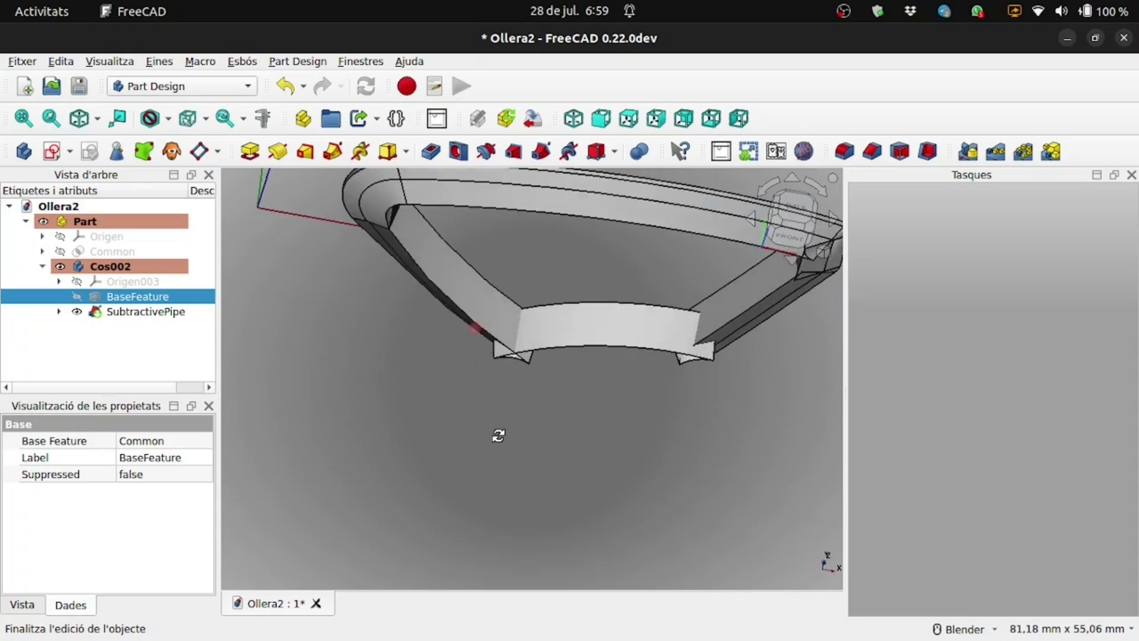
pyautogui.scroll(-5, 496, 423)
pyautogui.scroll(8, 647, 315)
pyautogui.moveTo(618, 347)
pyautogui.mouseDown(button='middle')
pyautogui.moveTo(564, 399)
pyautogui.moveTo(568, 364)
pyautogui.moveTo(552, 356)
pyautogui.moveTo(559, 331)
pyautogui.mouseUp(button='middle')
pyautogui.scroll(-3, 564, 361)
pyautogui.scroll(1, 588, 452)
pyautogui.scroll(5, 562, 397)
pyautogui.scroll(-3, 559, 330)
pyautogui.scroll(5, 567, 411)
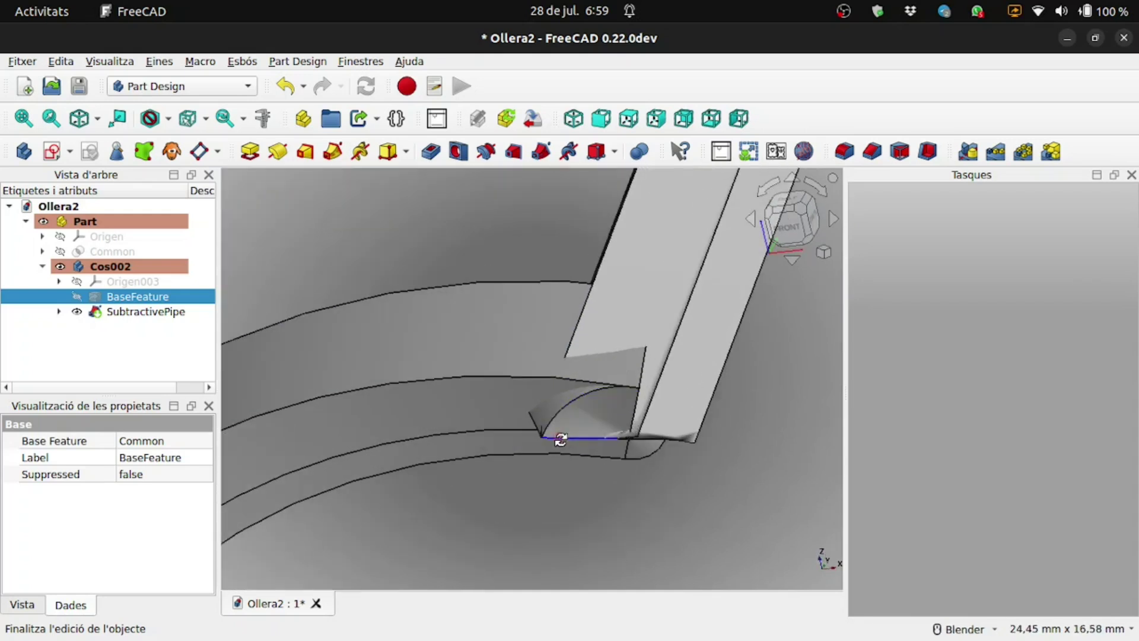
pyautogui.moveTo(568, 412); pyautogui.dragTo(554, 408, button='middle')
pyautogui.scroll(-3, 610, 387)
pyautogui.scroll(-1, 610, 386)
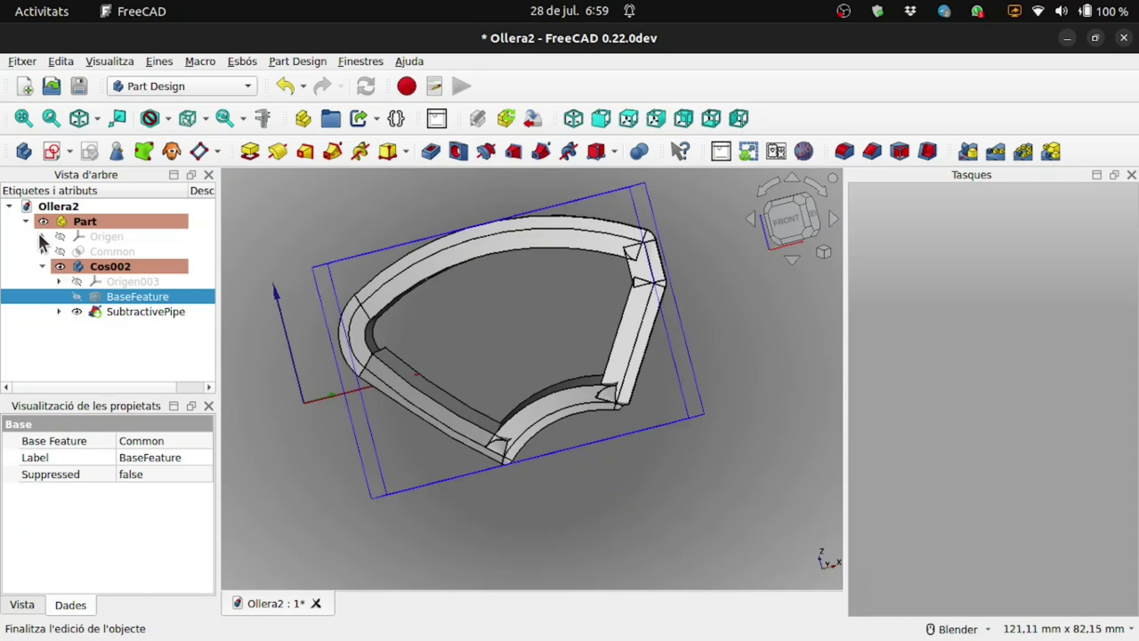
# Expand Common, Cos001 and Pad001 in the tree and select Sketch001.
pyautogui.click(42, 251)
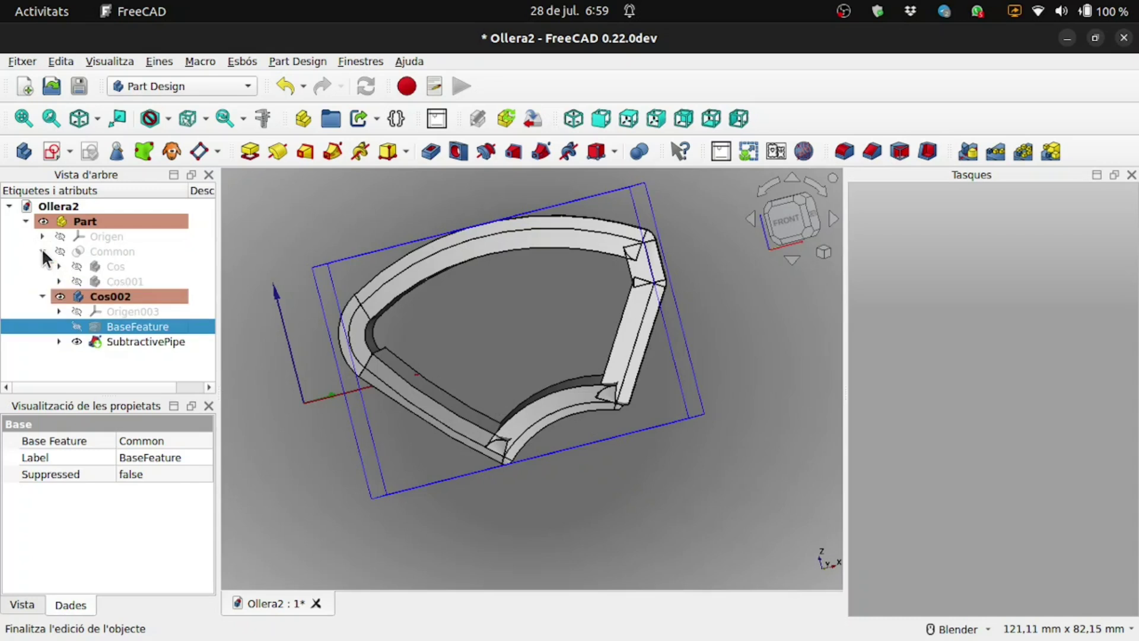
pyautogui.click(61, 280)
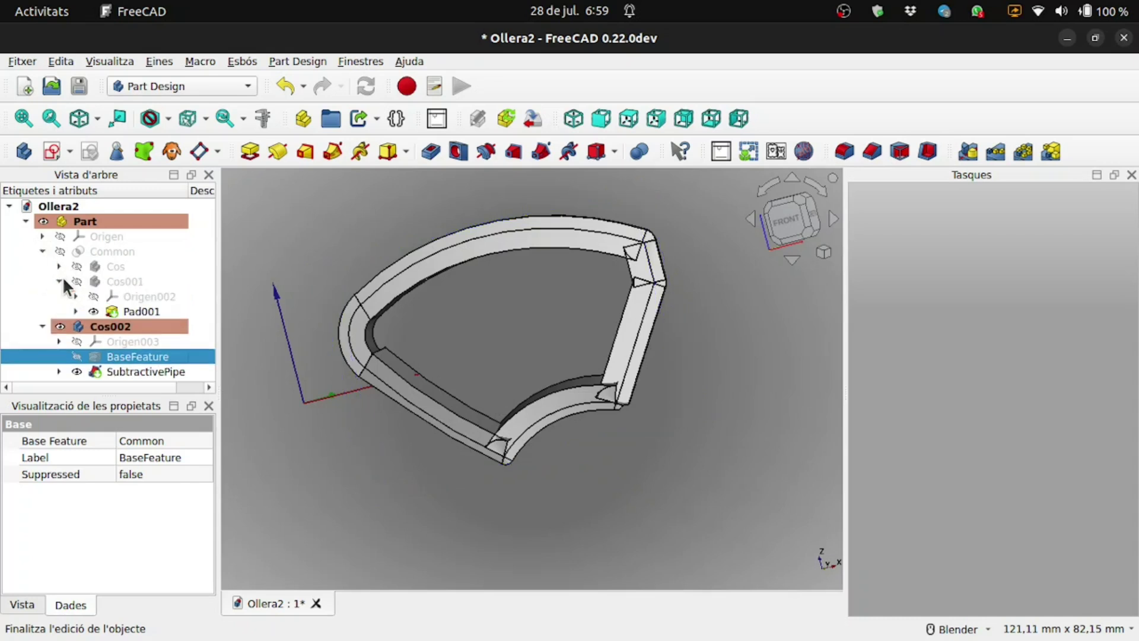
pyautogui.click(65, 311)
pyautogui.click(75, 312)
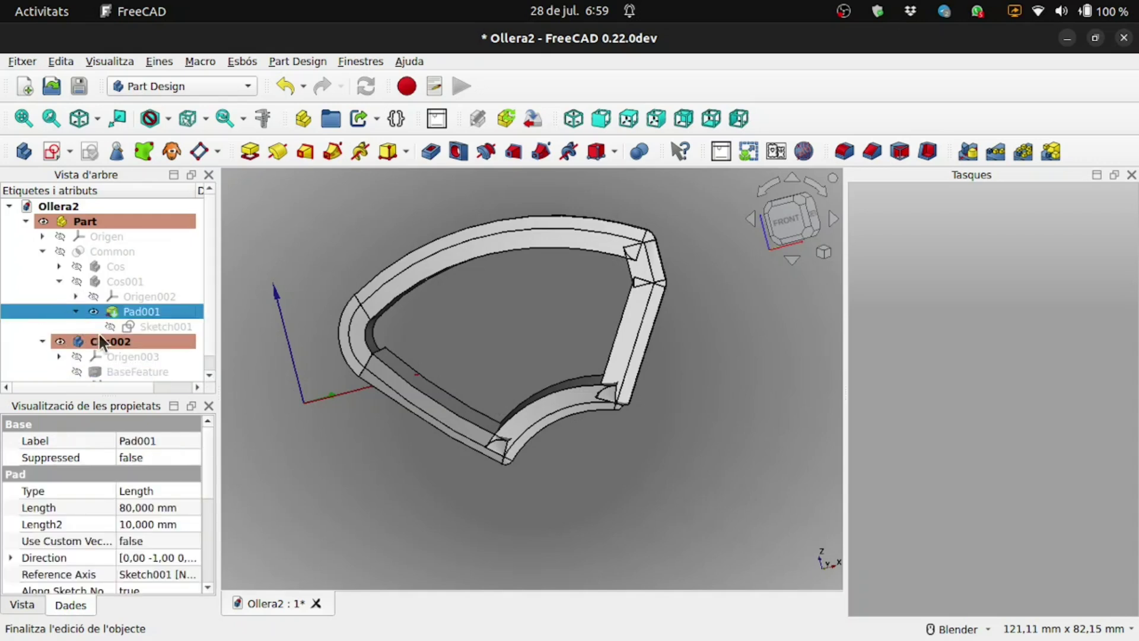
pyautogui.click(108, 326)
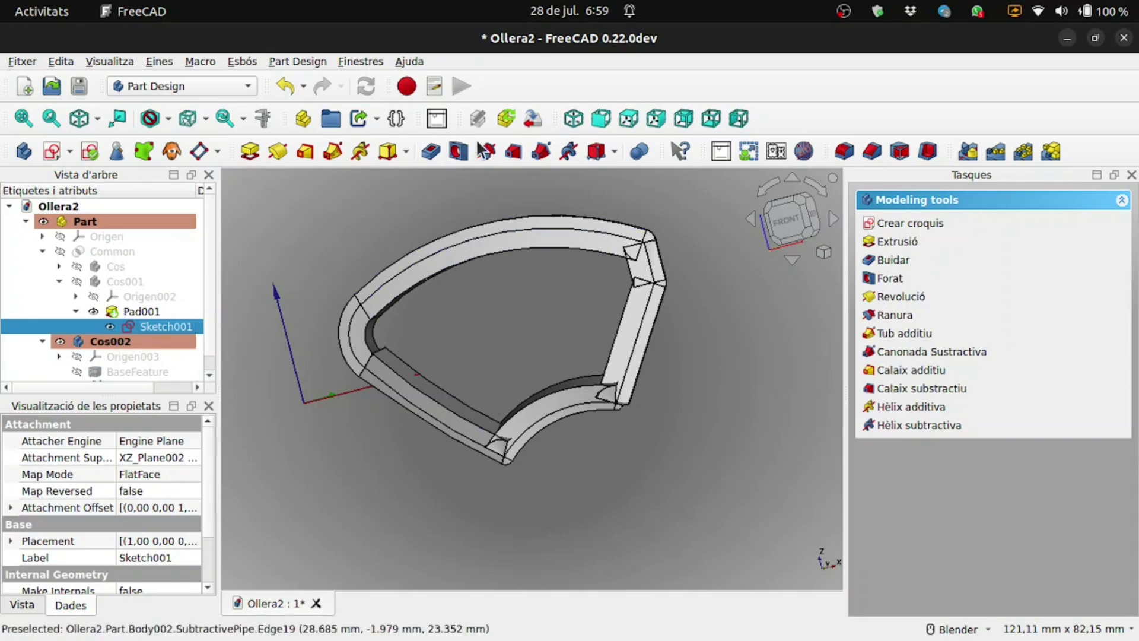
# Hide Cos002, show the Common solid in isometric view, and reselect Sketch001.
pyautogui.click(572, 121)
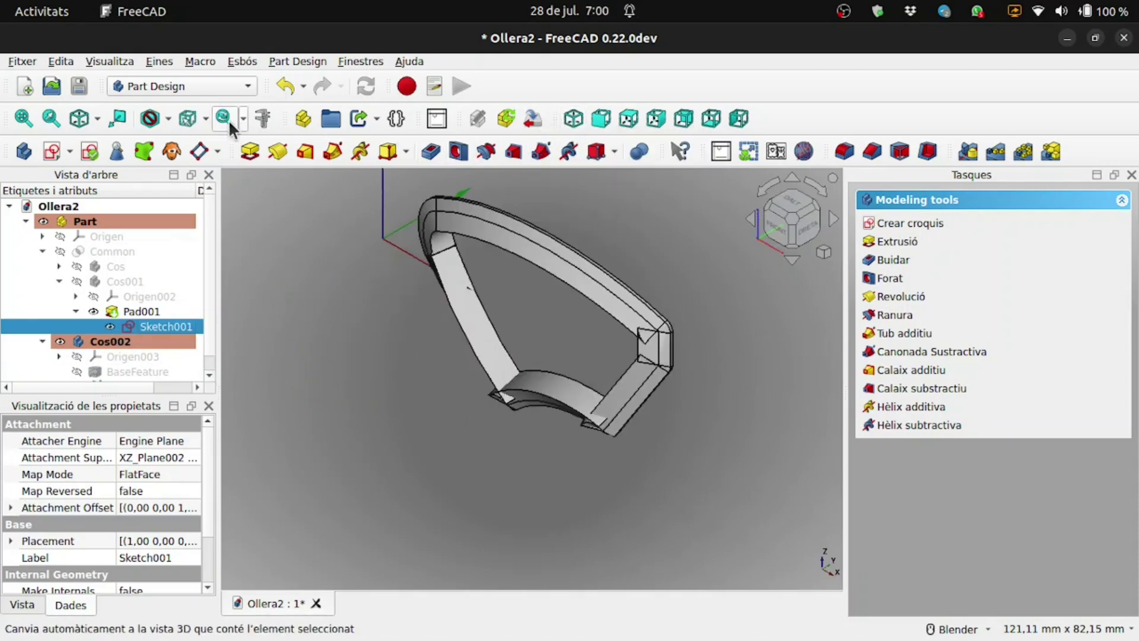
pyautogui.click(57, 341)
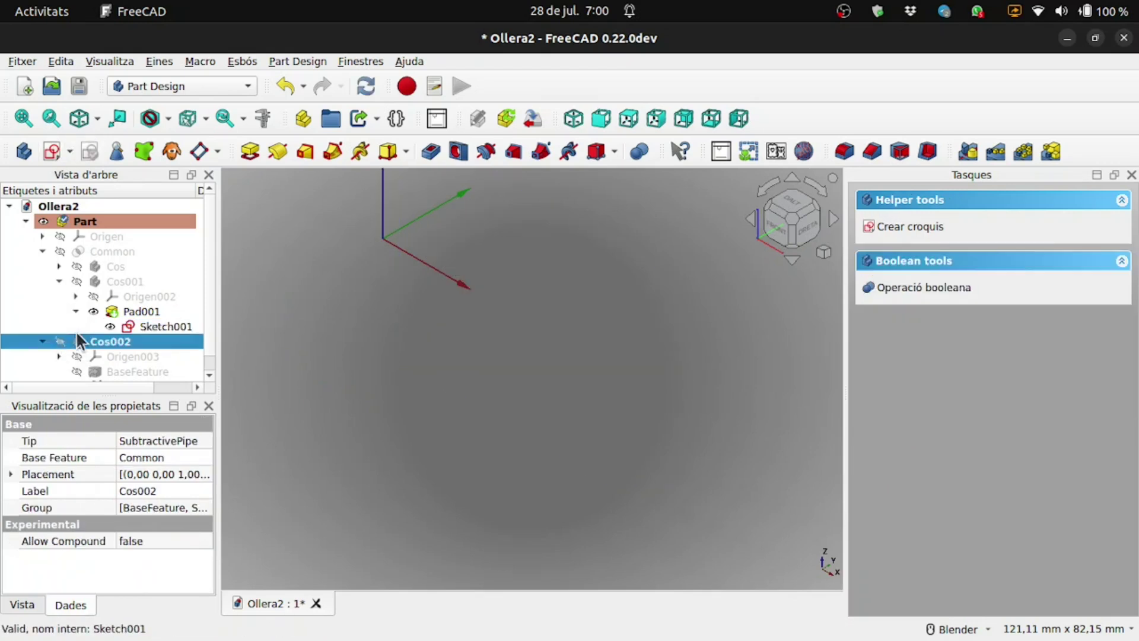
pyautogui.click(59, 251)
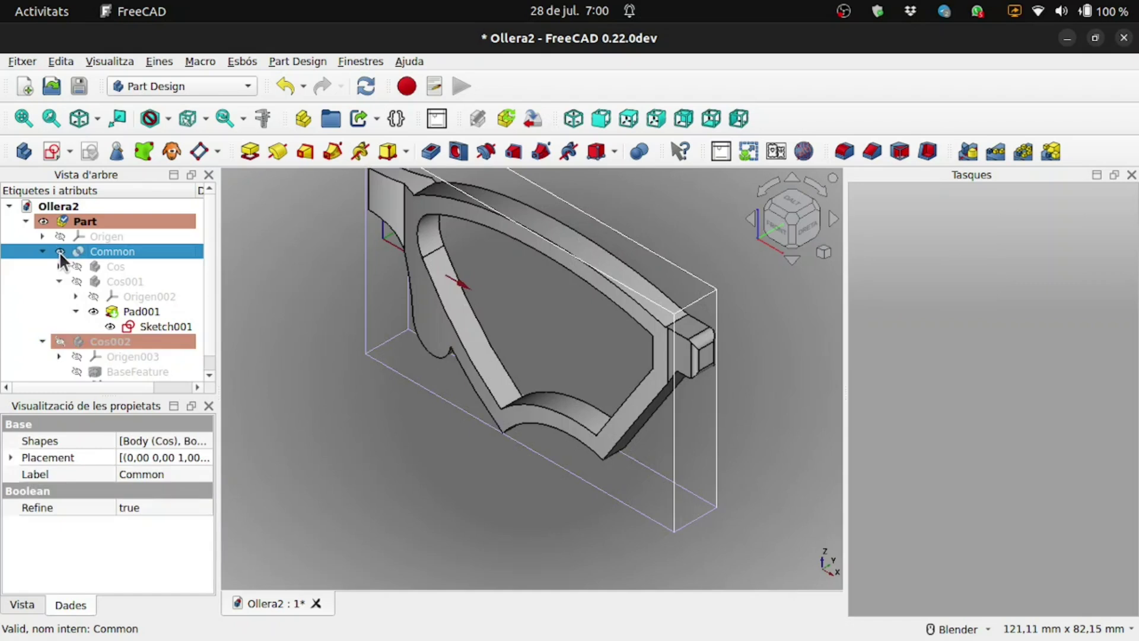
pyautogui.click(108, 326)
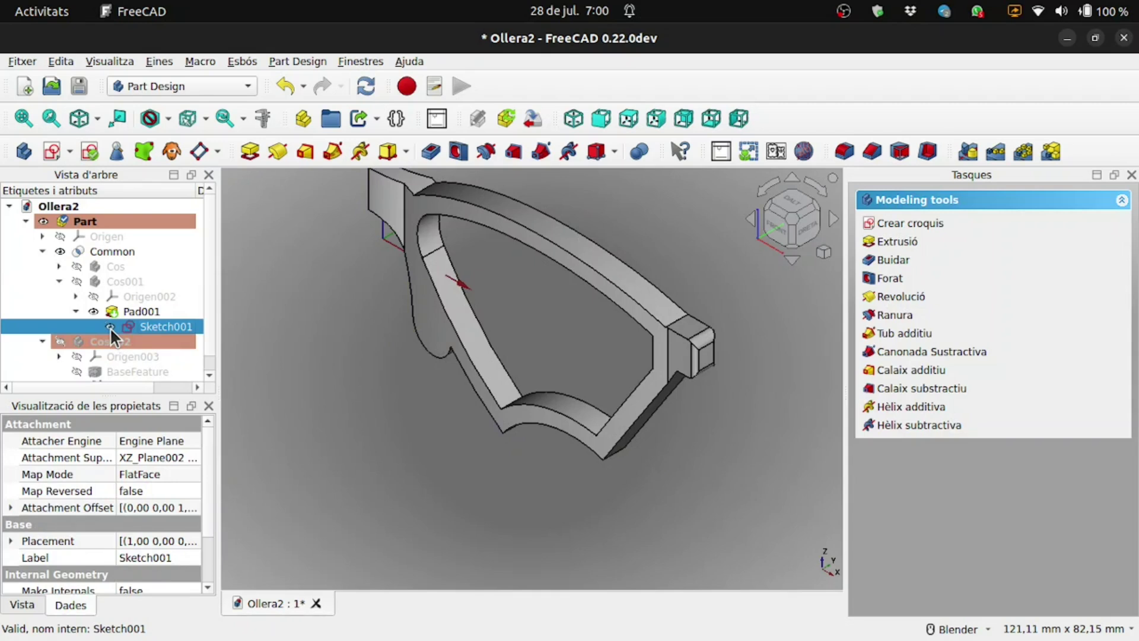
pyautogui.scroll(-3, 319, 357)
pyautogui.moveTo(357, 404); pyautogui.dragTo(362, 365, button='middle')
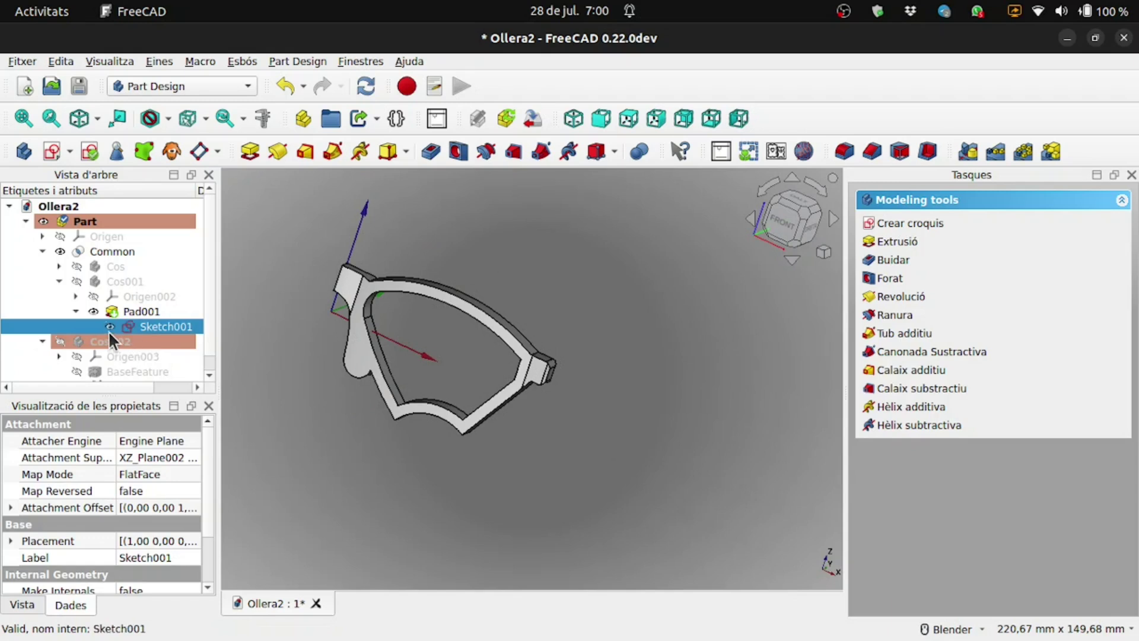
pyautogui.click(73, 280)
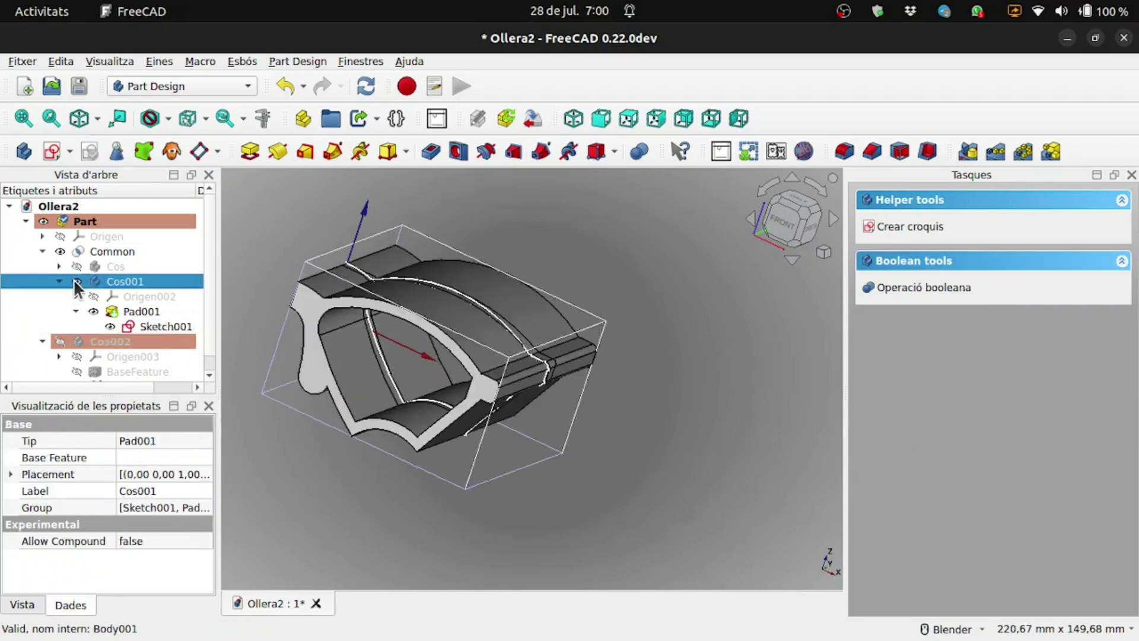
pyautogui.click(115, 325)
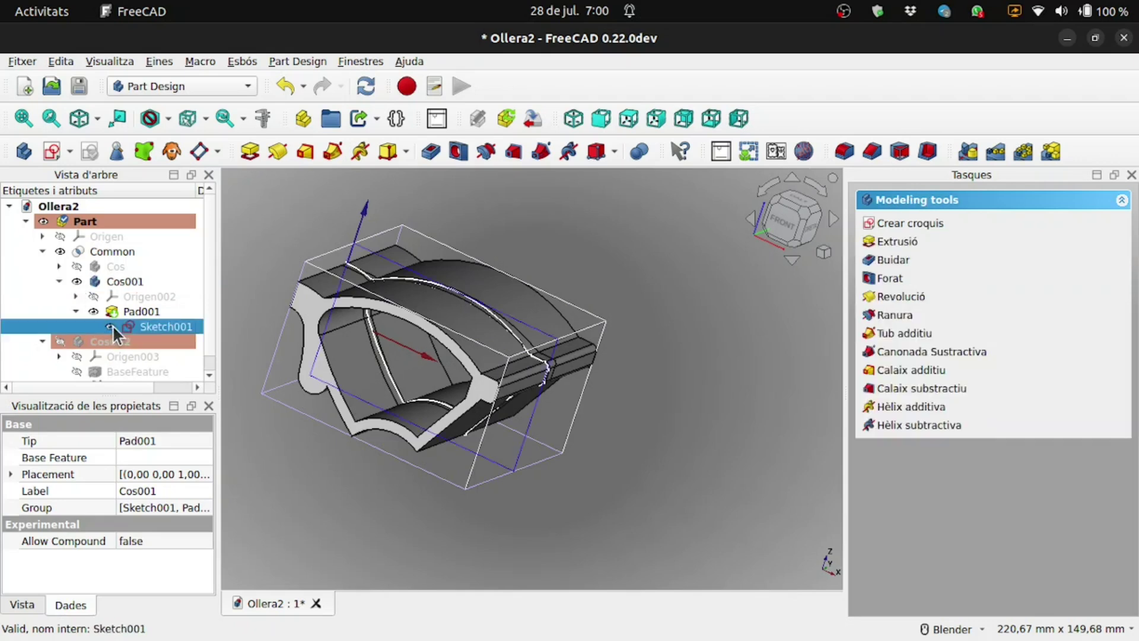
pyautogui.click(112, 325)
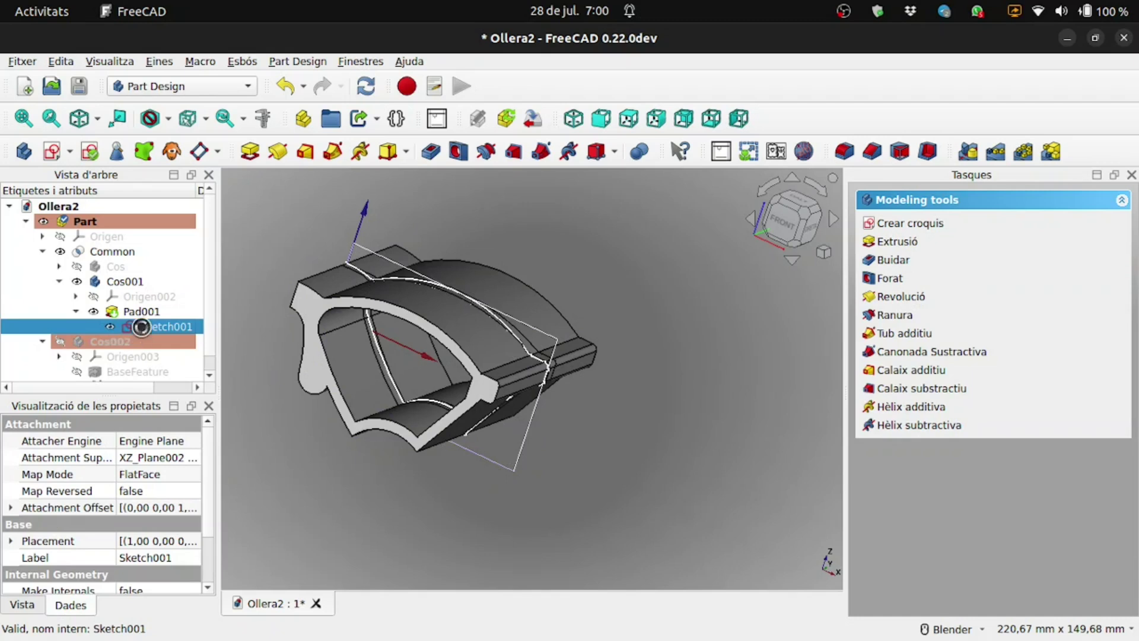
# Delete the two arcs at the lower corner of the lens rim.
pyautogui.scroll(5, 356, 457)
pyautogui.scroll(-1, 410, 419)
pyautogui.scroll(-2, 486, 418)
pyautogui.scroll(2, 534, 412)
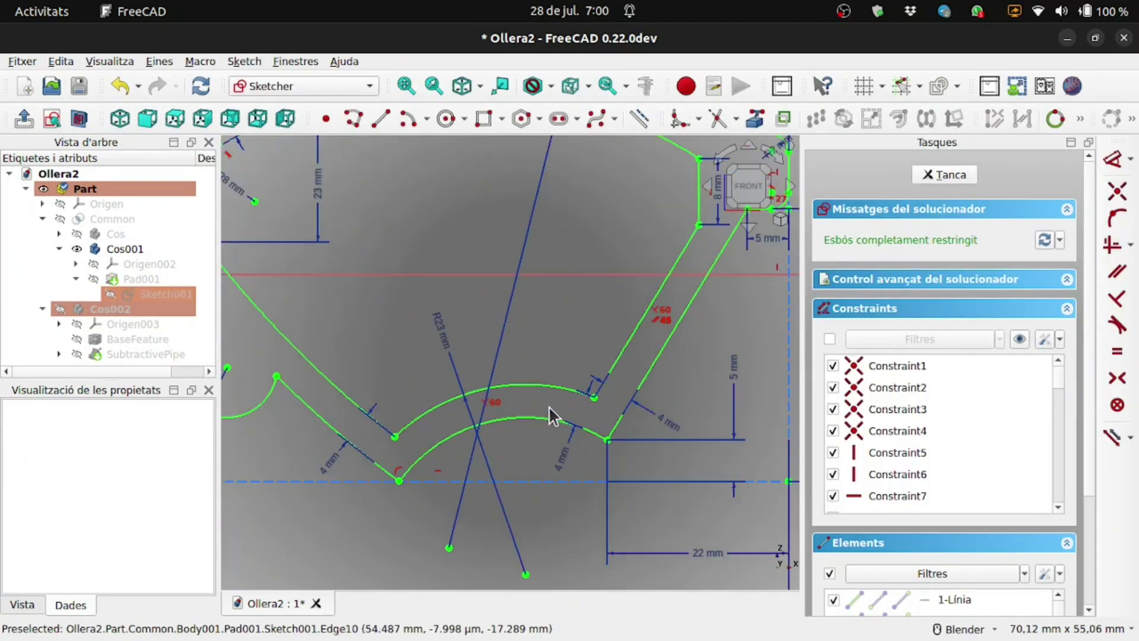
pyautogui.click(528, 385)
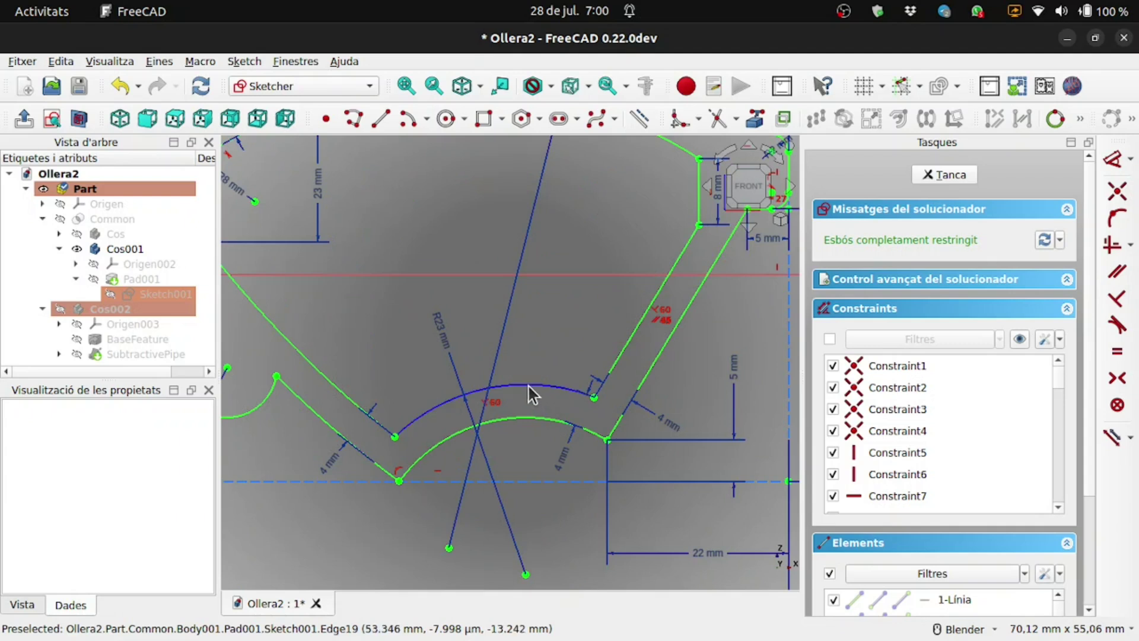
pyautogui.press('Delete')
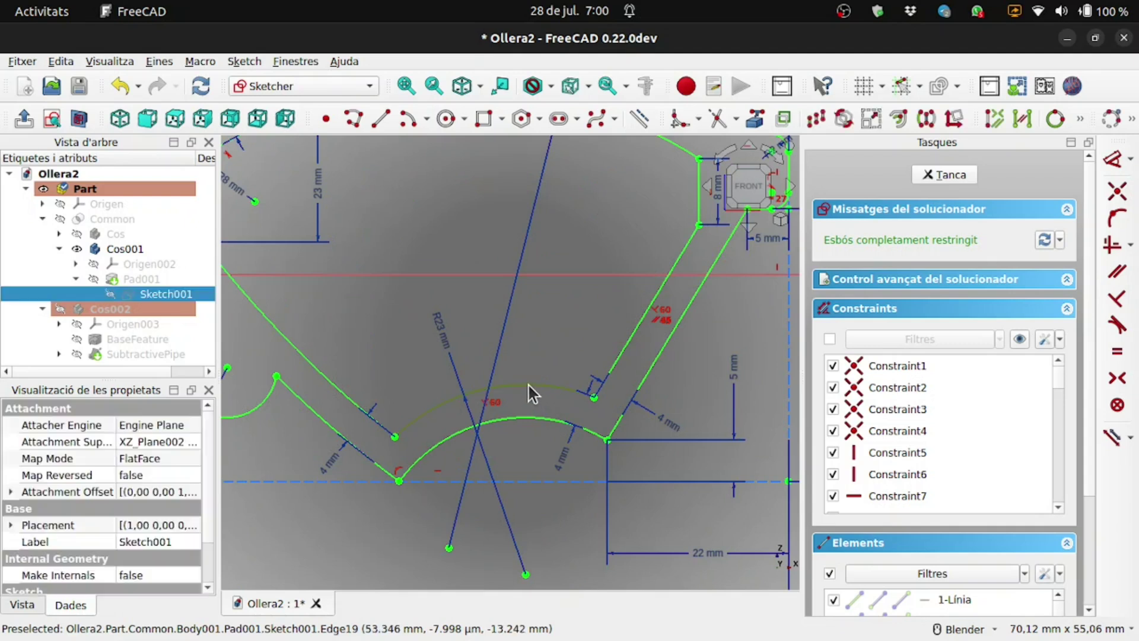
pyautogui.click(531, 418)
pyautogui.press('Delete')
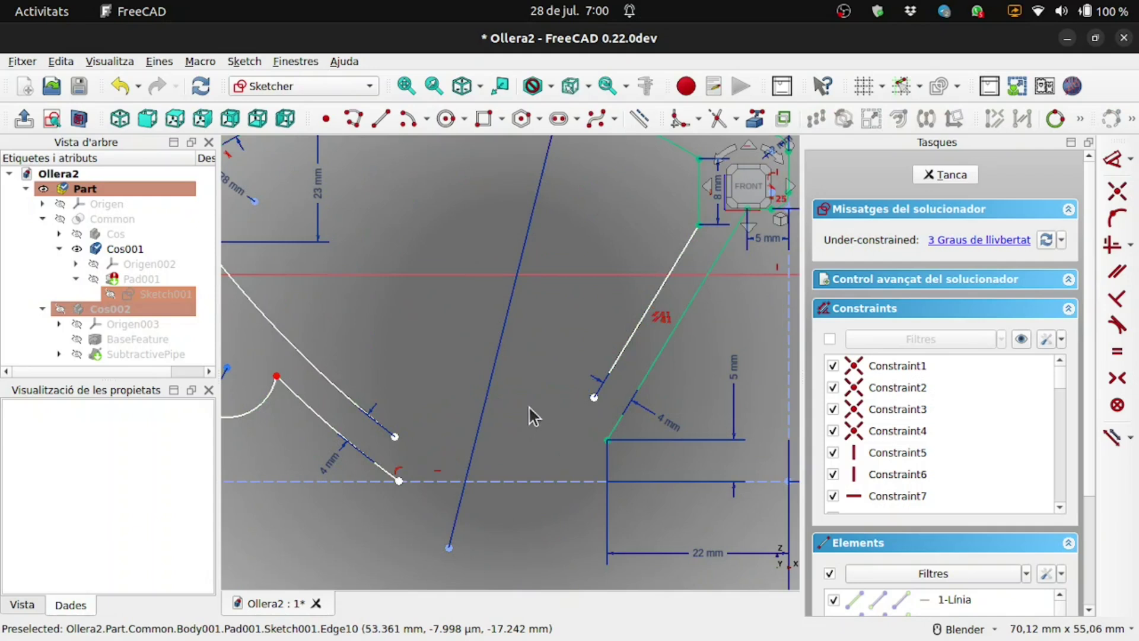
# Draw a centre arc ending at the line's endpoint and close the sketch.
pyautogui.click(407, 118)
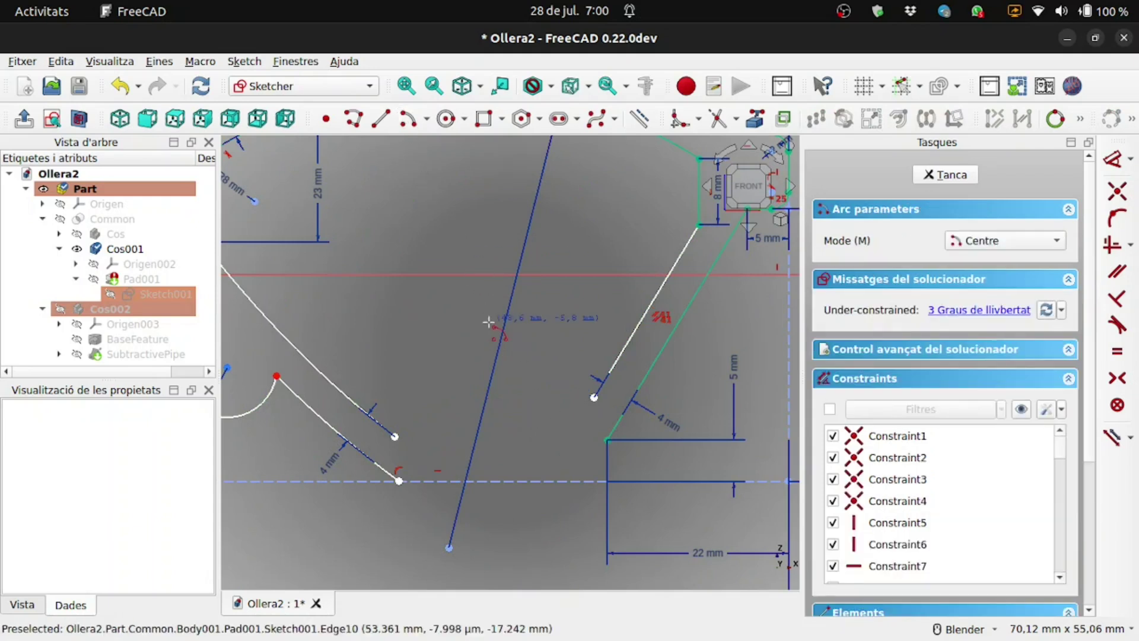
pyautogui.click(395, 438)
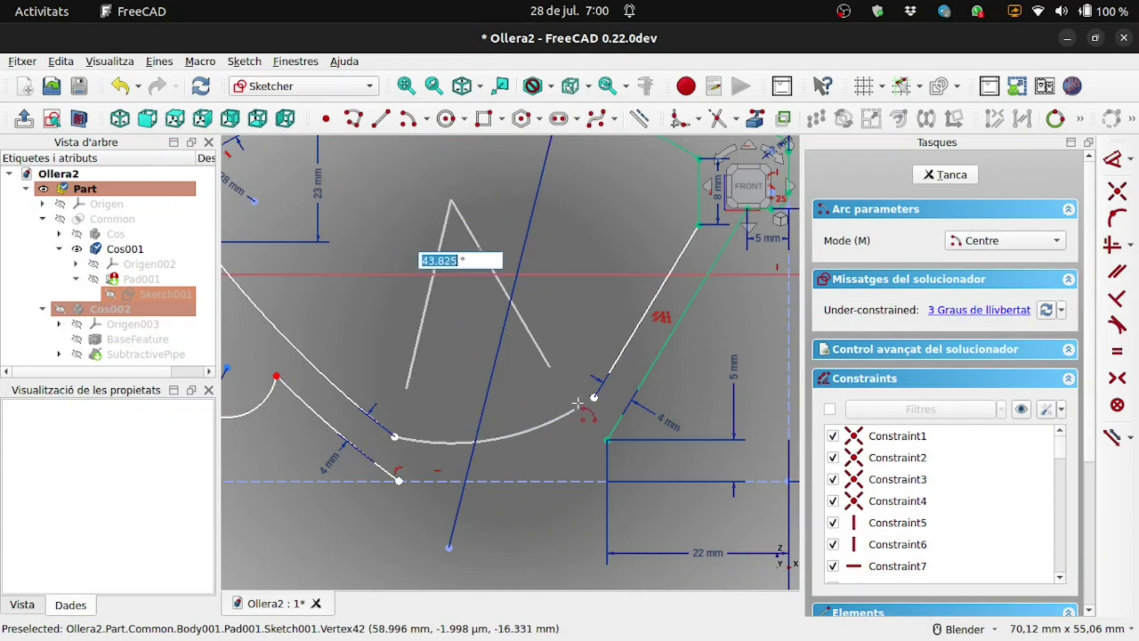
pyautogui.click(593, 397)
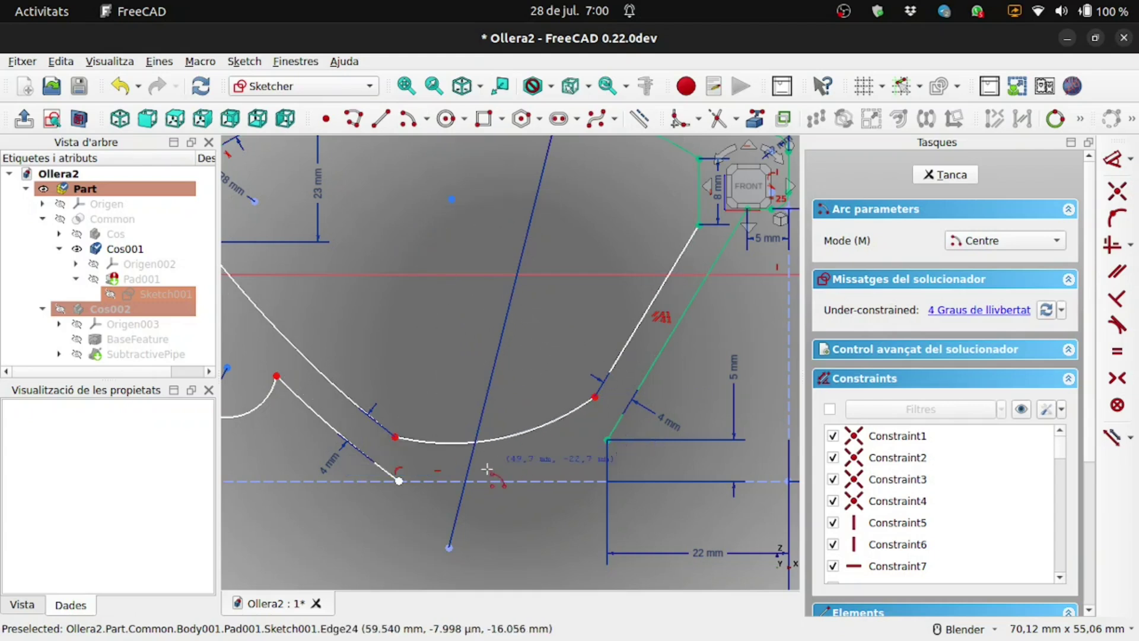
pyautogui.click(451, 199)
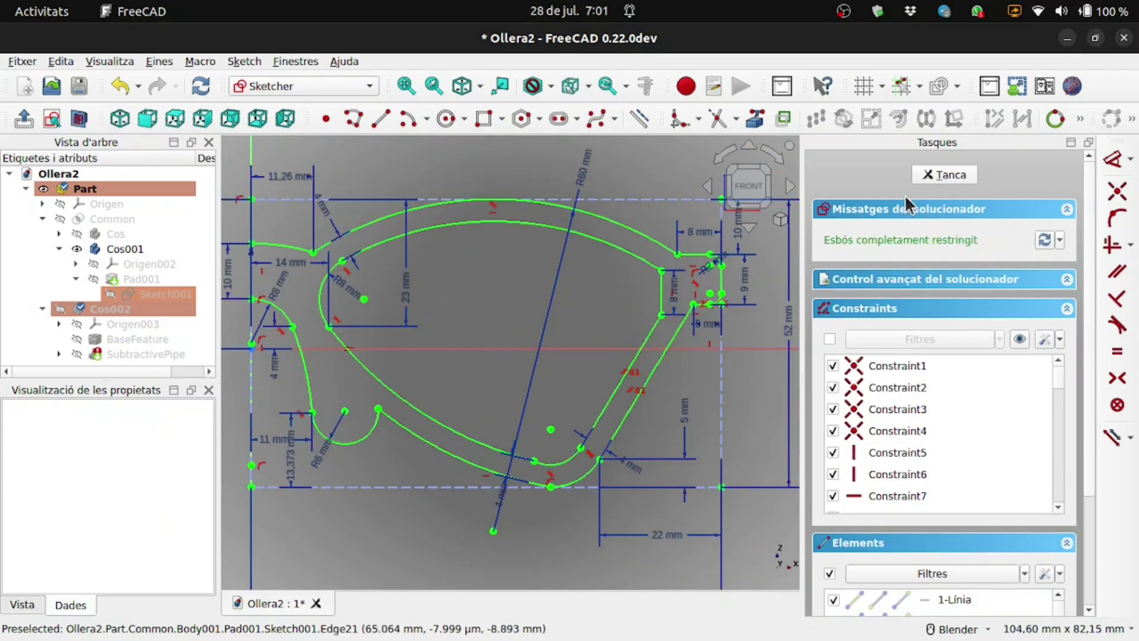
pyautogui.click(924, 175)
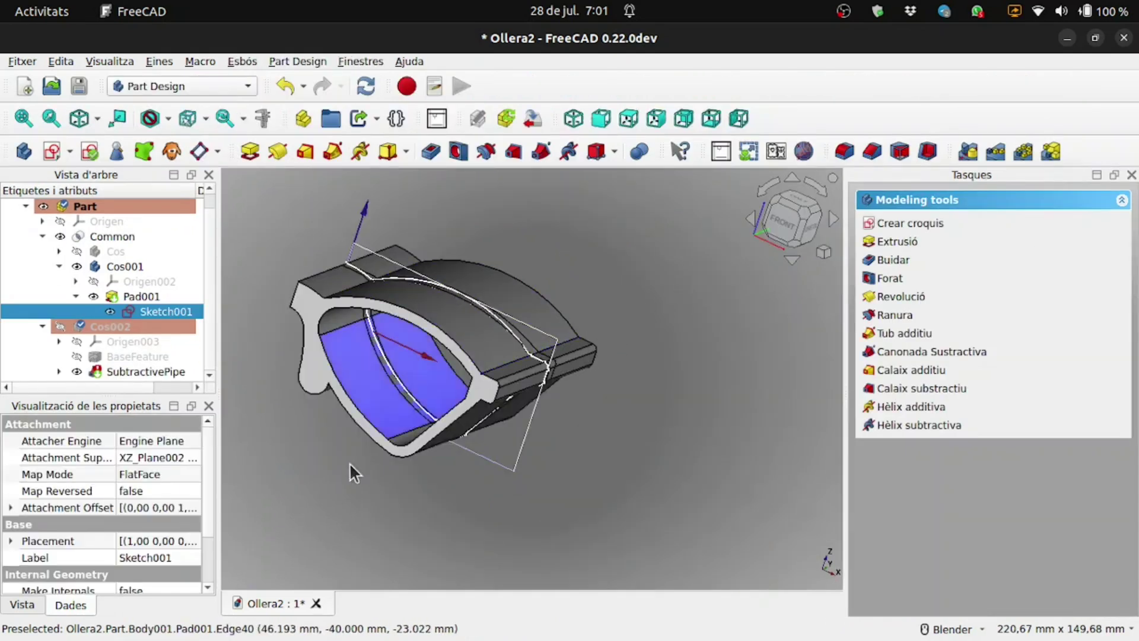
# Hide Sketch001 and Common, and show the Cos002 body and its BaseFeature.
pyautogui.click(109, 310)
pyautogui.click(94, 295)
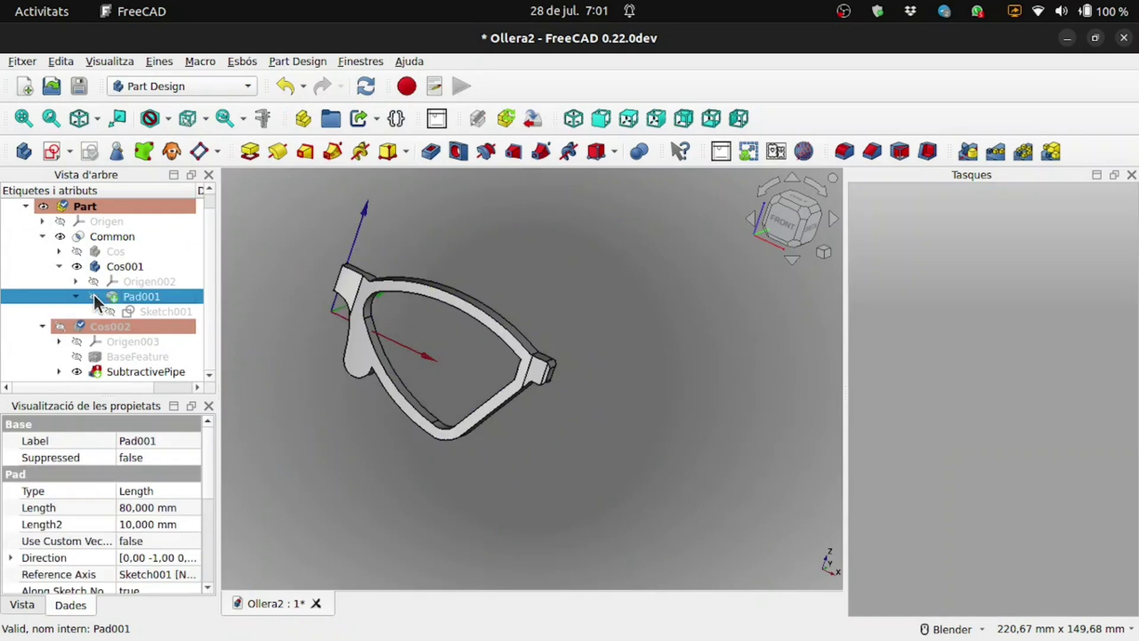
pyautogui.click(77, 266)
pyautogui.click(64, 236)
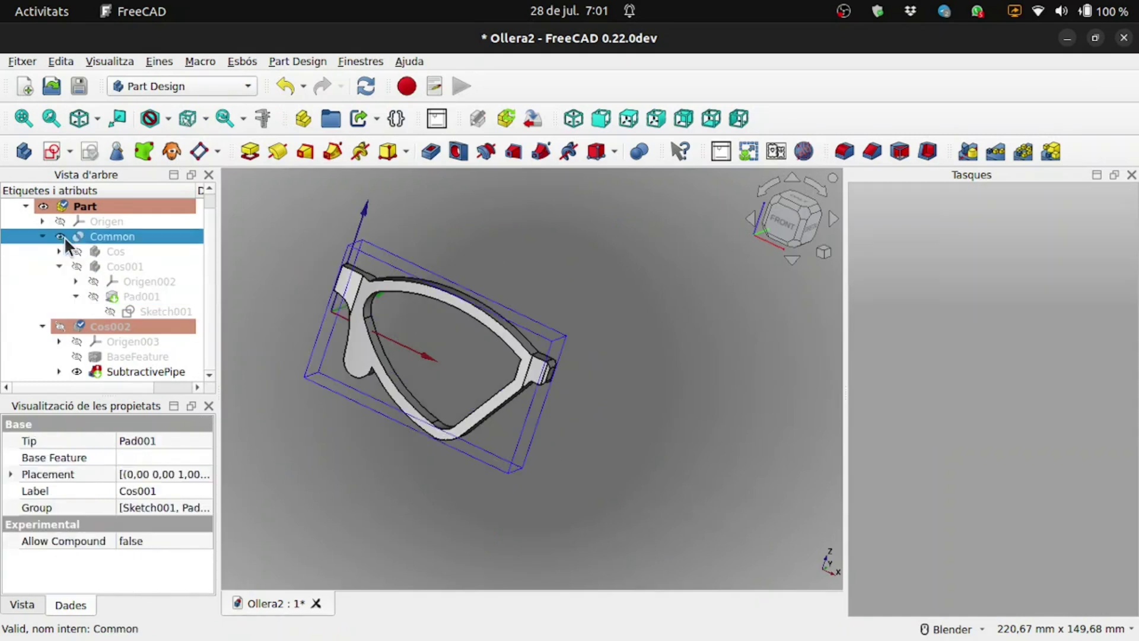
pyautogui.click(42, 235)
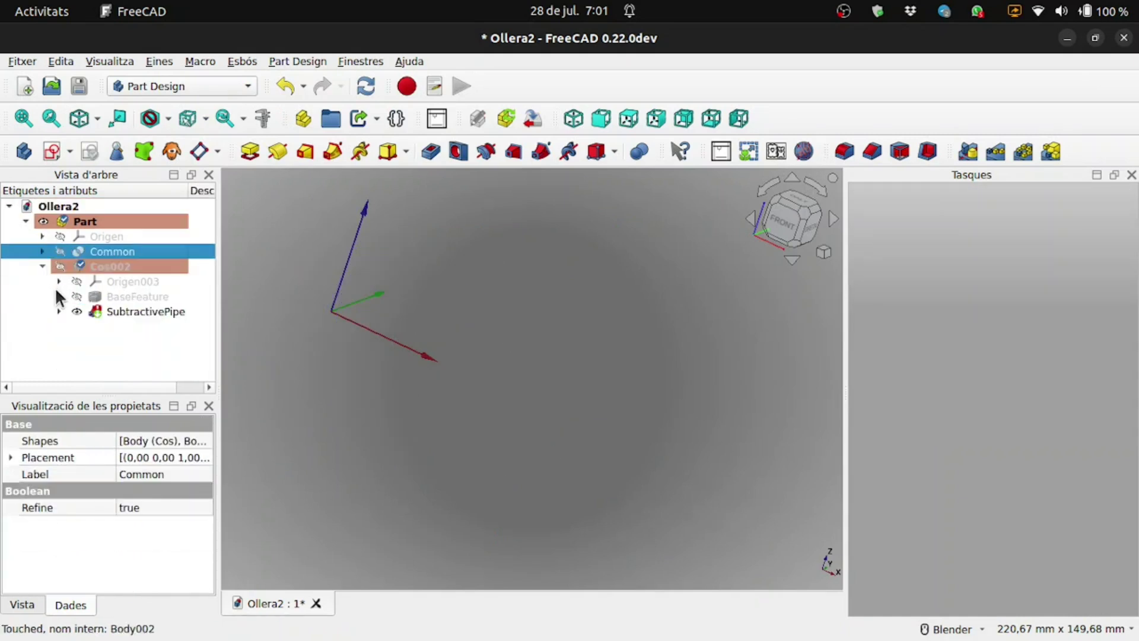
pyautogui.click(57, 267)
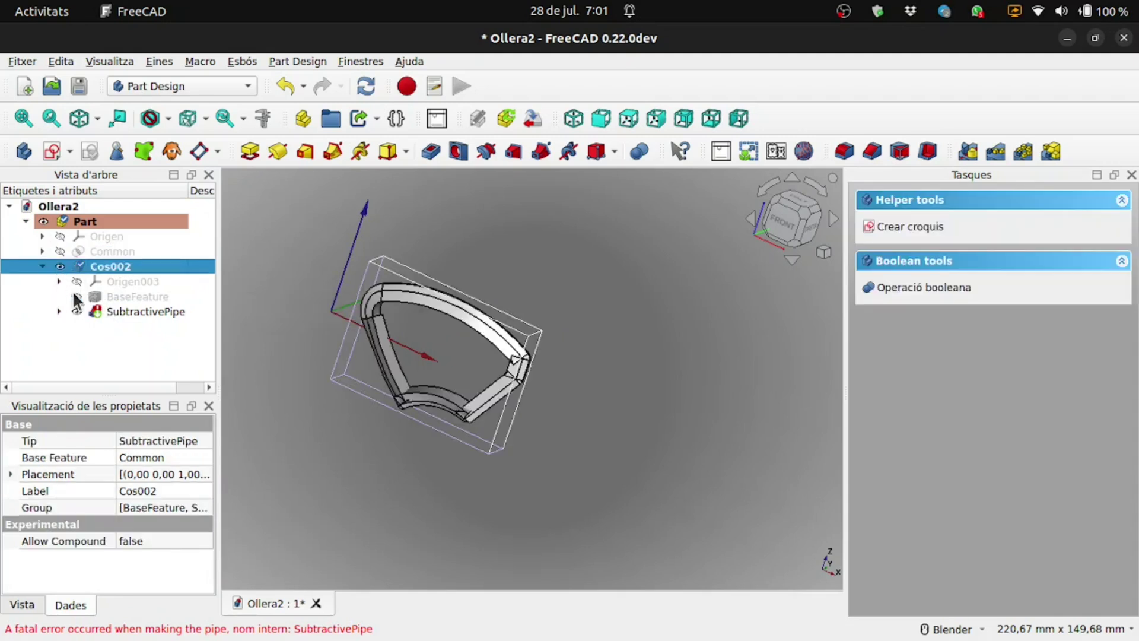
pyautogui.moveTo(145, 312)
pyautogui.click(77, 296)
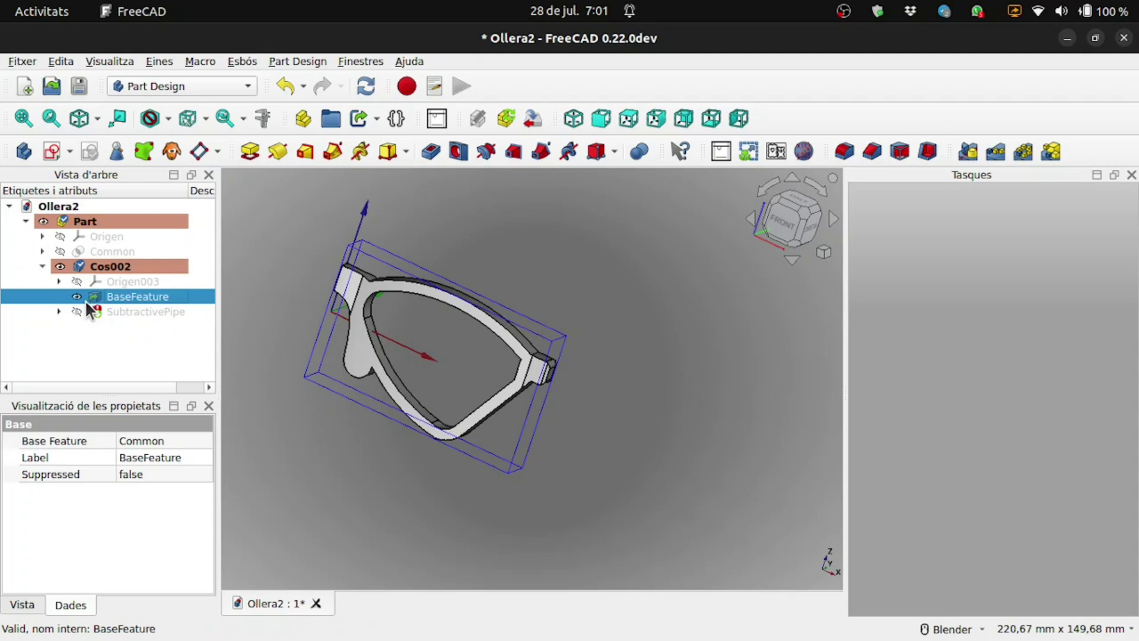
# Mark the Ollera2 document to recompute, recompute it, and show the SubtractivePipe result.
pyautogui.rightClick(72, 205)
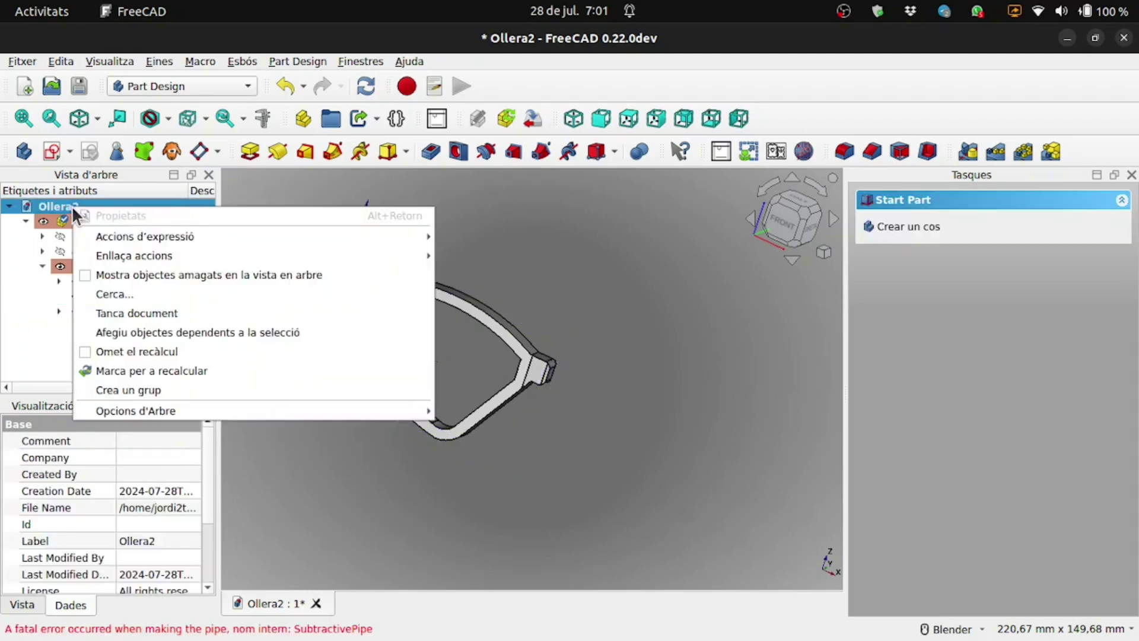
pyautogui.click(145, 371)
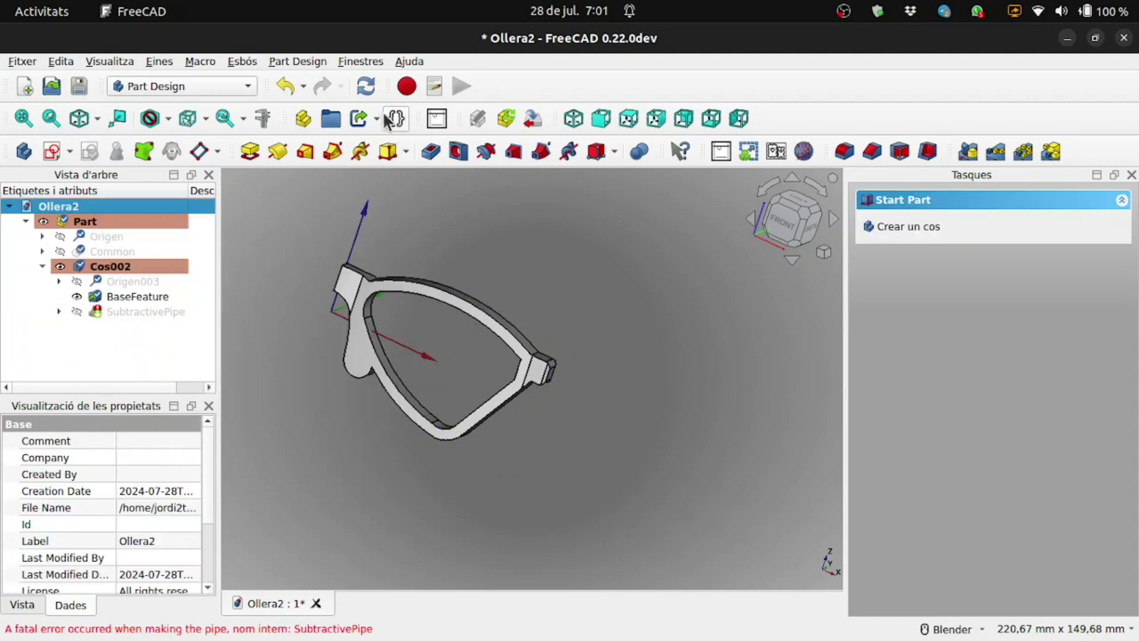
pyautogui.click(366, 86)
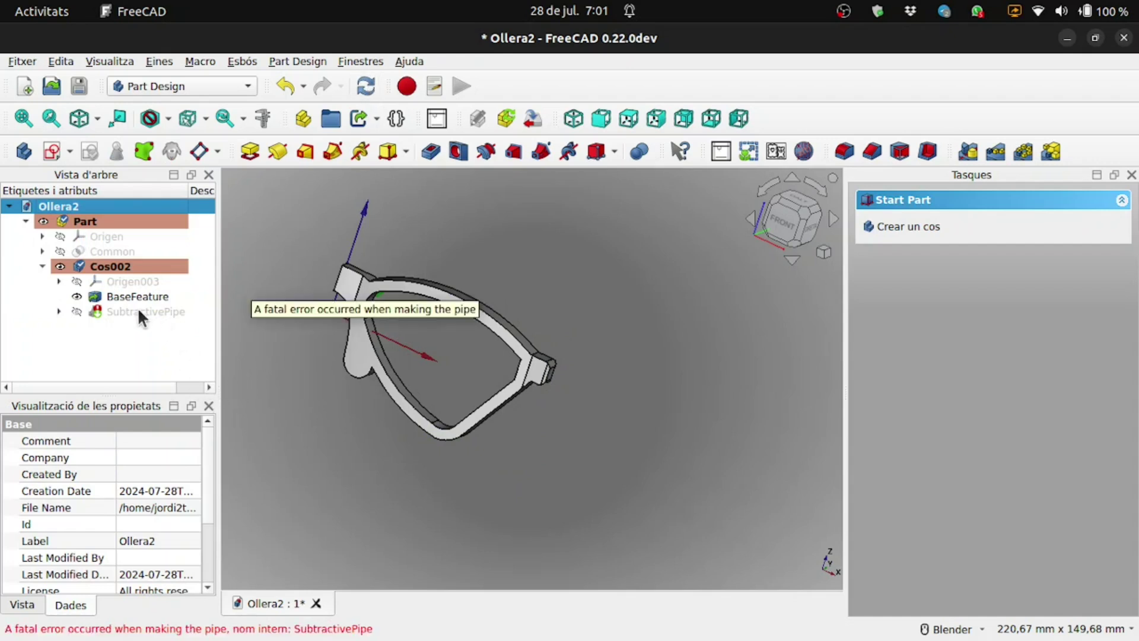
pyautogui.click(76, 311)
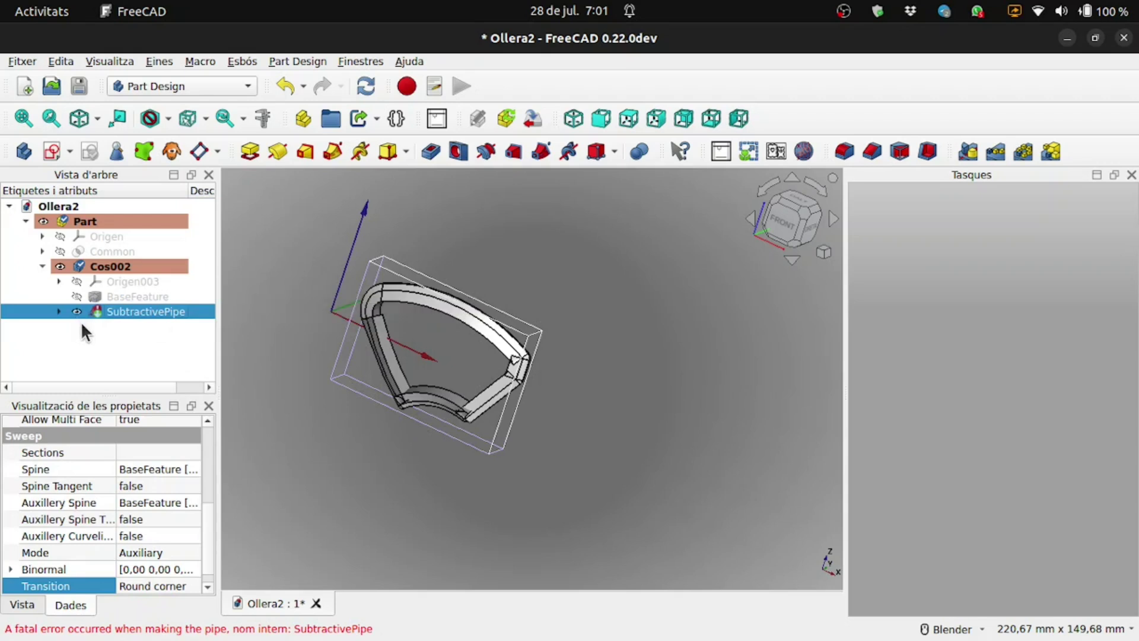
# Reopen the SubtractivePipe, review its profile and BaseFeature path edges, and accept.
pyautogui.rightClick(122, 316)
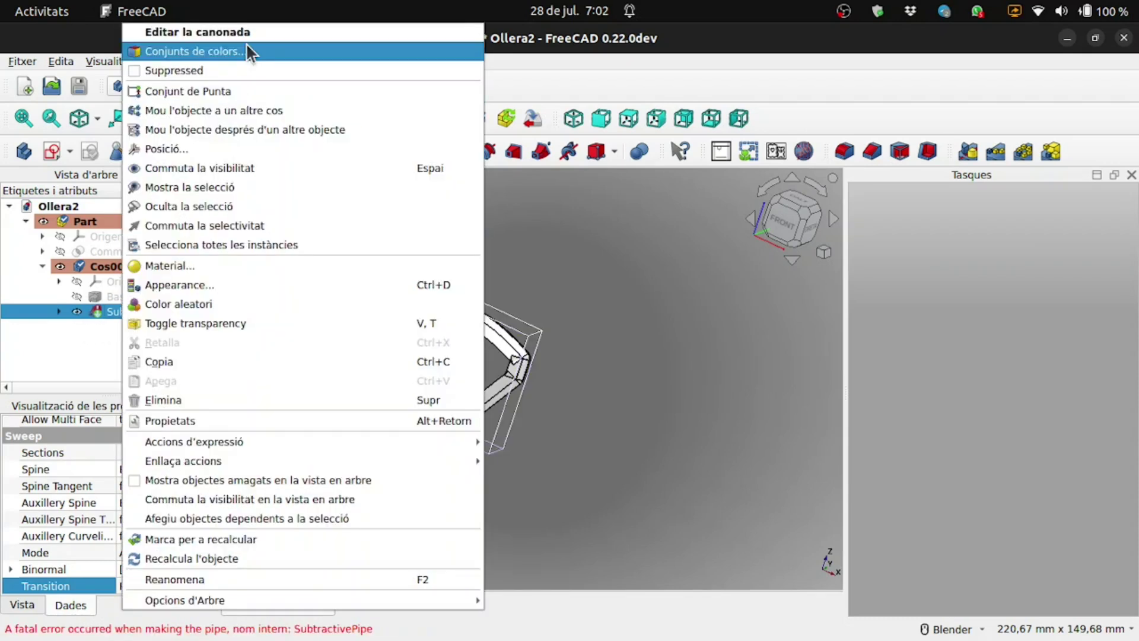
pyautogui.click(247, 34)
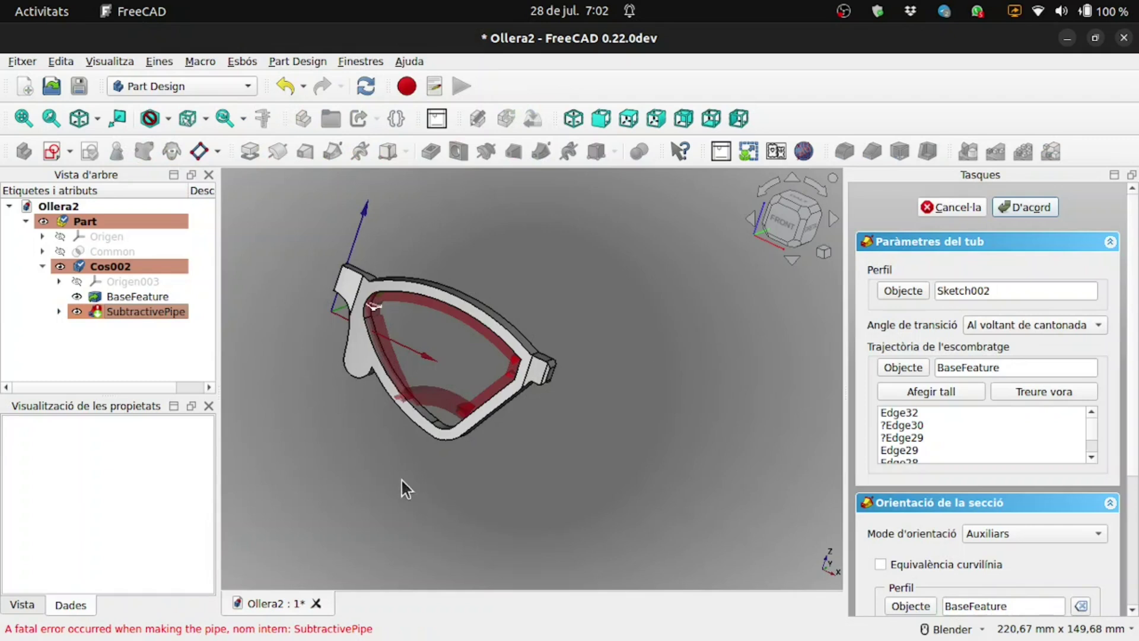
pyautogui.scroll(5, 406, 464)
pyautogui.scroll(2, 472, 405)
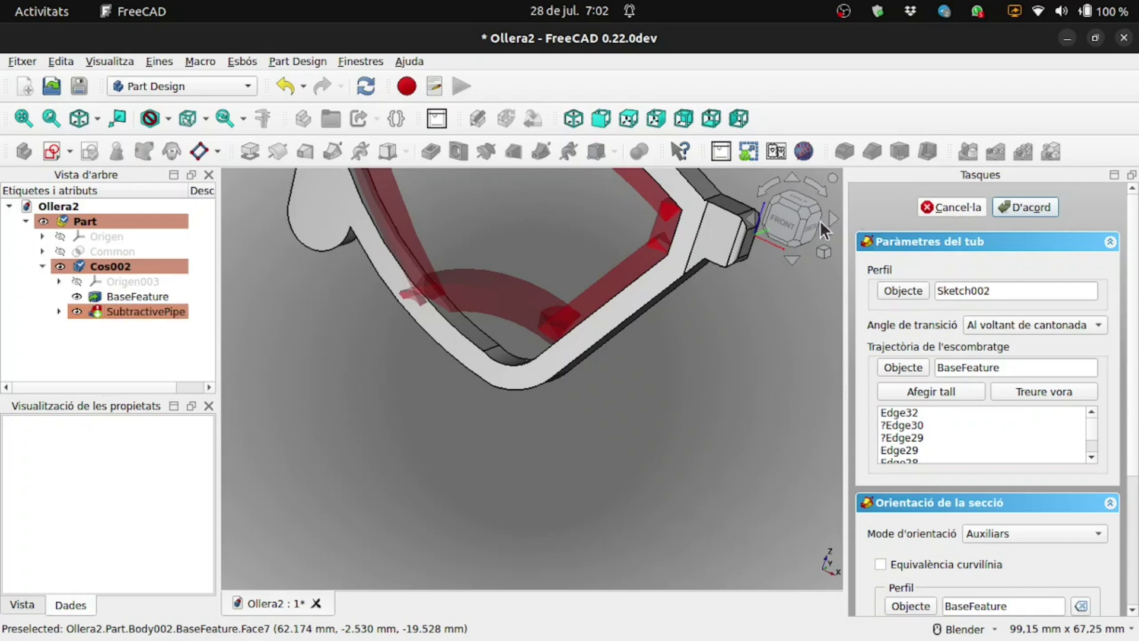
pyautogui.press('Return')
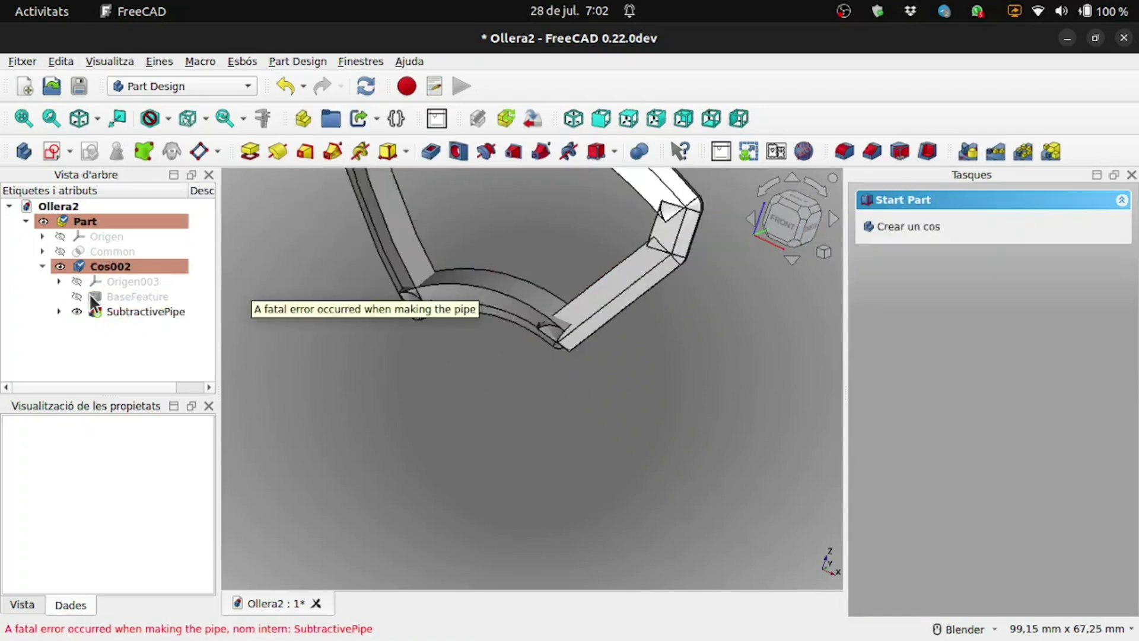
# Open Sketch001 and constrain the upper corner arc tangent to its adjoining line.
pyautogui.click(42, 251)
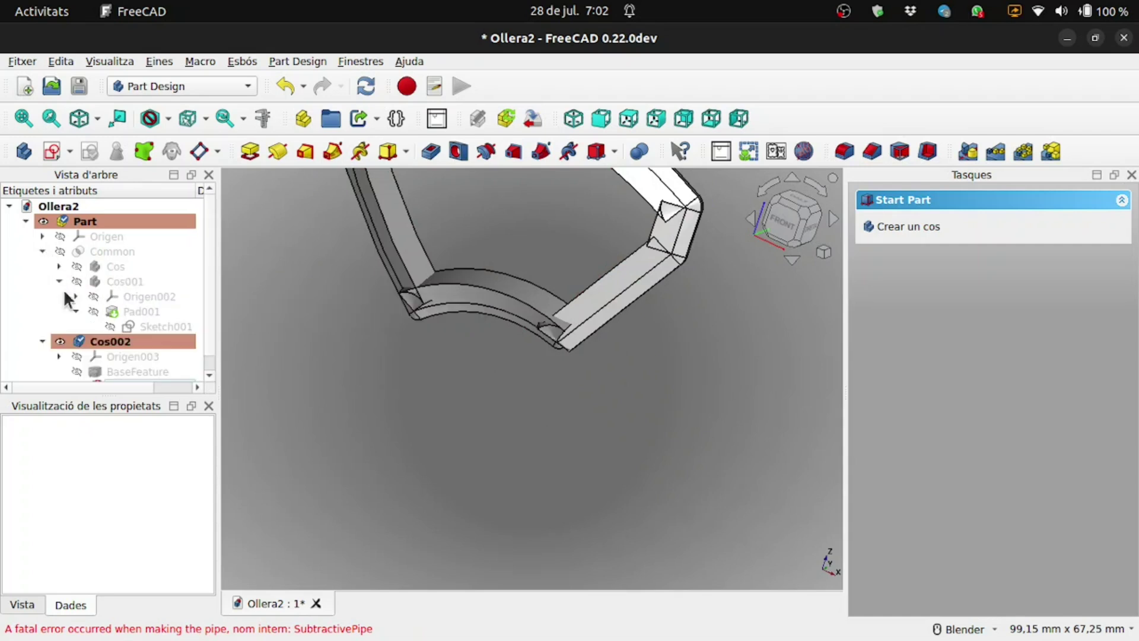
pyautogui.doubleClick(145, 326)
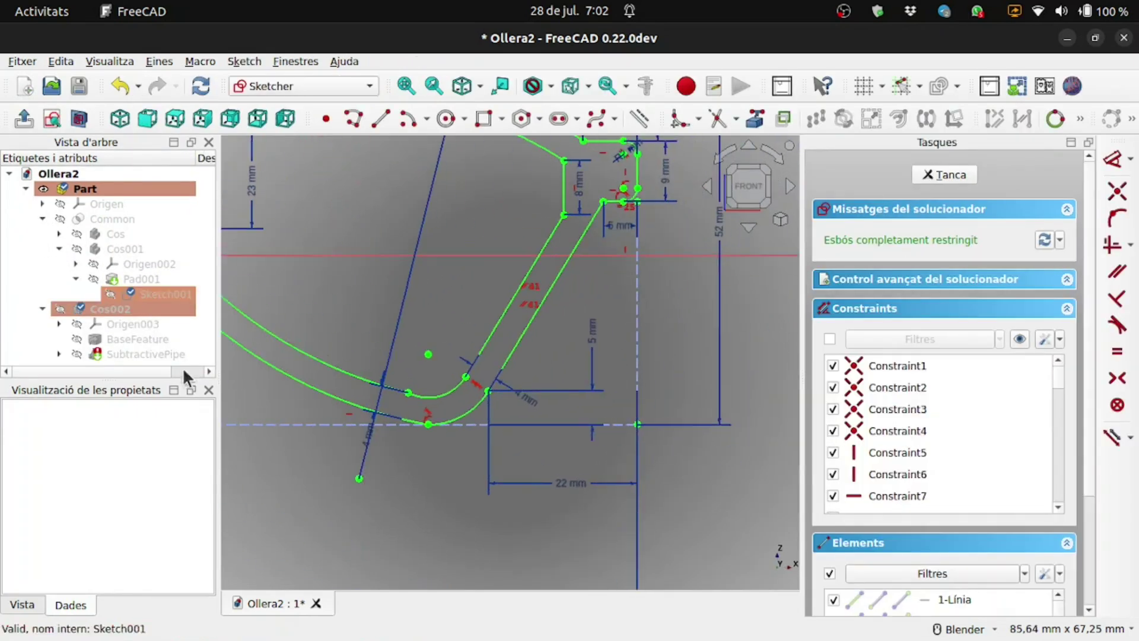
pyautogui.scroll(2, 443, 399)
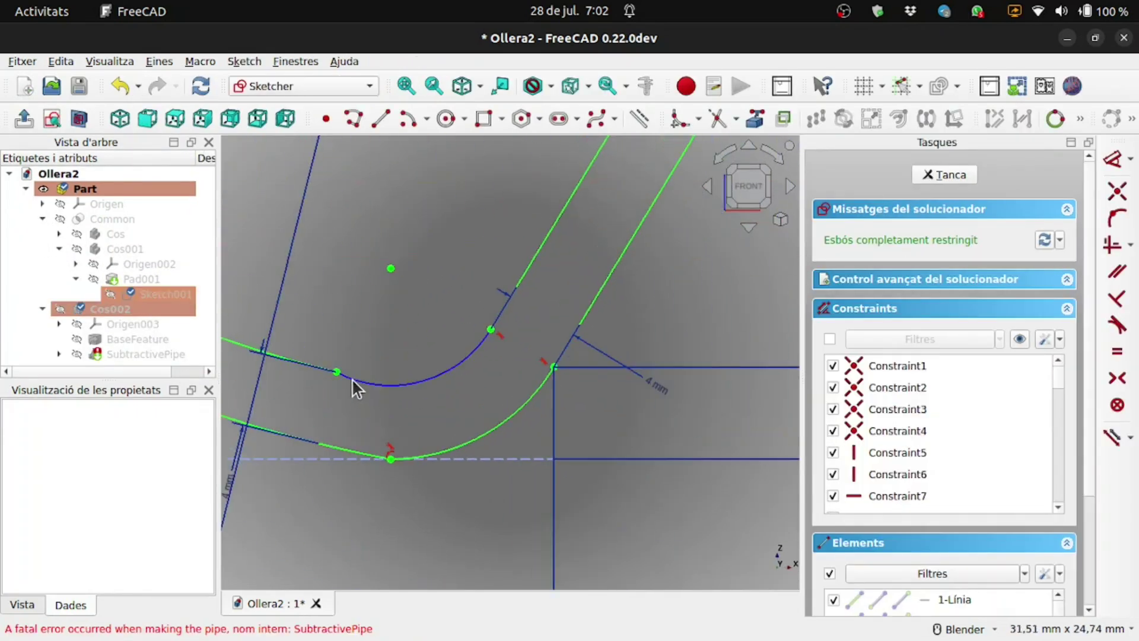
pyautogui.click(361, 380)
pyautogui.click(309, 364)
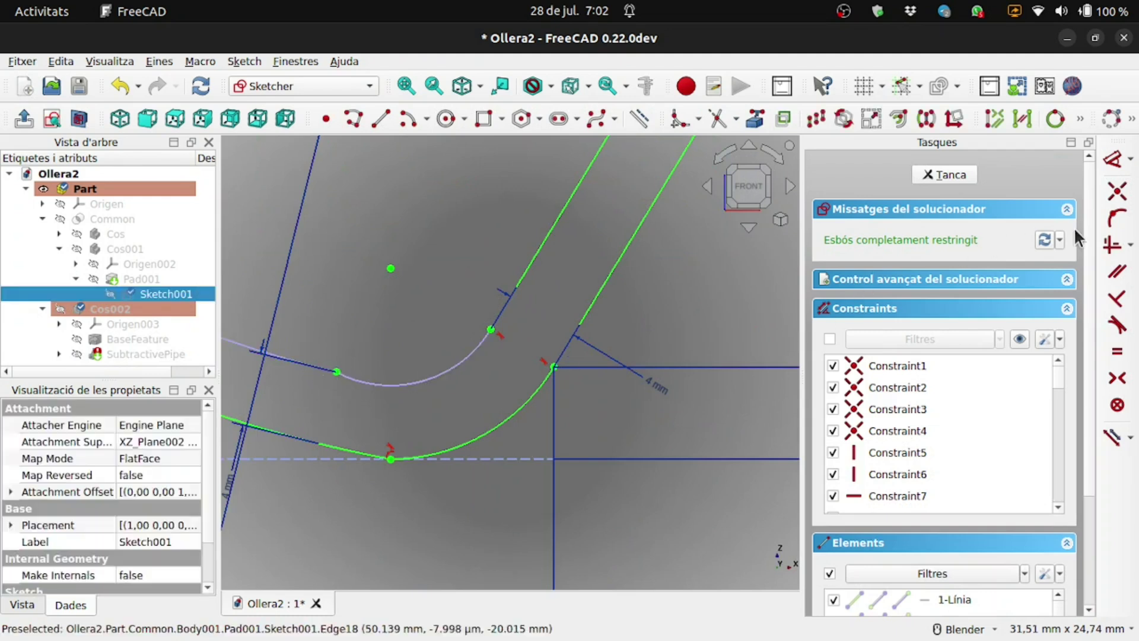
pyautogui.click(1116, 326)
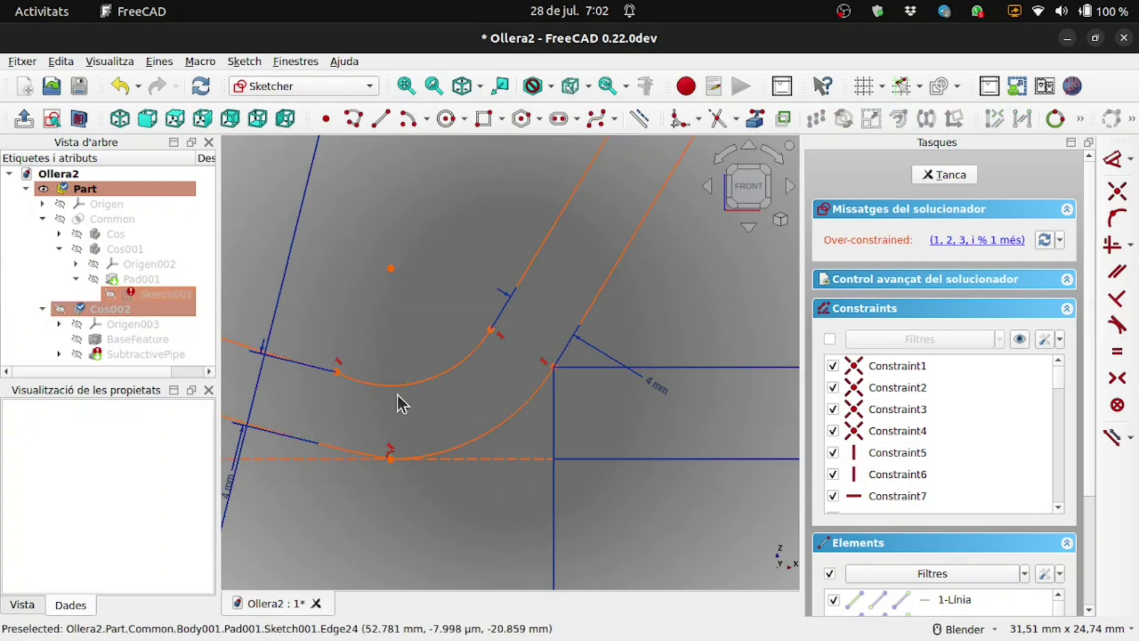
pyautogui.scroll(-2, 428, 309)
pyautogui.scroll(-2, 513, 284)
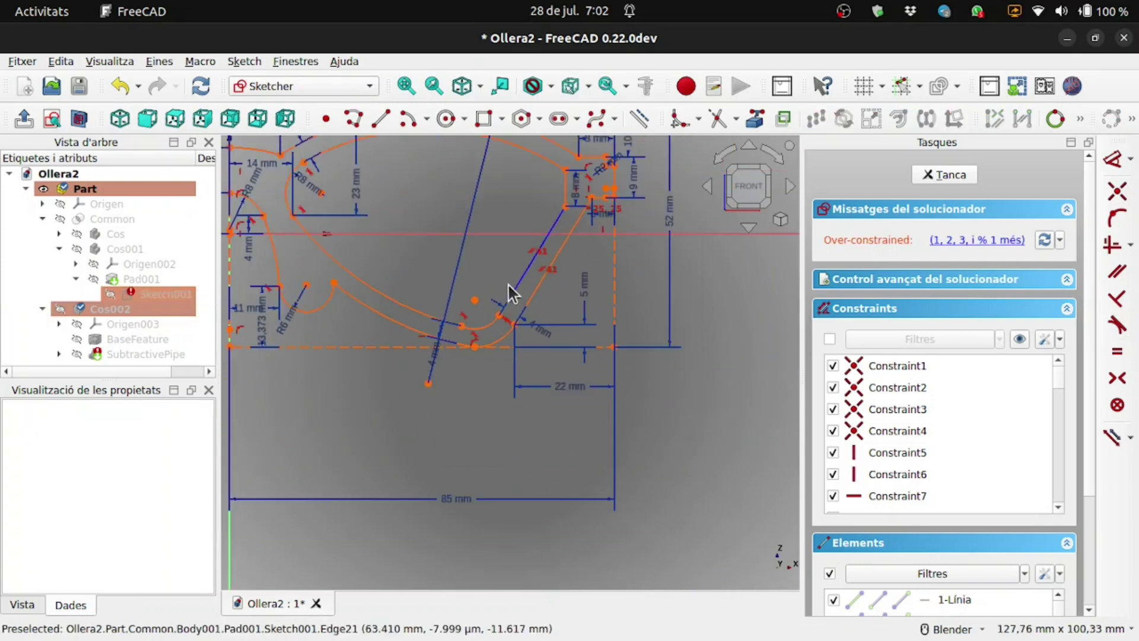
pyautogui.rightClick(500, 285)
pyautogui.click(957, 183)
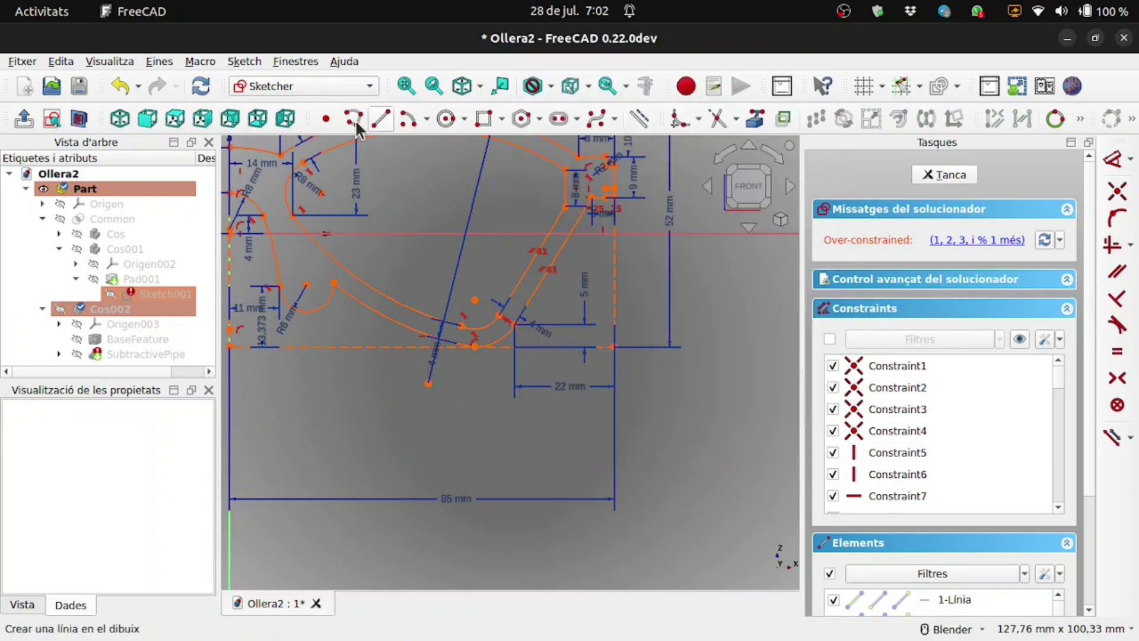
# Undo the over-constraint, delete the extra constraint, and make the lower fillet tangent.
pyautogui.click(120, 86)
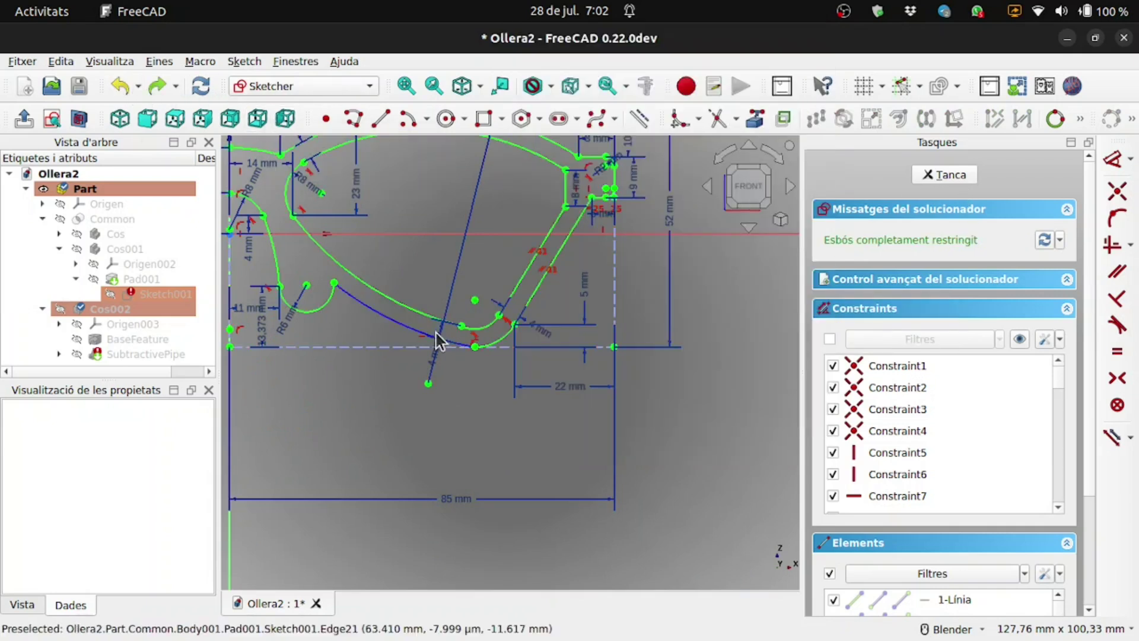
pyautogui.scroll(2, 439, 342)
pyautogui.scroll(1, 457, 330)
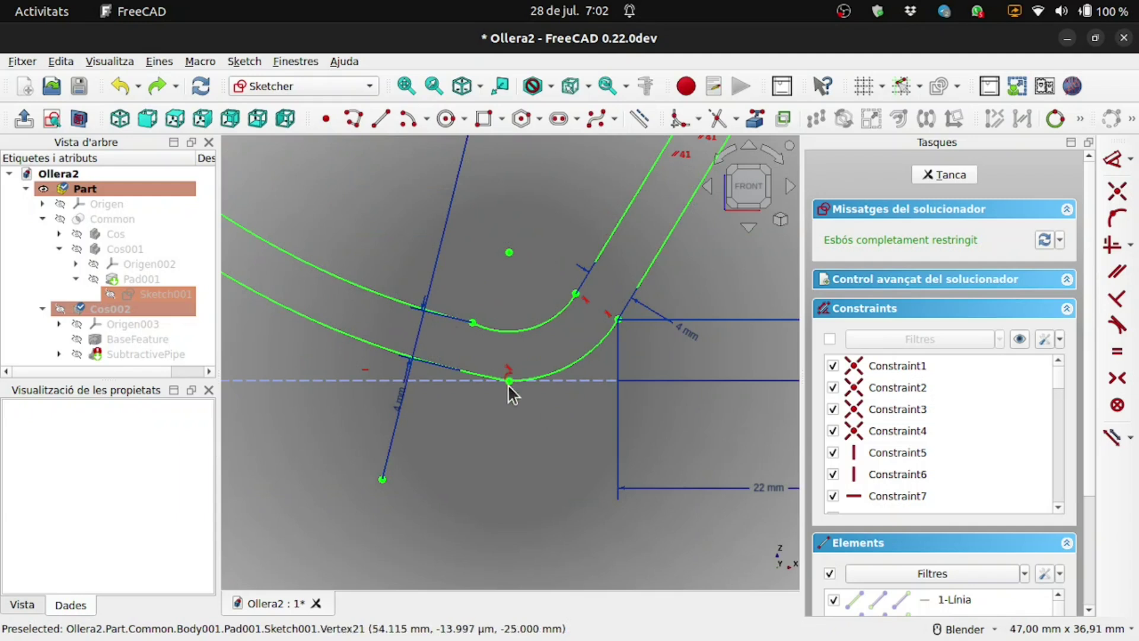
pyautogui.scroll(1, 508, 375)
pyautogui.scroll(1, 509, 386)
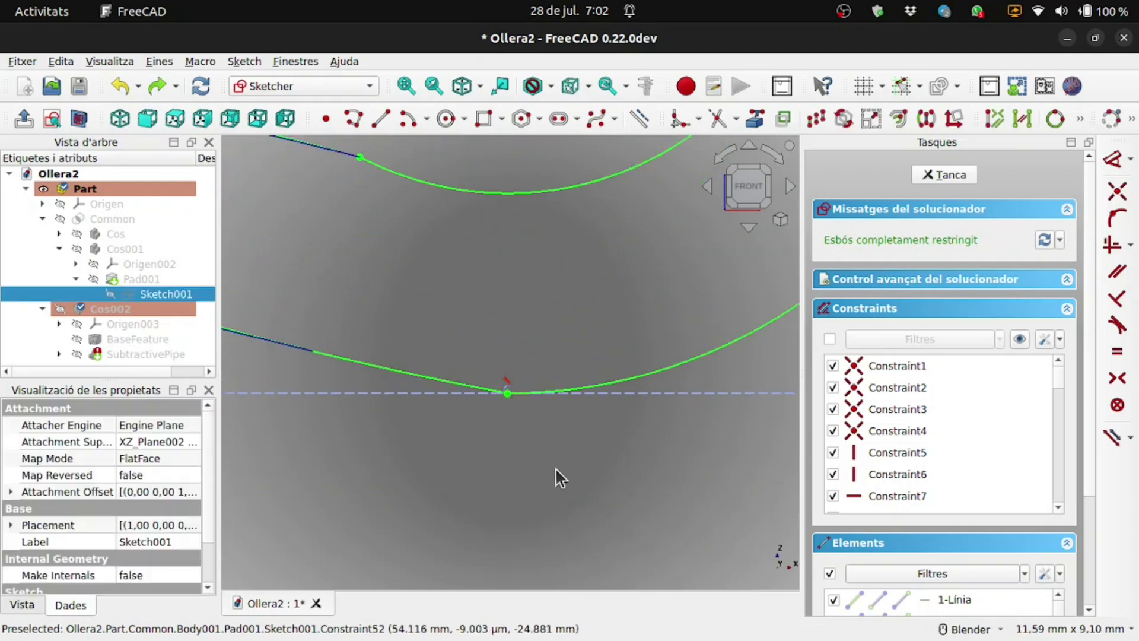
pyautogui.press('Delete')
pyautogui.scroll(-3, 546, 462)
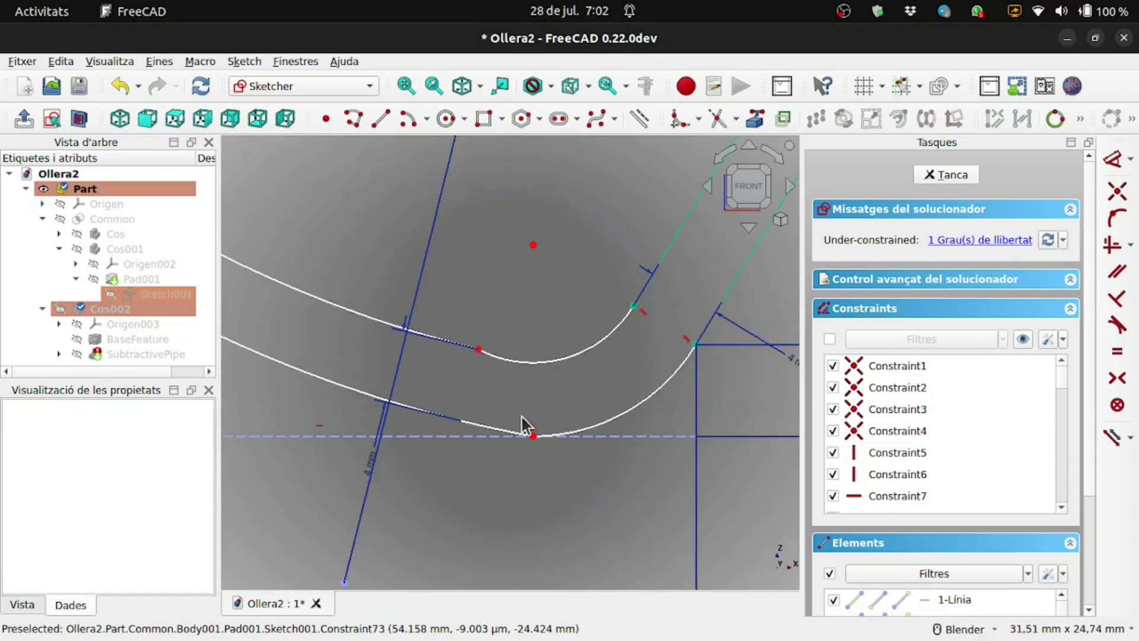
pyautogui.click(536, 432)
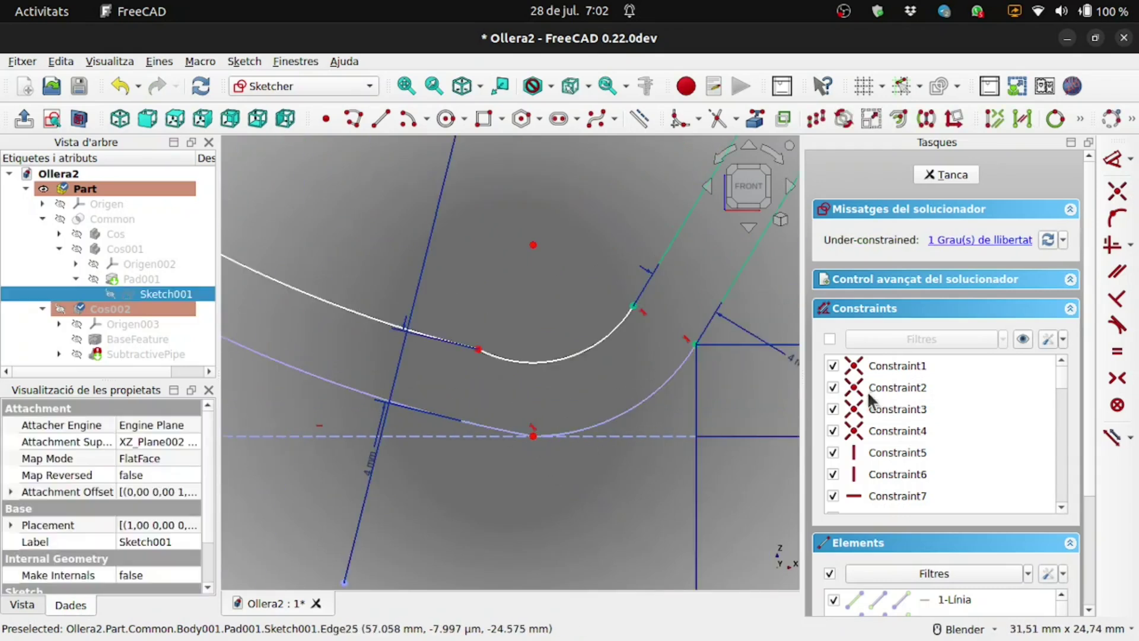
pyautogui.click(1119, 326)
# Review the fully constrained sketch and close it to return to Part Design.
pyautogui.scroll(-5, 504, 467)
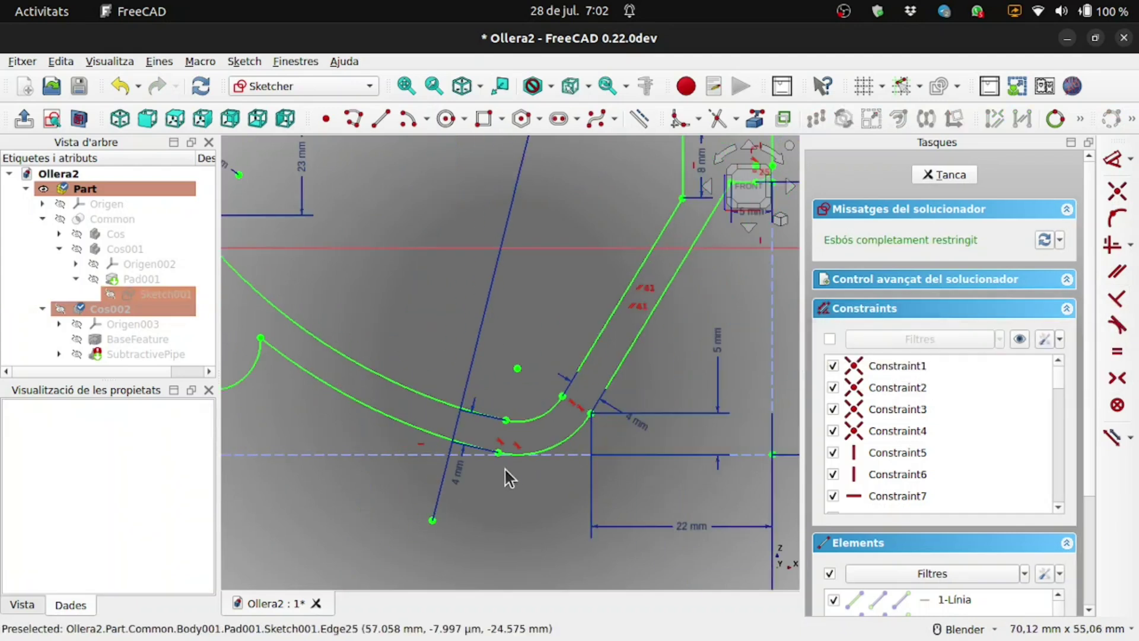
pyautogui.scroll(2, 569, 412)
pyautogui.scroll(4, 568, 411)
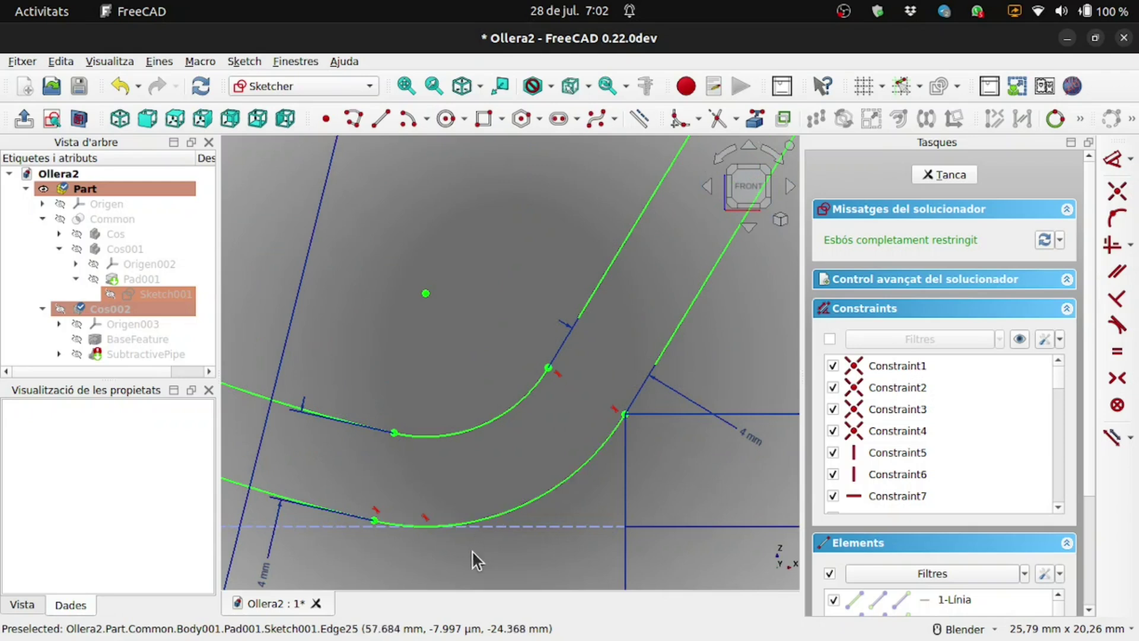
pyautogui.scroll(-5, 463, 501)
pyautogui.scroll(-5, 463, 502)
pyautogui.scroll(5, 436, 525)
pyautogui.scroll(-2, 435, 524)
pyautogui.scroll(-1, 436, 524)
pyautogui.click(943, 174)
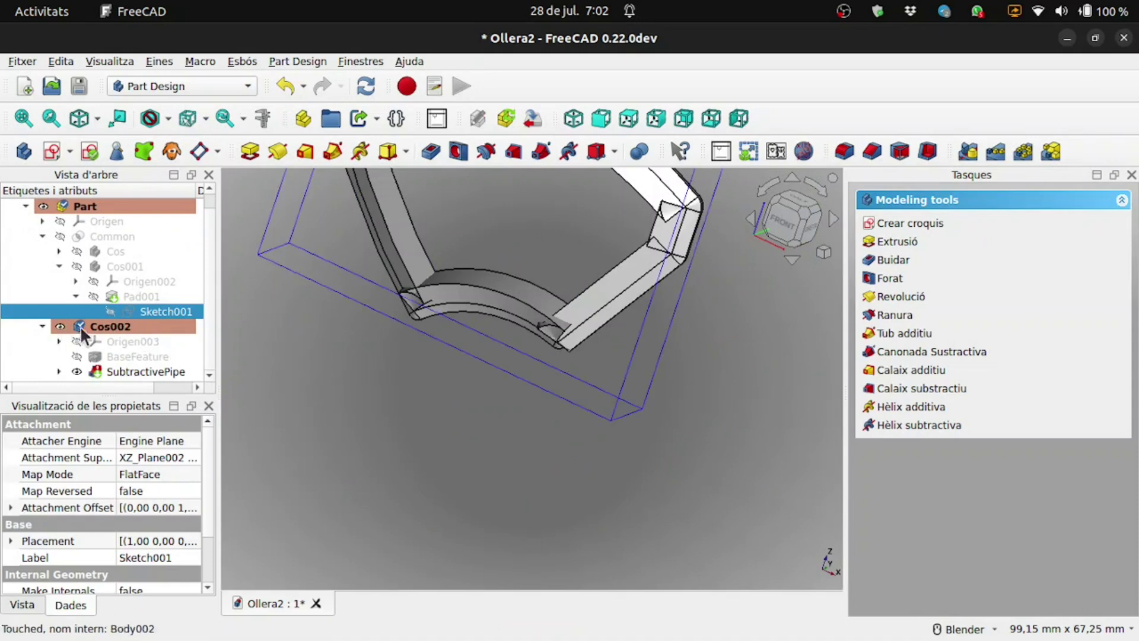
# Reopen the SubtractivePipe for editing and select ?Edge29 and ?Edge30 in the path list.
pyautogui.click(42, 237)
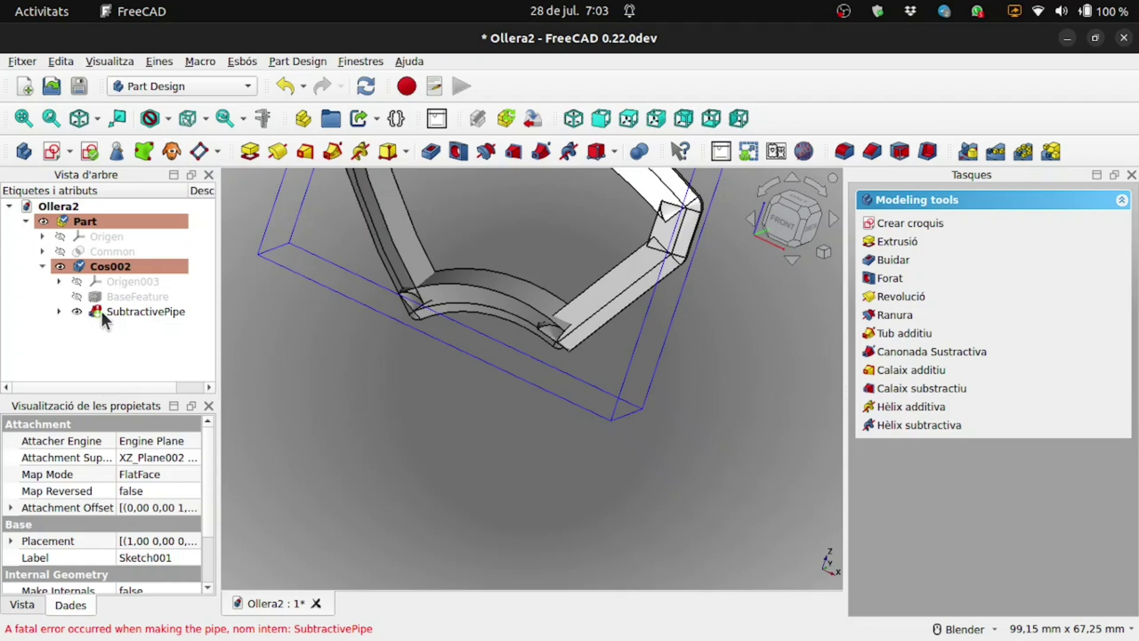
pyautogui.rightClick(101, 310)
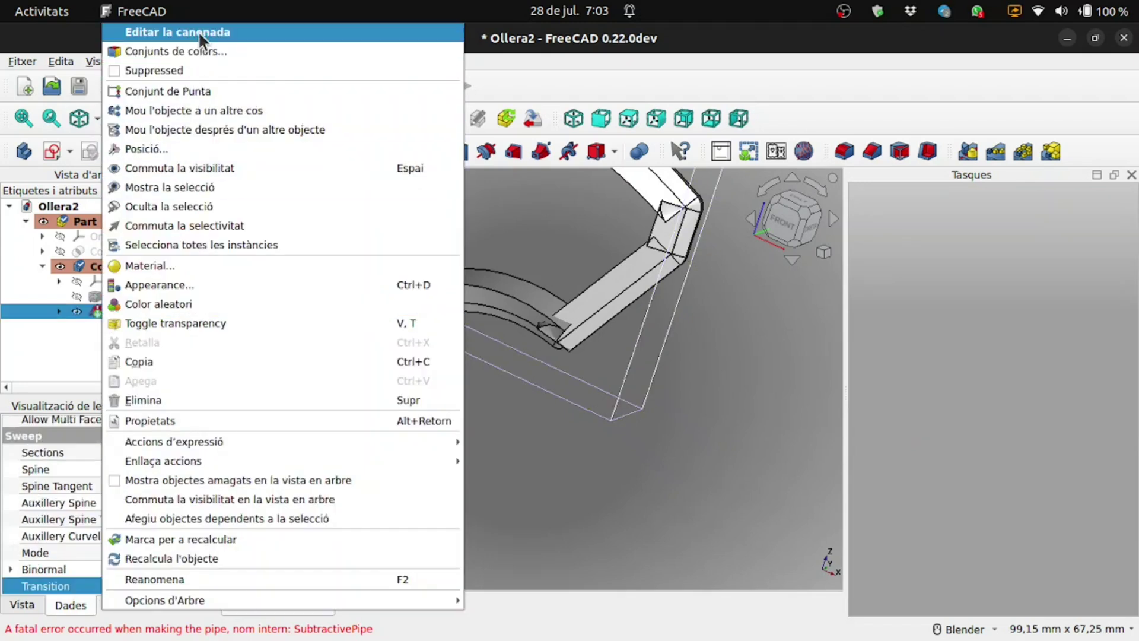
pyautogui.click(199, 32)
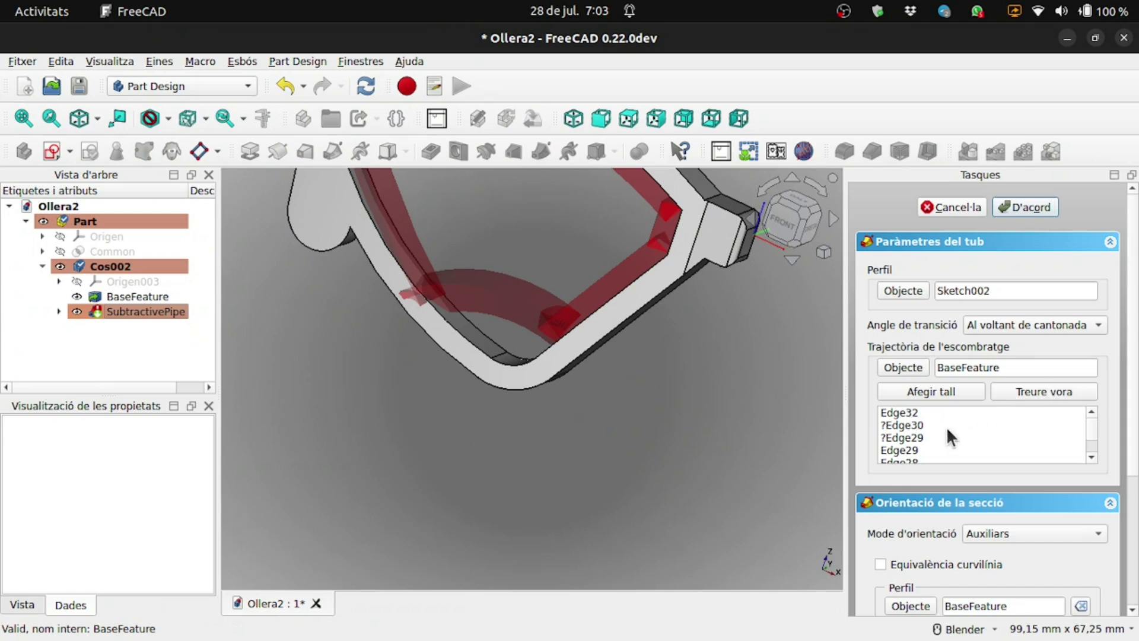
pyautogui.click(902, 436)
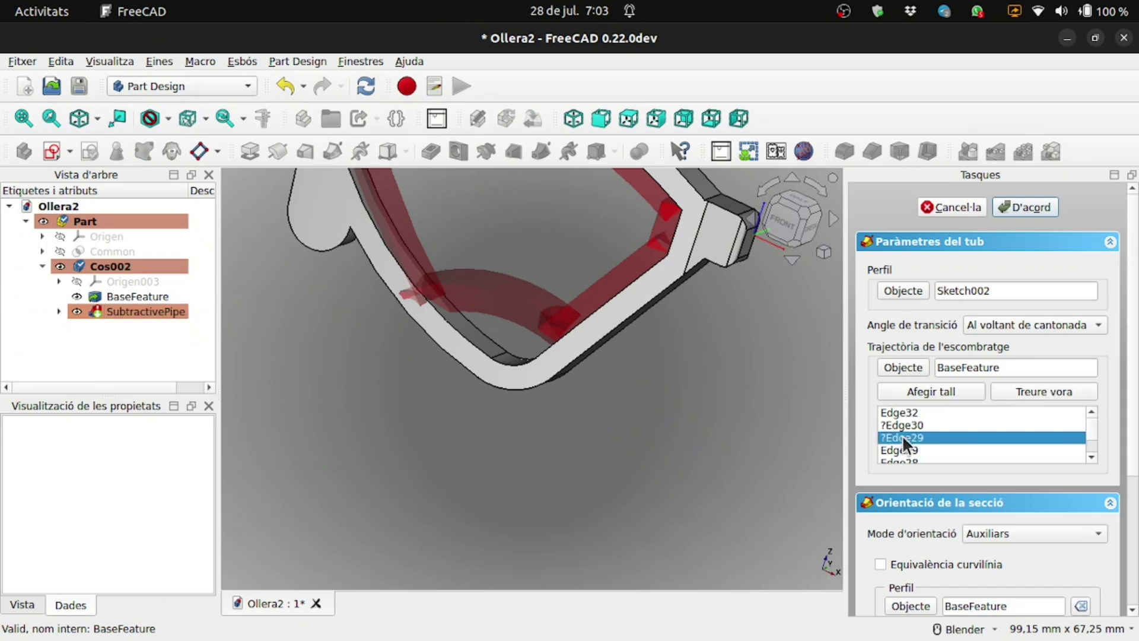
pyautogui.click(935, 425)
pyautogui.click(1004, 390)
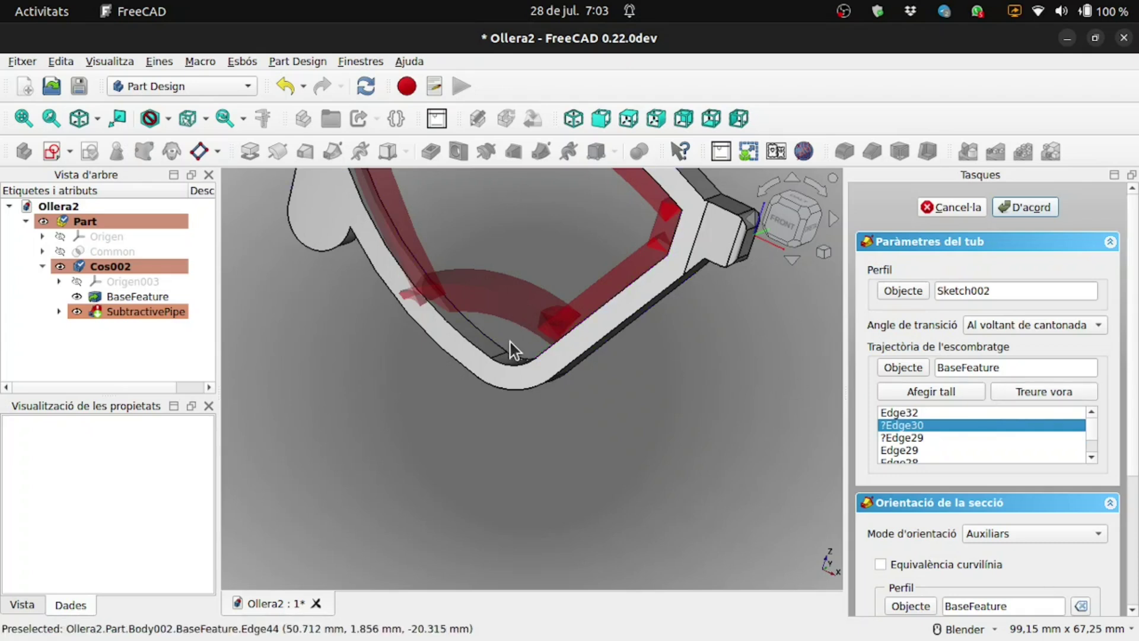
# Delete the broken ?Edge30 and ?Edge32 entries from the sweep path.
pyautogui.click(913, 436)
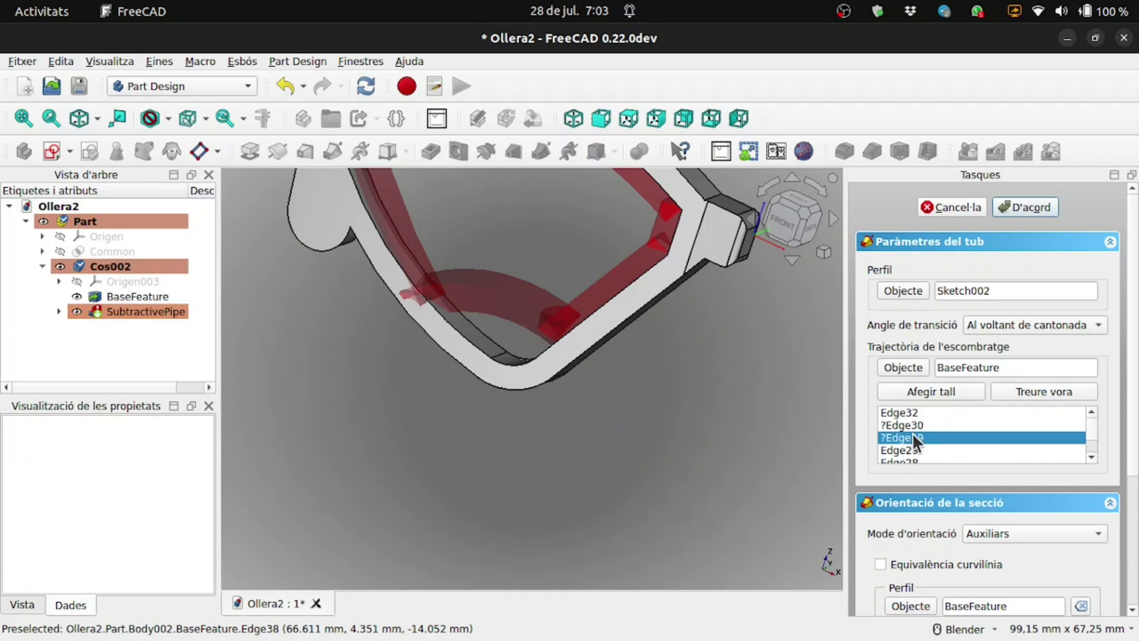
pyautogui.click(913, 426)
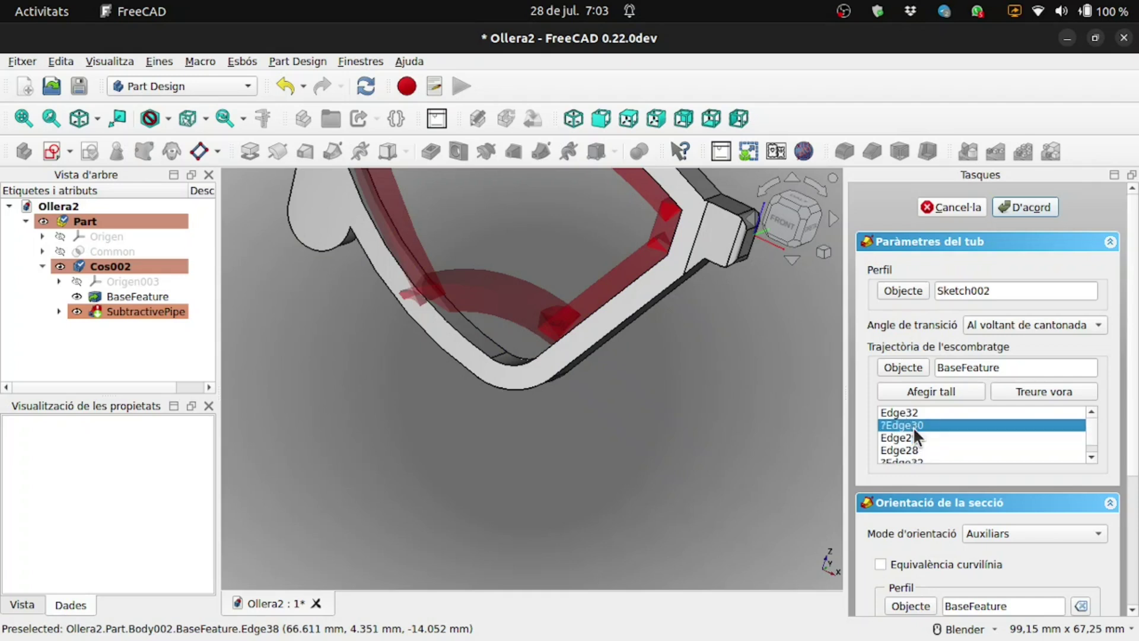
pyautogui.press('Delete')
pyautogui.click(913, 450)
pyautogui.press('Delete')
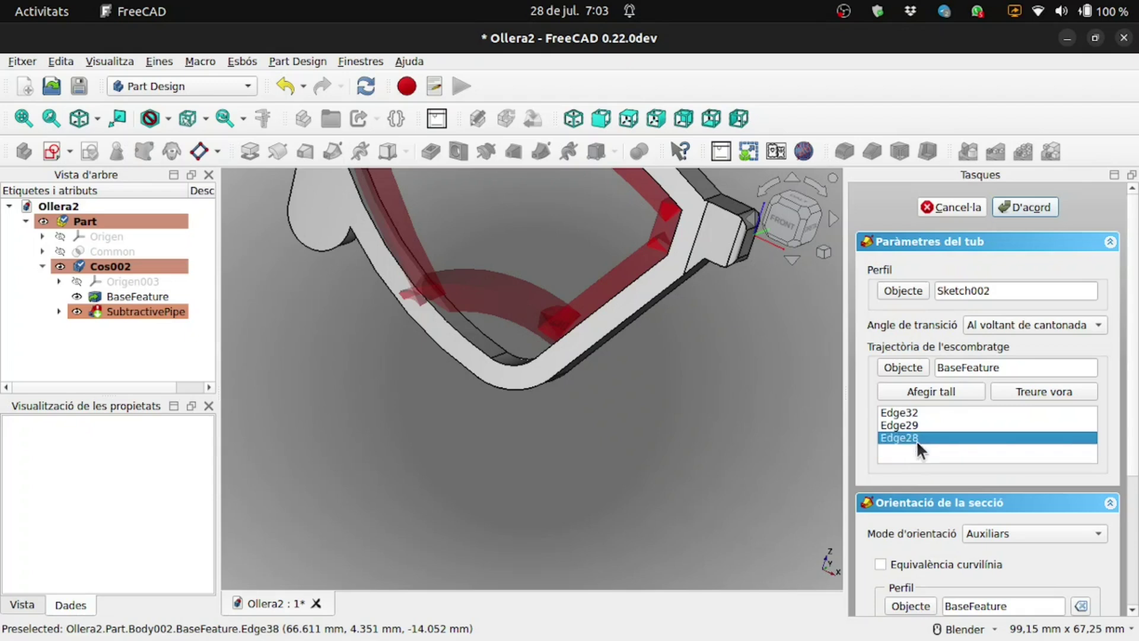
# Add rim edge Edge31 to the sweep path and inspect the rim corner.
pyautogui.click(938, 394)
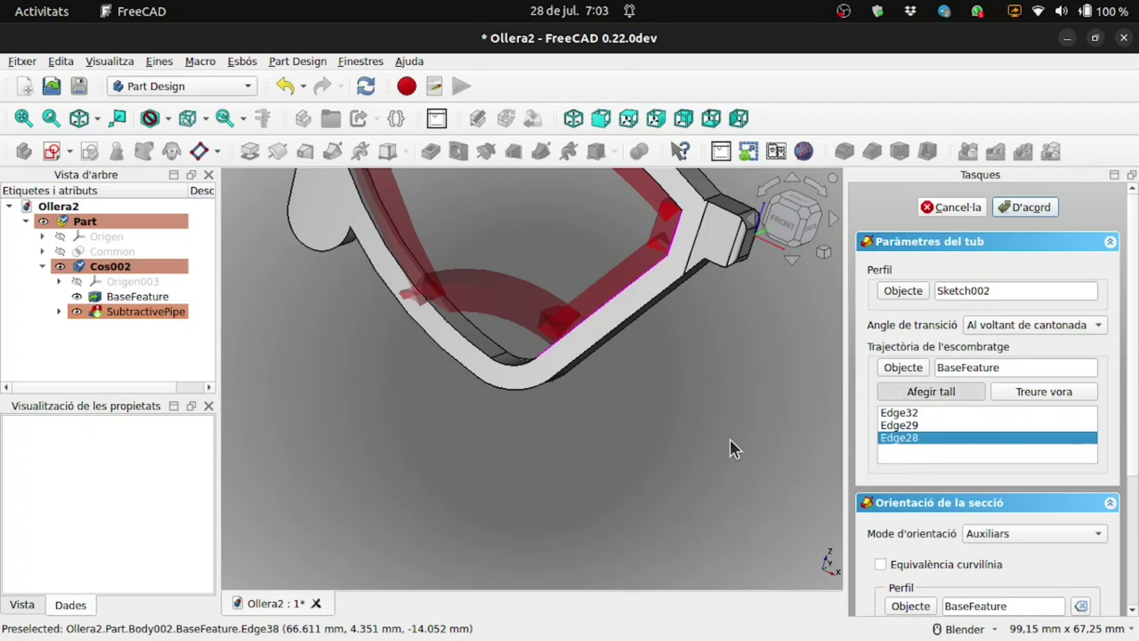
pyautogui.scroll(-2, 728, 438)
pyautogui.scroll(-3, 729, 438)
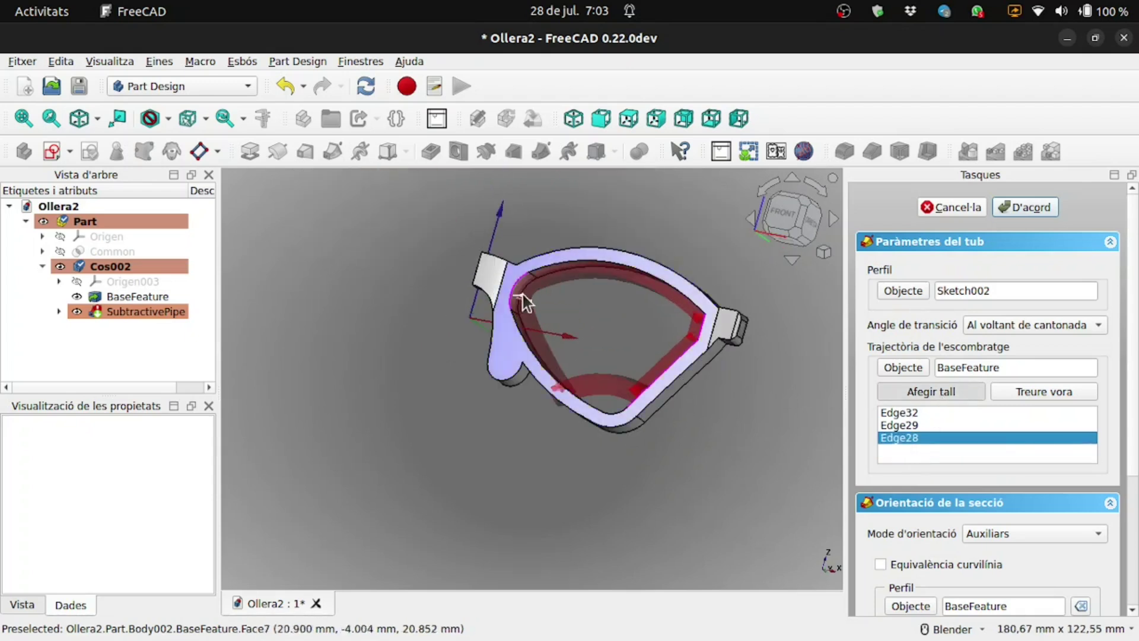
pyautogui.scroll(3, 521, 298)
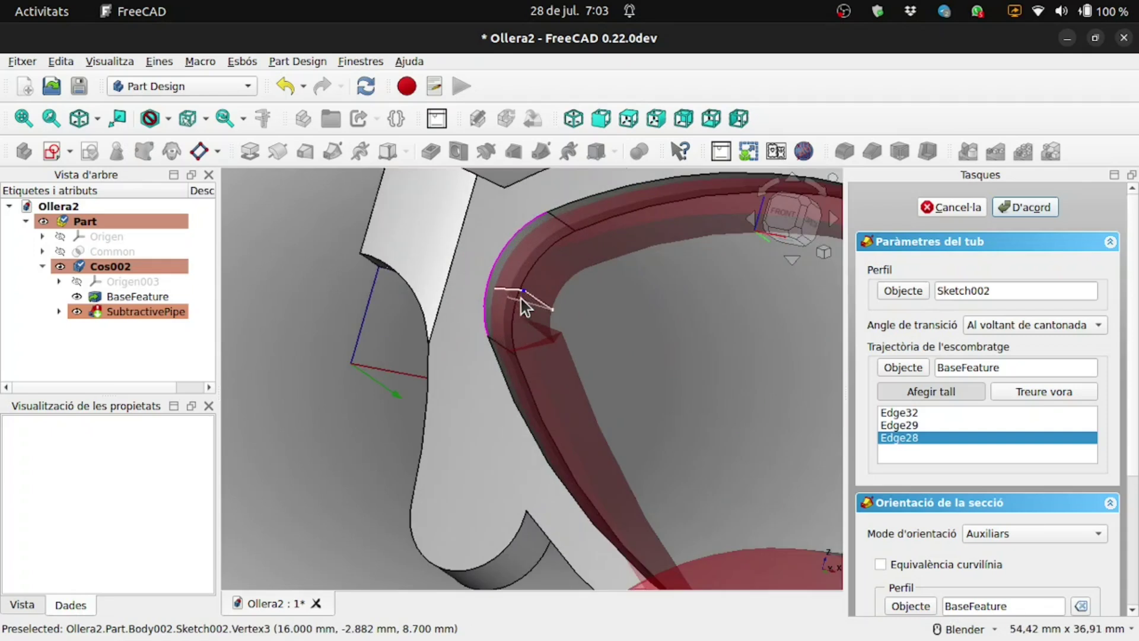
pyautogui.click(504, 362)
pyautogui.moveTo(624, 383)
pyautogui.mouseDown(button='middle')
pyautogui.moveTo(615, 399)
pyautogui.moveTo(575, 384)
pyautogui.mouseUp(button='middle')
pyautogui.scroll(-4, 699, 377)
pyautogui.scroll(3, 642, 375)
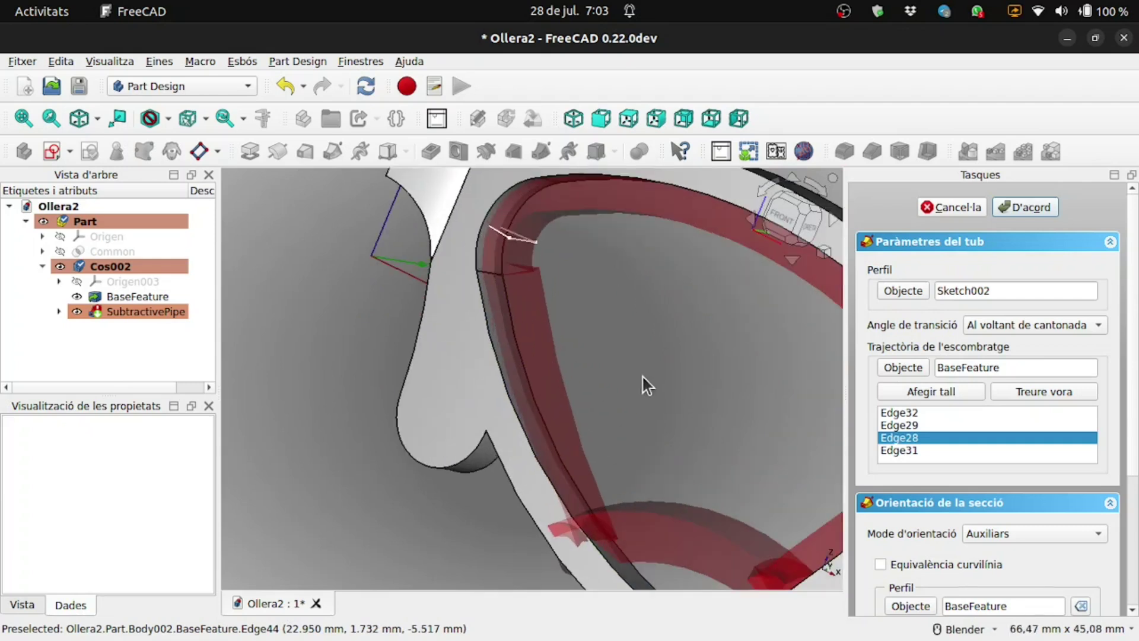
# Remove Edge31 and Edge28 from the path and add inner rim Edge32 instead.
pyautogui.click(918, 448)
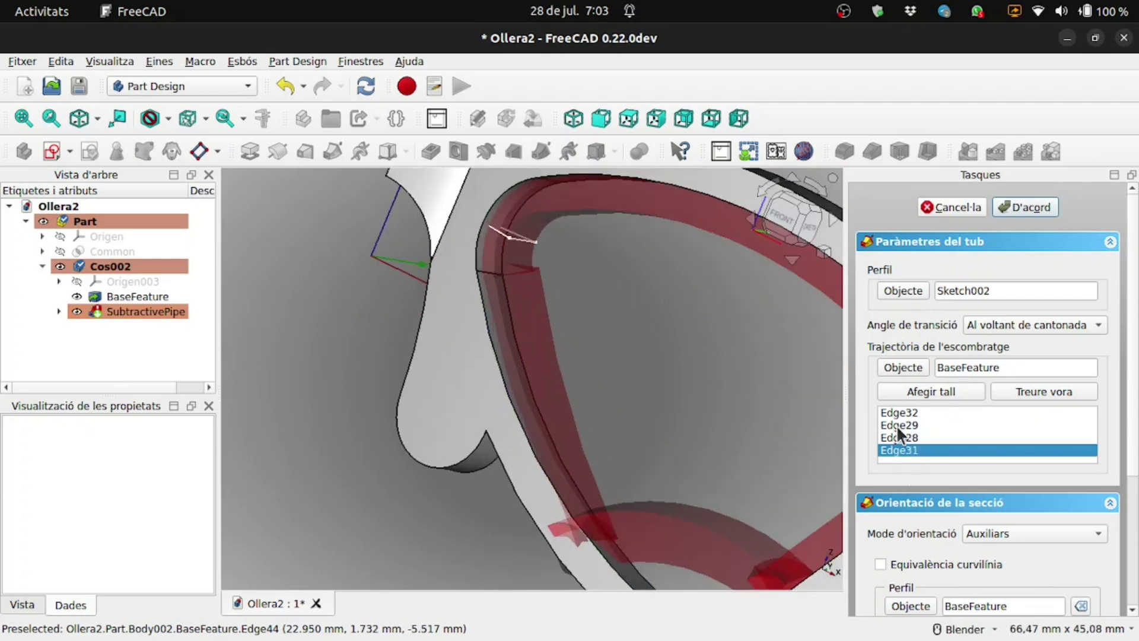
pyautogui.press('Delete')
pyautogui.press('Delete')
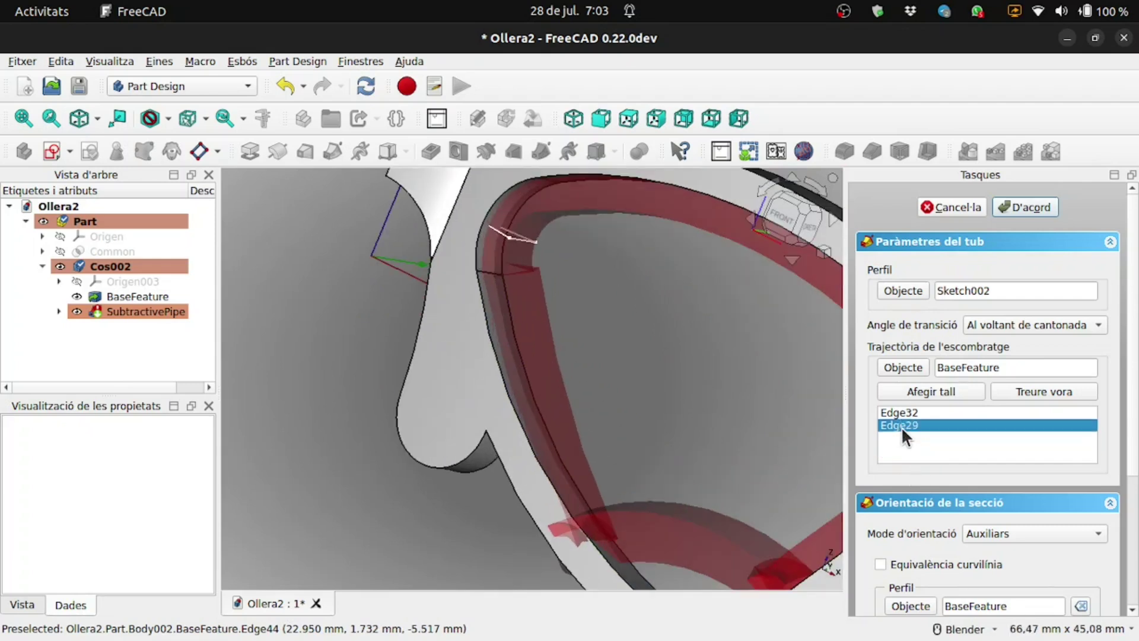
pyautogui.press('Delete')
pyautogui.press('Delete')
pyautogui.click(909, 392)
pyautogui.click(487, 224)
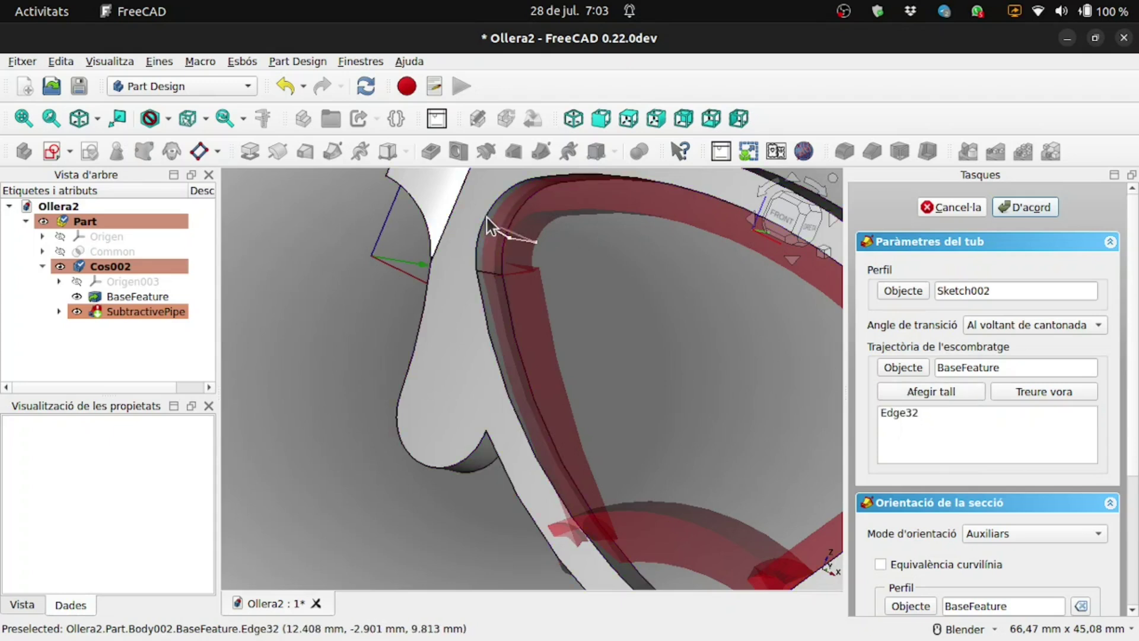
# Add the inner-rim edges Edge31 and Edge30 to the pipe path.
pyautogui.click(905, 392)
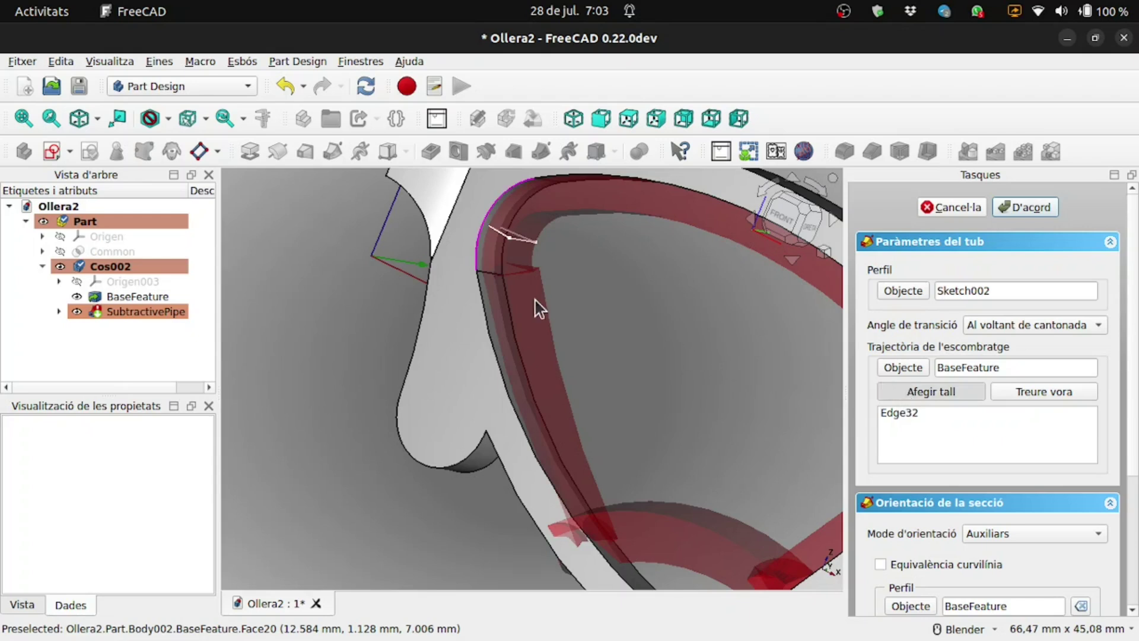
pyautogui.click(481, 305)
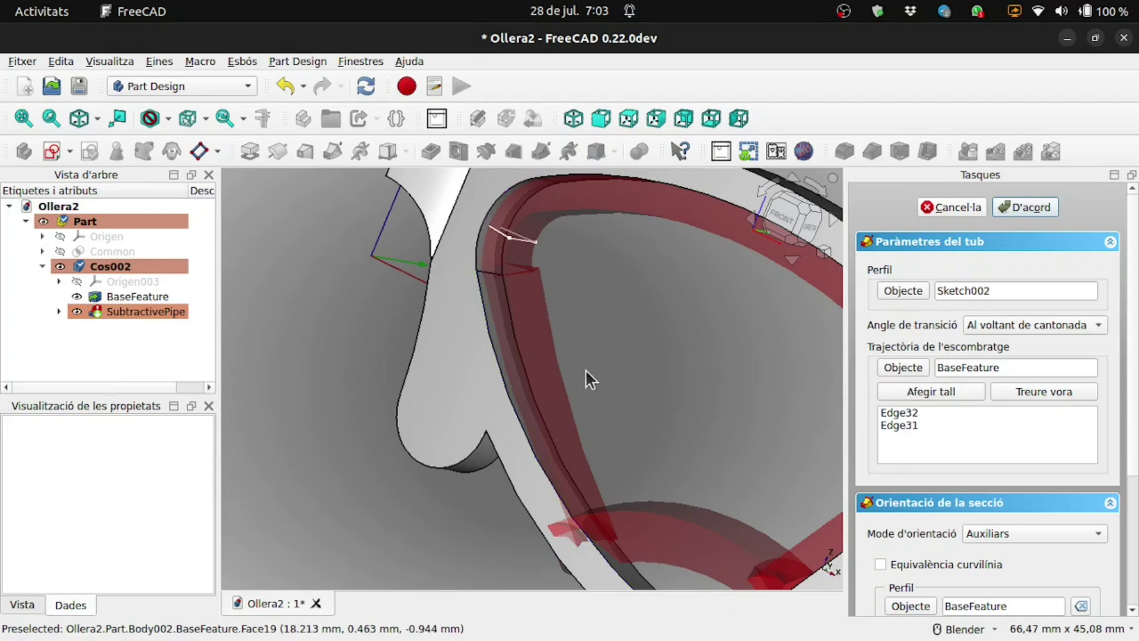
pyautogui.scroll(-4, 517, 312)
pyautogui.moveTo(516, 313)
pyautogui.mouseDown(button='middle')
pyautogui.moveTo(574, 376)
pyautogui.moveTo(593, 423)
pyautogui.mouseUp(button='middle')
pyautogui.click(956, 397)
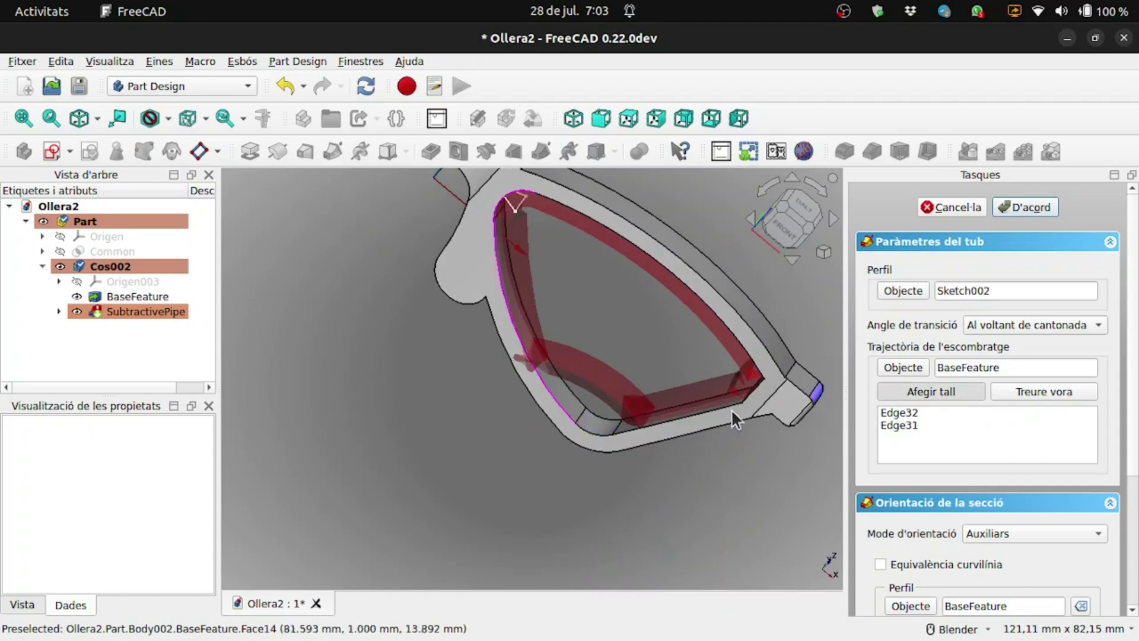
pyautogui.click(602, 437)
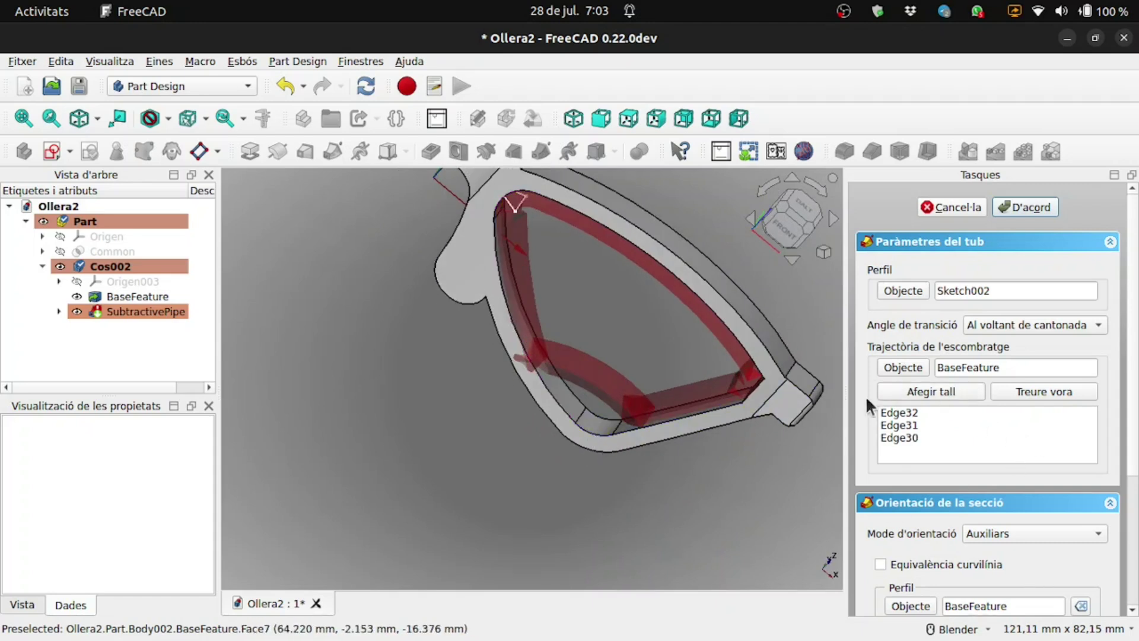
# Add Edge29 and Edge28 to the path, then turn the frame to face front.
pyautogui.click(902, 388)
pyautogui.click(674, 421)
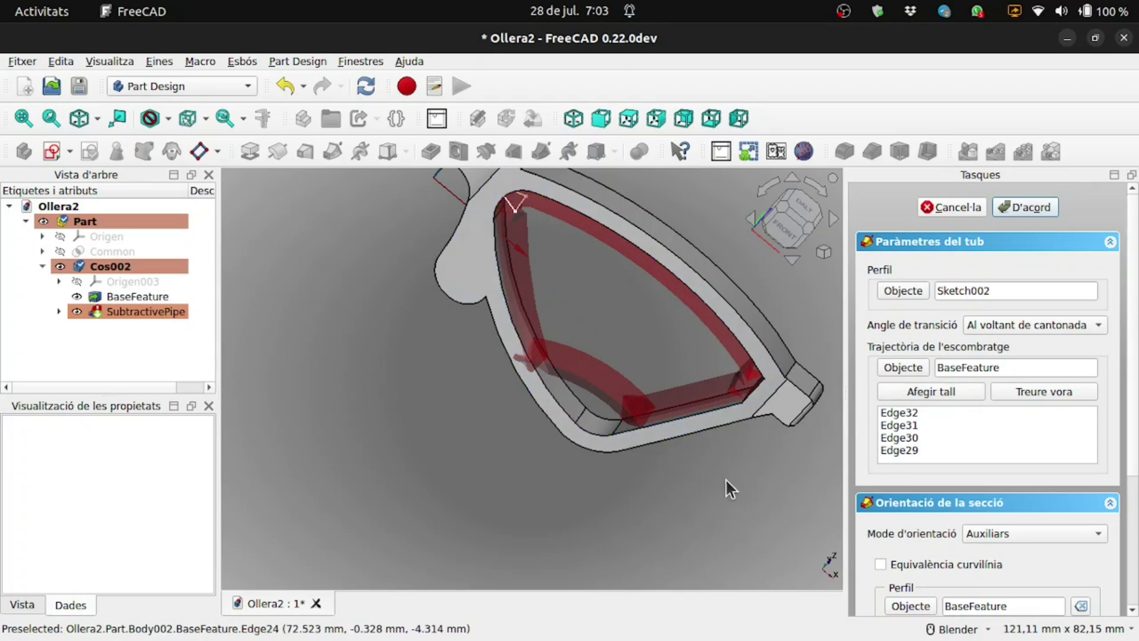
pyautogui.moveTo(725, 479); pyautogui.dragTo(733, 439, button='middle')
pyautogui.scroll(2, 735, 418)
pyautogui.scroll(5, 668, 397)
pyautogui.scroll(2, 668, 397)
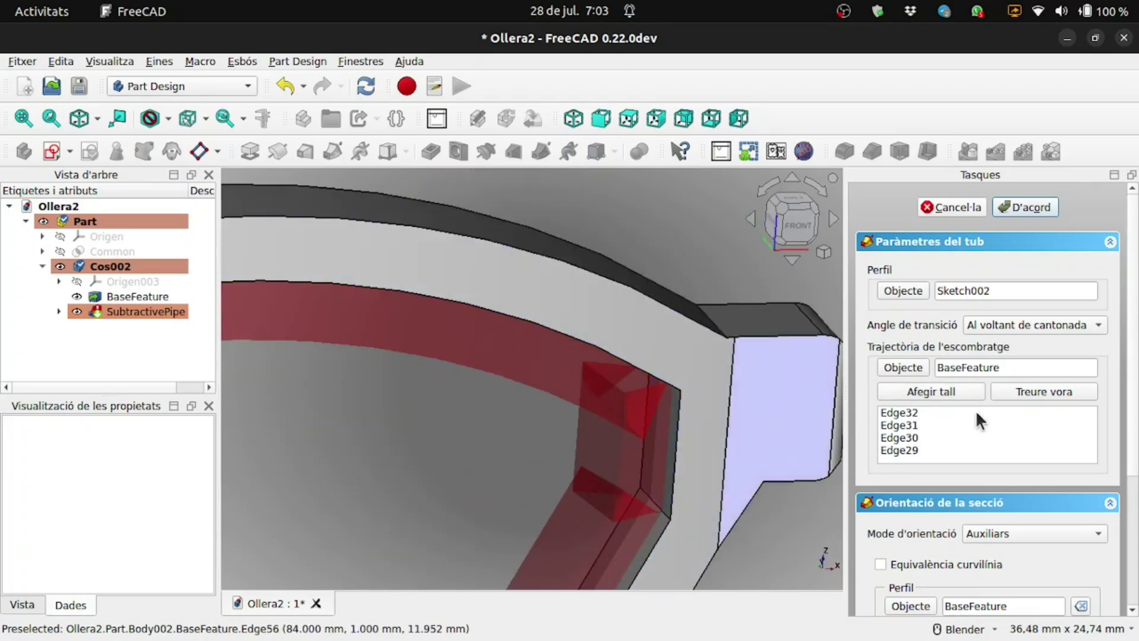
pyautogui.click(678, 404)
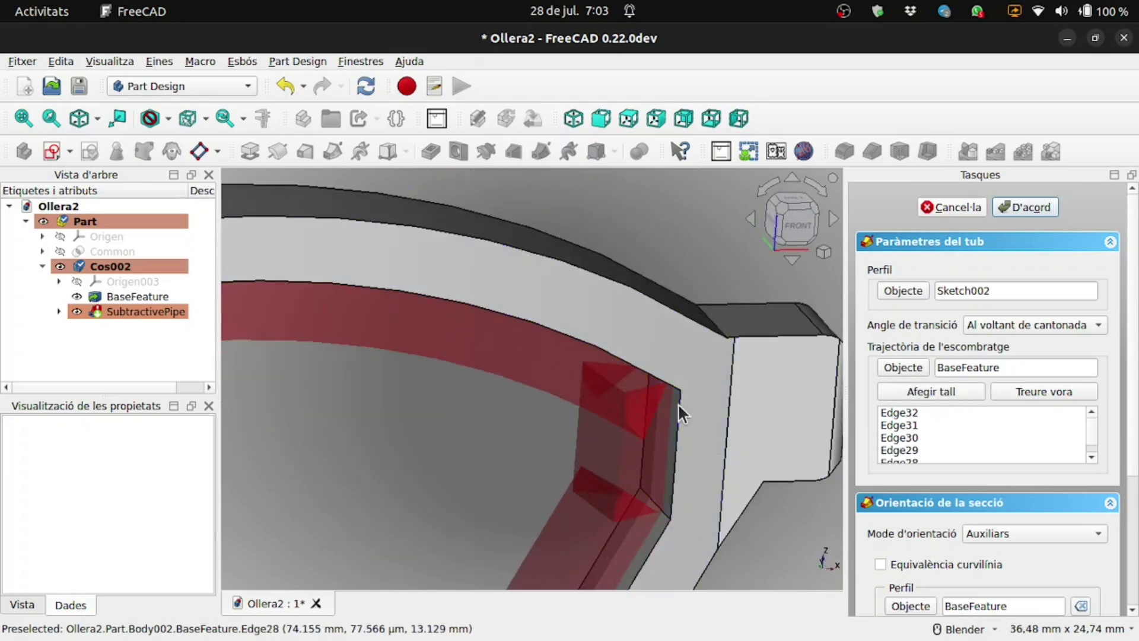
pyautogui.click(914, 391)
pyautogui.moveTo(649, 366); pyautogui.dragTo(641, 323, button='middle')
pyautogui.scroll(-3, 641, 322)
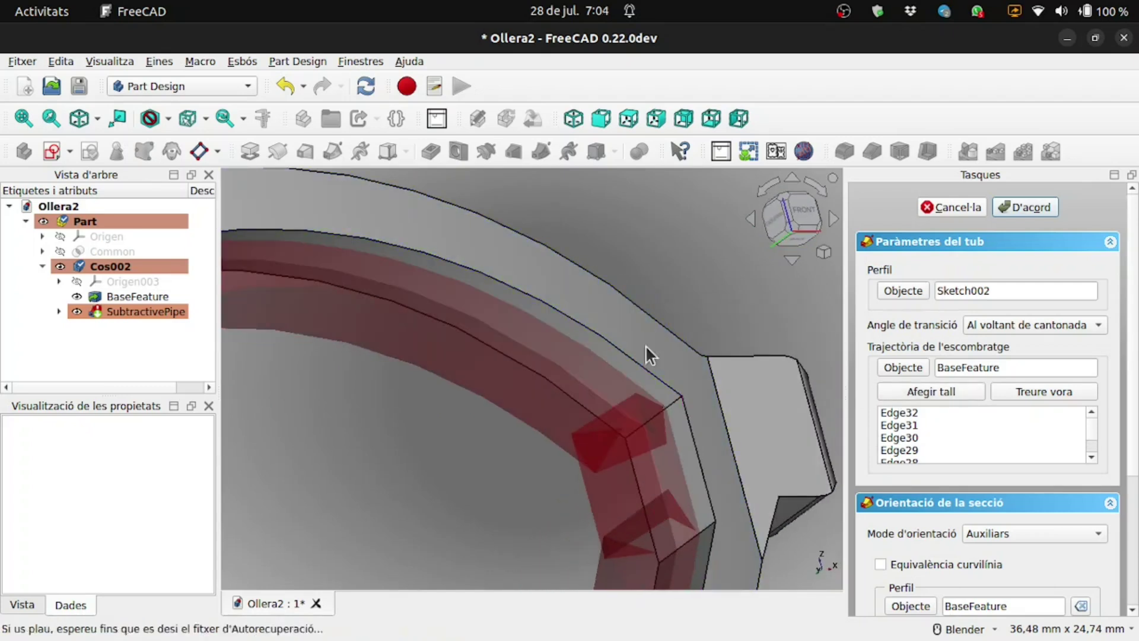
pyautogui.scroll(-2, 711, 354)
pyautogui.moveTo(710, 353); pyautogui.dragTo(729, 433, button='middle')
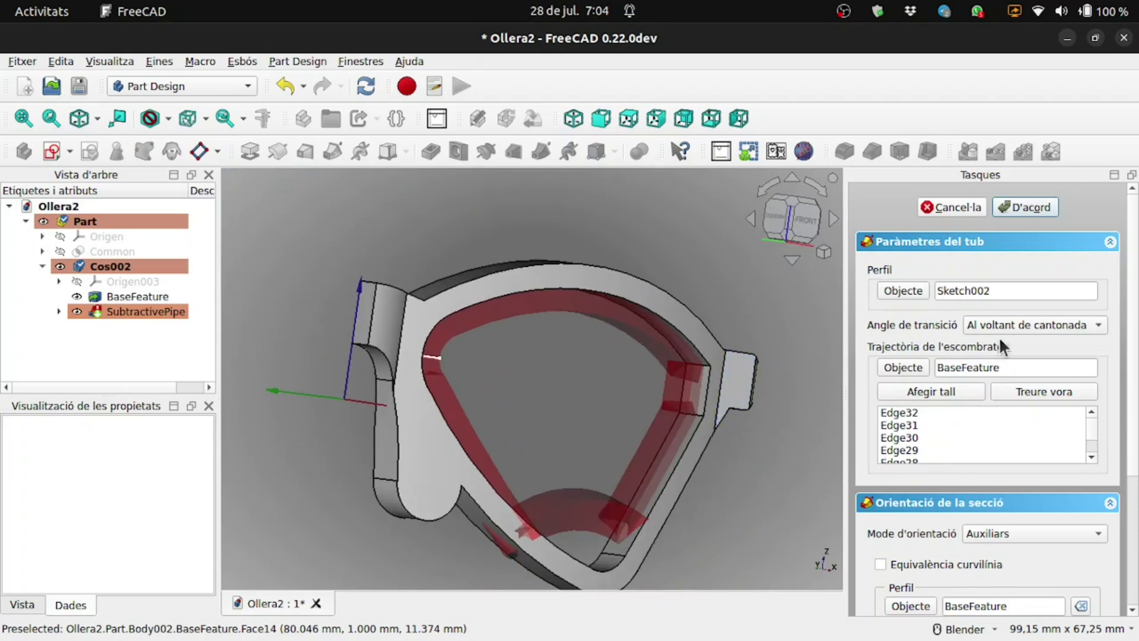
# Set the pipe's corner transition to Transformat.
pyautogui.click(1011, 325)
pyautogui.click(1013, 287)
pyautogui.scroll(-5, 700, 318)
pyautogui.moveTo(594, 421); pyautogui.dragTo(617, 450, button='middle')
pyautogui.scroll(4, 693, 434)
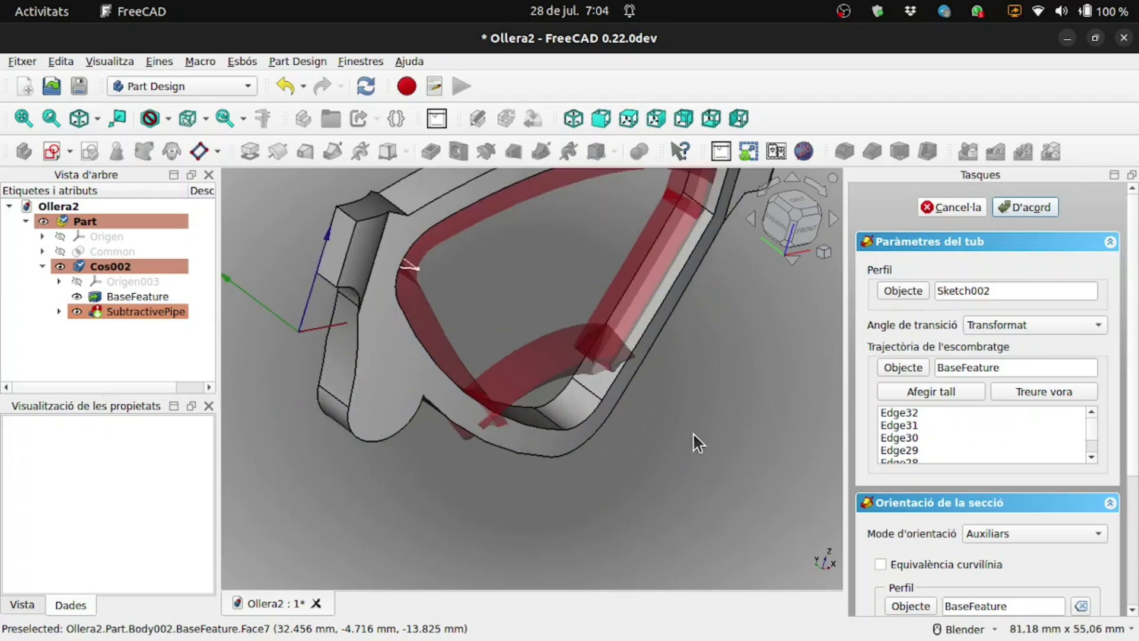
pyautogui.moveTo(1137, 452); pyautogui.dragTo(1136, 595)
# Leave section orientation at Estàndard and inspect the groove preview along the rim.
pyautogui.click(1030, 337)
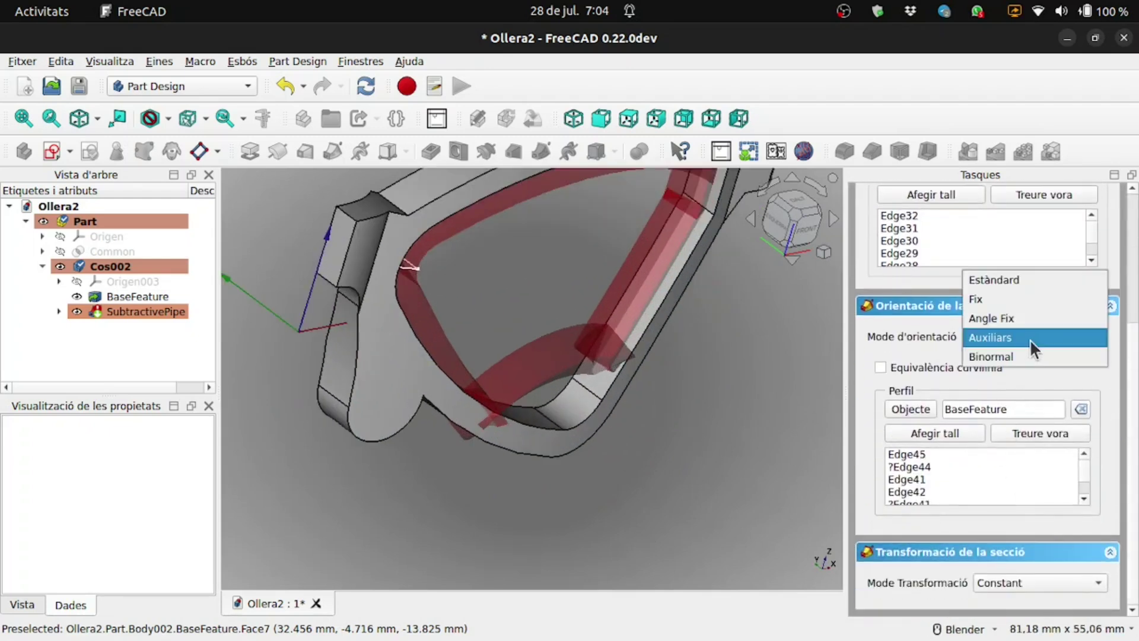
pyautogui.press('Escape')
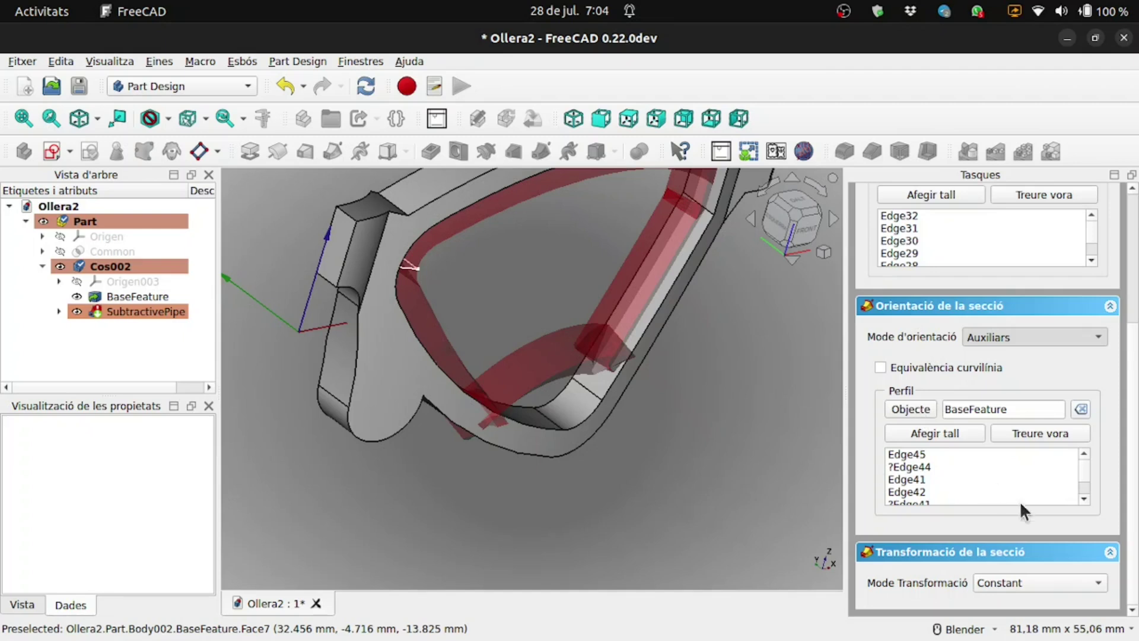
pyautogui.moveTo(774, 497); pyautogui.dragTo(725, 442, button='middle')
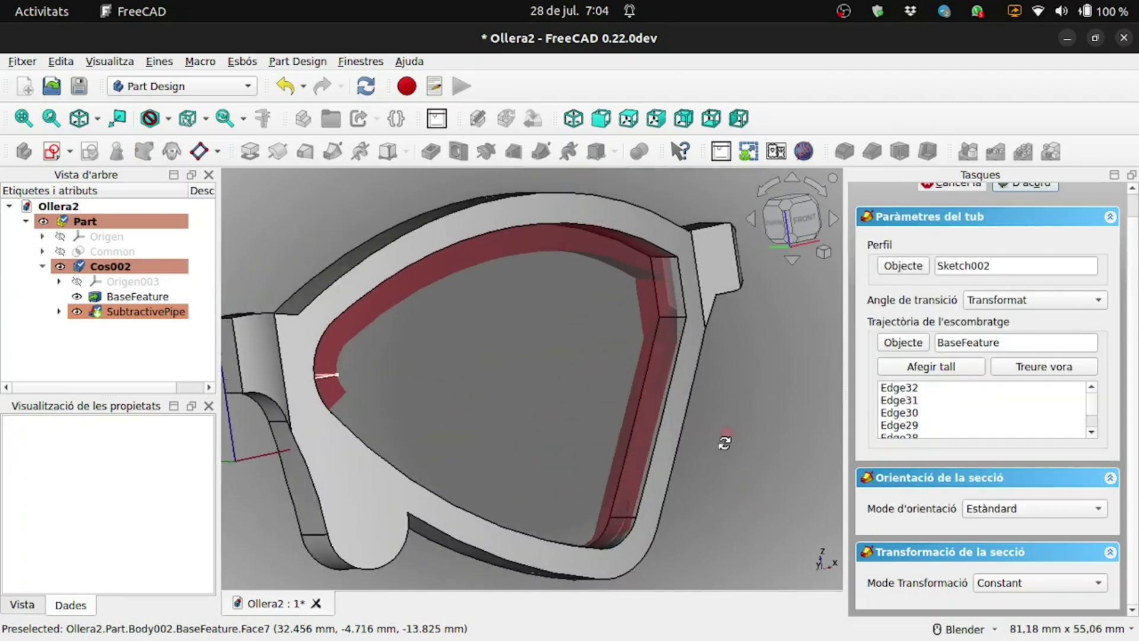
pyautogui.scroll(5, 626, 478)
pyautogui.moveTo(625, 478)
pyautogui.mouseDown(button='middle')
pyautogui.moveTo(579, 493)
pyautogui.moveTo(511, 328)
pyautogui.mouseUp(button='middle')
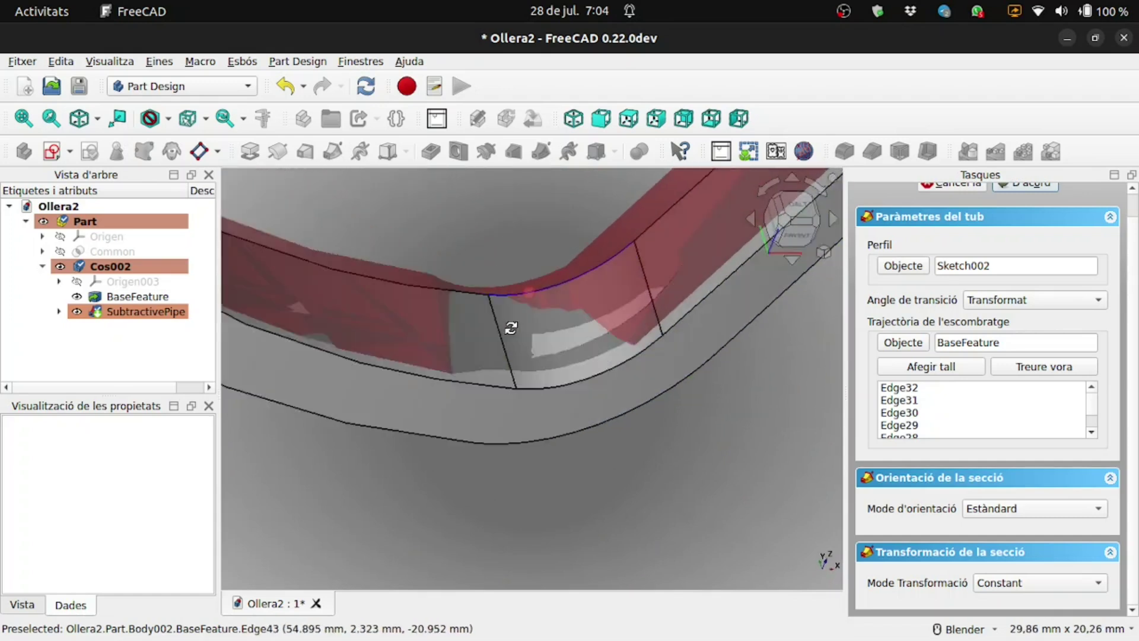
pyautogui.moveTo(510, 328); pyautogui.dragTo(545, 360, button='middle')
pyautogui.scroll(-3, 535, 448)
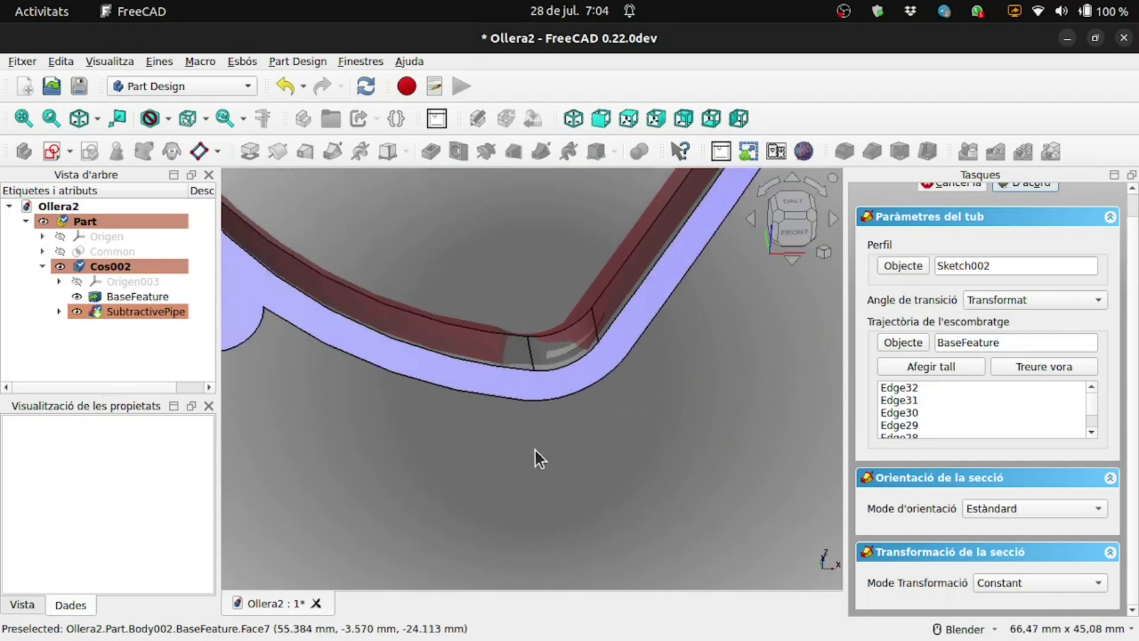
pyautogui.moveTo(535, 457); pyautogui.dragTo(524, 455, button='middle')
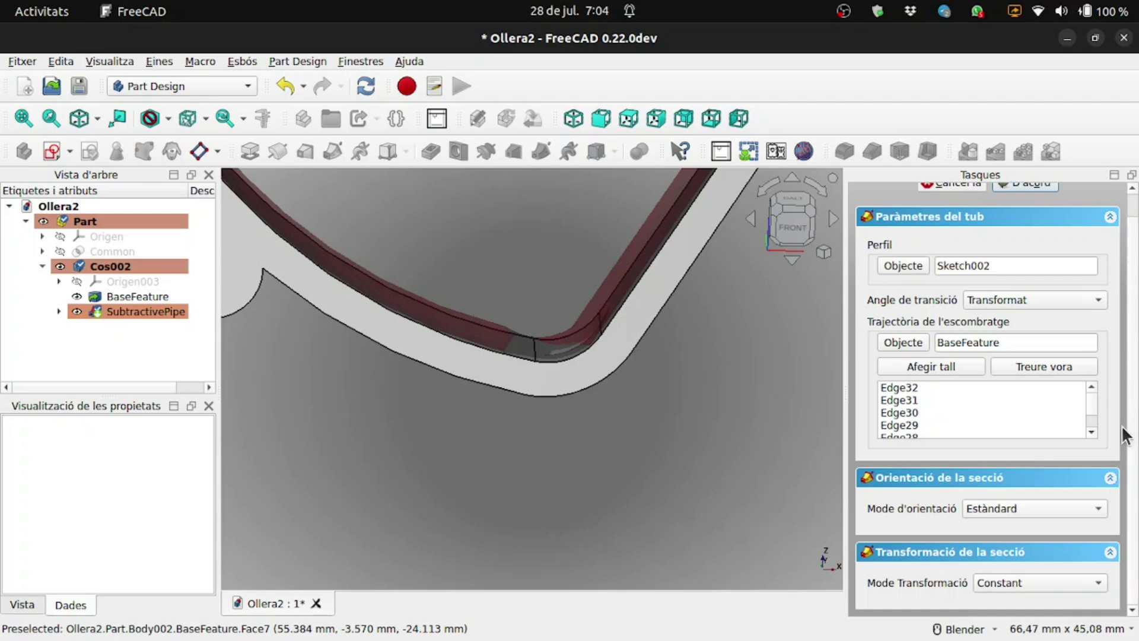
# Change the corner transition to Al voltant de cantonada (round corner).
pyautogui.click(1081, 297)
pyautogui.press('Escape')
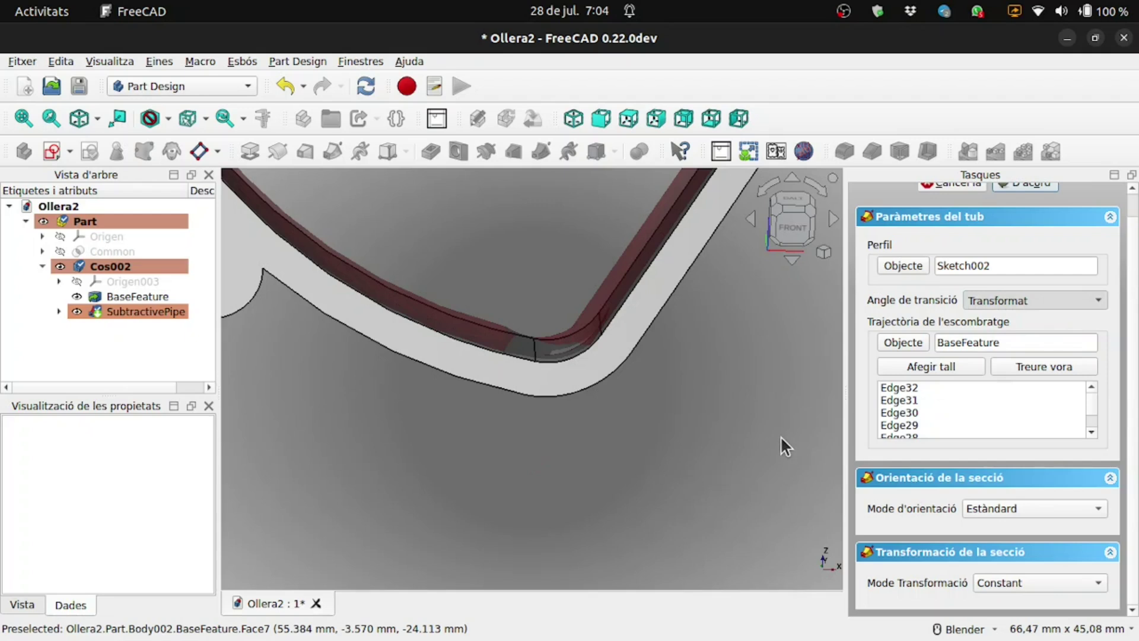
pyautogui.press('Down')
pyautogui.scroll(-3, 760, 500)
# Inspect the rounded-corner groove up close and reveal SubtractivePipe's Sketch002 profile.
pyautogui.scroll(-2, 743, 465)
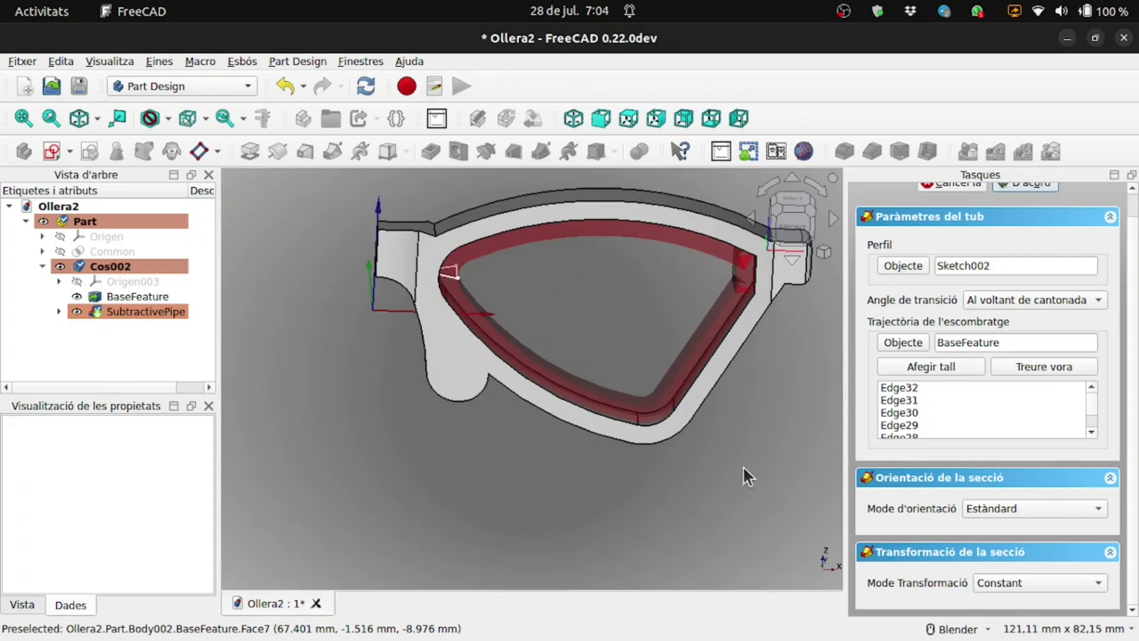
pyautogui.moveTo(743, 465); pyautogui.dragTo(660, 439, button='middle')
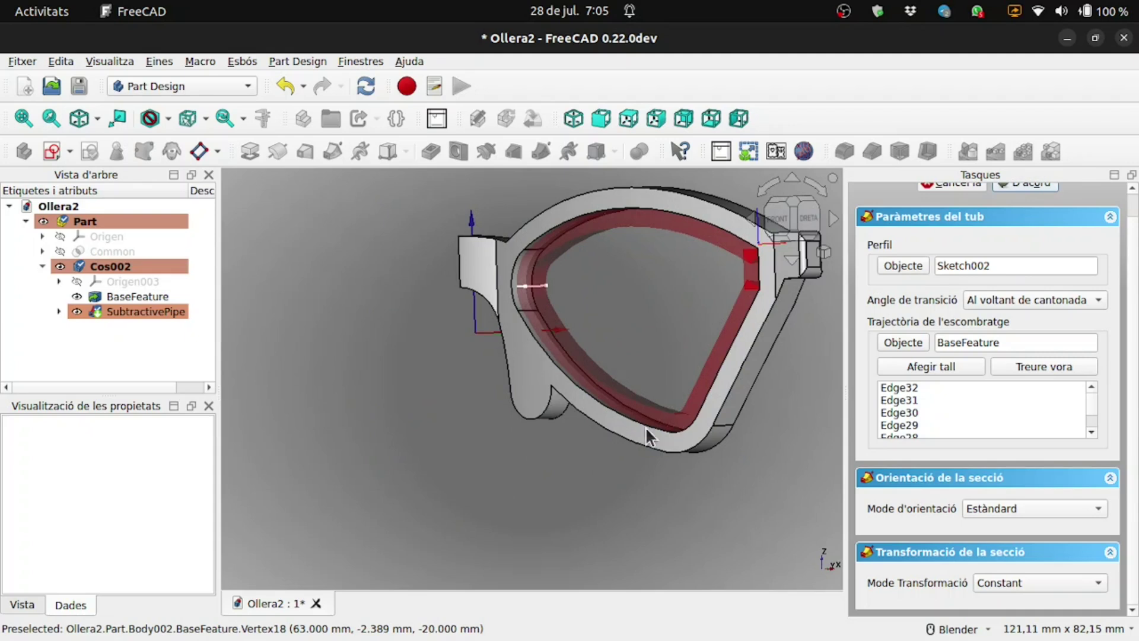
pyautogui.click(58, 311)
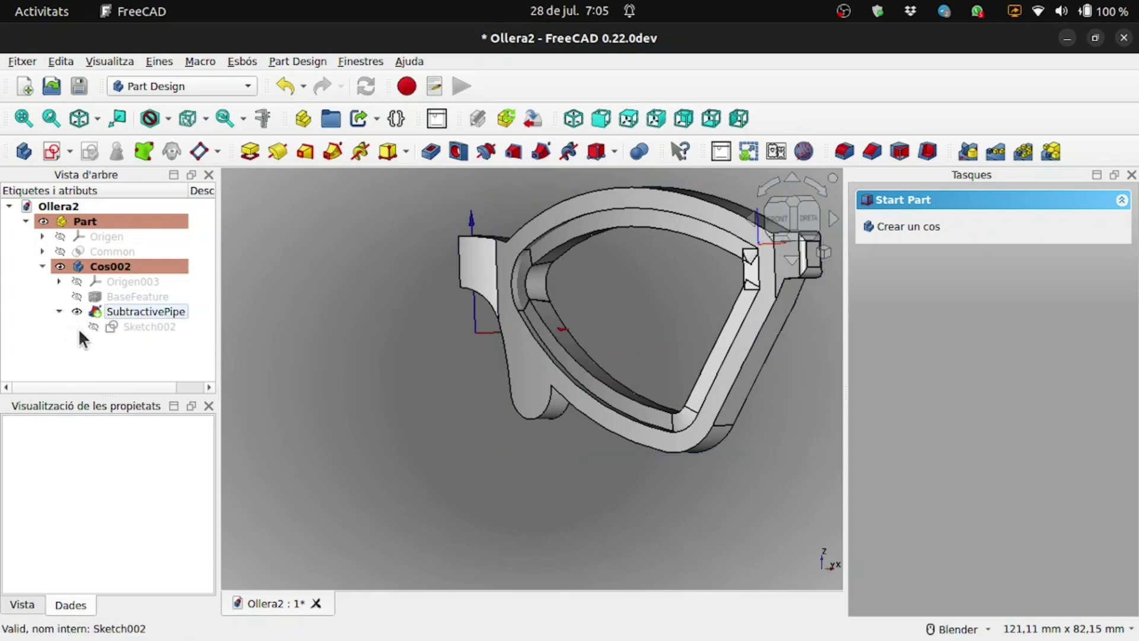
pyautogui.scroll(3, 585, 282)
pyautogui.scroll(3, 570, 290)
pyautogui.scroll(2, 534, 290)
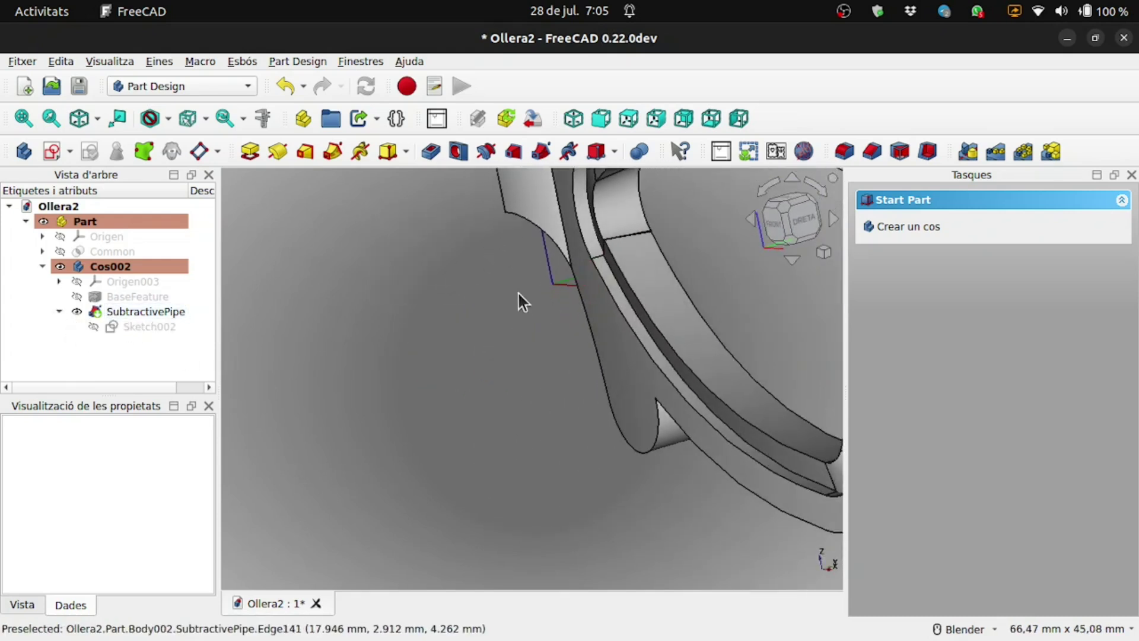
pyautogui.scroll(-5, 525, 303)
pyautogui.scroll(5, 615, 334)
pyautogui.moveTo(623, 408)
pyautogui.mouseDown(button='middle')
pyautogui.moveTo(526, 382)
pyautogui.moveTo(588, 323)
pyautogui.mouseUp(button='middle')
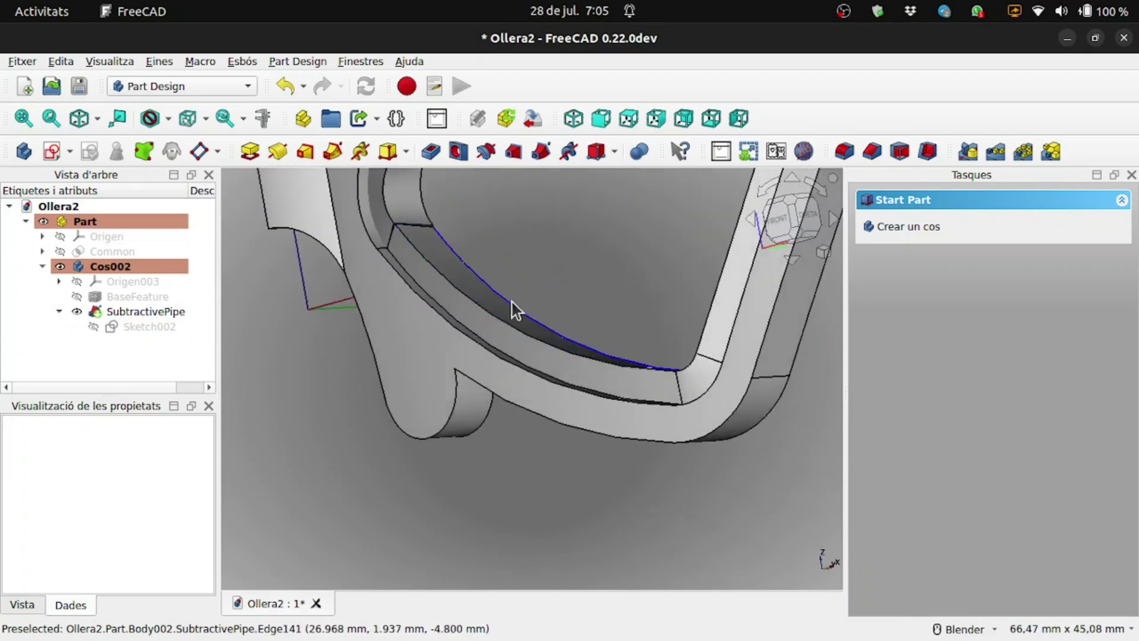
pyautogui.scroll(-3, 516, 299)
pyautogui.scroll(-2, 554, 414)
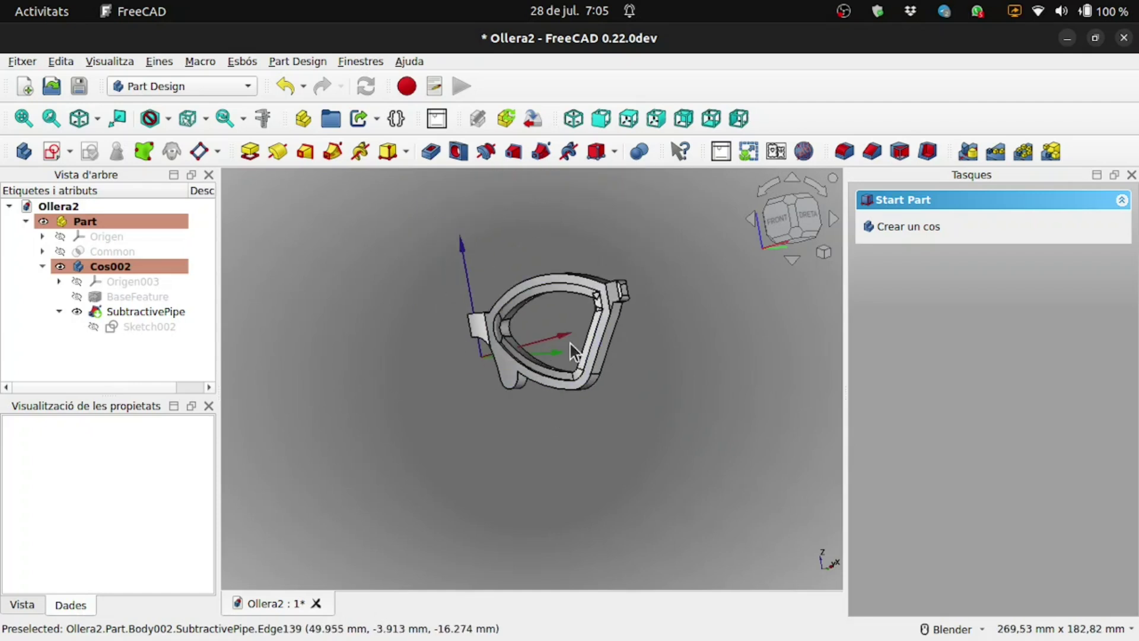
pyautogui.scroll(2, 569, 344)
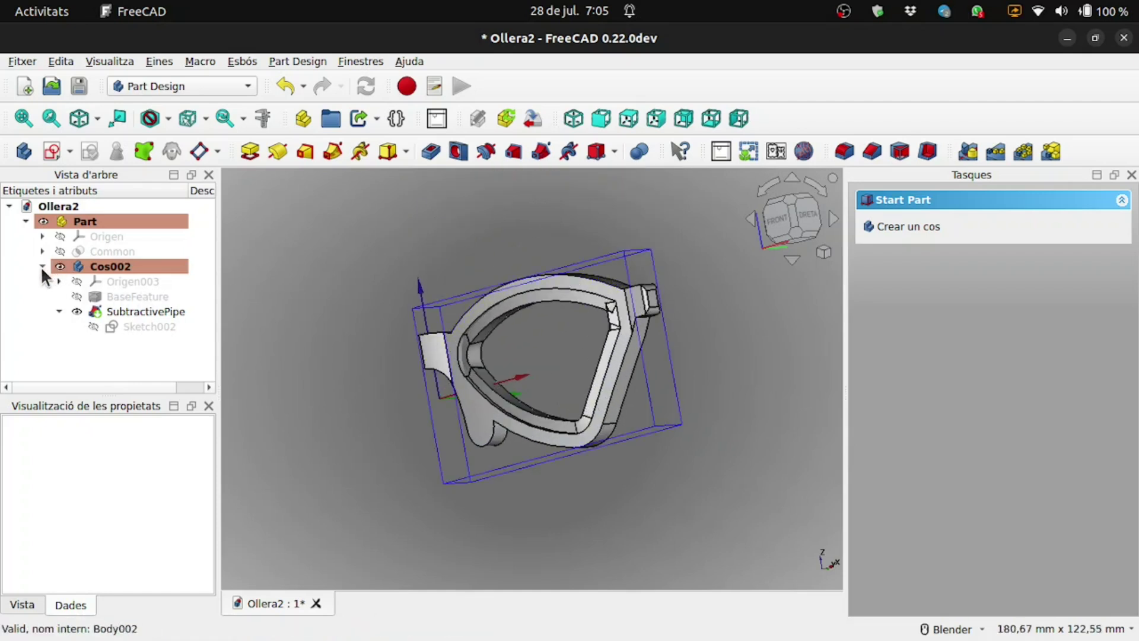
# Browse the Part, Common and Origen003 tree items, then show SubtractivePipe's properties.
pyautogui.click(43, 221)
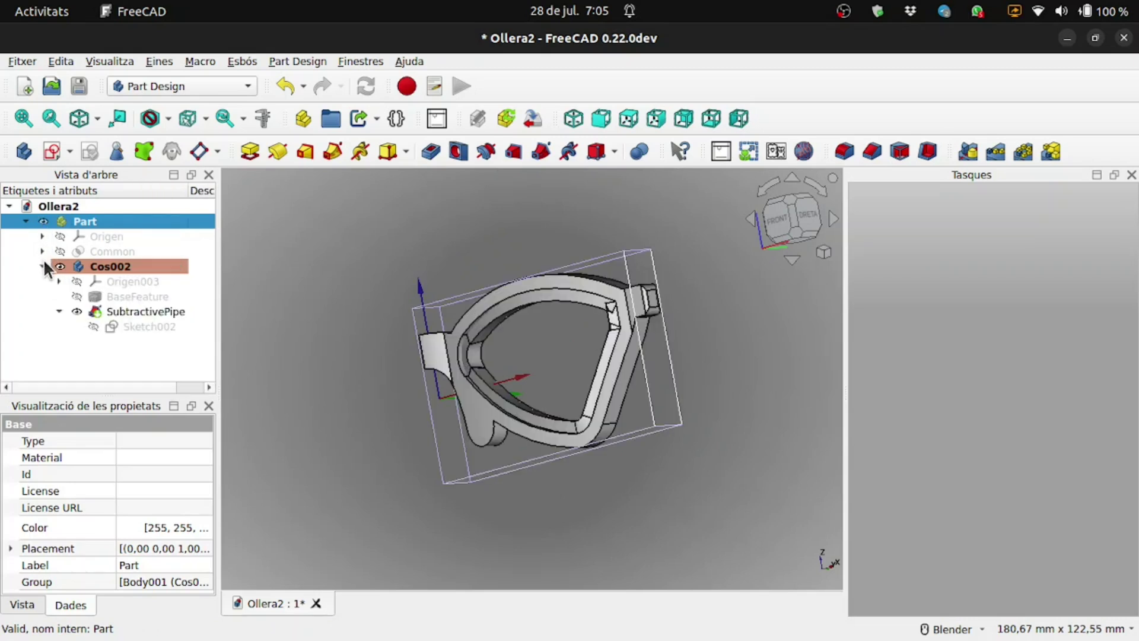
pyautogui.click(42, 251)
pyautogui.click(42, 251)
pyautogui.click(42, 235)
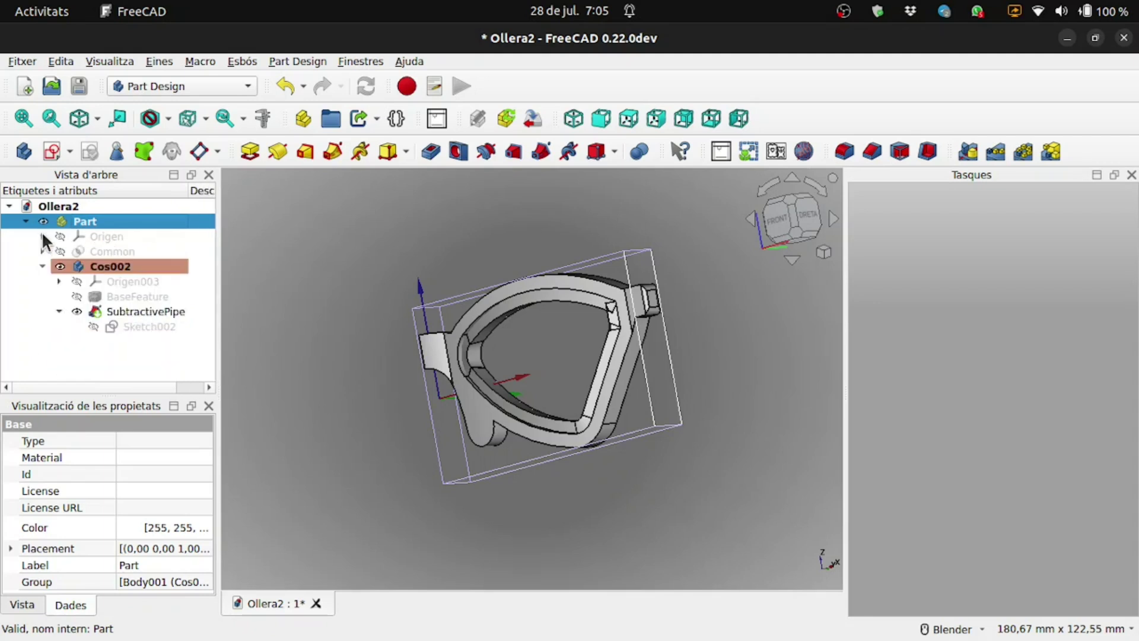
pyautogui.click(58, 281)
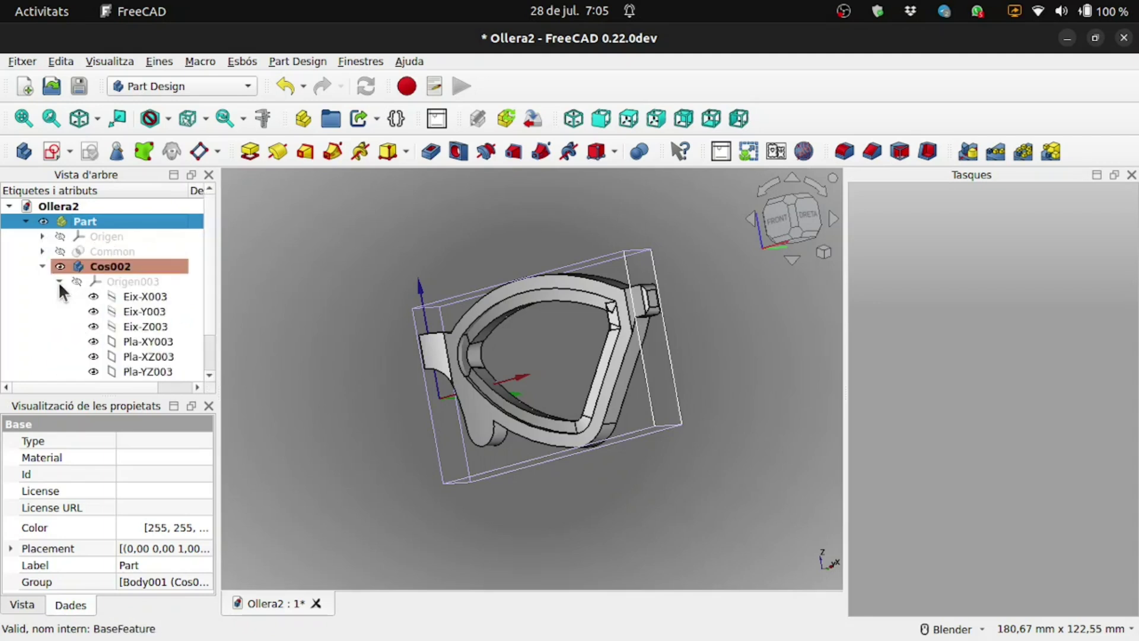
pyautogui.click(58, 281)
pyautogui.click(58, 311)
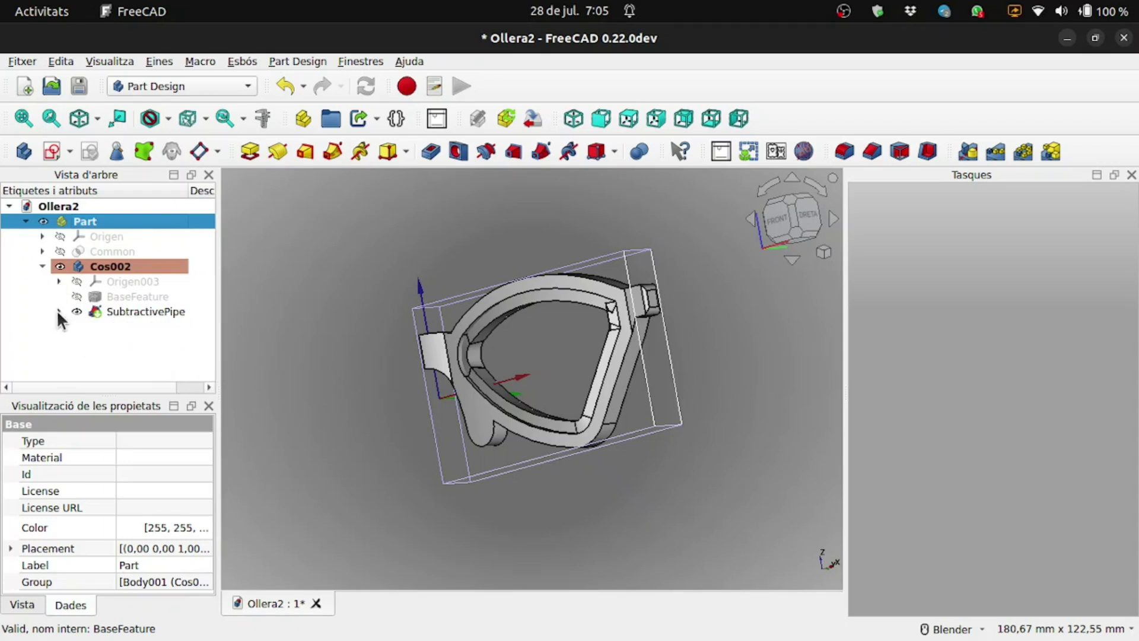
pyautogui.click(59, 311)
pyautogui.moveTo(633, 469)
pyautogui.mouseDown(button='middle')
pyautogui.moveTo(683, 465)
pyautogui.moveTo(645, 458)
pyautogui.mouseUp(button='middle')
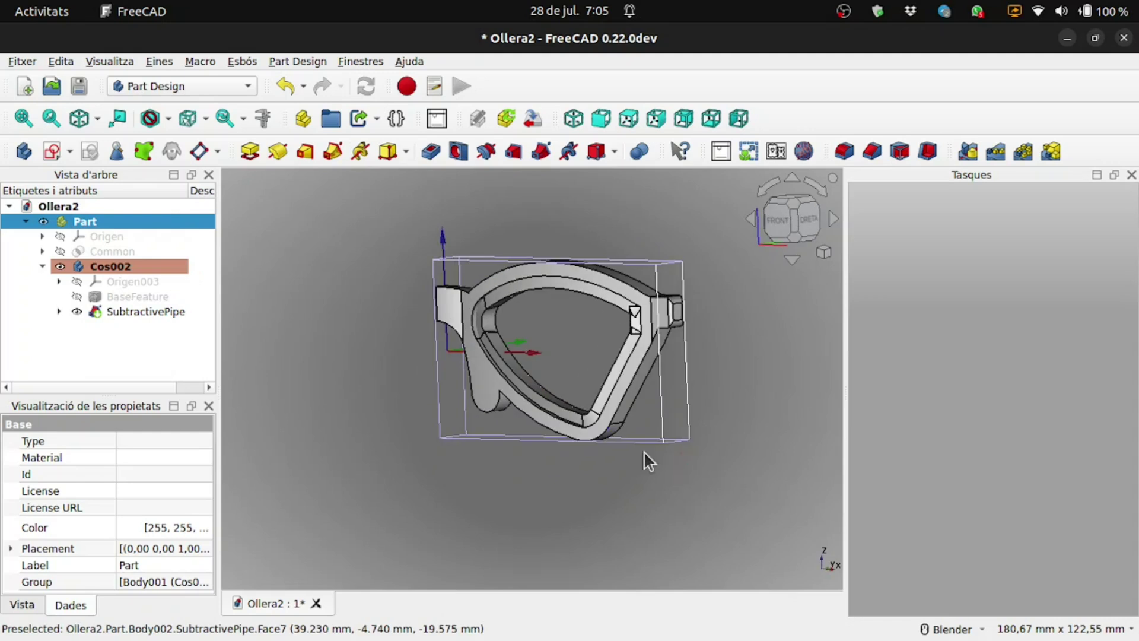
pyautogui.click(126, 312)
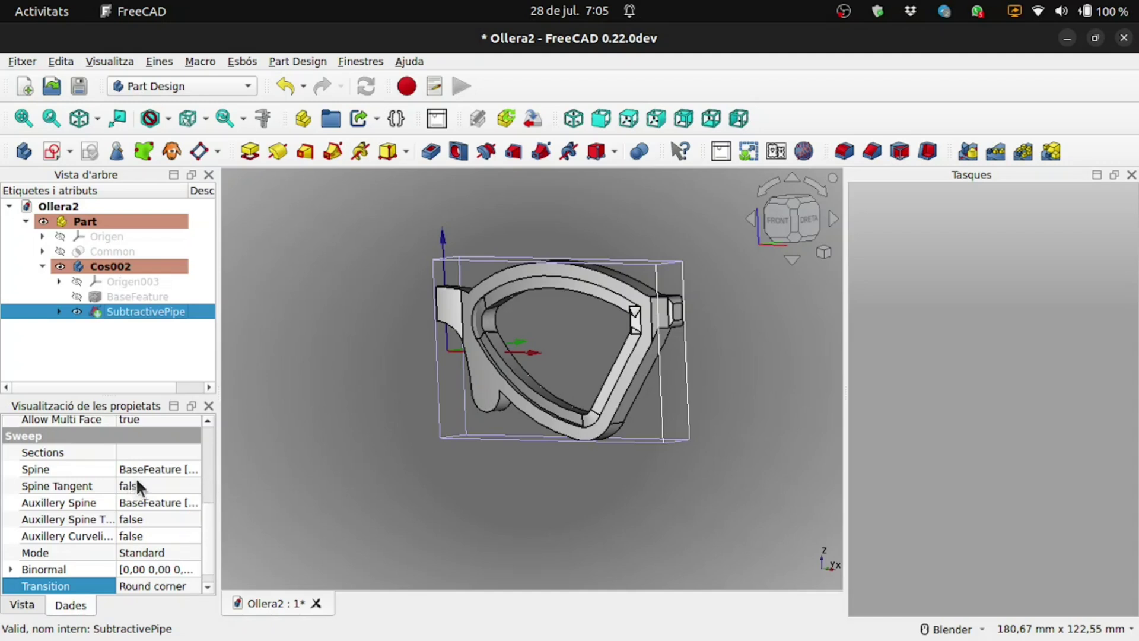
pyautogui.scroll(4, 137, 482)
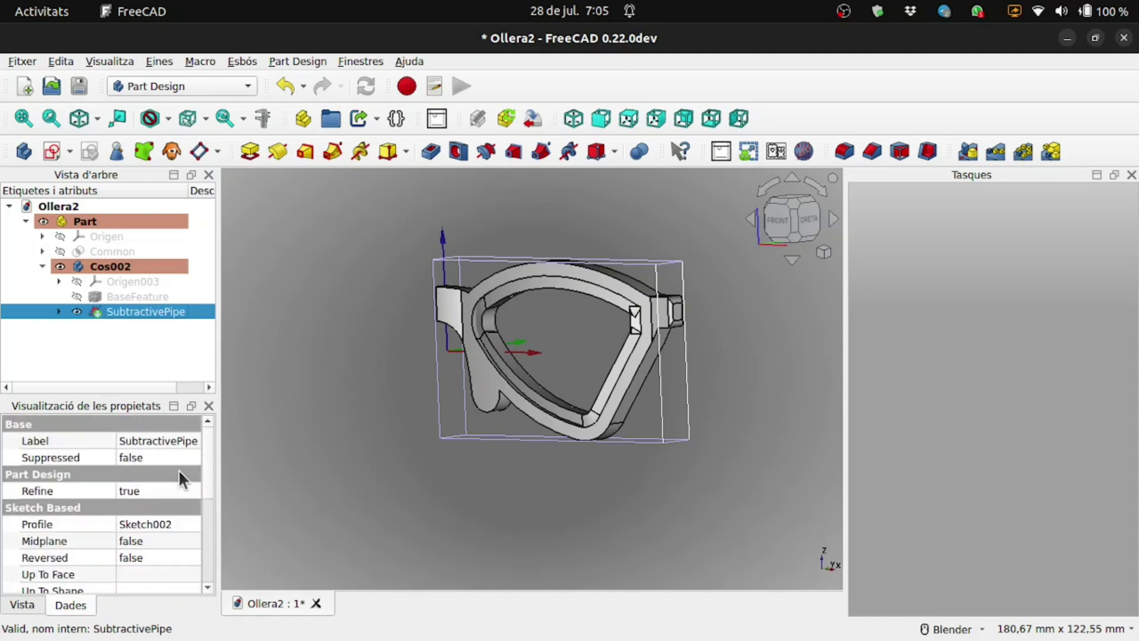
pyautogui.click(159, 455)
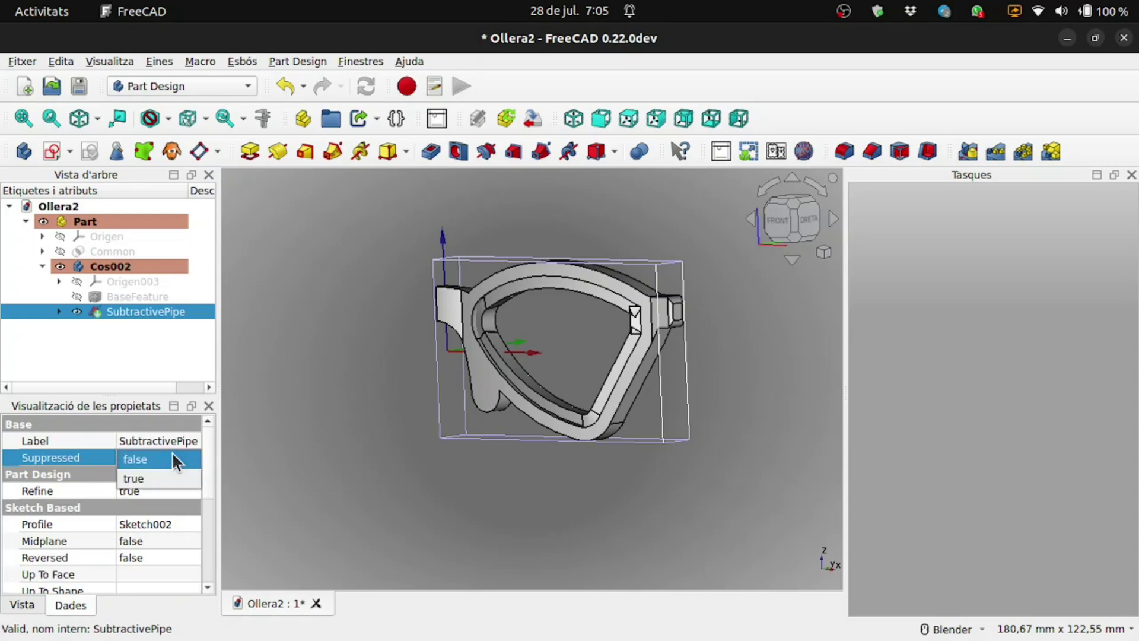
pyautogui.click(166, 479)
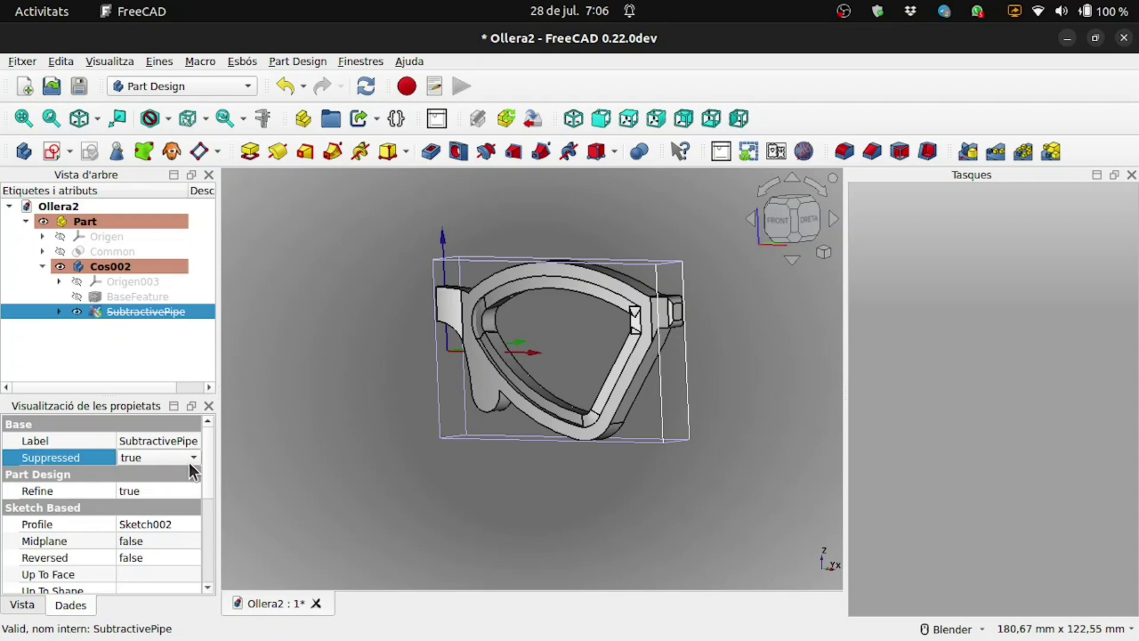
pyautogui.press('Tab')
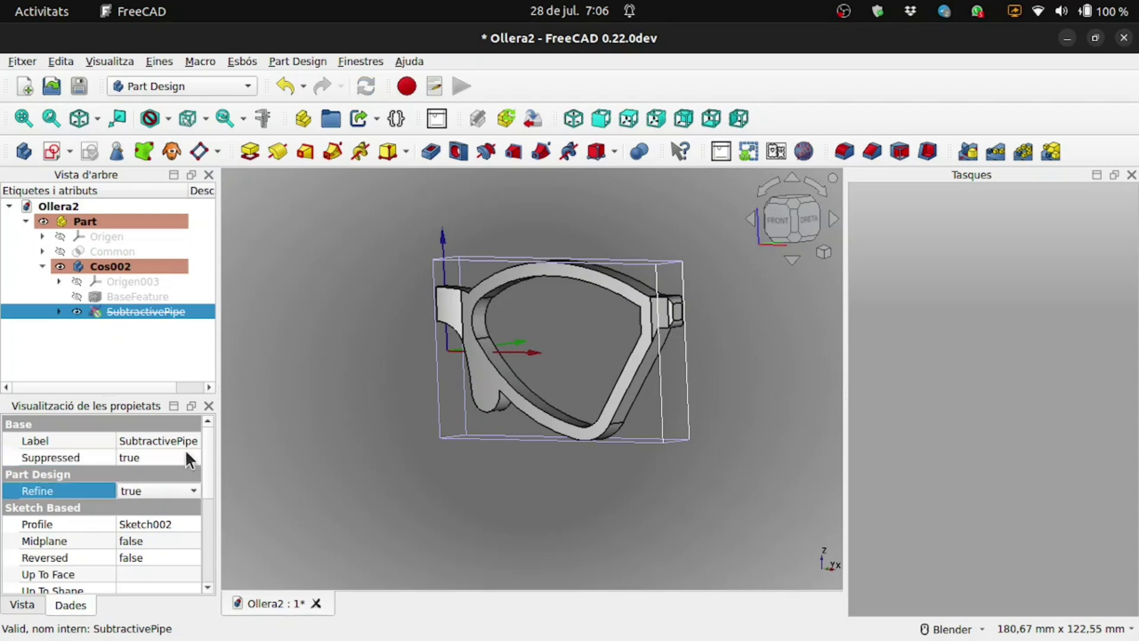
pyautogui.scroll(5, 508, 344)
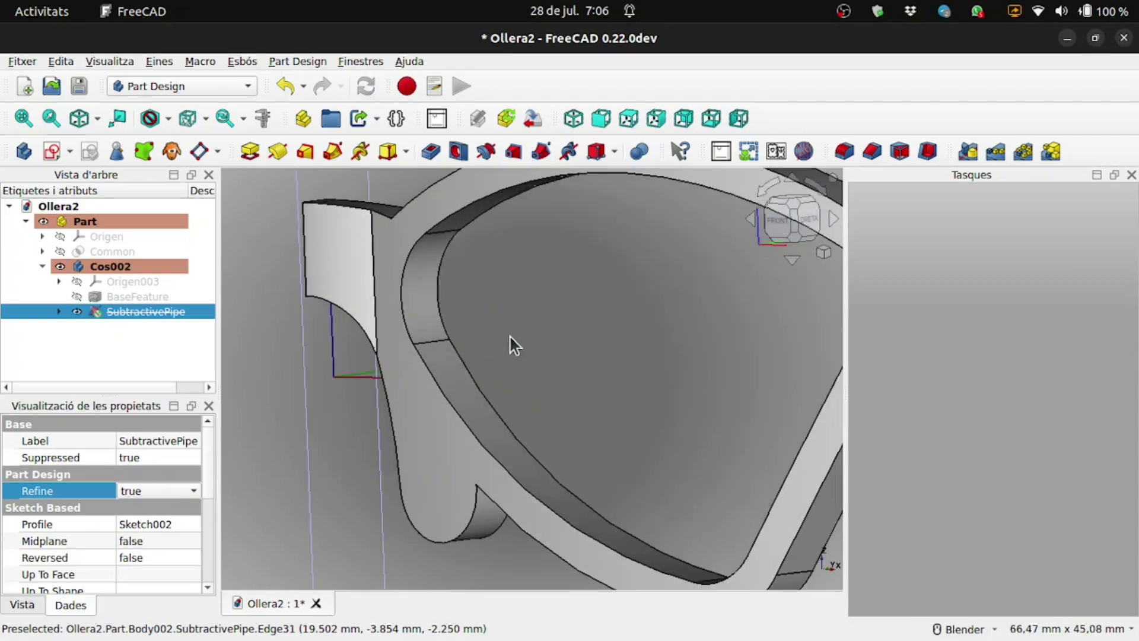
pyautogui.scroll(2, 490, 338)
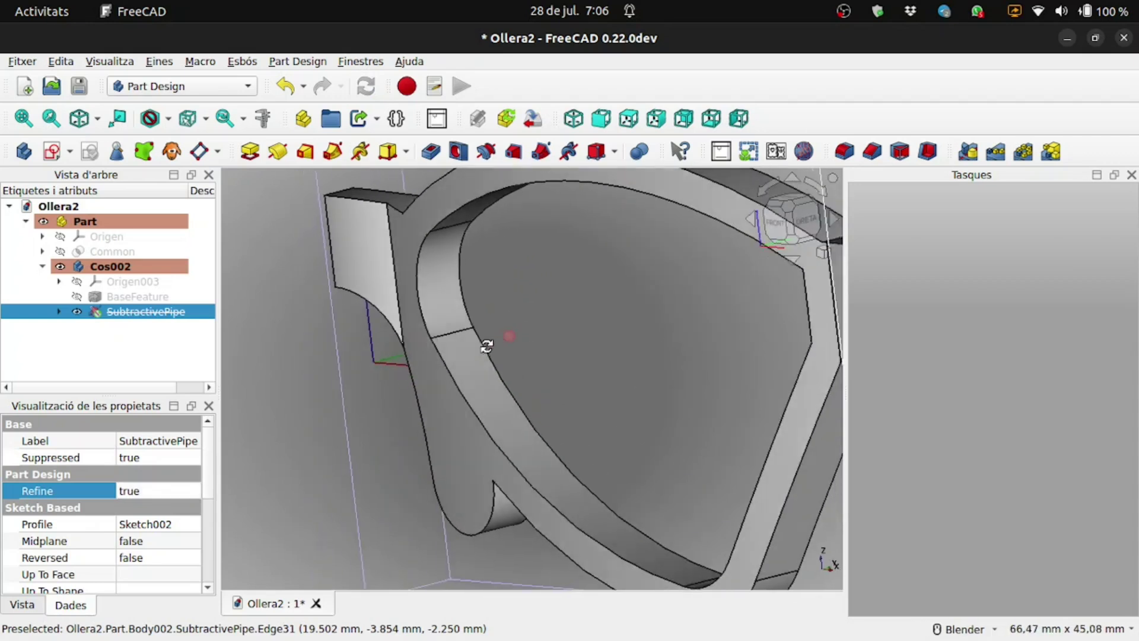
pyautogui.click(176, 454)
pyautogui.click(177, 440)
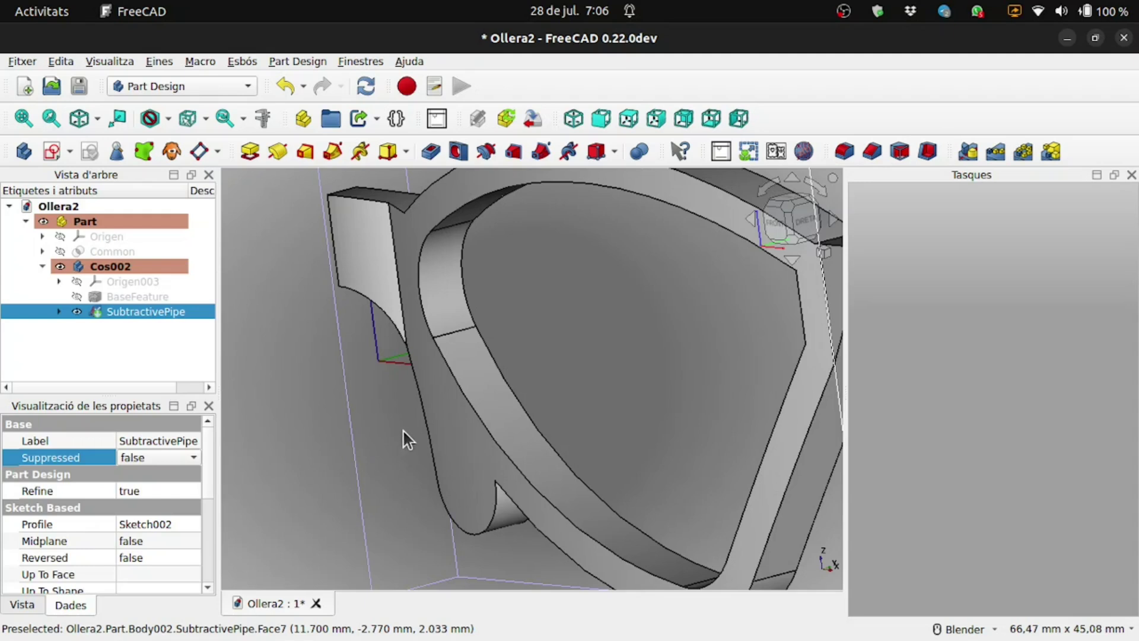
# Deselect SubtractivePipe and zoom in on the grooved frame's corner.
pyautogui.scroll(-3, 404, 429)
pyautogui.scroll(-2, 366, 437)
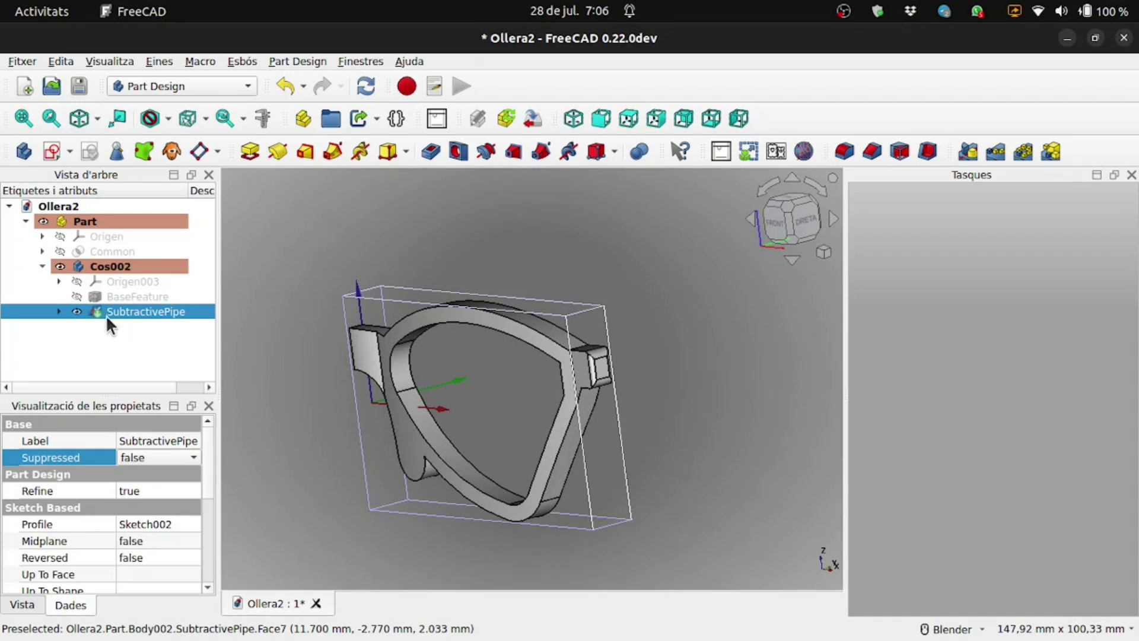
pyautogui.click(196, 356)
pyautogui.scroll(5, 398, 339)
pyautogui.moveTo(397, 339)
pyautogui.mouseDown(button='middle')
pyautogui.moveTo(298, 469)
pyautogui.moveTo(409, 295)
pyautogui.moveTo(567, 325)
pyautogui.moveTo(394, 331)
pyautogui.moveTo(537, 498)
pyautogui.moveTo(658, 407)
pyautogui.moveTo(643, 402)
pyautogui.moveTo(646, 365)
pyautogui.mouseUp(button='middle')
pyautogui.scroll(-5, 416, 367)
pyautogui.scroll(3, 645, 357)
pyautogui.scroll(2, 643, 332)
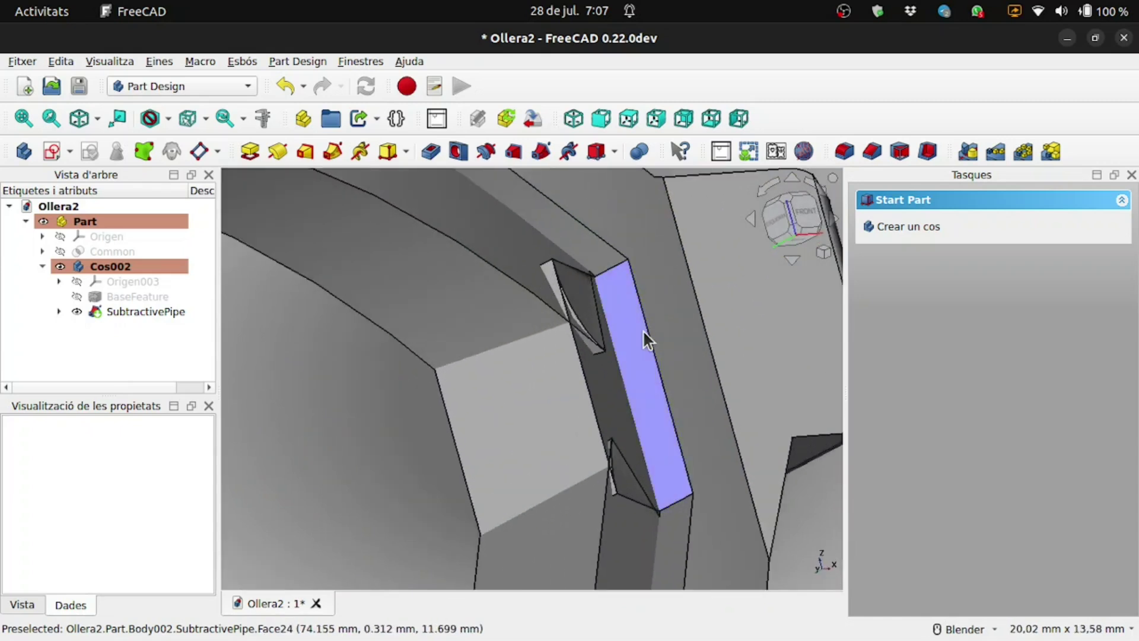
pyautogui.scroll(2, 597, 255)
pyautogui.scroll(1, 597, 255)
pyautogui.scroll(1, 570, 256)
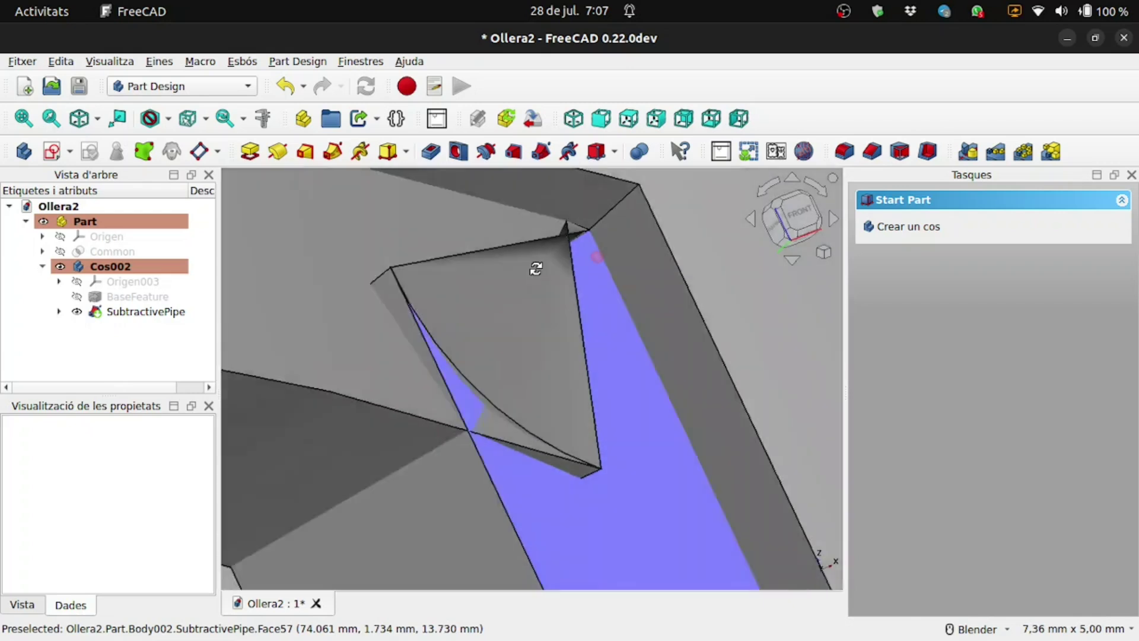
pyautogui.scroll(2, 539, 262)
pyautogui.scroll(1, 593, 224)
pyautogui.scroll(4, 592, 226)
# Orbit around the groove's cut faces at the hinge corner, then expand the Common group.
pyautogui.moveTo(527, 369)
pyautogui.mouseDown(button='middle')
pyautogui.moveTo(533, 391)
pyautogui.moveTo(566, 359)
pyautogui.mouseUp(button='middle')
pyautogui.scroll(-5, 556, 356)
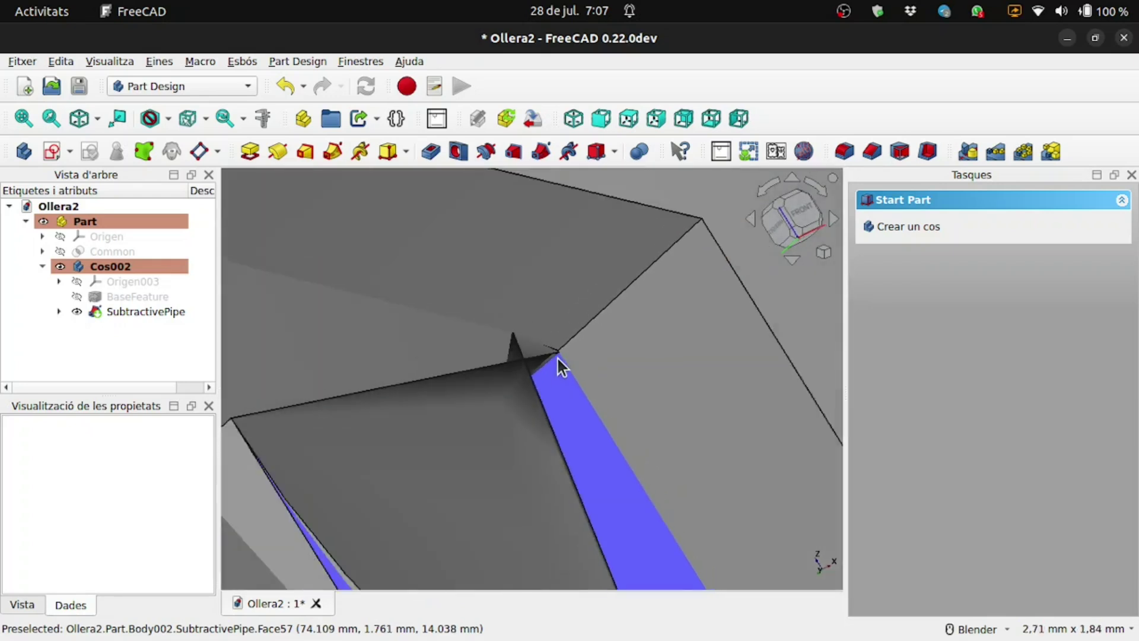
pyautogui.scroll(-9, 557, 356)
pyautogui.scroll(-4, 557, 357)
pyautogui.moveTo(558, 357)
pyautogui.mouseDown(button='middle')
pyautogui.moveTo(667, 422)
pyautogui.moveTo(696, 387)
pyautogui.moveTo(708, 315)
pyautogui.moveTo(636, 382)
pyautogui.moveTo(527, 415)
pyautogui.moveTo(468, 463)
pyautogui.moveTo(427, 433)
pyautogui.moveTo(552, 439)
pyautogui.mouseUp(button='middle')
pyautogui.scroll(-4, 626, 445)
pyautogui.moveTo(626, 445); pyautogui.dragTo(568, 464, button='middle')
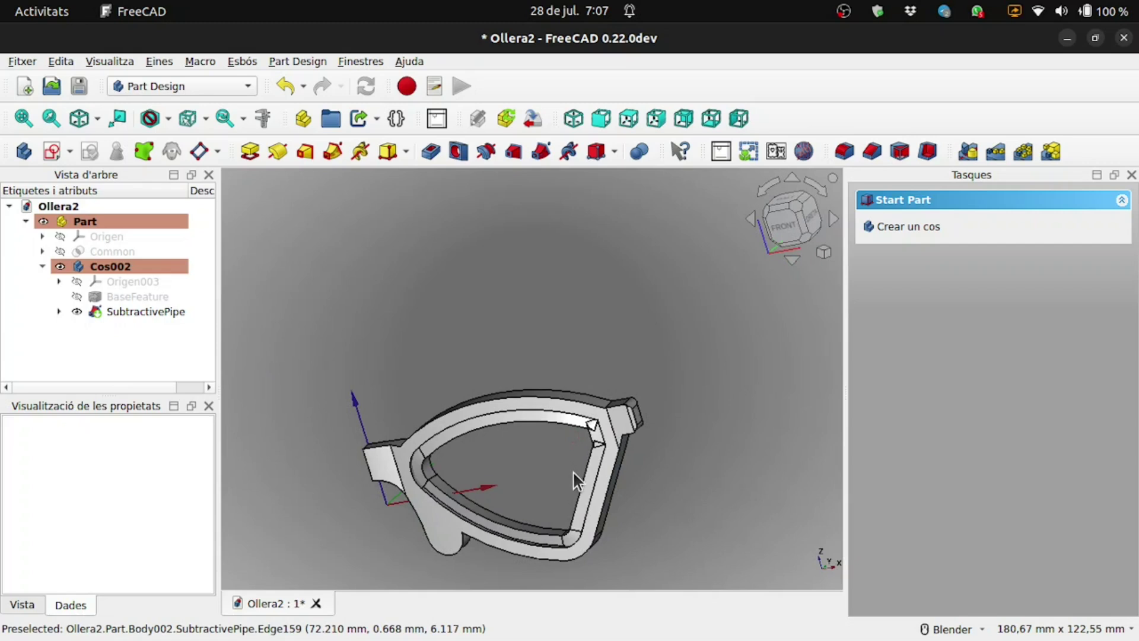
pyautogui.scroll(5, 572, 538)
pyautogui.moveTo(571, 539)
pyautogui.mouseDown(button='middle')
pyautogui.moveTo(657, 509)
pyautogui.moveTo(571, 436)
pyautogui.mouseUp(button='middle')
pyautogui.scroll(-3, 582, 415)
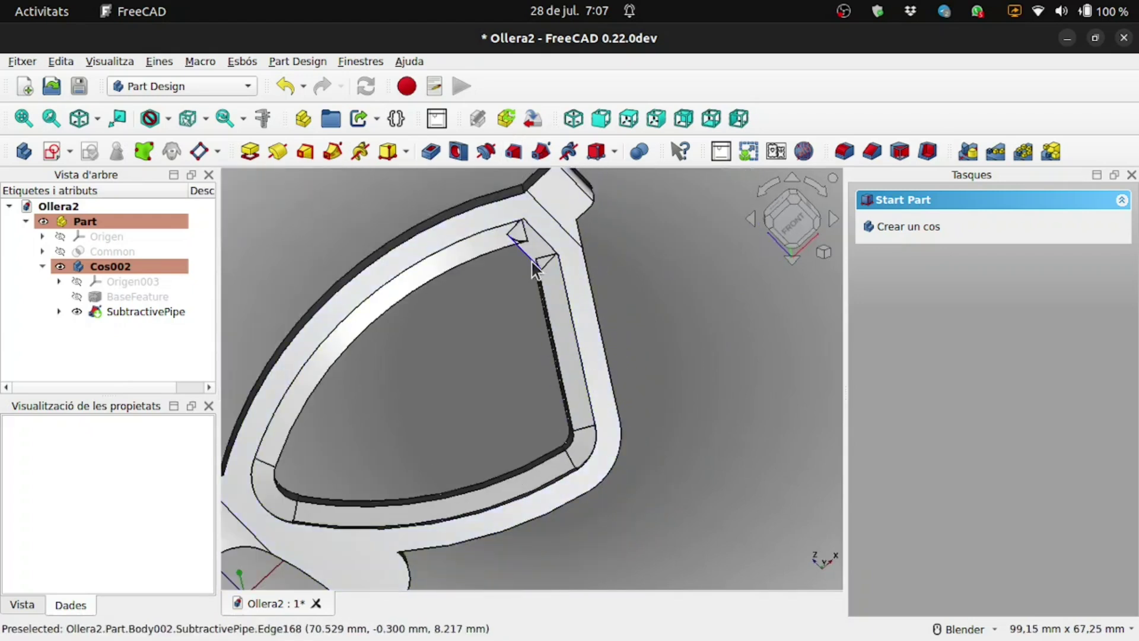
pyautogui.scroll(2, 525, 205)
pyautogui.scroll(4, 518, 216)
pyautogui.moveTo(521, 240)
pyautogui.mouseDown(button='middle')
pyautogui.moveTo(526, 209)
pyautogui.moveTo(522, 241)
pyautogui.mouseUp(button='middle')
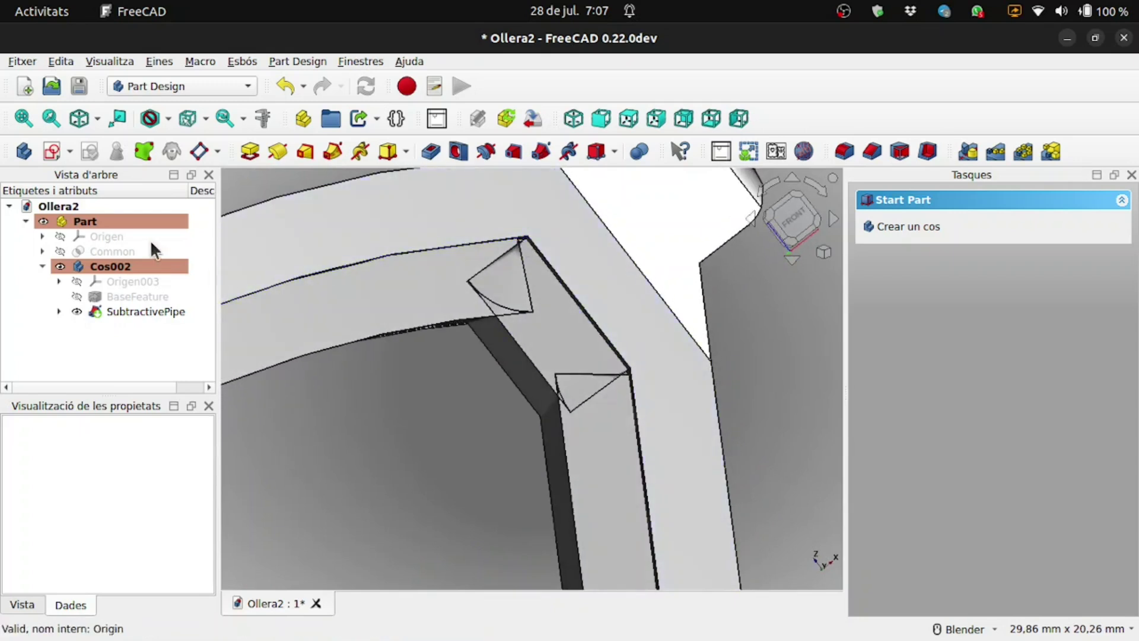
pyautogui.click(42, 251)
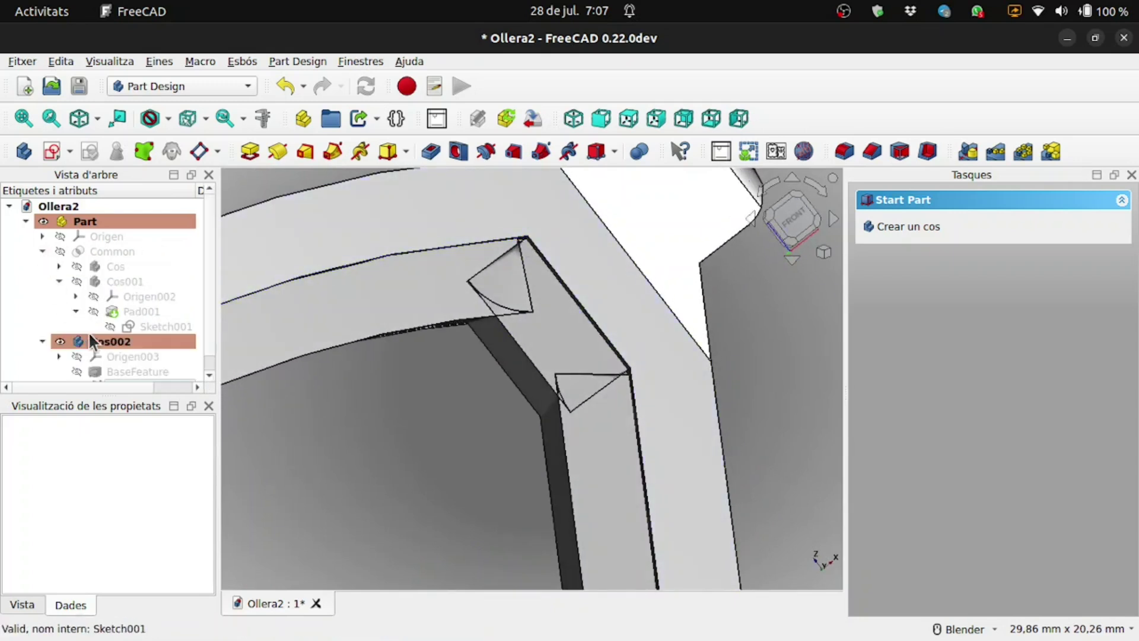
# Open Sketch001 and fillet the upper and lower corners of the short vertical edge.
pyautogui.doubleClick(127, 327)
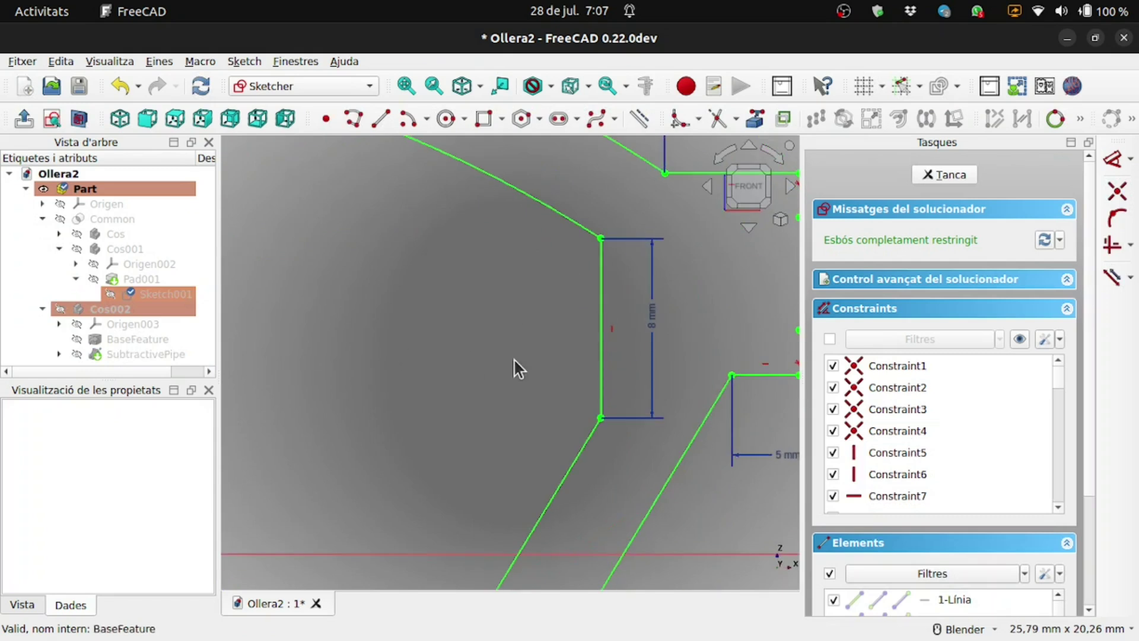
pyautogui.scroll(5, 583, 297)
pyautogui.scroll(4, 492, 321)
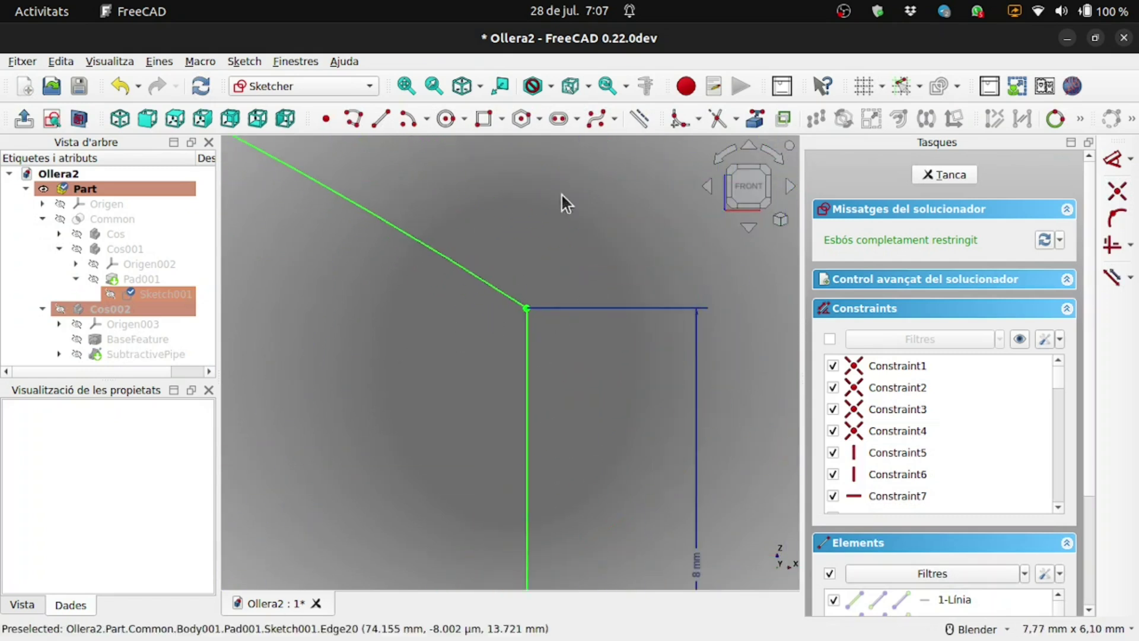
pyautogui.click(699, 119)
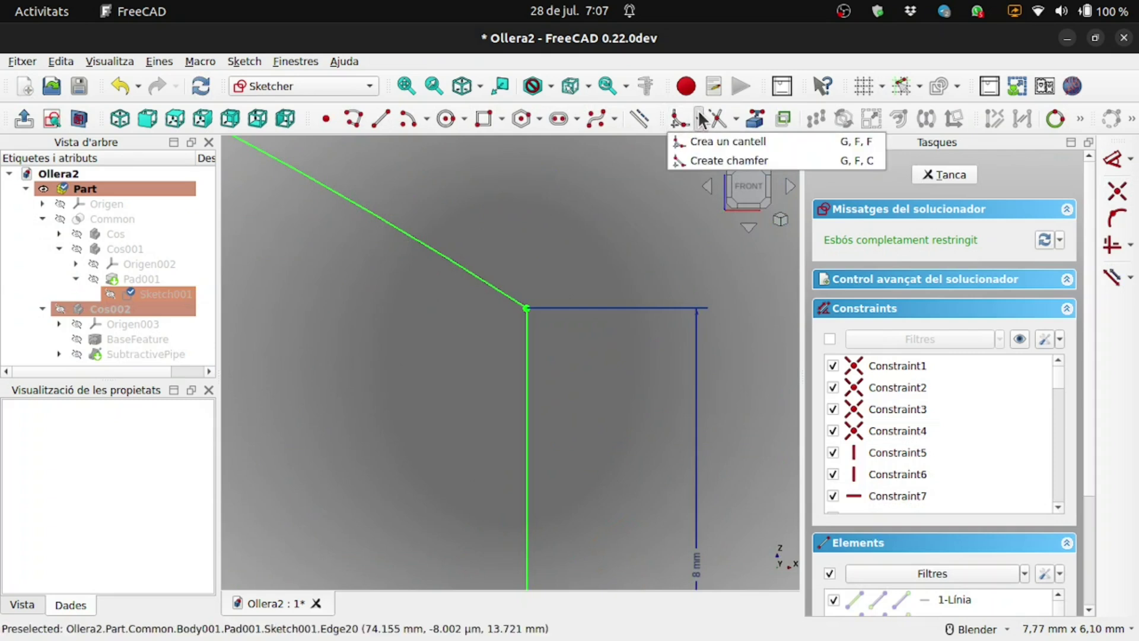
pyautogui.click(698, 146)
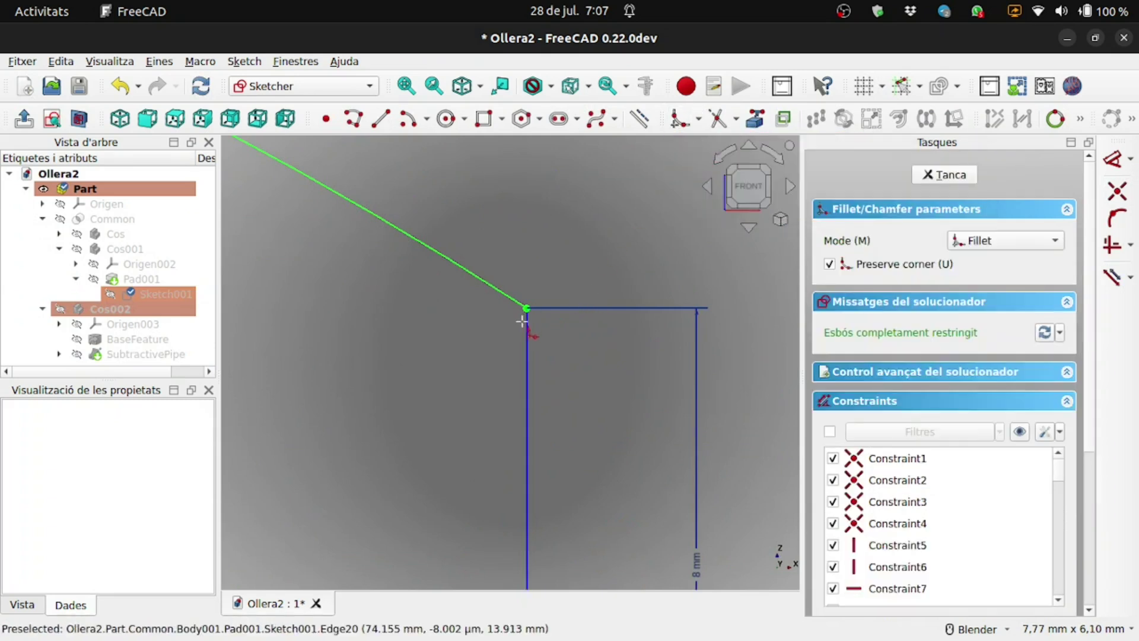
pyautogui.click(512, 297)
pyautogui.click(494, 318)
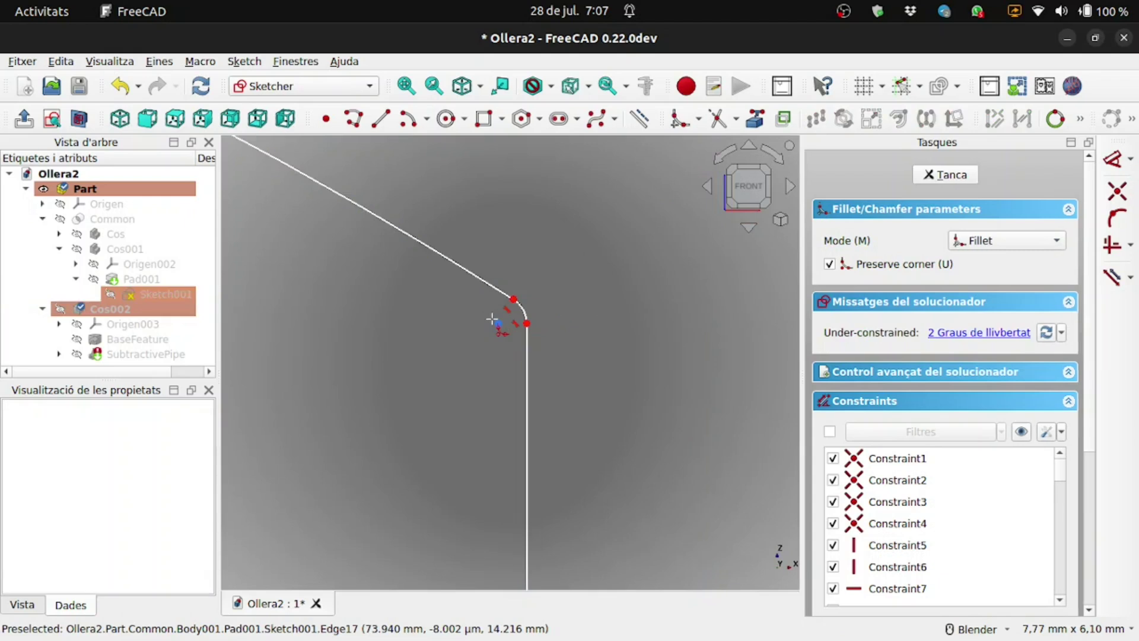
pyautogui.scroll(-4, 611, 245)
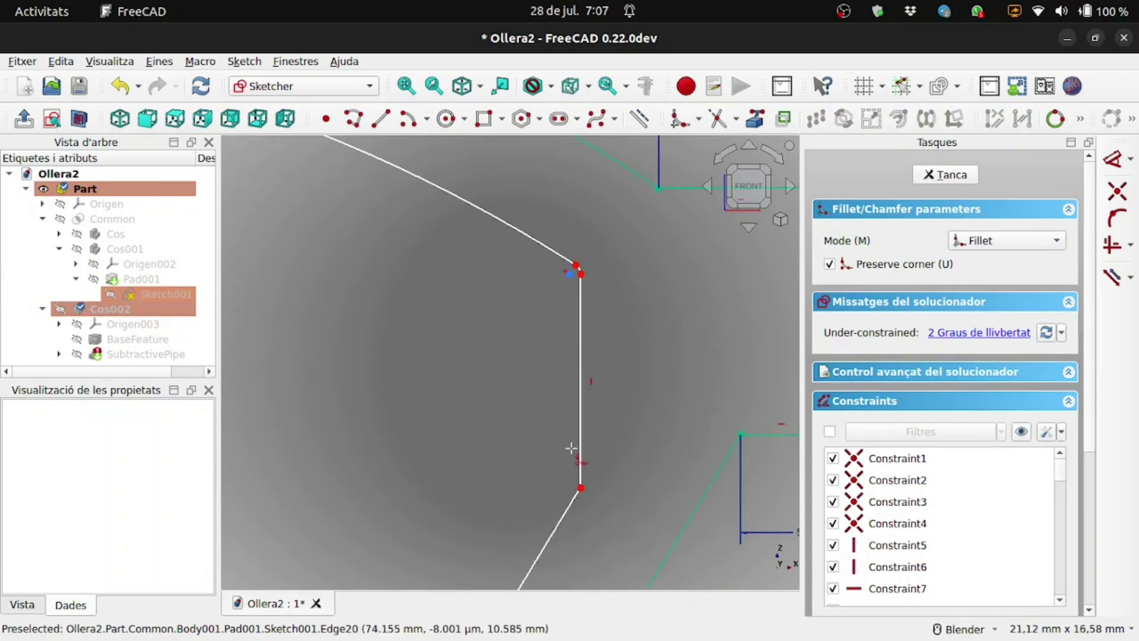
pyautogui.click(571, 492)
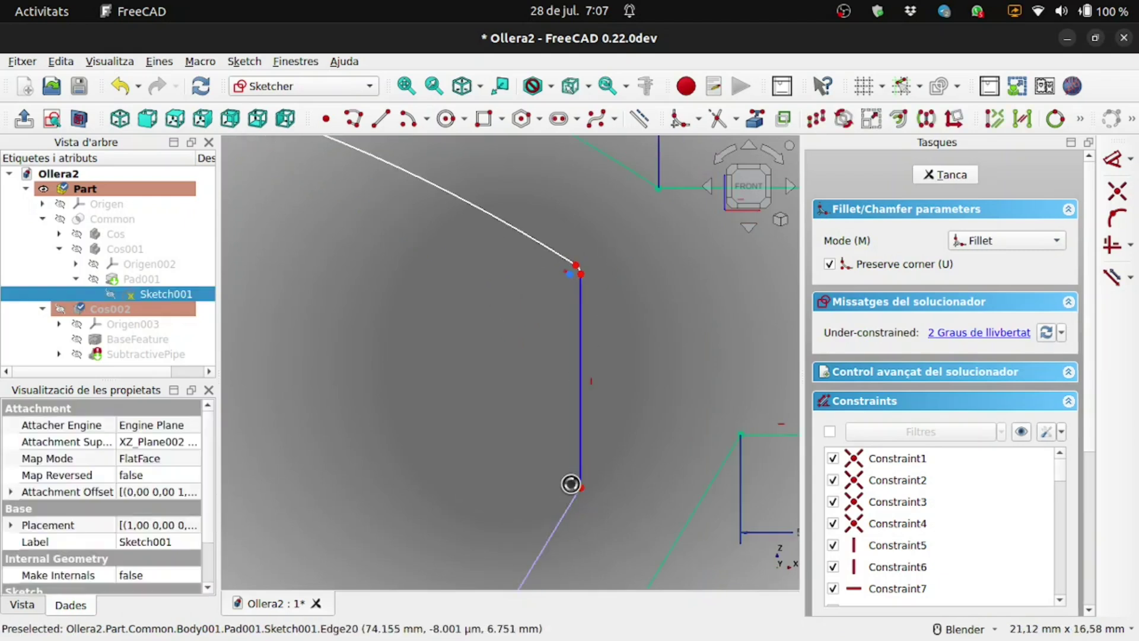
pyautogui.click(571, 483)
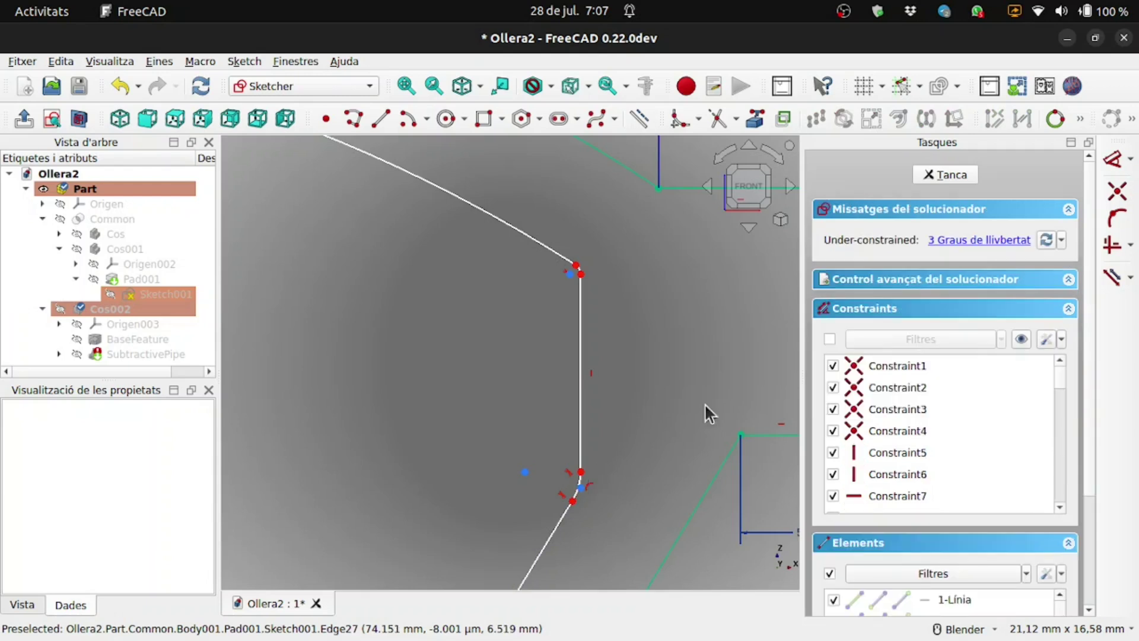
# Constrain the lower fillet to a 2 mm radius and pick the upper fillet arc for a radius.
pyautogui.click(1112, 159)
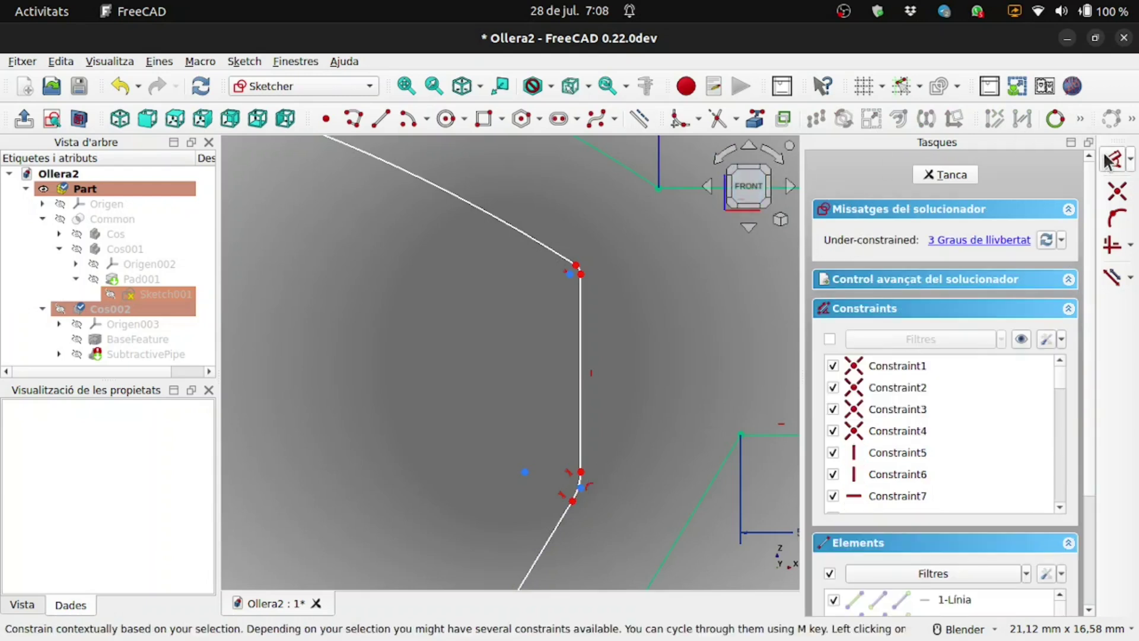
pyautogui.scroll(1, 620, 483)
pyautogui.scroll(3, 620, 483)
pyautogui.click(498, 487)
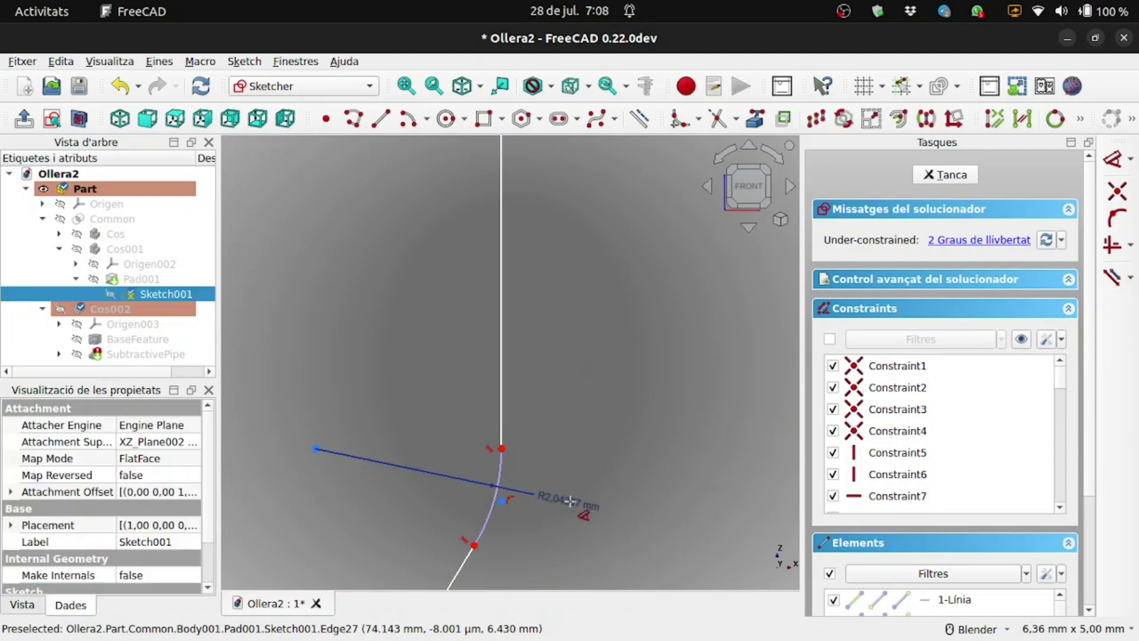
pyautogui.write('2')
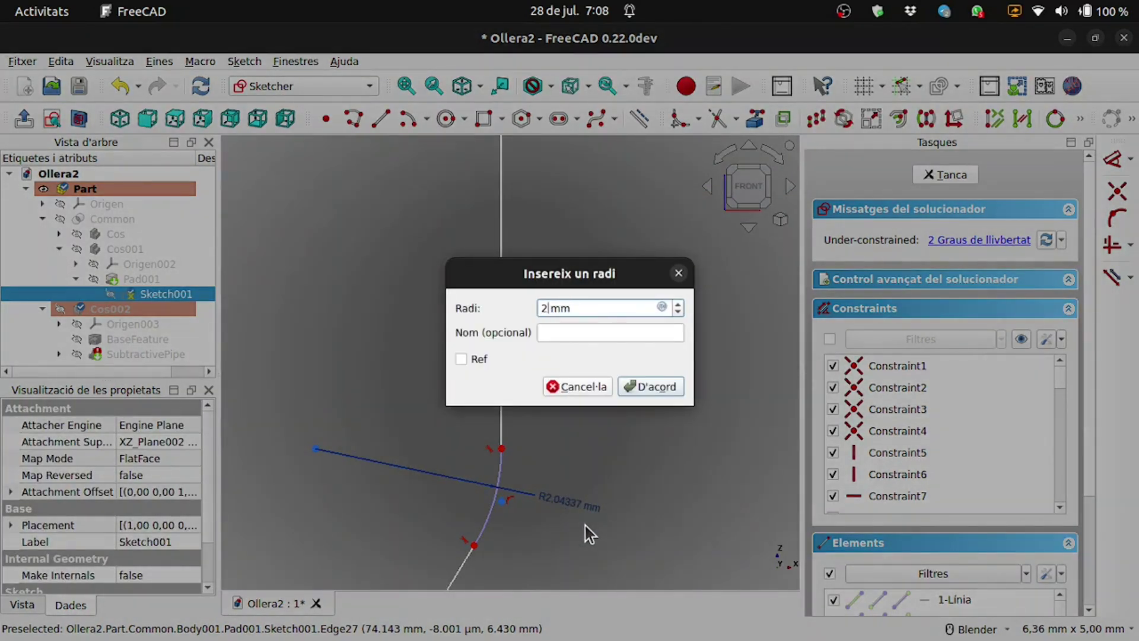
pyautogui.press('Return')
pyautogui.scroll(-4, 585, 525)
pyautogui.scroll(3, 567, 250)
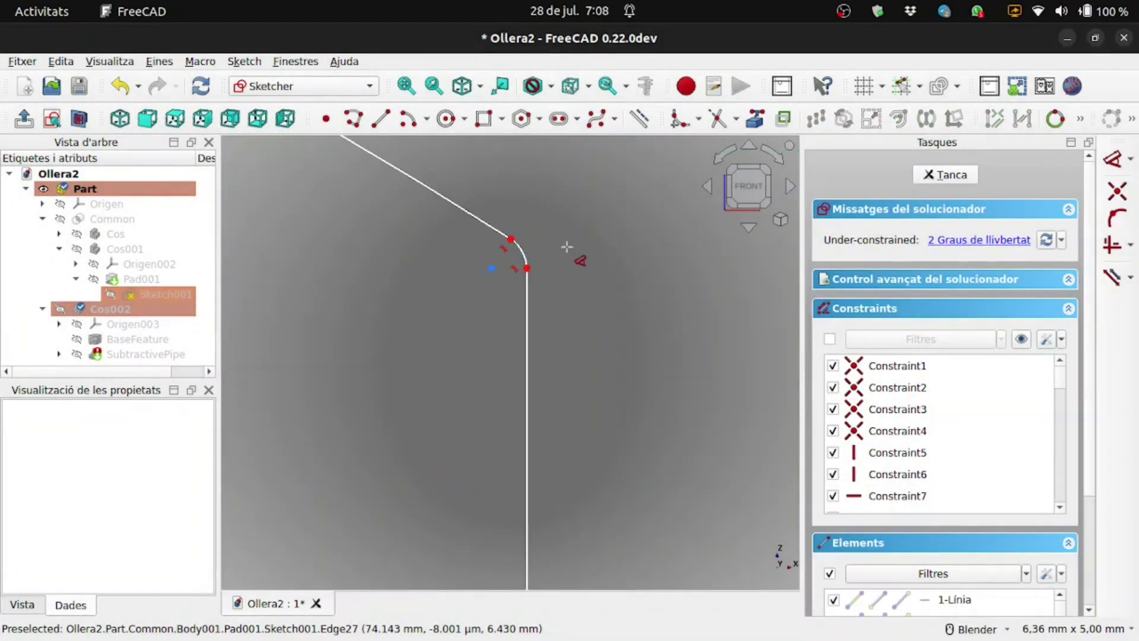
pyautogui.click(518, 251)
# Set the upper fillet radius to 2 mm and test the rim arc's remaining freedom.
pyautogui.write('2')
pyautogui.press('Return')
pyautogui.scroll(-1, 593, 308)
pyautogui.scroll(-2, 603, 315)
pyautogui.scroll(-2, 609, 318)
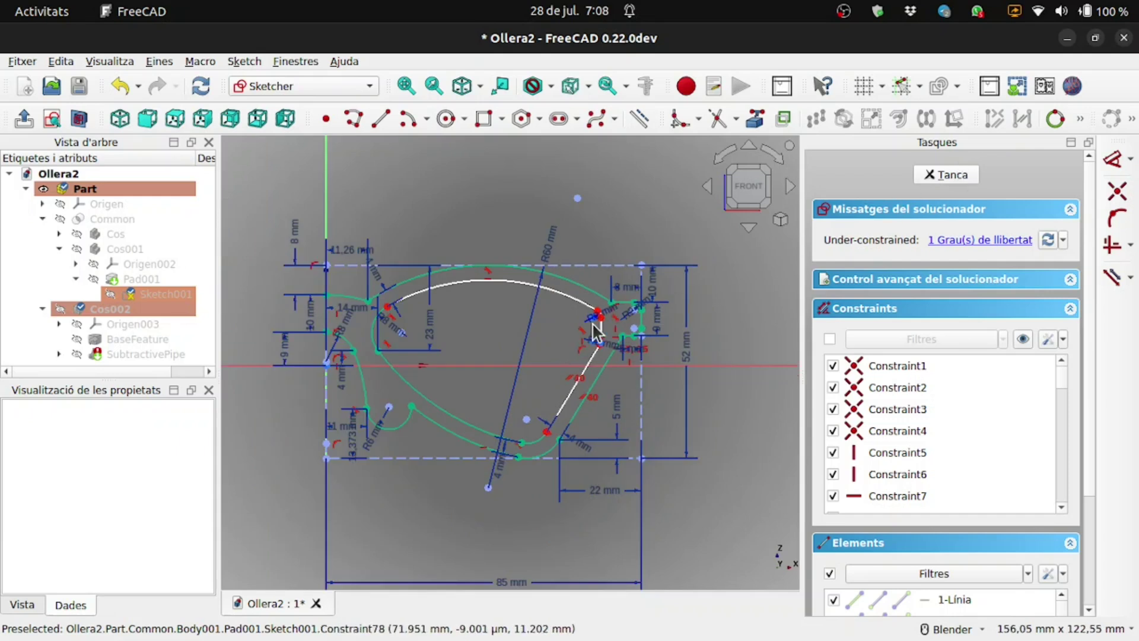
pyautogui.scroll(3, 595, 329)
pyautogui.scroll(2, 614, 304)
pyautogui.scroll(-2, 621, 300)
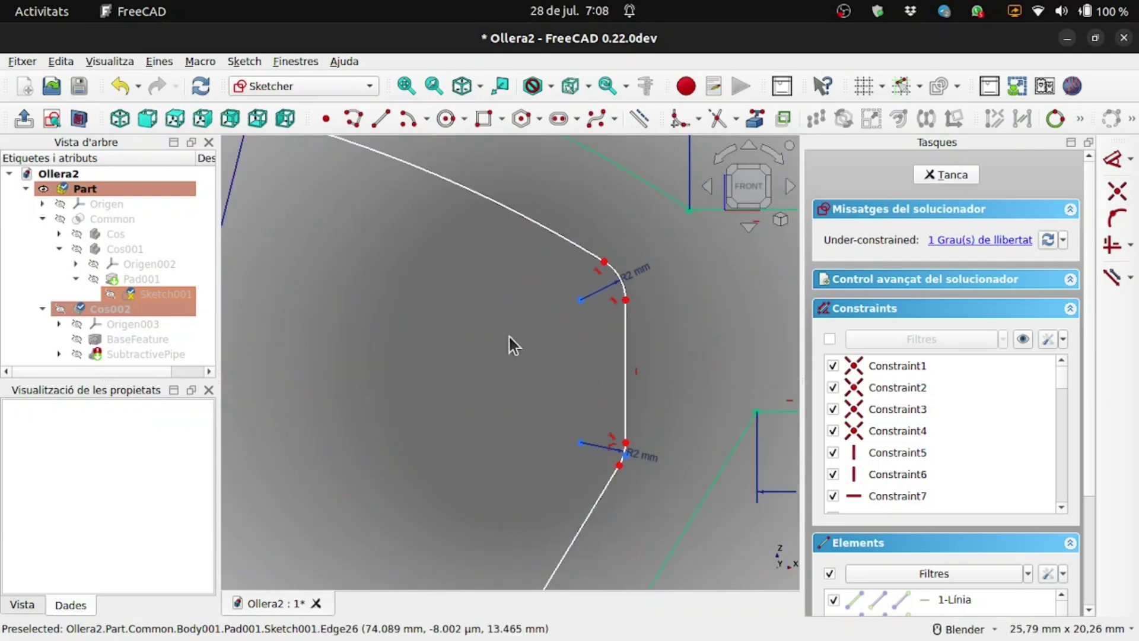
pyautogui.scroll(-3, 649, 339)
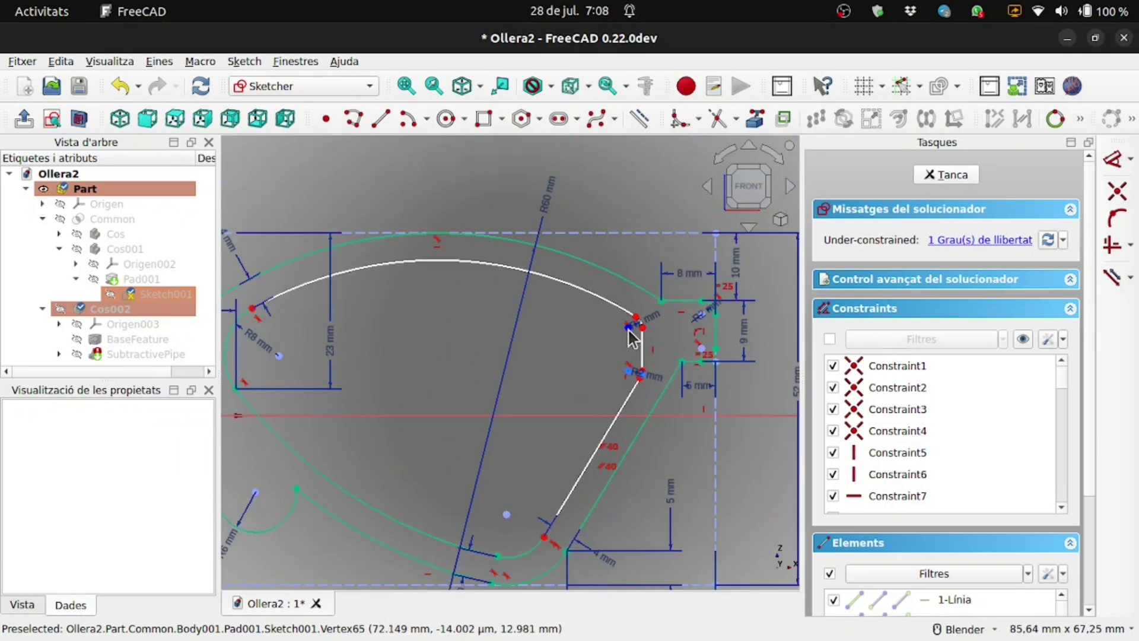
pyautogui.click(634, 320)
pyautogui.hotkey('ctrl', 'z')
pyautogui.moveTo(634, 325); pyautogui.dragTo(640, 324)
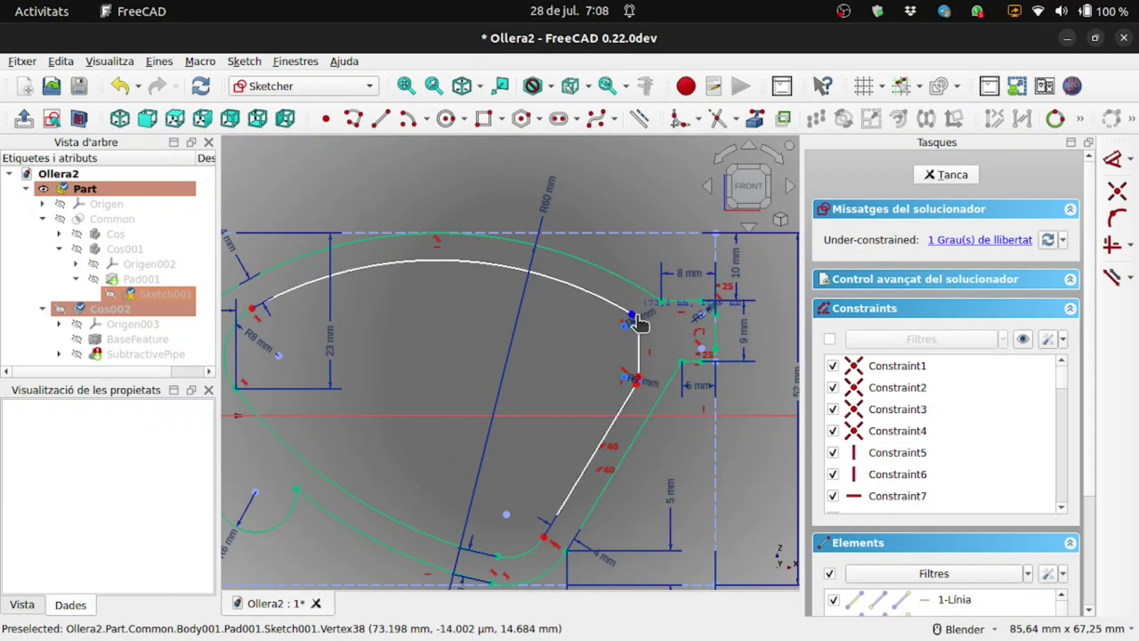
pyautogui.scroll(3, 641, 326)
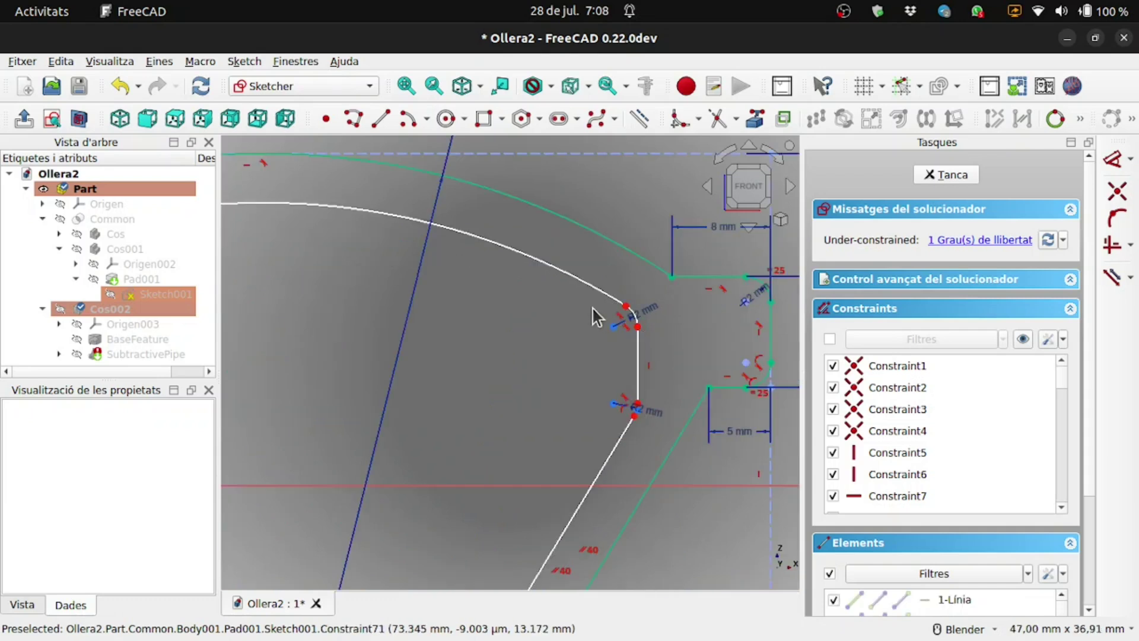
pyautogui.scroll(-3, 629, 341)
pyautogui.scroll(3, 688, 380)
# Add an 11 mm horizontal distance from the edge's vertex to the right vertical line.
pyautogui.click(1101, 159)
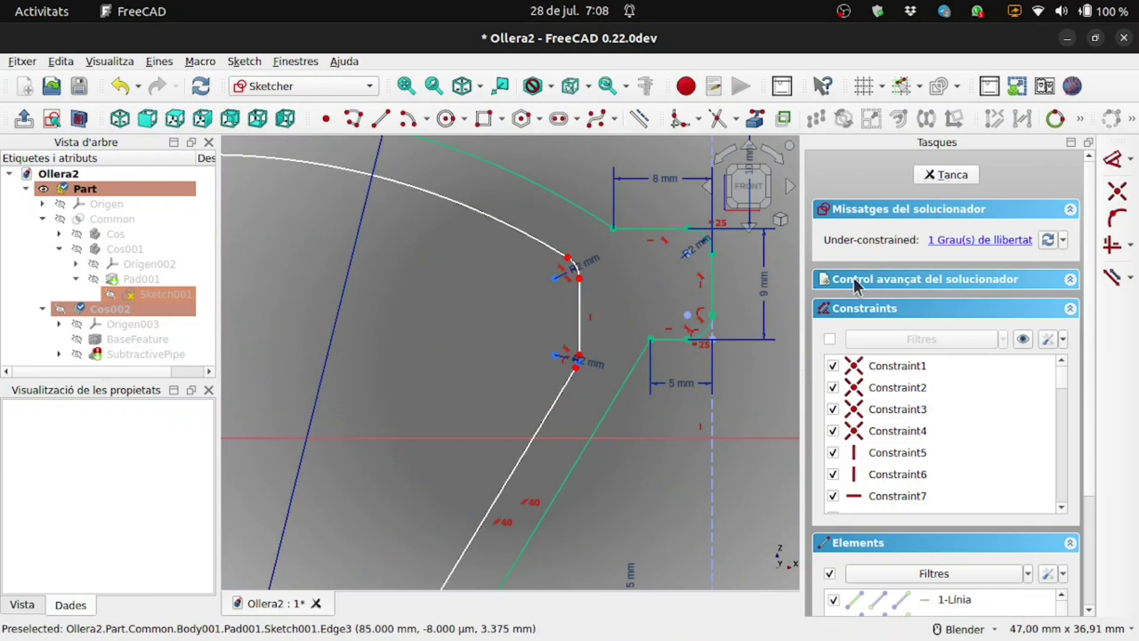
pyautogui.click(549, 391)
pyautogui.click(580, 356)
pyautogui.click(712, 409)
pyautogui.click(718, 479)
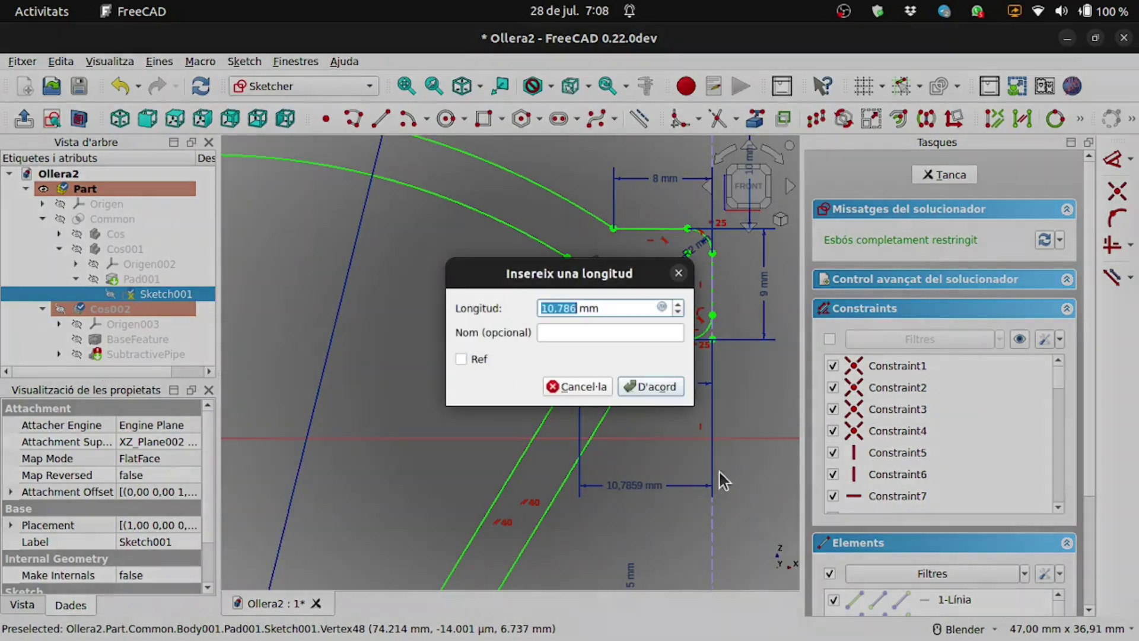
pyautogui.write('11')
pyautogui.press('Return')
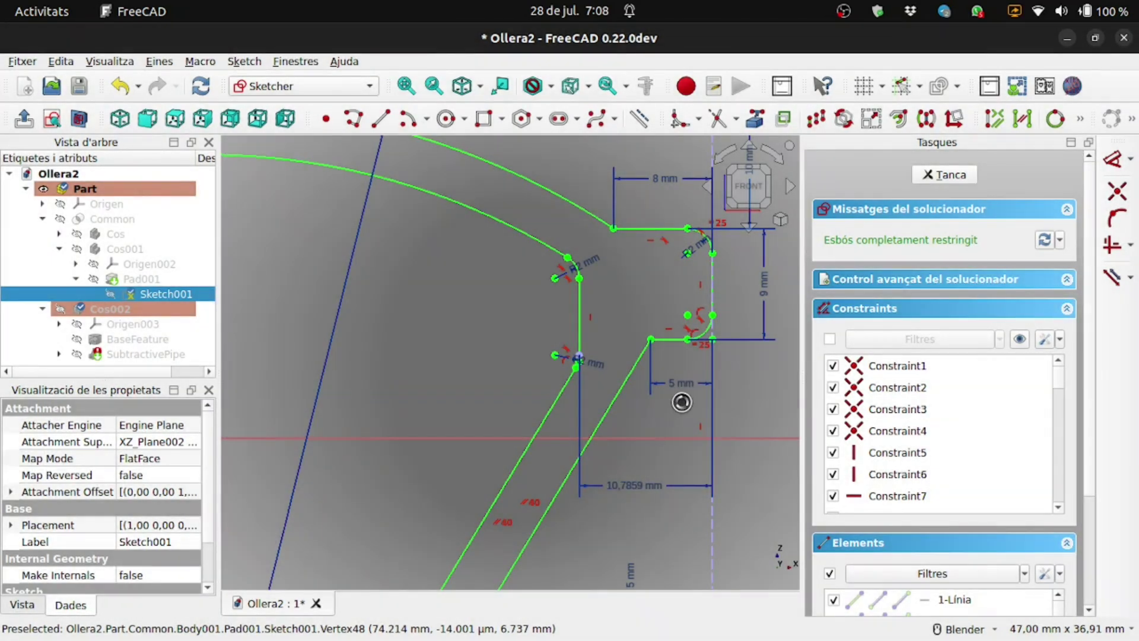
# Close the sketch, reopen SubtractivePipe and delete two stale edges from its path.
pyautogui.click(942, 177)
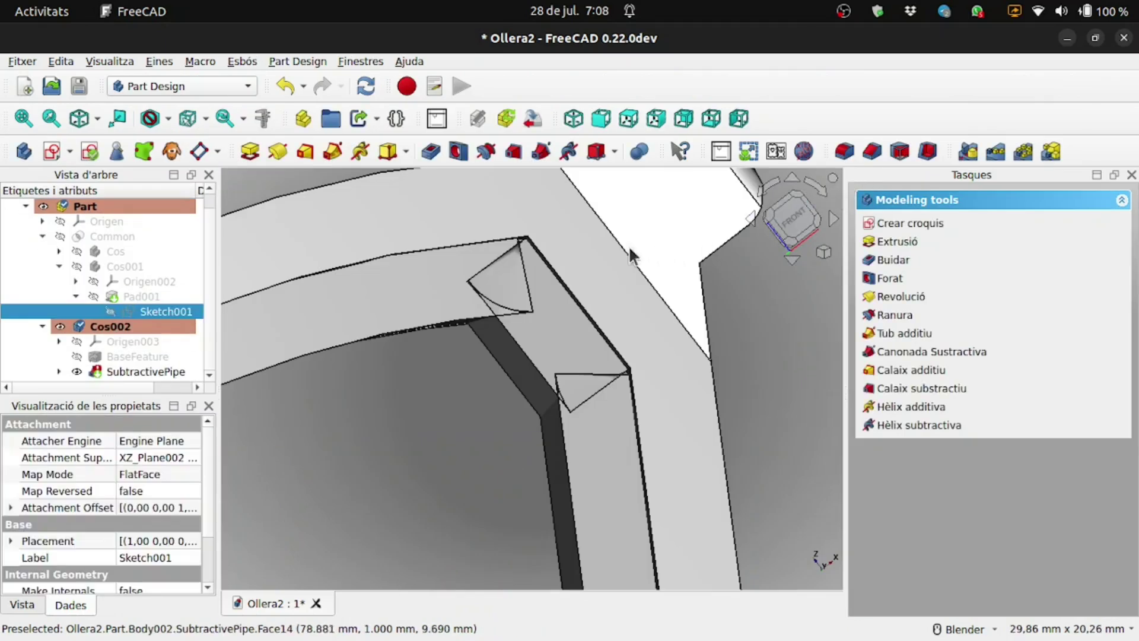
pyautogui.doubleClick(123, 372)
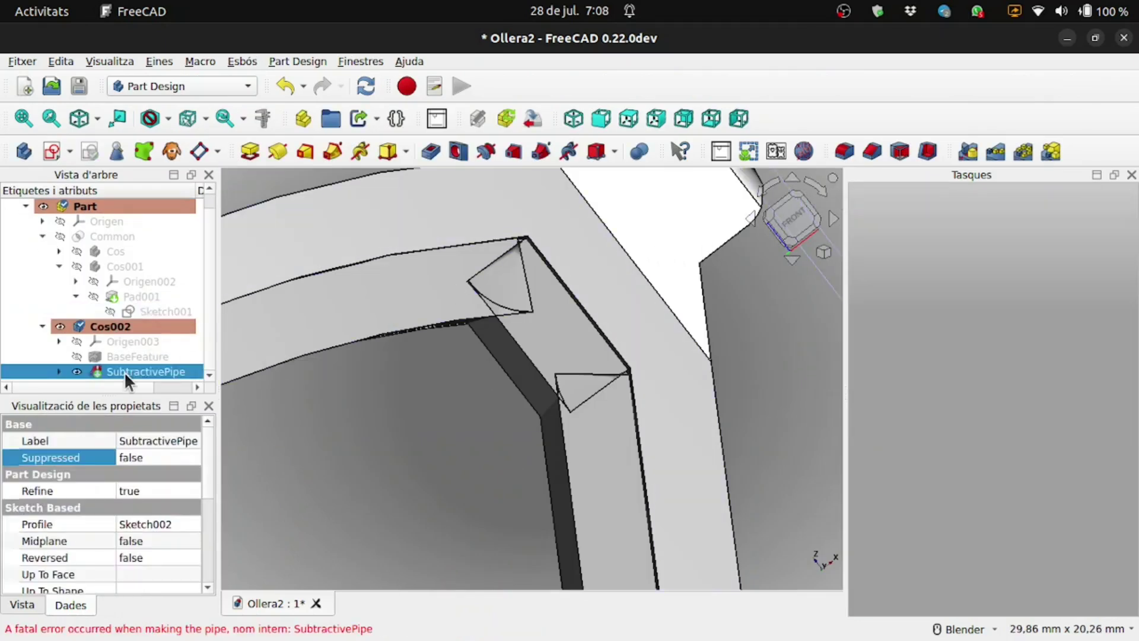
pyautogui.rightClick(124, 371)
pyautogui.click(251, 37)
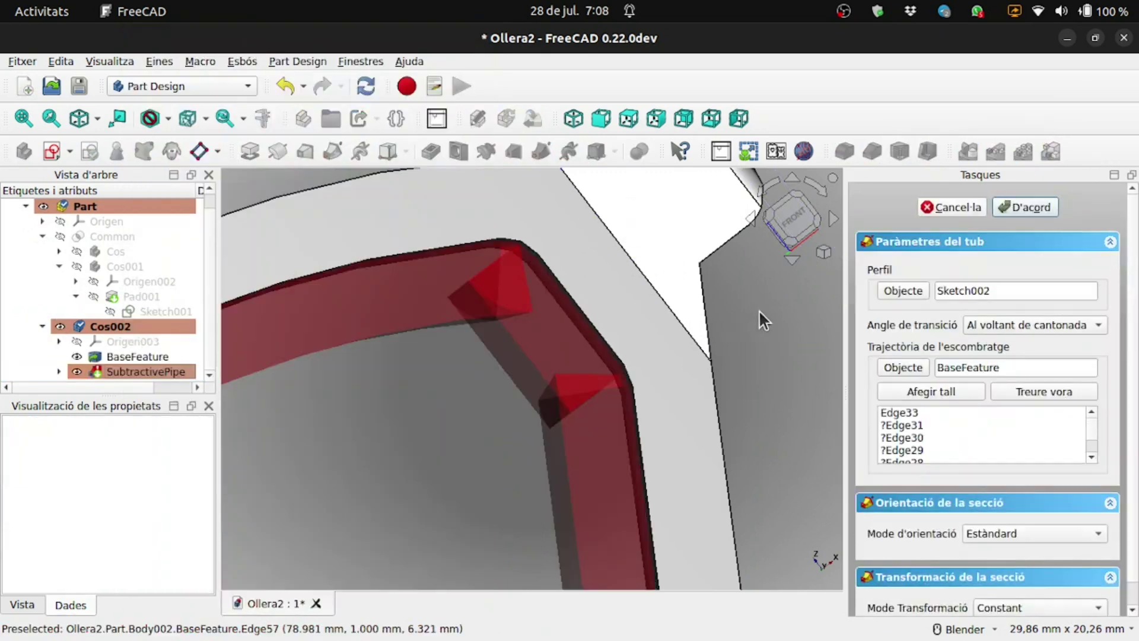
pyautogui.scroll(-2, 759, 309)
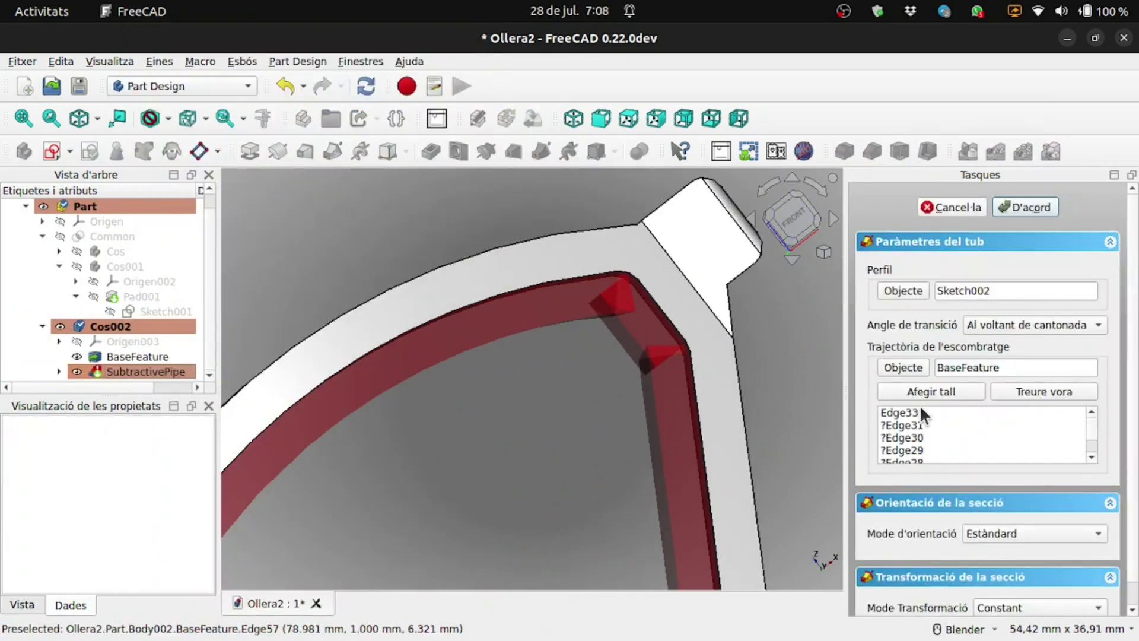
pyautogui.click(901, 414)
pyautogui.click(899, 409)
pyautogui.press('Delete')
pyautogui.press('Delete')
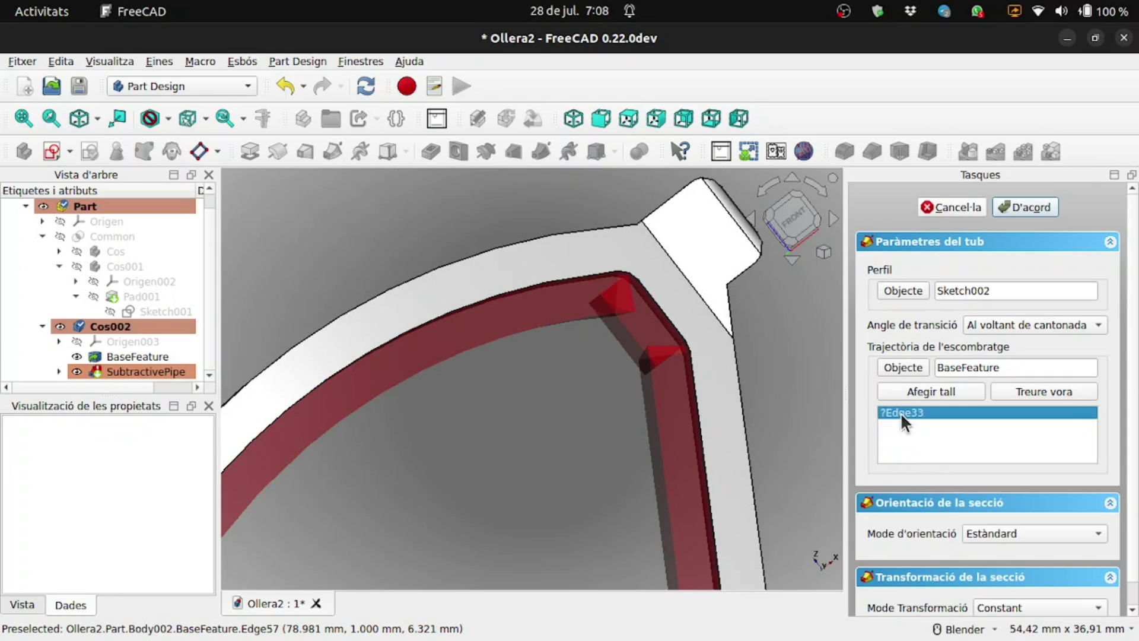
pyautogui.press('Delete')
# Add Edge33, Edge32, Edge31 and Edge30 of the inner rim to the groove path.
pyautogui.scroll(-3, 786, 329)
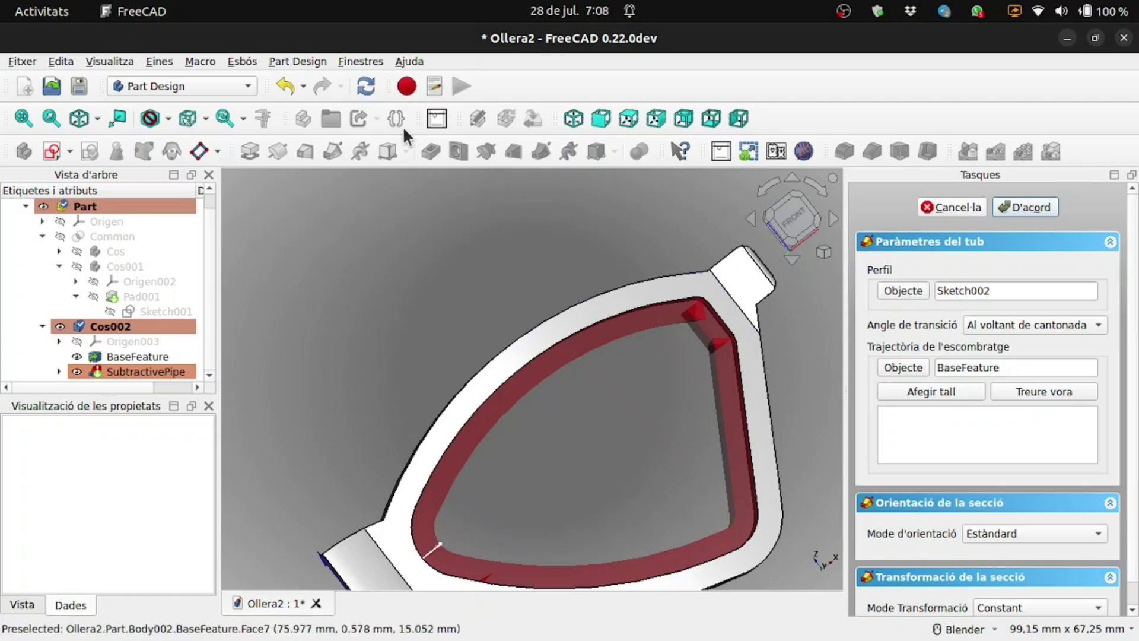
pyautogui.click(573, 118)
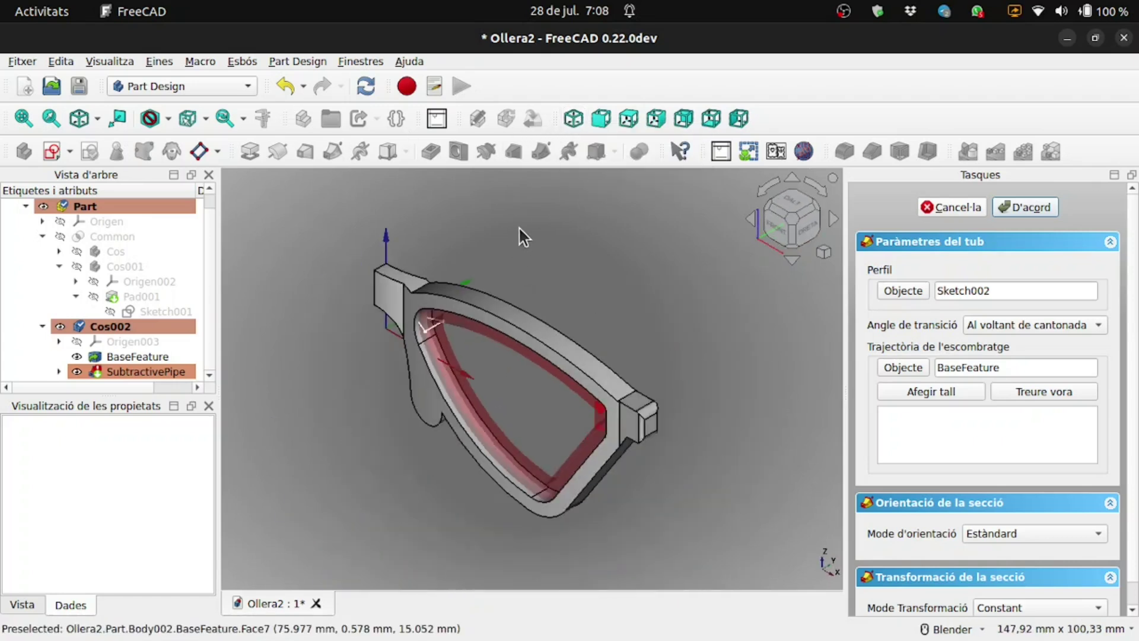
pyautogui.scroll(3, 416, 336)
pyautogui.scroll(3, 416, 335)
pyautogui.click(947, 388)
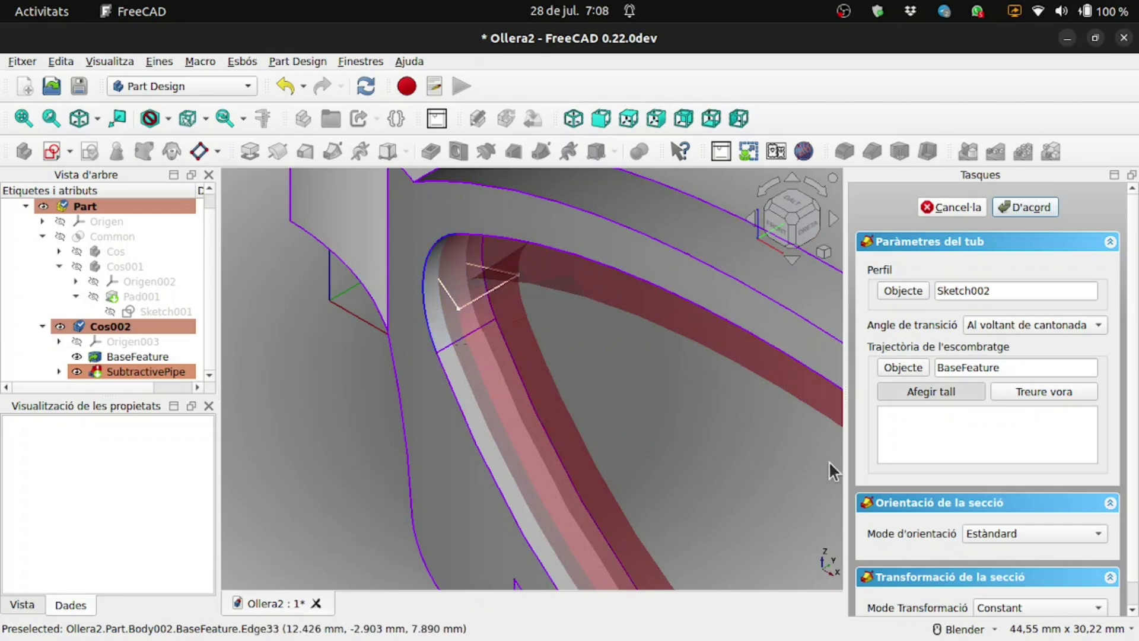
pyautogui.click(924, 392)
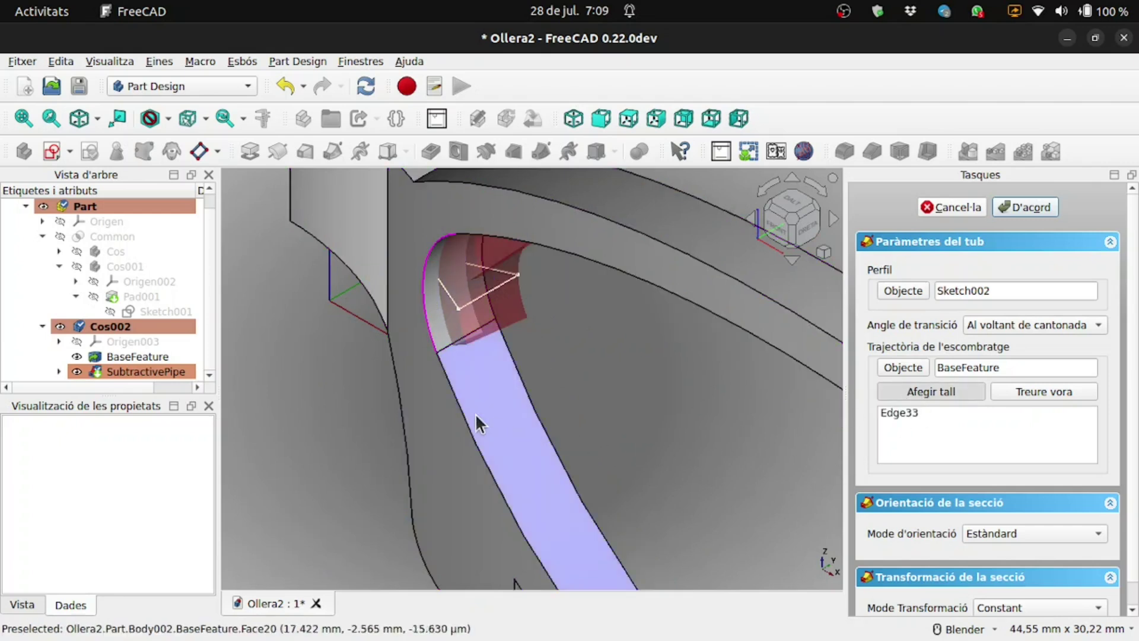
pyautogui.click(460, 319)
pyautogui.scroll(-5, 437, 309)
pyautogui.moveTo(437, 309)
pyautogui.mouseDown(button='middle')
pyautogui.moveTo(658, 360)
pyautogui.moveTo(683, 419)
pyautogui.moveTo(580, 491)
pyautogui.mouseUp(button='middle')
pyautogui.scroll(5, 579, 491)
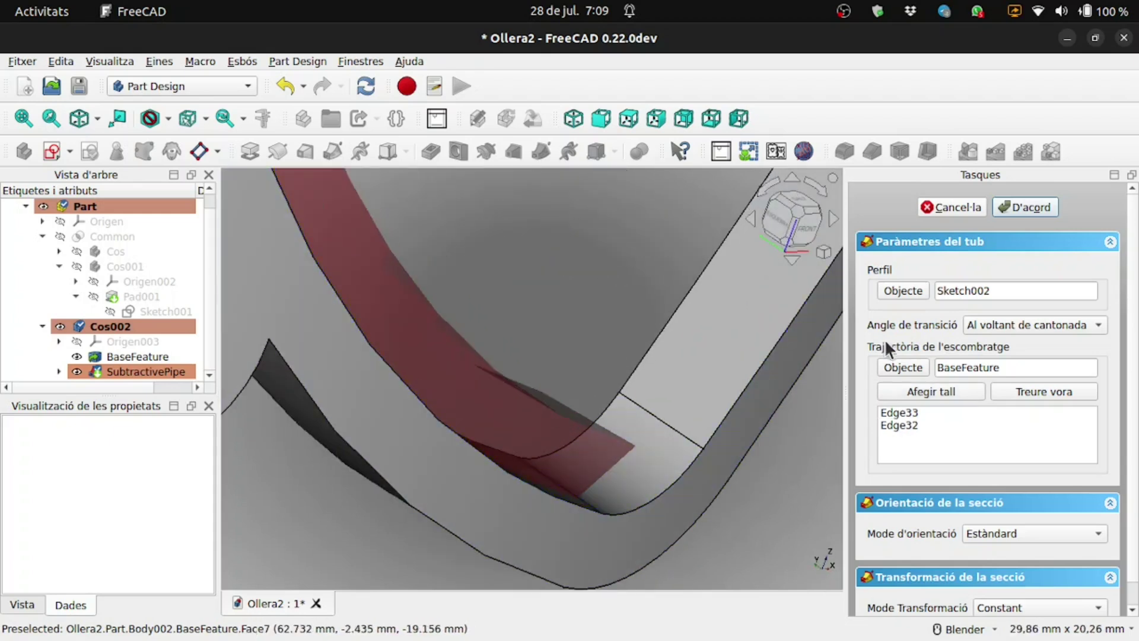
pyautogui.click(898, 390)
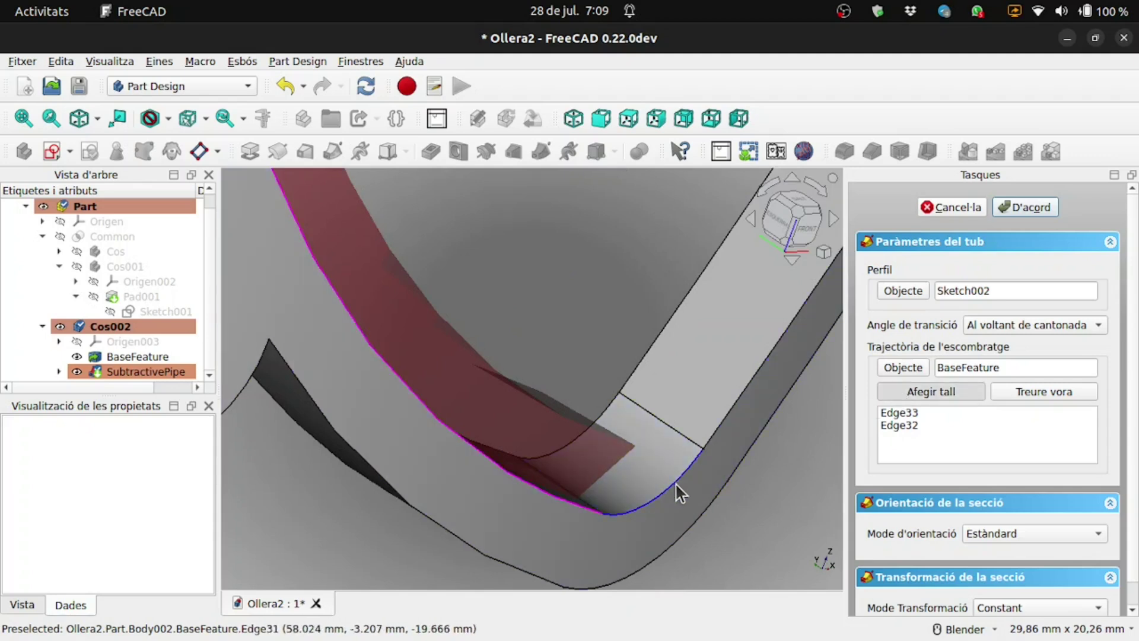
pyautogui.click(937, 390)
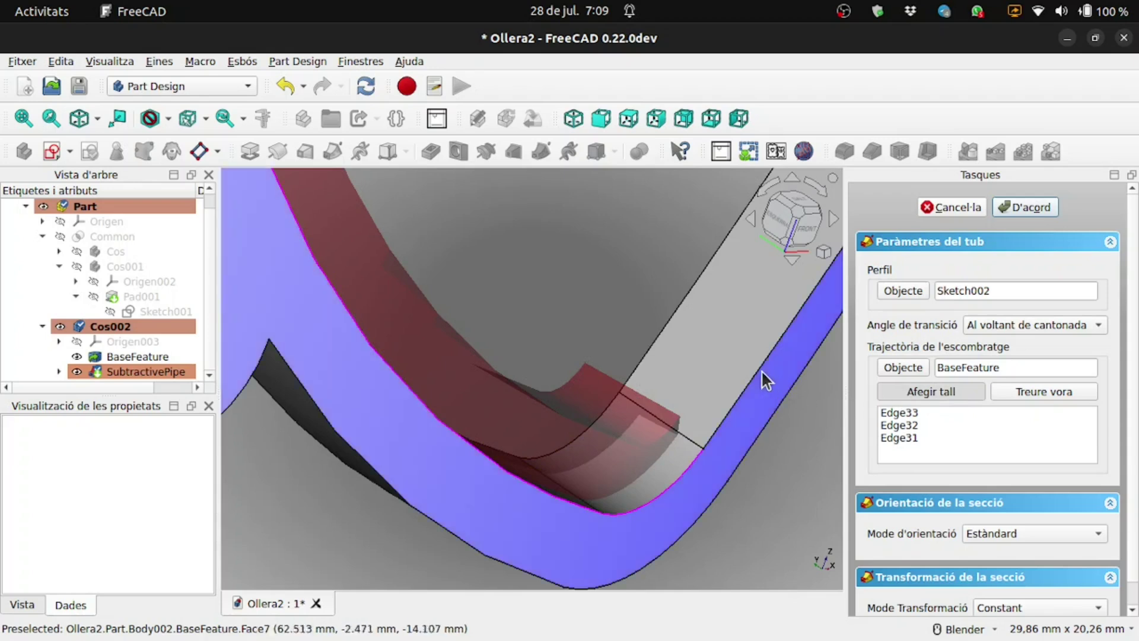
pyautogui.click(671, 460)
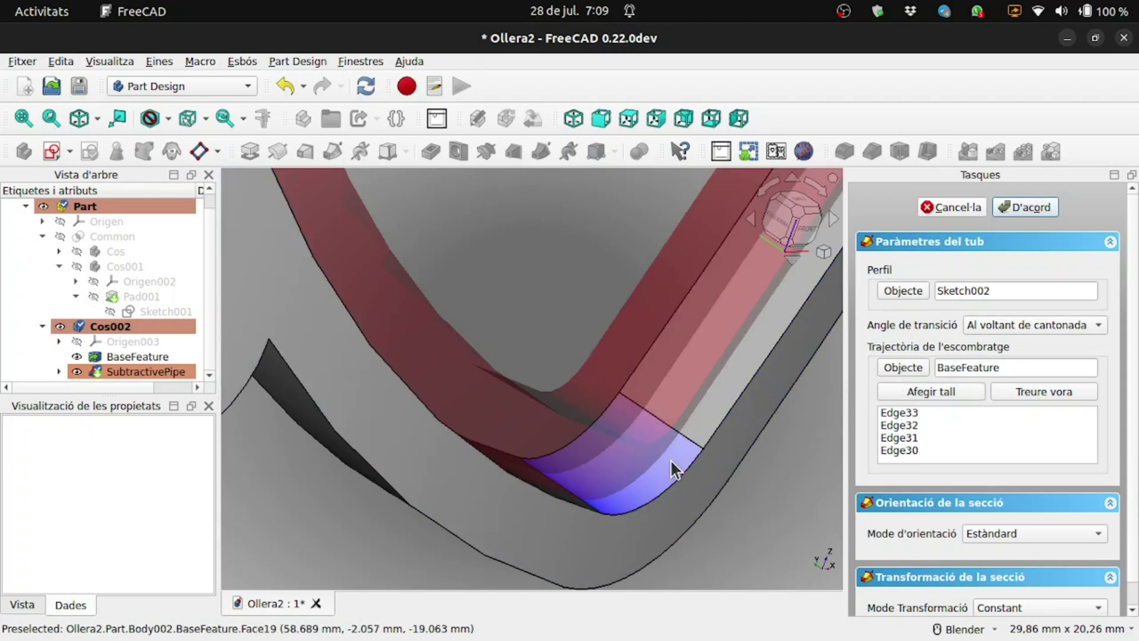
# Add Edge29 and the remaining inner rim edges to the groove path.
pyautogui.scroll(-5, 671, 459)
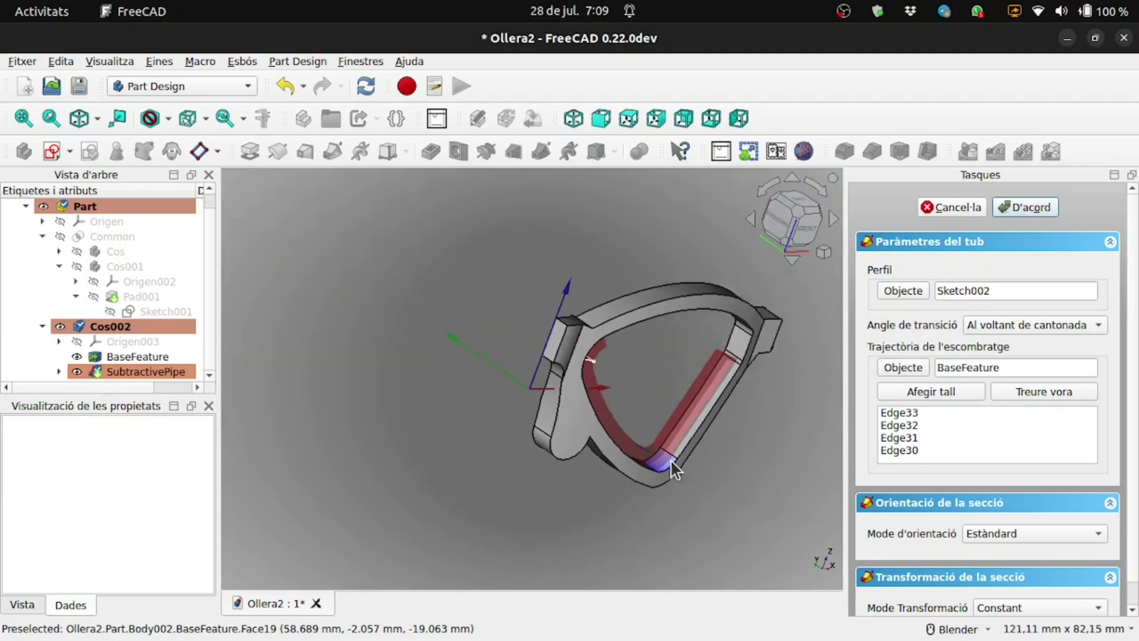
pyautogui.scroll(5, 736, 385)
pyautogui.scroll(5, 729, 411)
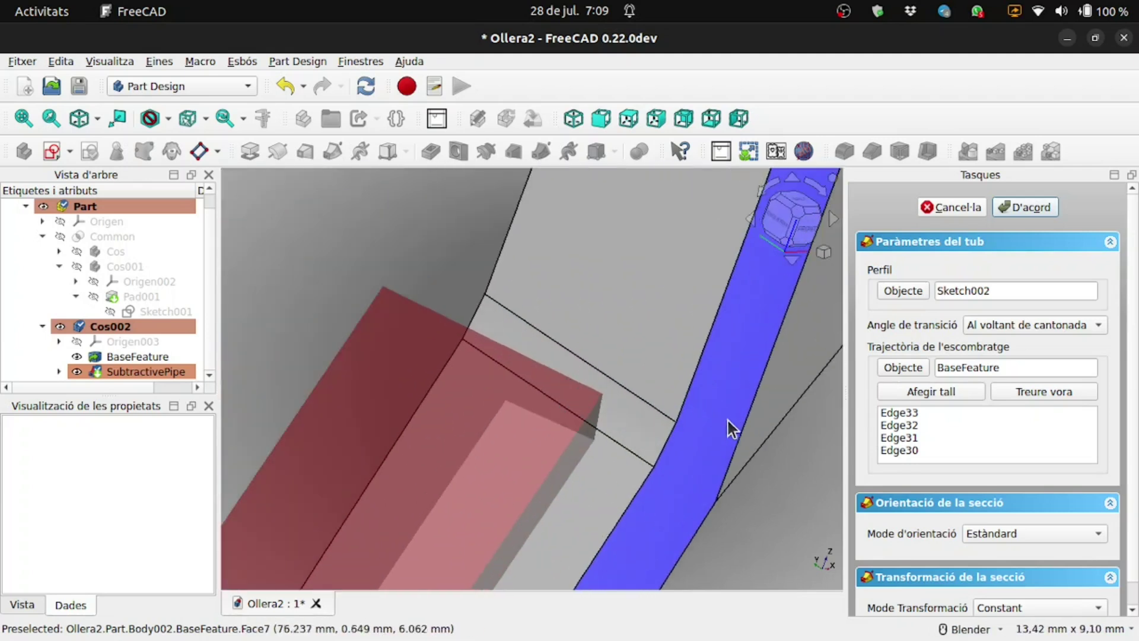
pyautogui.click(947, 387)
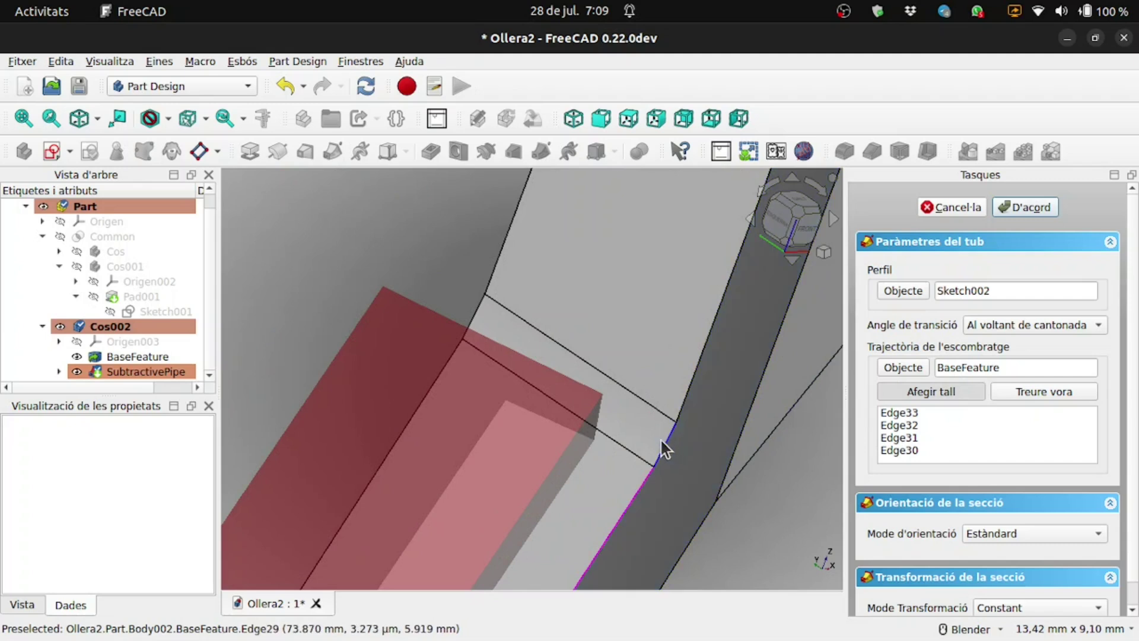
pyautogui.click(944, 392)
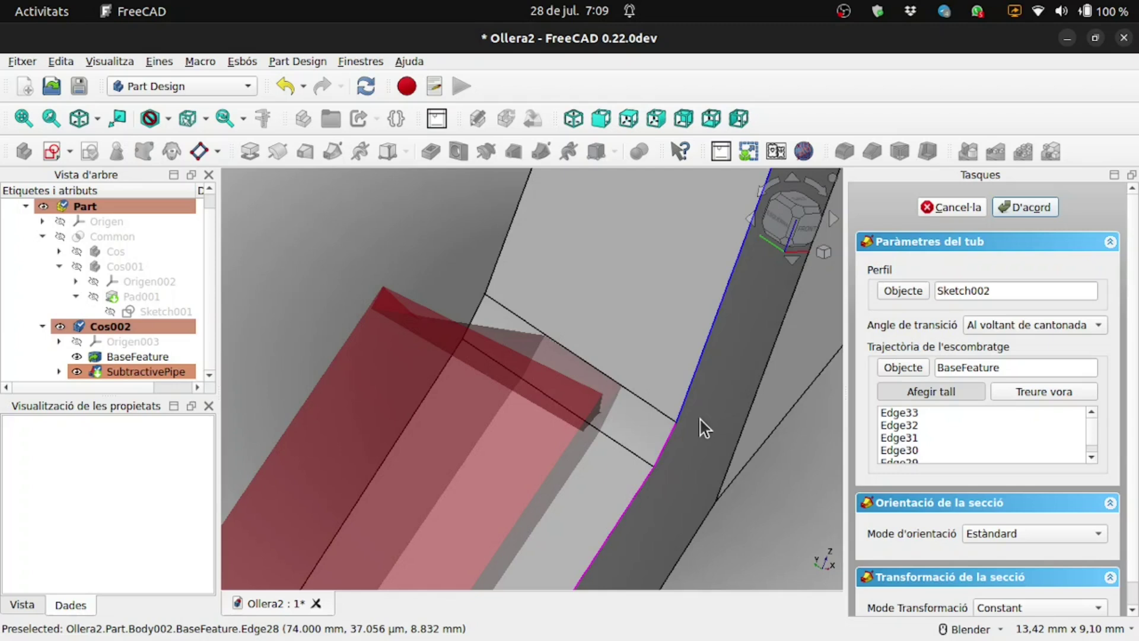
pyautogui.moveTo(702, 427); pyautogui.dragTo(718, 318, button='middle')
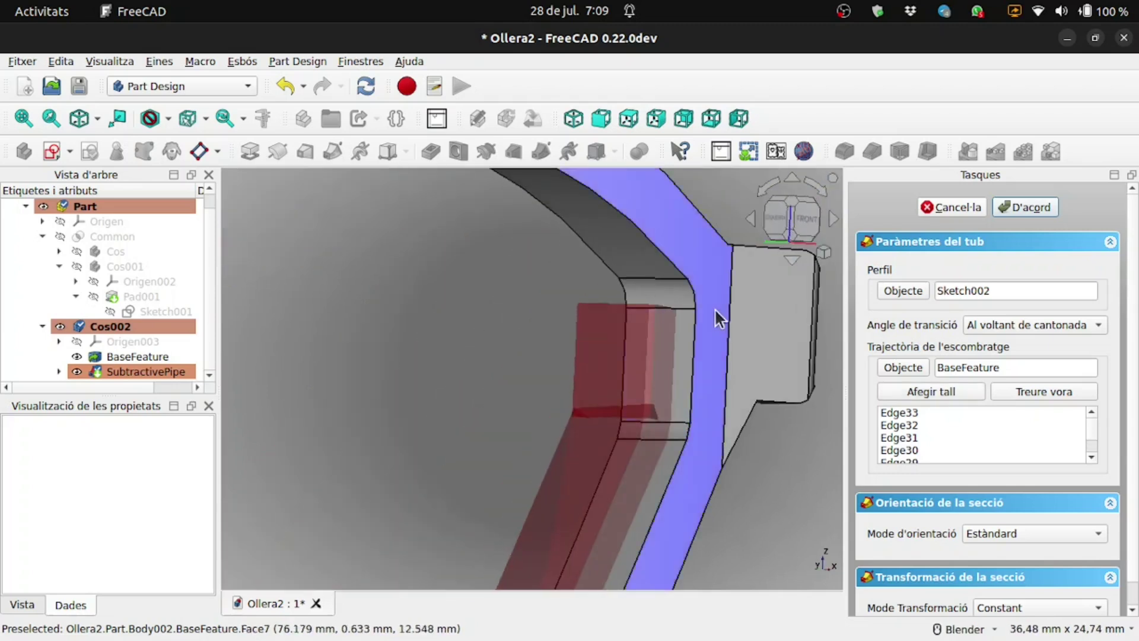
pyautogui.scroll(2, 715, 308)
pyautogui.click(926, 392)
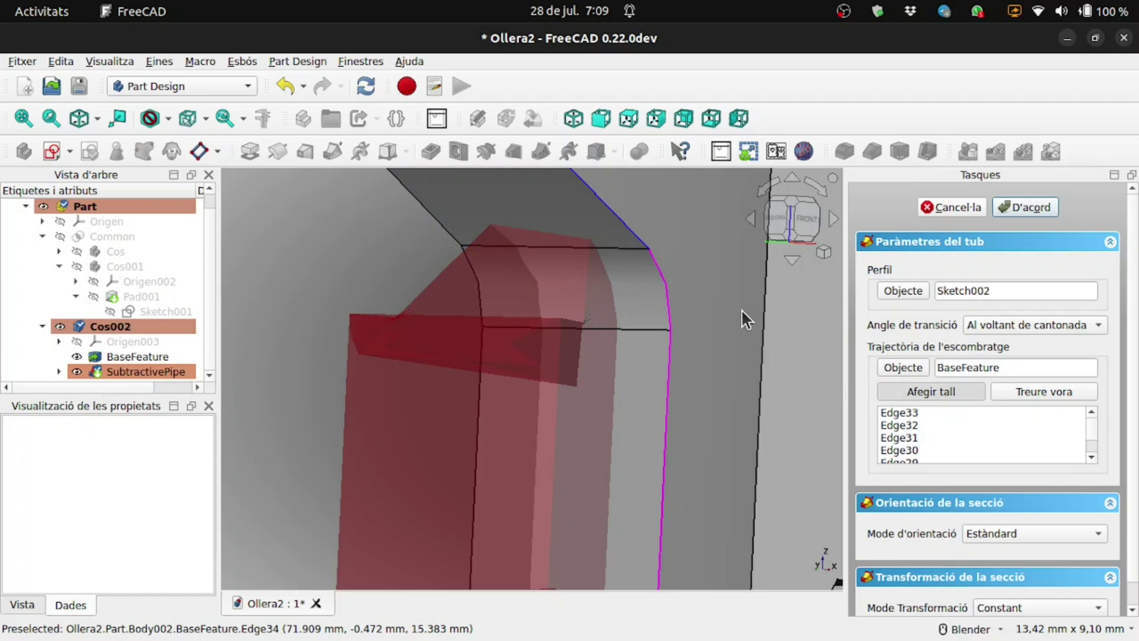
pyautogui.scroll(-5, 742, 320)
pyautogui.scroll(-5, 795, 356)
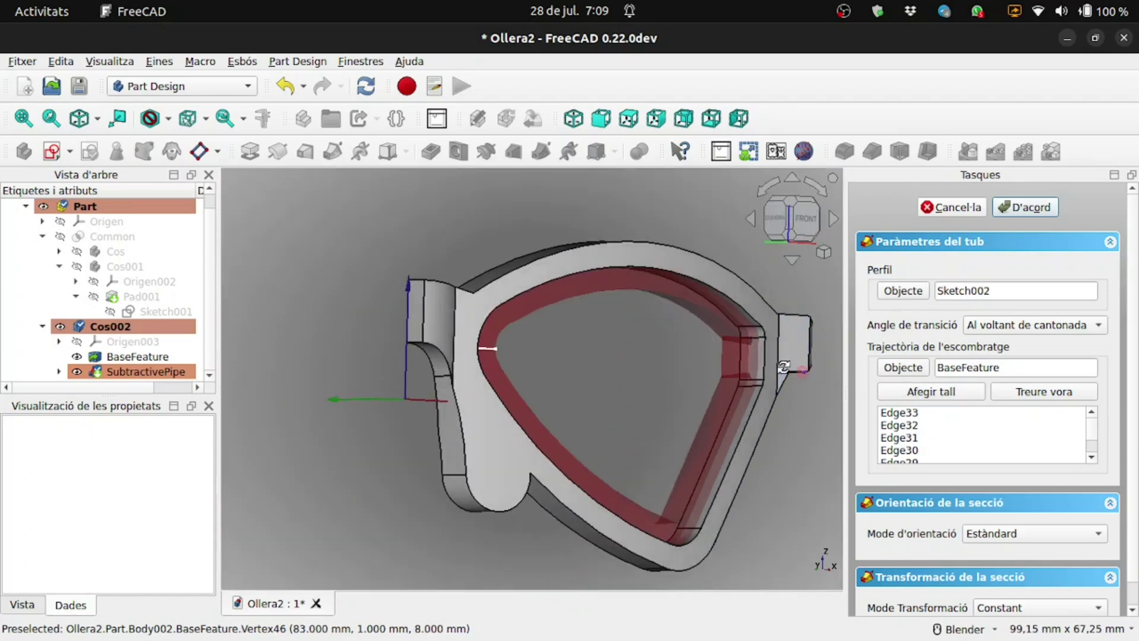
pyautogui.moveTo(783, 366); pyautogui.dragTo(825, 366, button='middle')
pyautogui.click(1001, 325)
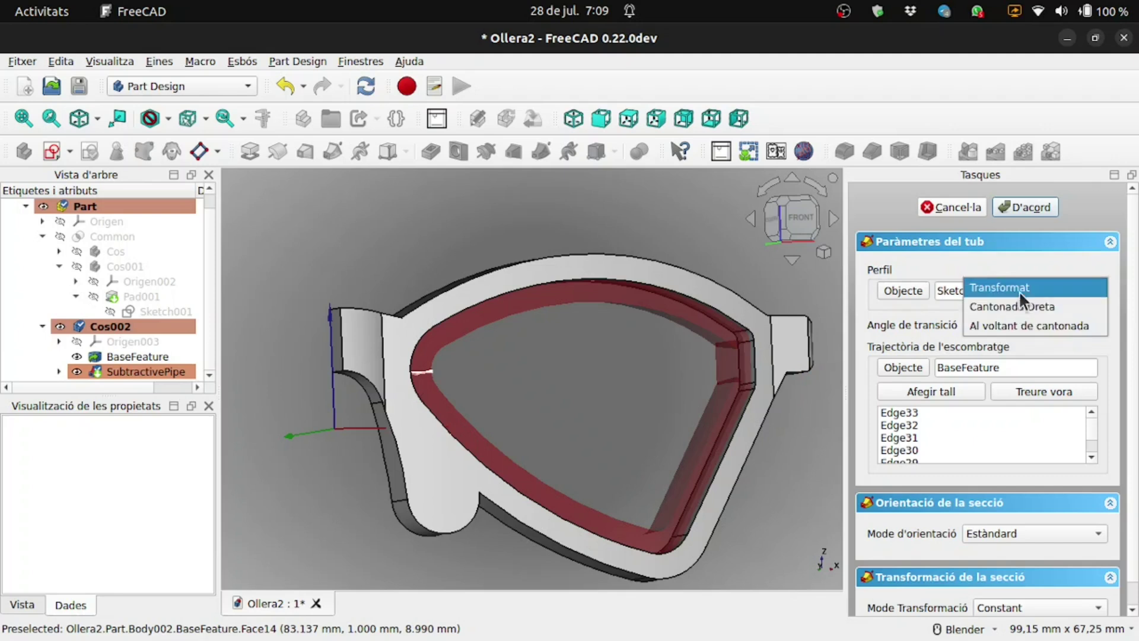
# Choose the Transformat corner transition and accept the subtractive pipe groove.
pyautogui.press('Escape')
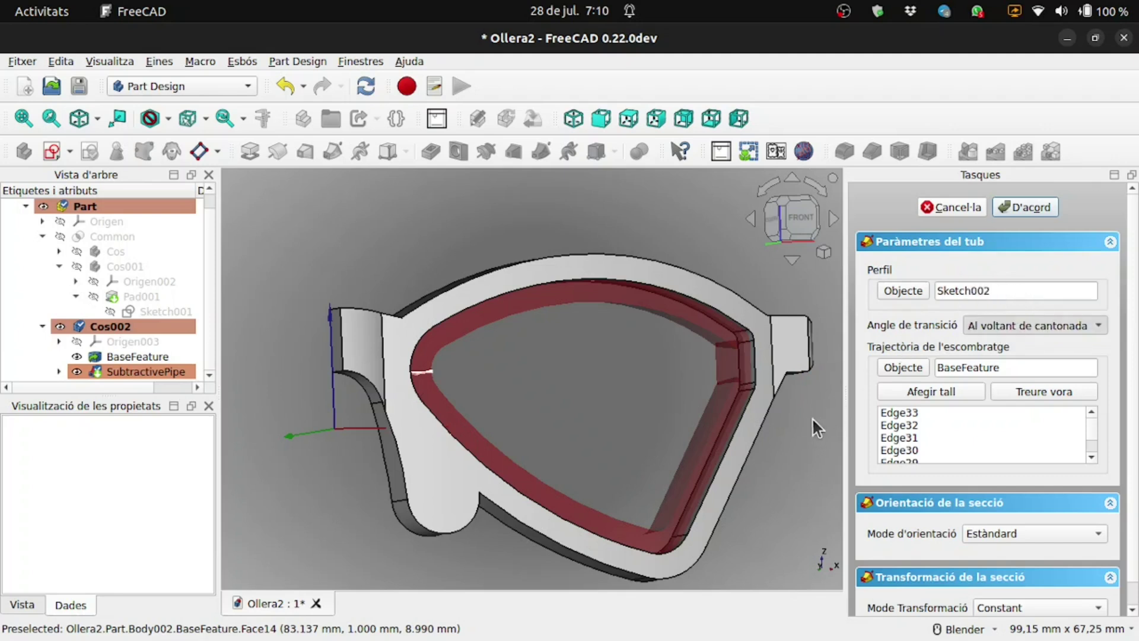
pyautogui.press('Up')
pyautogui.press('Up')
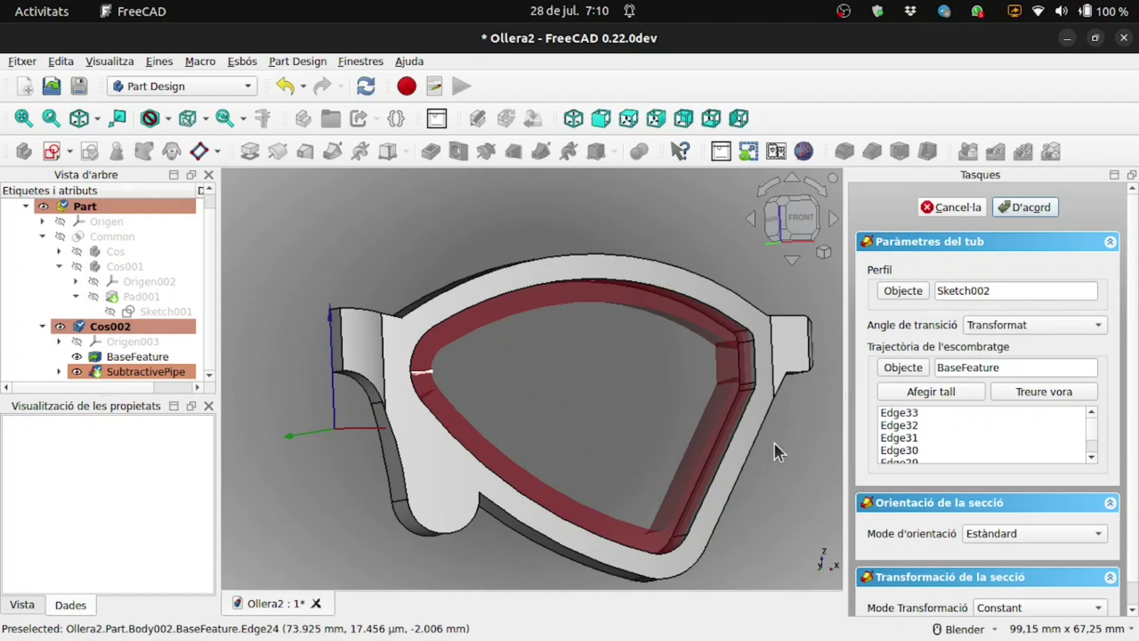
pyautogui.scroll(5, 802, 412)
pyautogui.scroll(2, 803, 412)
pyautogui.moveTo(802, 412)
pyautogui.mouseDown(button='middle')
pyautogui.moveTo(830, 406)
pyautogui.moveTo(786, 390)
pyautogui.moveTo(747, 410)
pyautogui.mouseUp(button='middle')
pyautogui.scroll(-2, 747, 409)
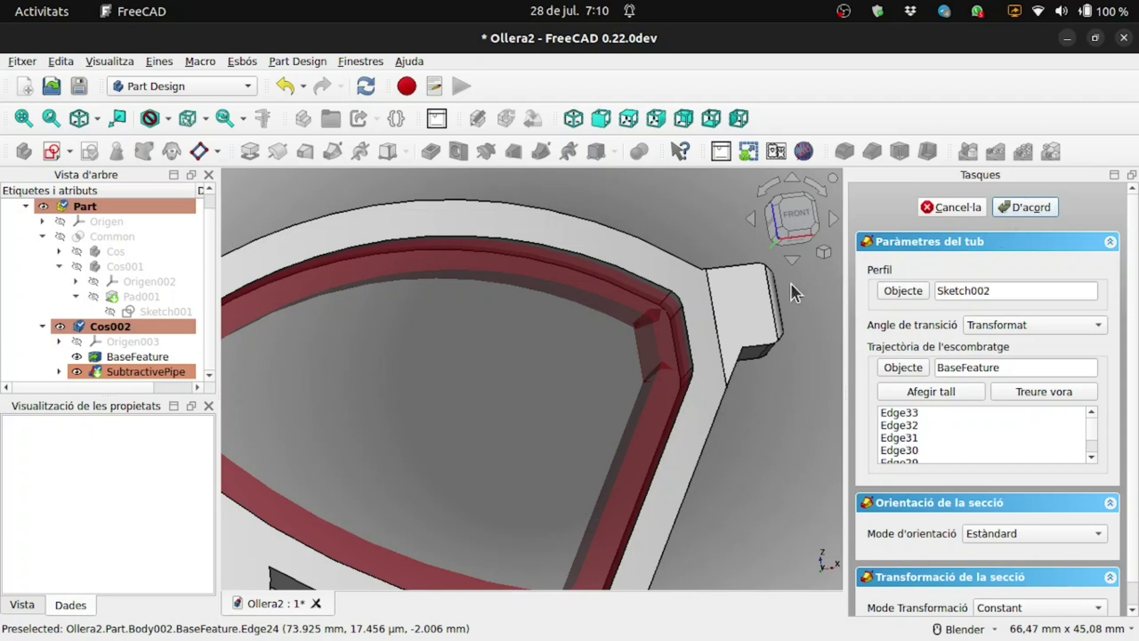
pyautogui.click(575, 121)
# Inspect the finished groove and the small triangular face at its joint.
pyautogui.scroll(-5, 635, 300)
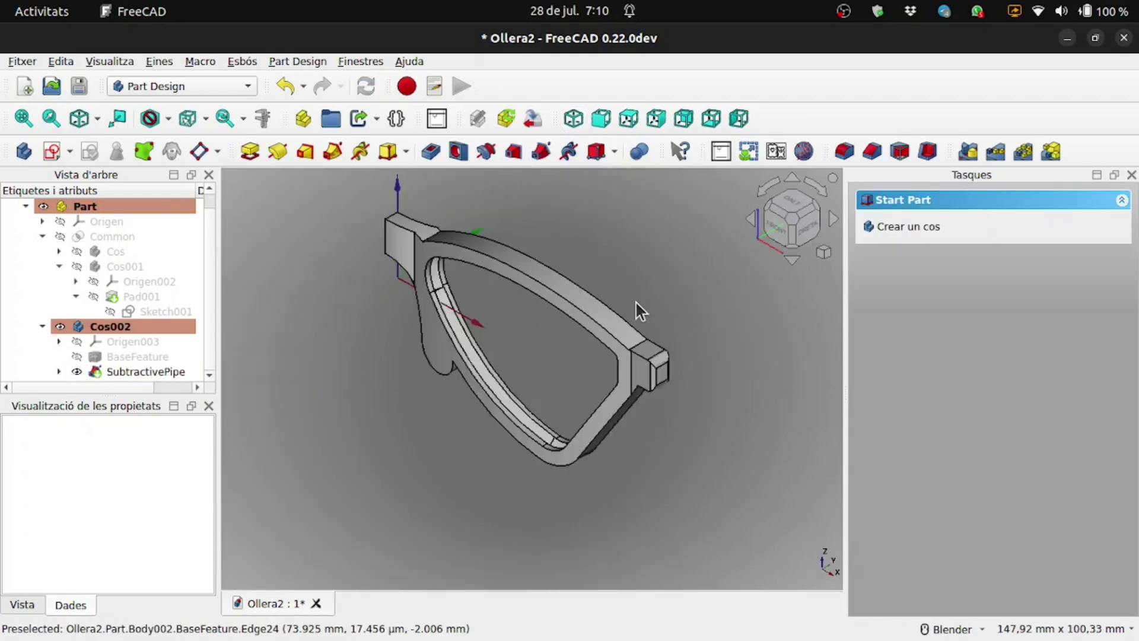
pyautogui.scroll(5, 464, 273)
pyautogui.scroll(3, 462, 247)
pyautogui.moveTo(464, 248)
pyautogui.mouseDown(button='middle')
pyautogui.moveTo(486, 233)
pyautogui.moveTo(427, 308)
pyautogui.moveTo(521, 275)
pyautogui.moveTo(530, 230)
pyautogui.moveTo(478, 294)
pyautogui.moveTo(625, 293)
pyautogui.moveTo(698, 313)
pyautogui.moveTo(659, 392)
pyautogui.moveTo(598, 400)
pyautogui.moveTo(480, 319)
pyautogui.moveTo(477, 376)
pyautogui.moveTo(457, 394)
pyautogui.moveTo(466, 407)
pyautogui.moveTo(489, 397)
pyautogui.moveTo(493, 419)
pyautogui.moveTo(483, 356)
pyautogui.mouseUp(button='middle')
pyautogui.scroll(-5, 479, 294)
pyautogui.scroll(3, 478, 310)
pyautogui.scroll(3, 476, 301)
pyautogui.scroll(3, 484, 298)
pyautogui.scroll(-2, 515, 410)
pyautogui.scroll(-2, 529, 384)
pyautogui.scroll(-1, 528, 383)
pyautogui.scroll(-1, 529, 383)
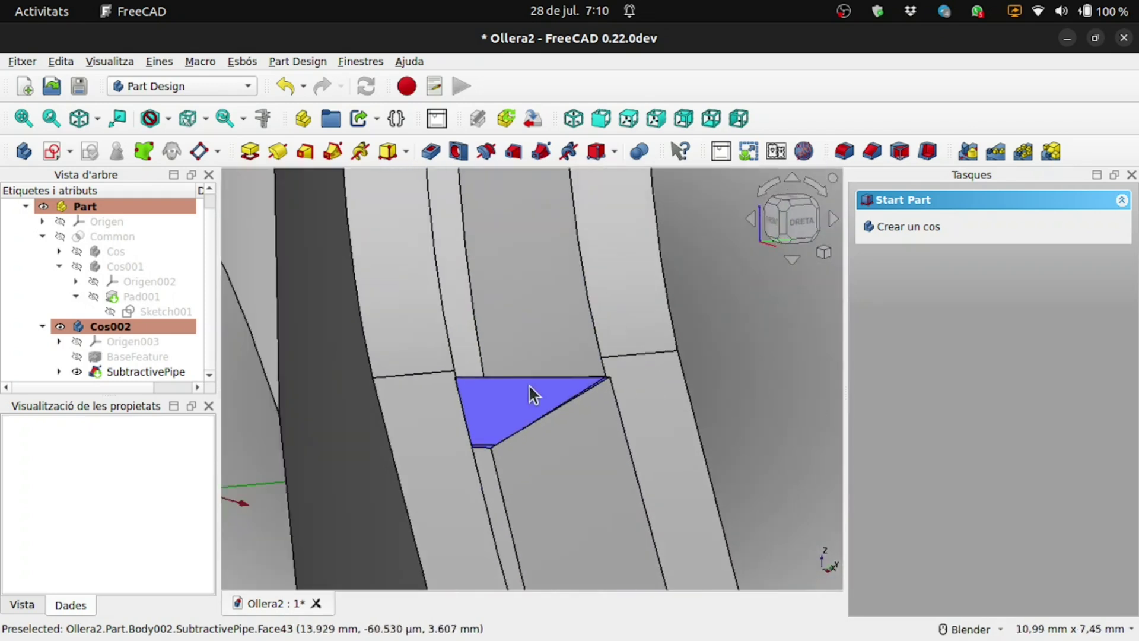
pyautogui.scroll(-2, 528, 383)
pyautogui.moveTo(529, 384)
pyautogui.mouseDown(button='middle')
pyautogui.moveTo(506, 394)
pyautogui.moveTo(514, 382)
pyautogui.mouseUp(button='middle')
pyautogui.click(514, 386)
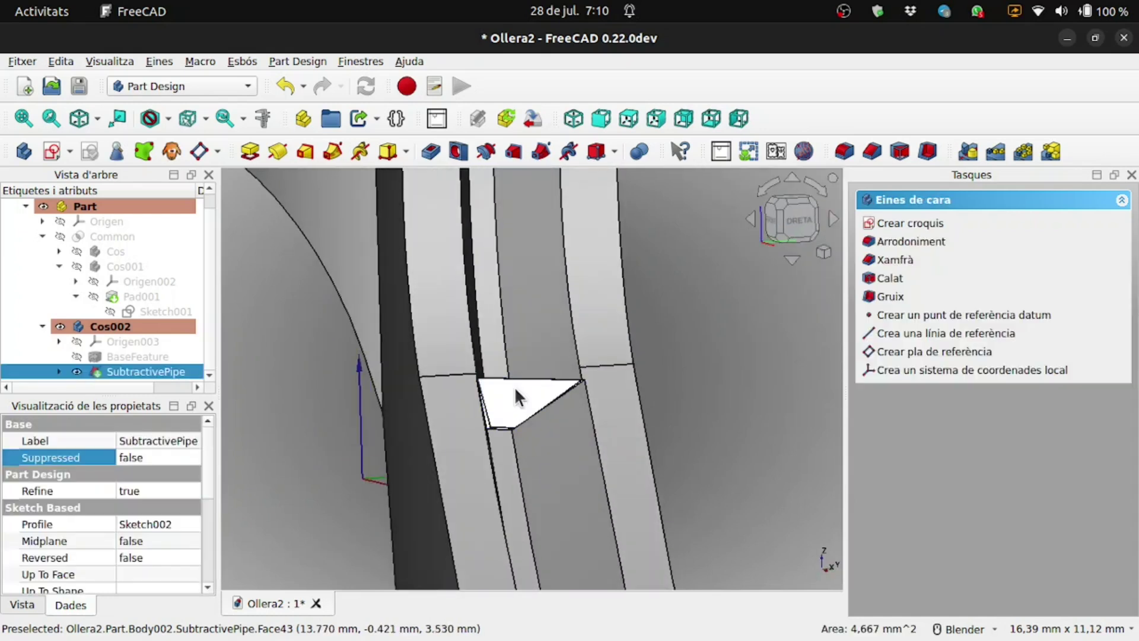
pyautogui.moveTo(515, 379)
pyautogui.mouseDown(button='middle')
pyautogui.moveTo(516, 415)
pyautogui.moveTo(535, 424)
pyautogui.moveTo(699, 338)
pyautogui.mouseUp(button='middle')
pyautogui.click(698, 339)
# View the frame from the rear and start a Fillet with a 1 mm radius.
pyautogui.scroll(-5, 635, 321)
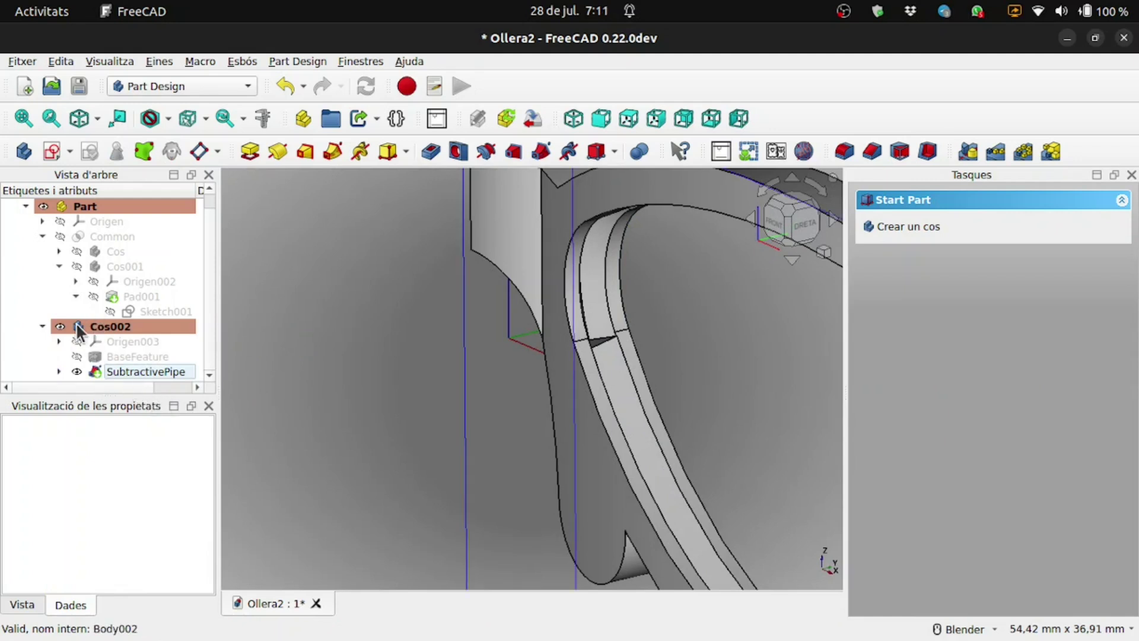
pyautogui.scroll(-5, 445, 315)
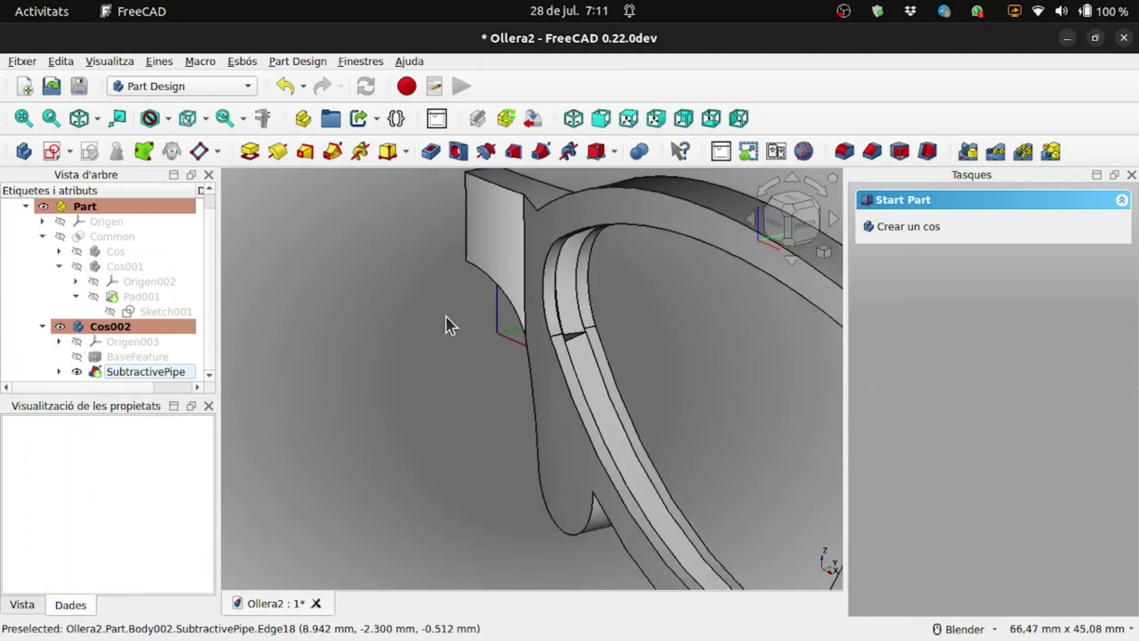
pyautogui.scroll(-3, 445, 315)
pyautogui.moveTo(473, 420)
pyautogui.mouseDown(button='middle')
pyautogui.moveTo(493, 412)
pyautogui.moveTo(267, 381)
pyautogui.moveTo(568, 431)
pyautogui.mouseUp(button='middle')
pyautogui.scroll(5, 545, 319)
pyautogui.press('4')
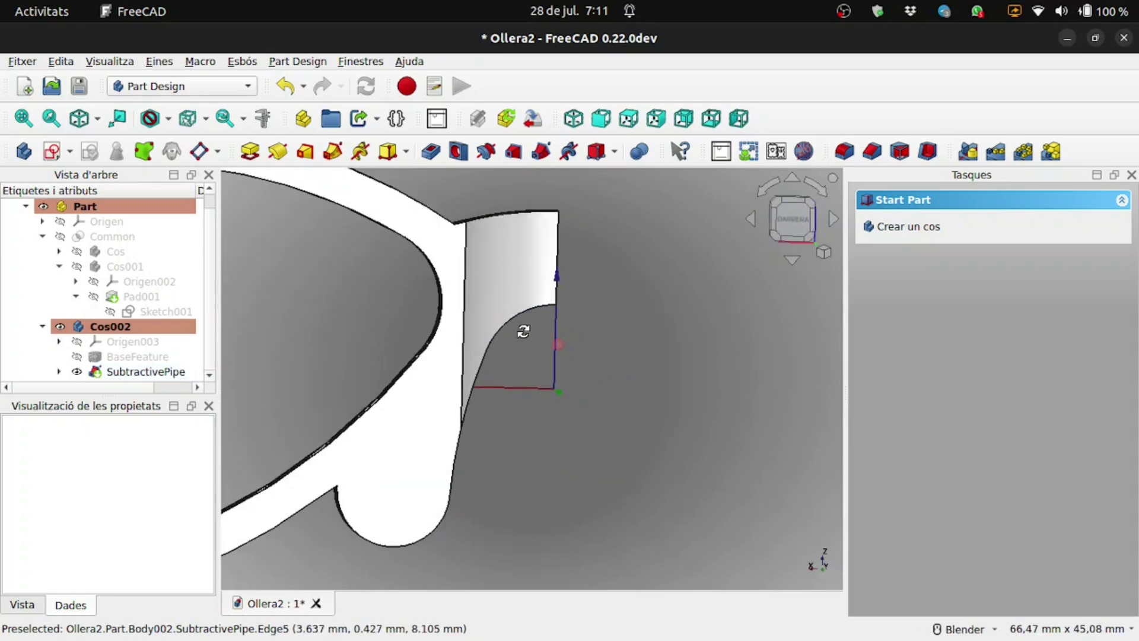
pyautogui.click(845, 151)
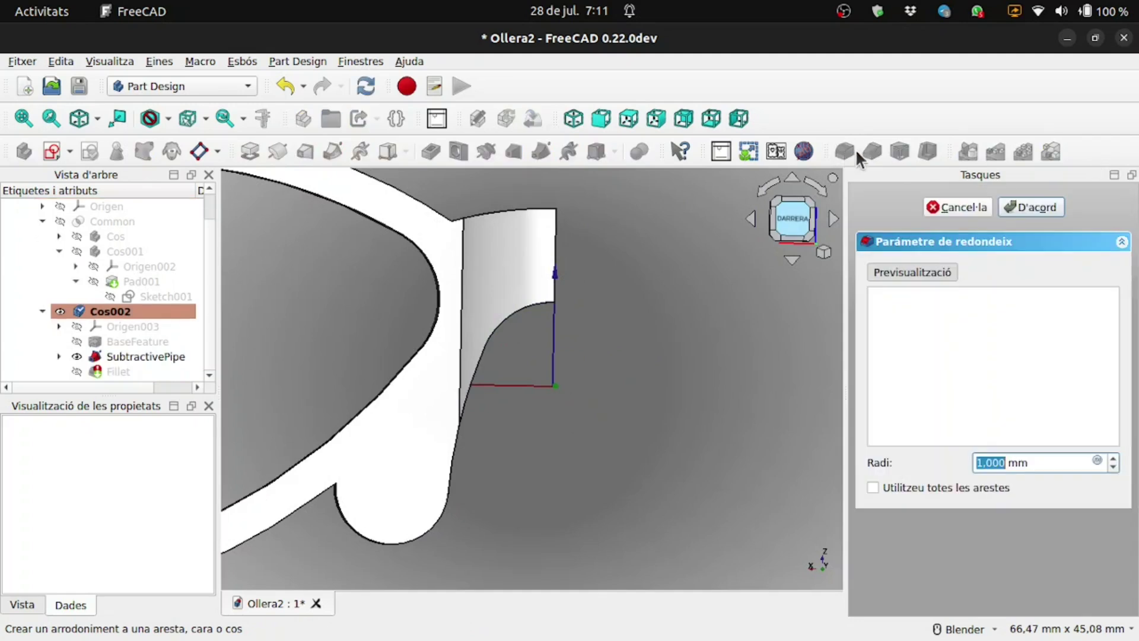
# Replace the fillet with a two-distance chamfer on the curved hinge edges.
pyautogui.click(968, 205)
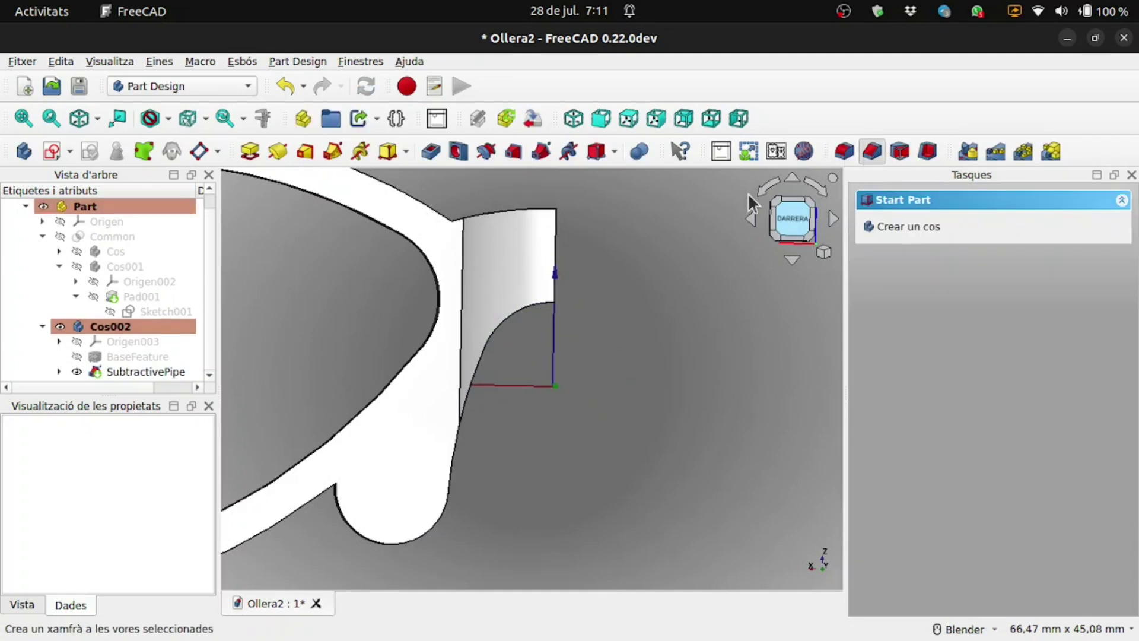
pyautogui.moveTo(486, 451)
pyautogui.mouseDown(button='middle')
pyautogui.moveTo(440, 415)
pyautogui.moveTo(619, 376)
pyautogui.mouseUp(button='middle')
pyautogui.scroll(2, 585, 359)
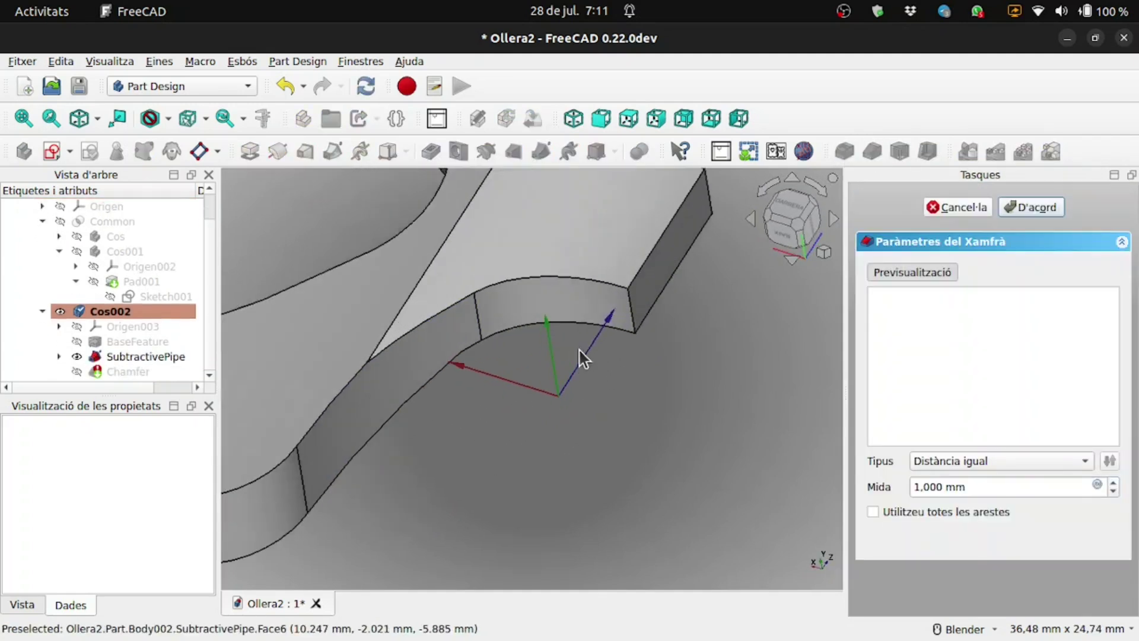
pyautogui.click(568, 277)
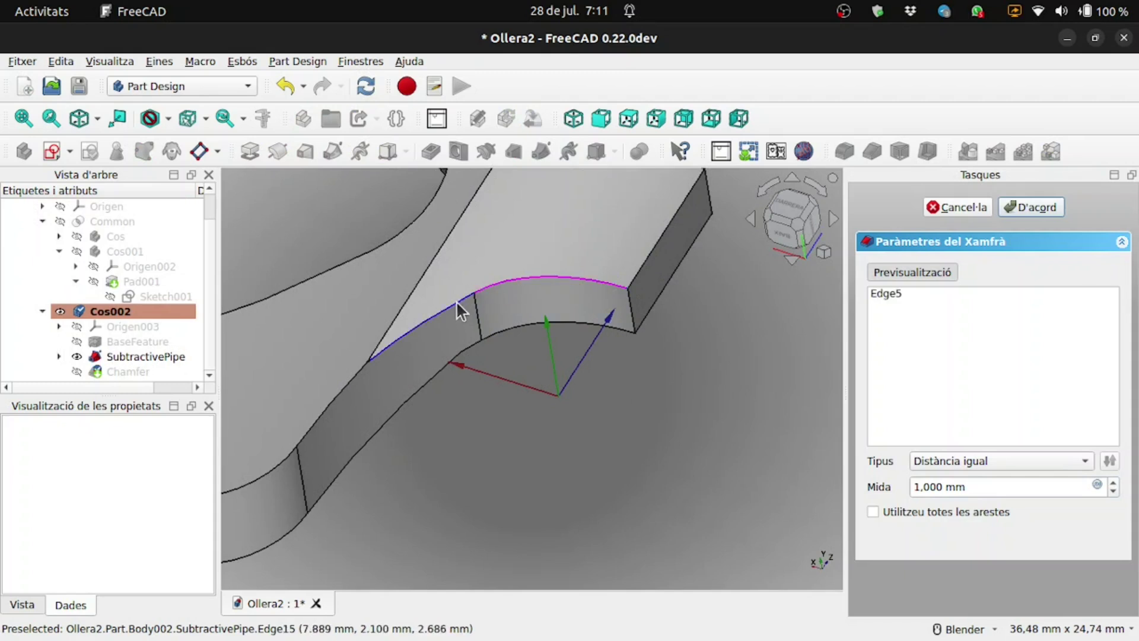
pyautogui.click(457, 301)
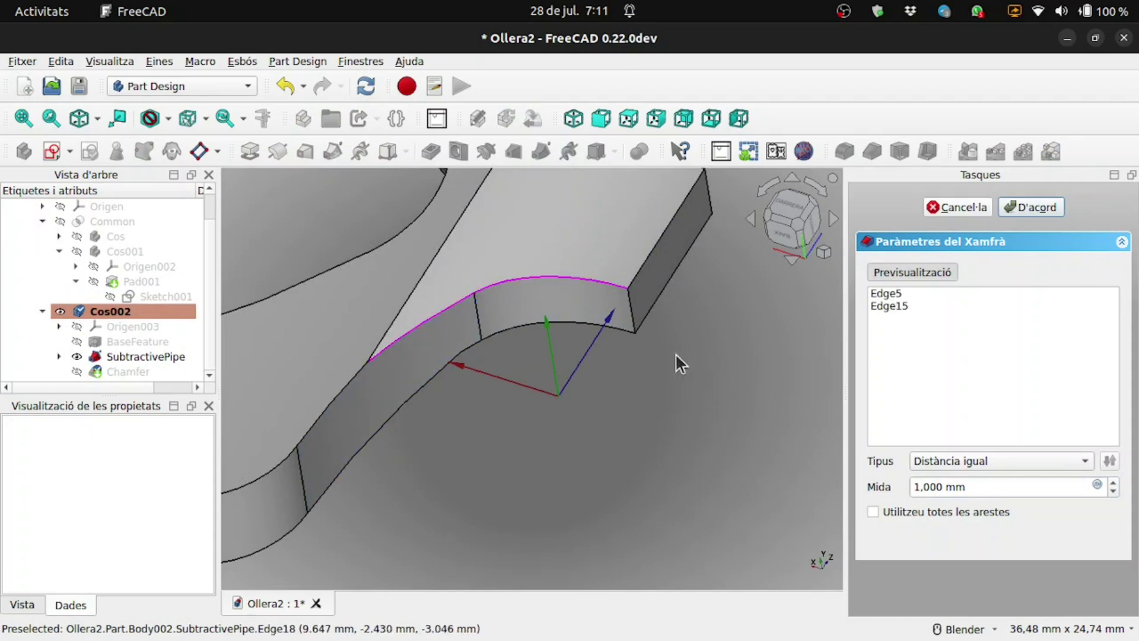
pyautogui.click(364, 367)
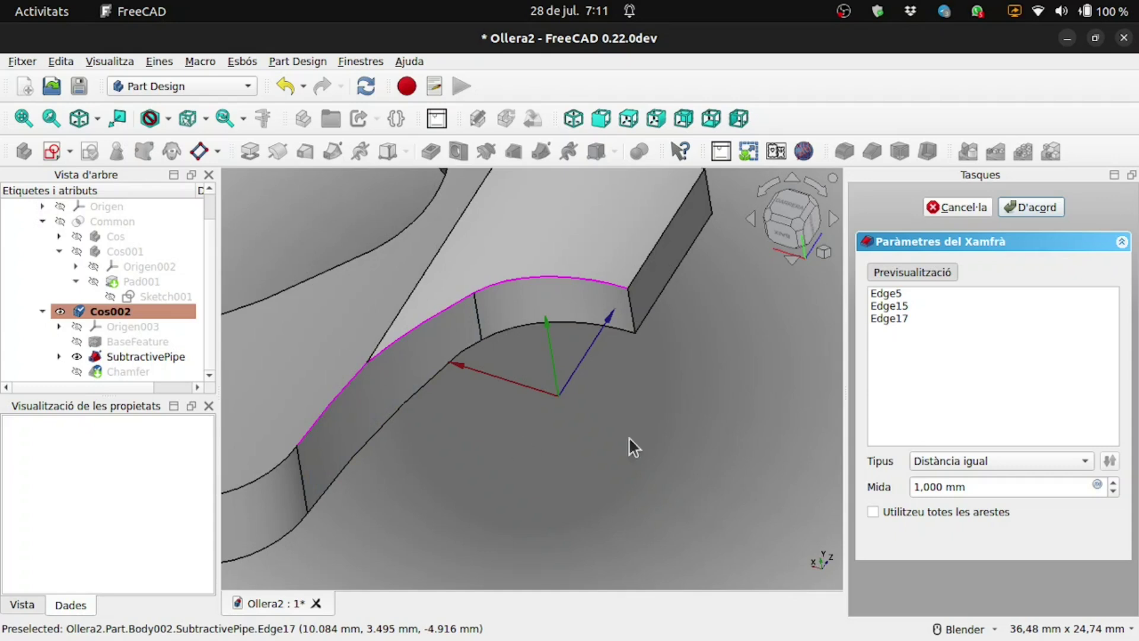
pyautogui.click(1056, 465)
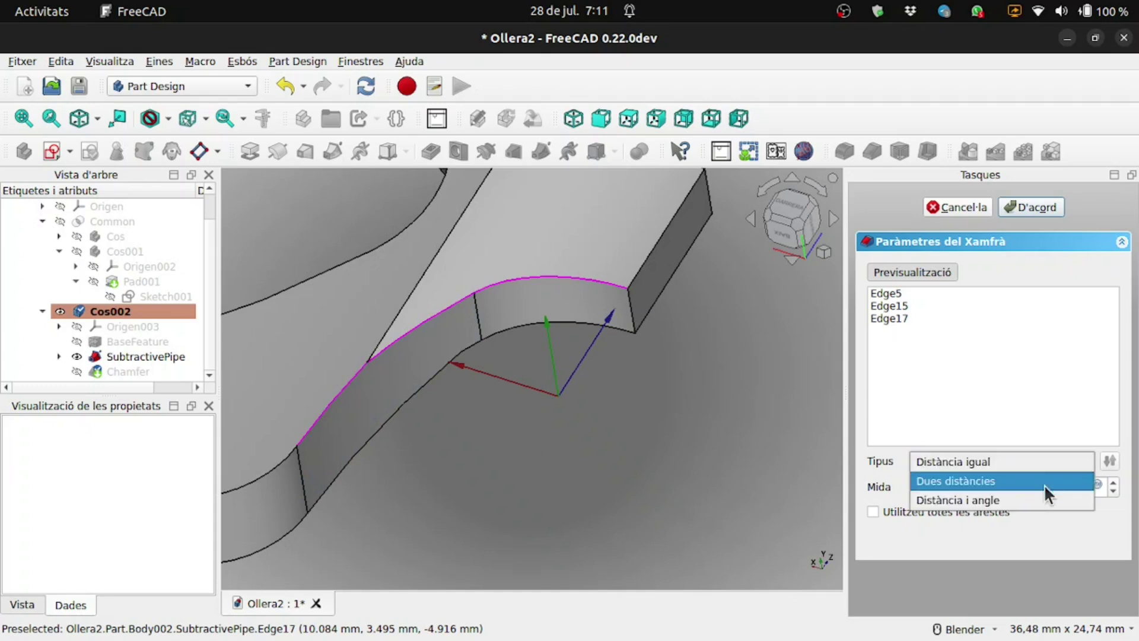
pyautogui.click(1045, 484)
# Remove Edge17 so the chamfer keeps only Edge5 and Edge15.
pyautogui.scroll(-2, 652, 466)
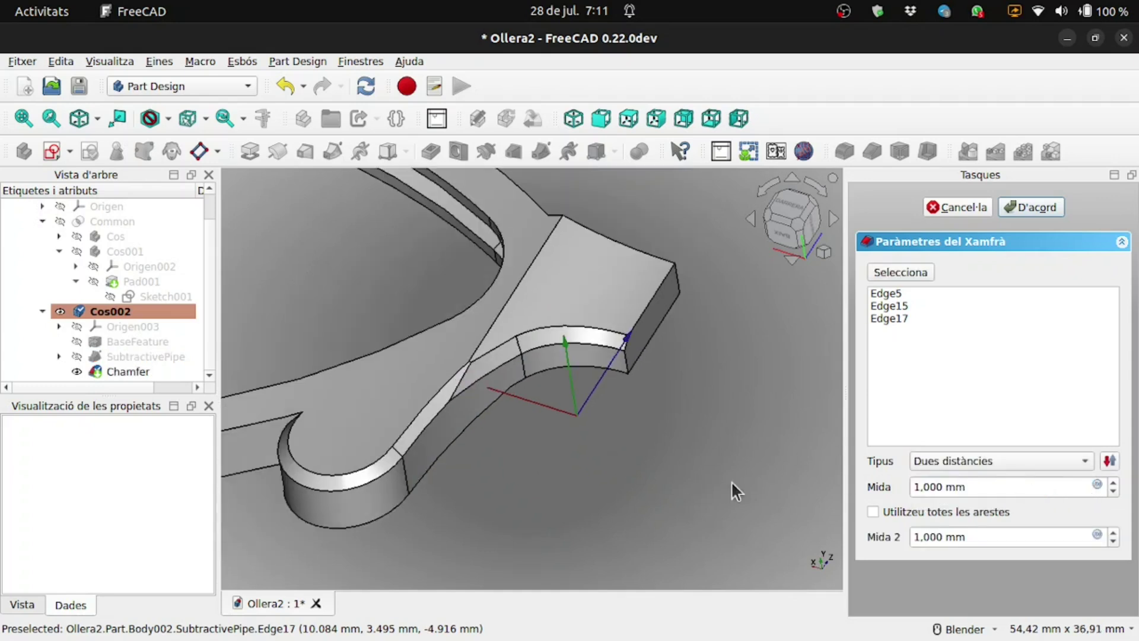
pyautogui.scroll(-2, 636, 493)
pyautogui.scroll(2, 640, 491)
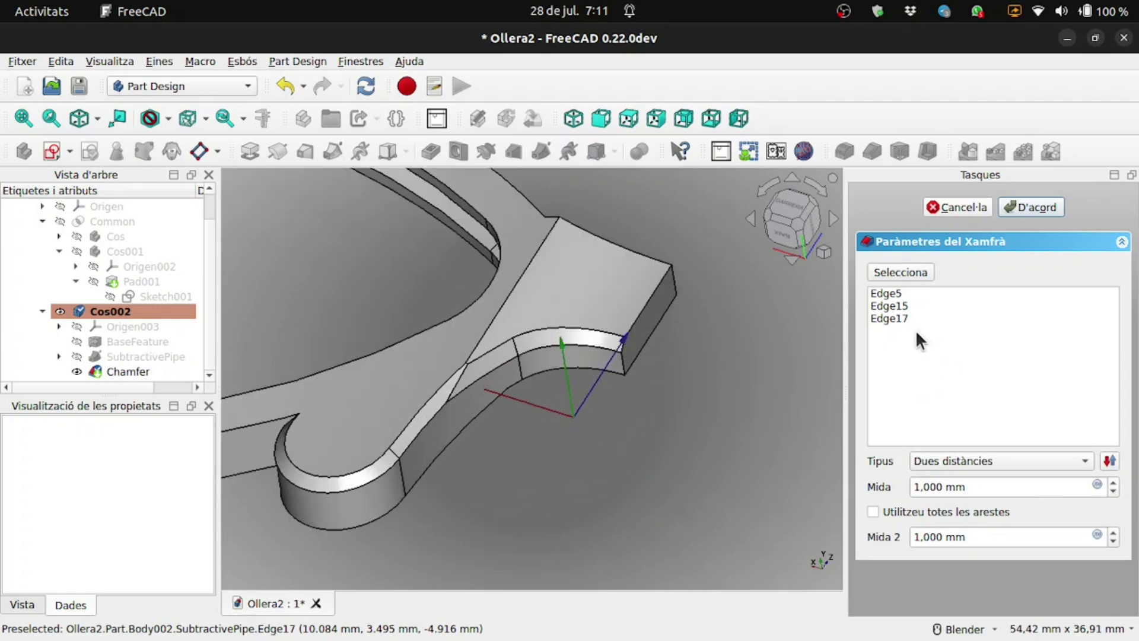
pyautogui.click(900, 319)
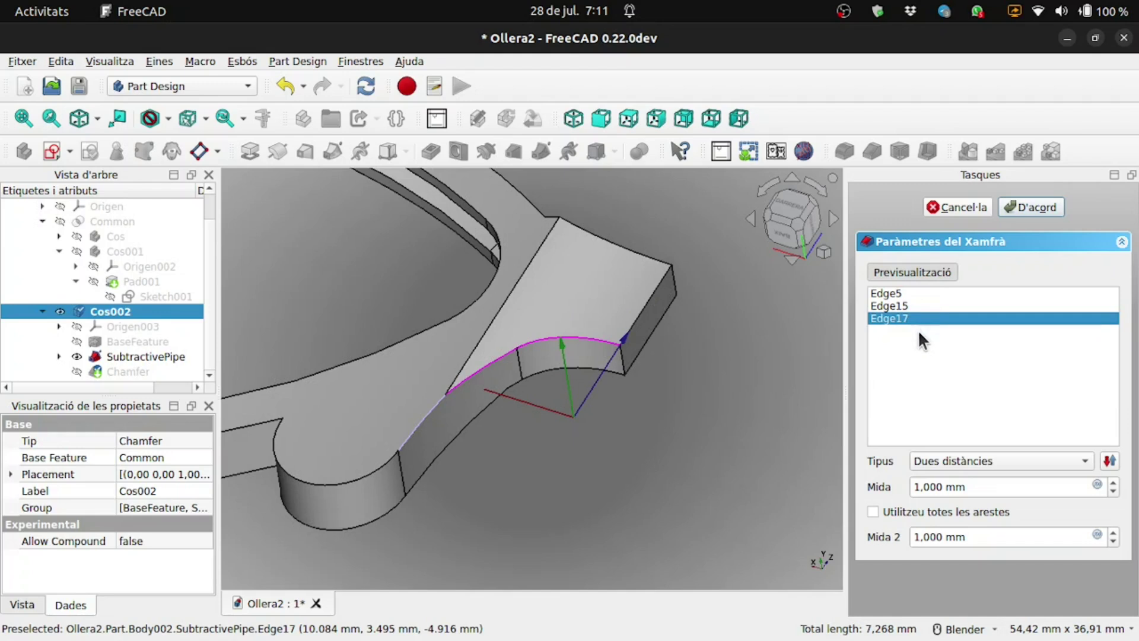
pyautogui.press('Delete')
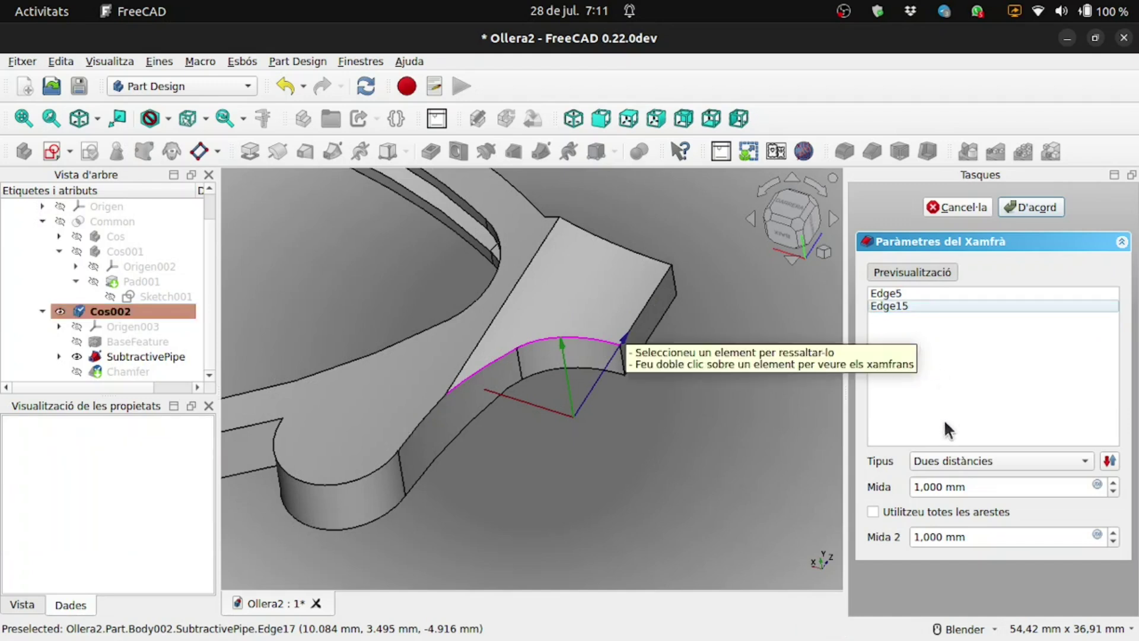
# Set the chamfer distances to 4 mm and 2 mm and accept it.
pyautogui.click(1114, 483)
pyautogui.click(1113, 483)
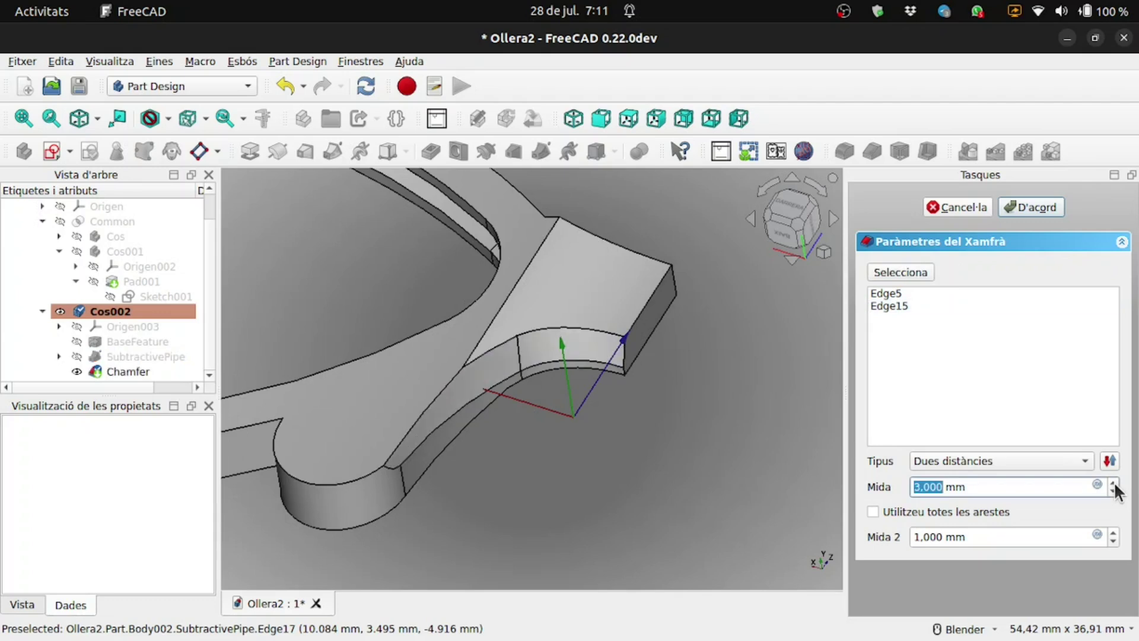
pyautogui.click(1114, 483)
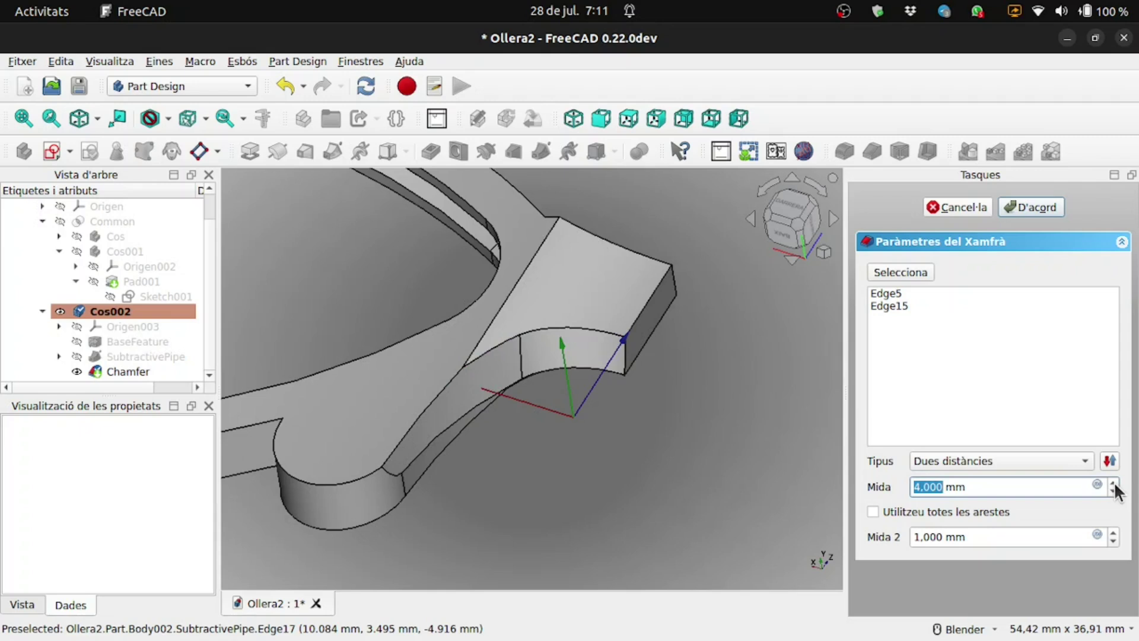
pyautogui.click(1114, 483)
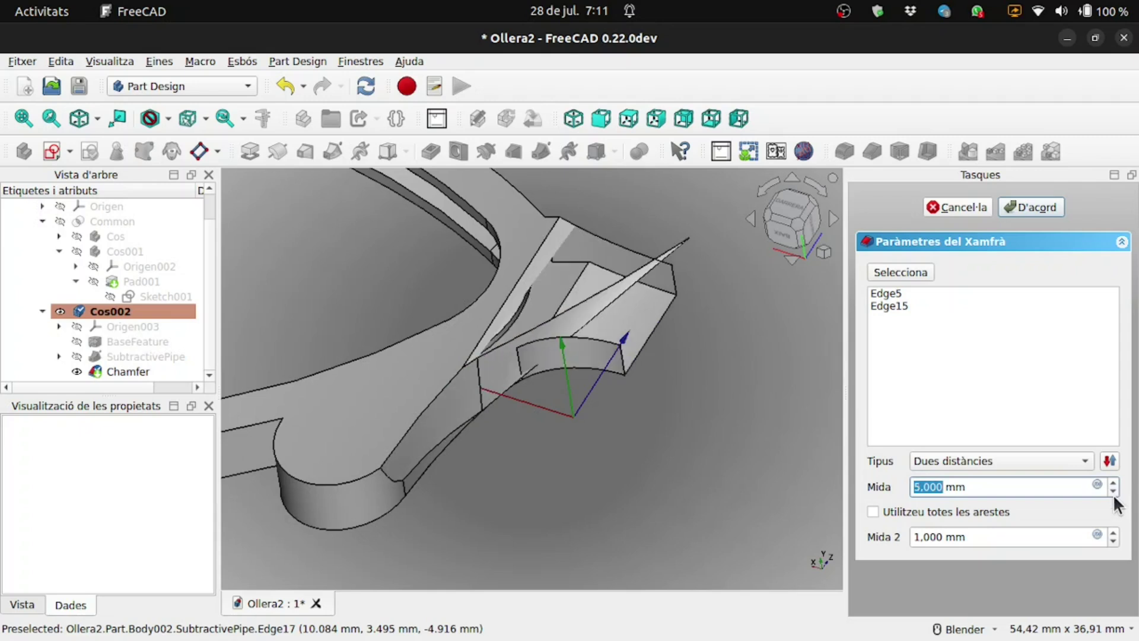
pyautogui.click(1113, 490)
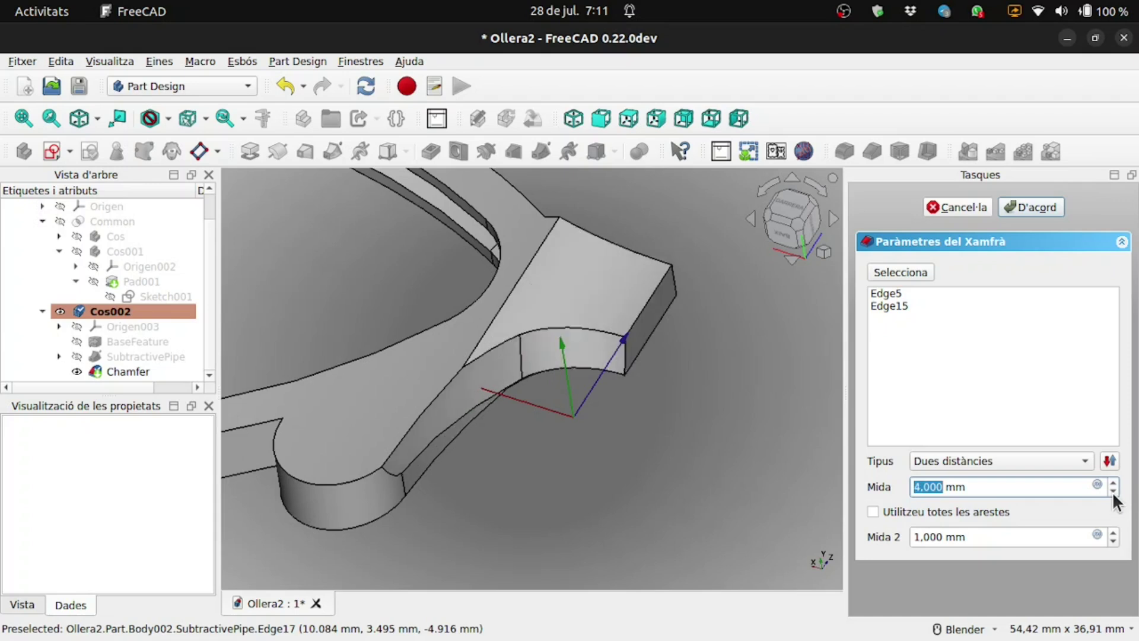
pyautogui.moveTo(591, 482)
pyautogui.mouseDown(button='middle')
pyautogui.moveTo(631, 438)
pyautogui.moveTo(590, 460)
pyautogui.moveTo(608, 536)
pyautogui.moveTo(590, 457)
pyautogui.moveTo(473, 415)
pyautogui.moveTo(505, 403)
pyautogui.moveTo(532, 488)
pyautogui.mouseUp(button='middle')
pyautogui.click(1112, 533)
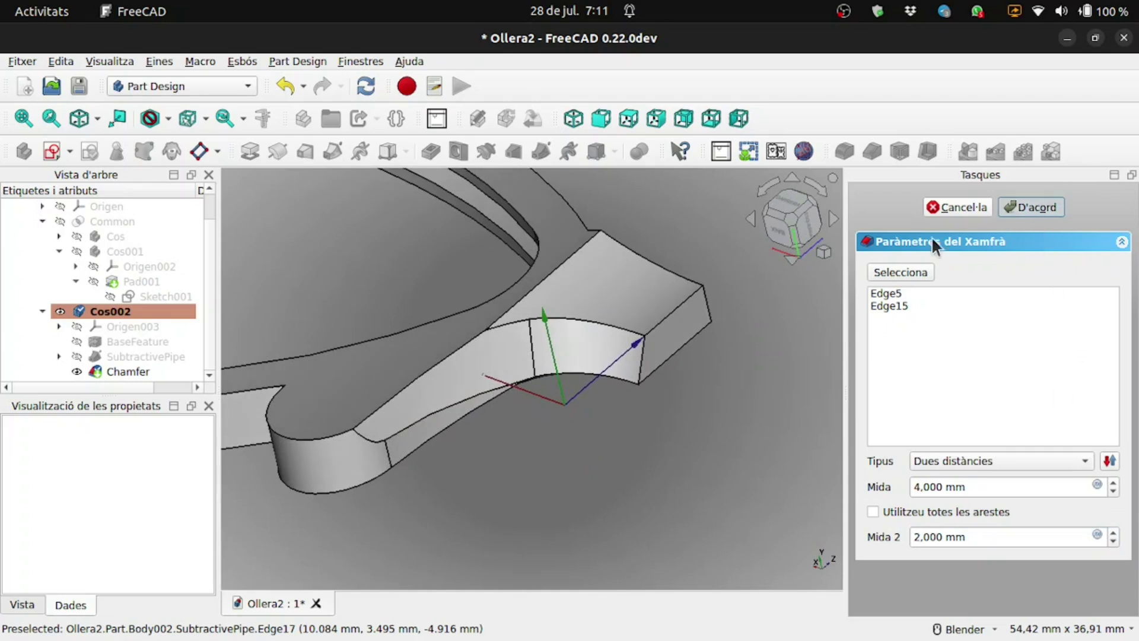
pyautogui.press('Return')
# Orbit to an isometric view to inspect the whole chamfered frame.
pyautogui.moveTo(736, 453)
pyautogui.mouseDown(button='middle')
pyautogui.moveTo(678, 462)
pyautogui.moveTo(526, 331)
pyautogui.mouseUp(button='middle')
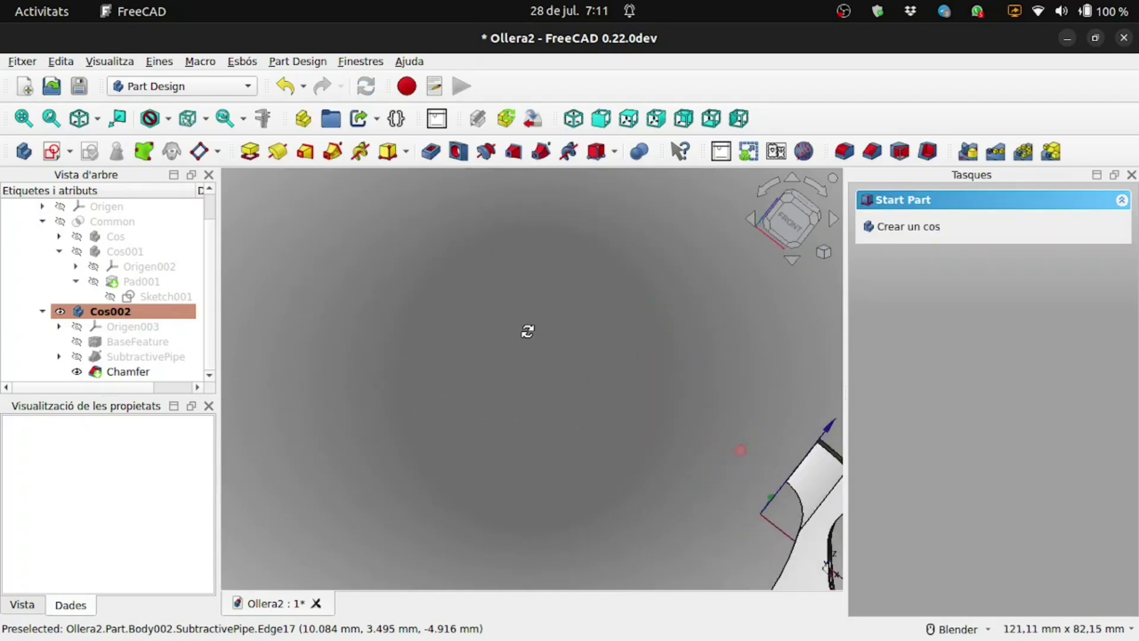
pyautogui.click(567, 117)
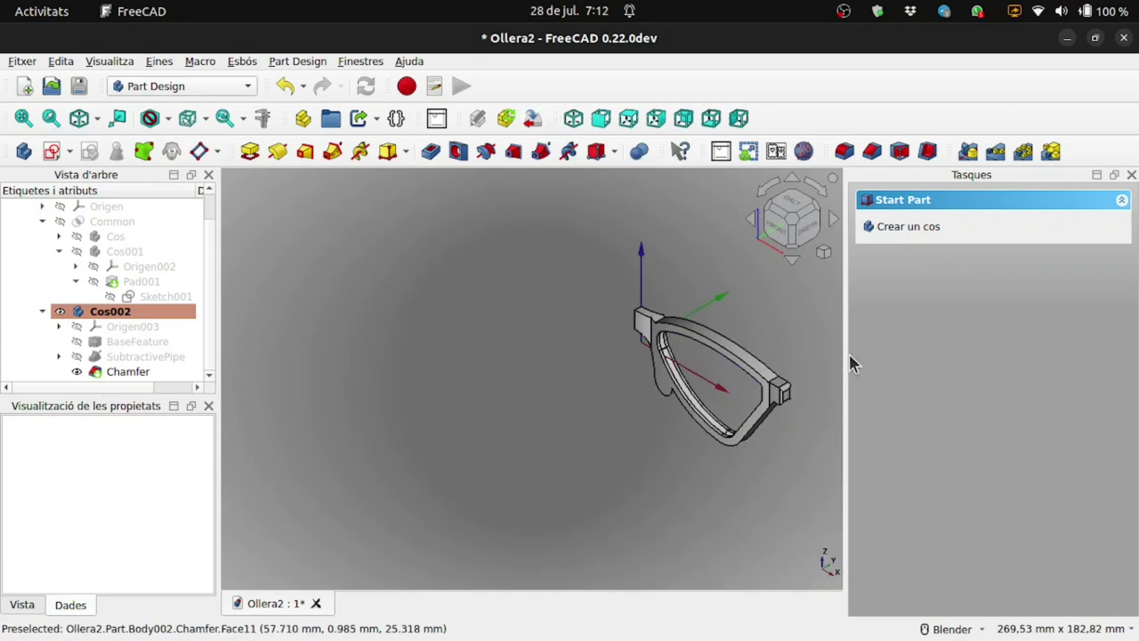
pyautogui.scroll(5, 829, 345)
pyautogui.moveTo(782, 357); pyautogui.dragTo(685, 337, button='middle')
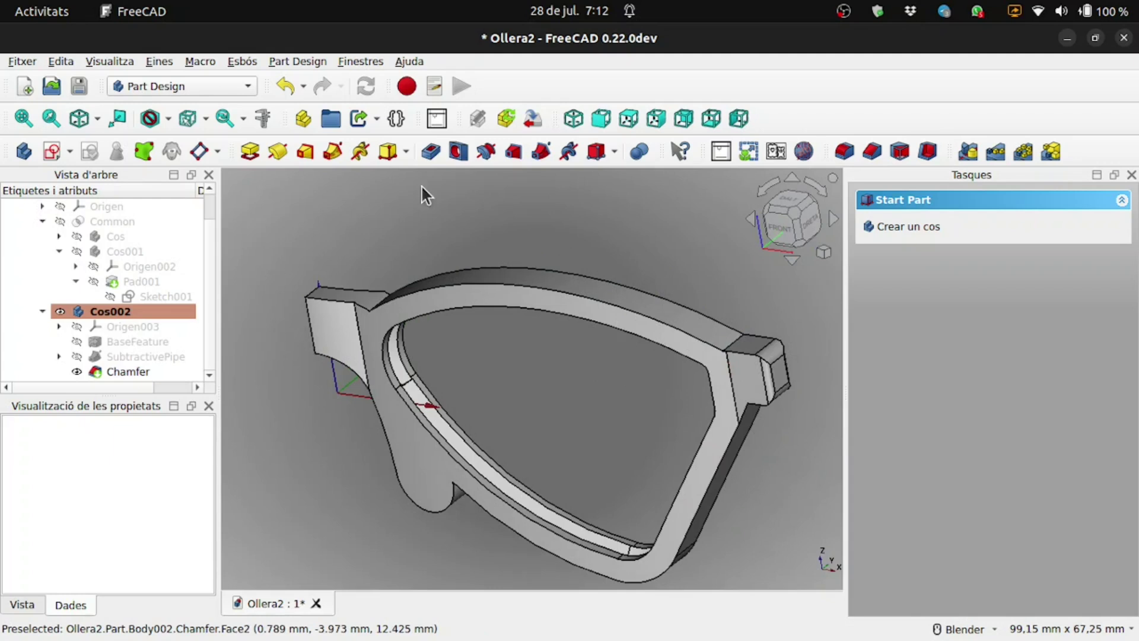
# Mirror the frame across the YZ base plane, checking the two-lens result from the front.
pyautogui.click(968, 152)
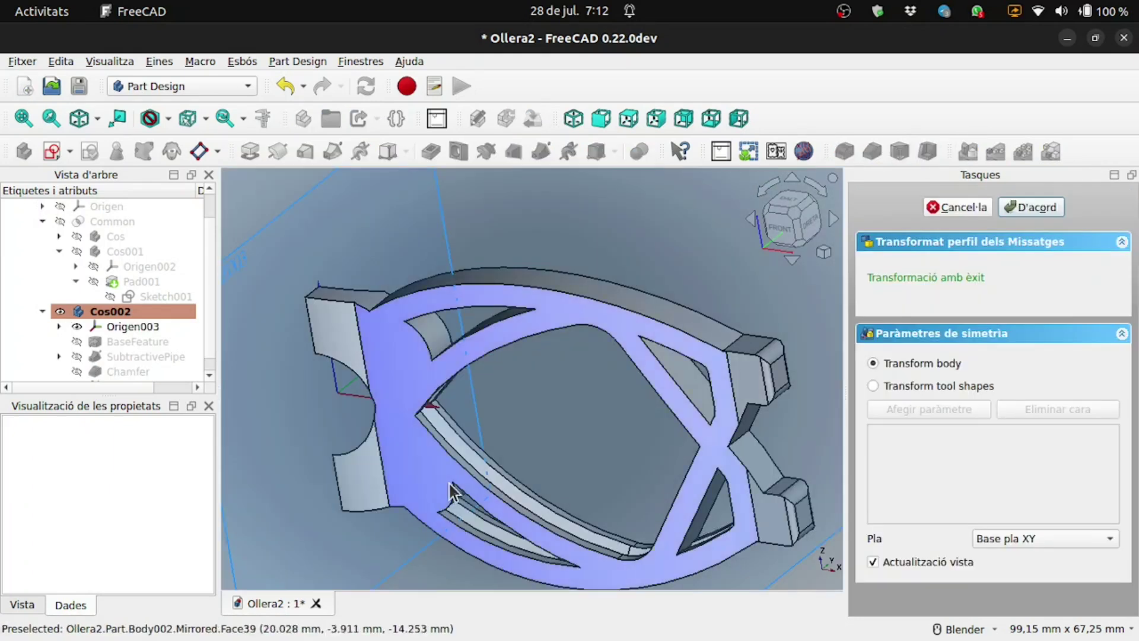
pyautogui.click(1038, 541)
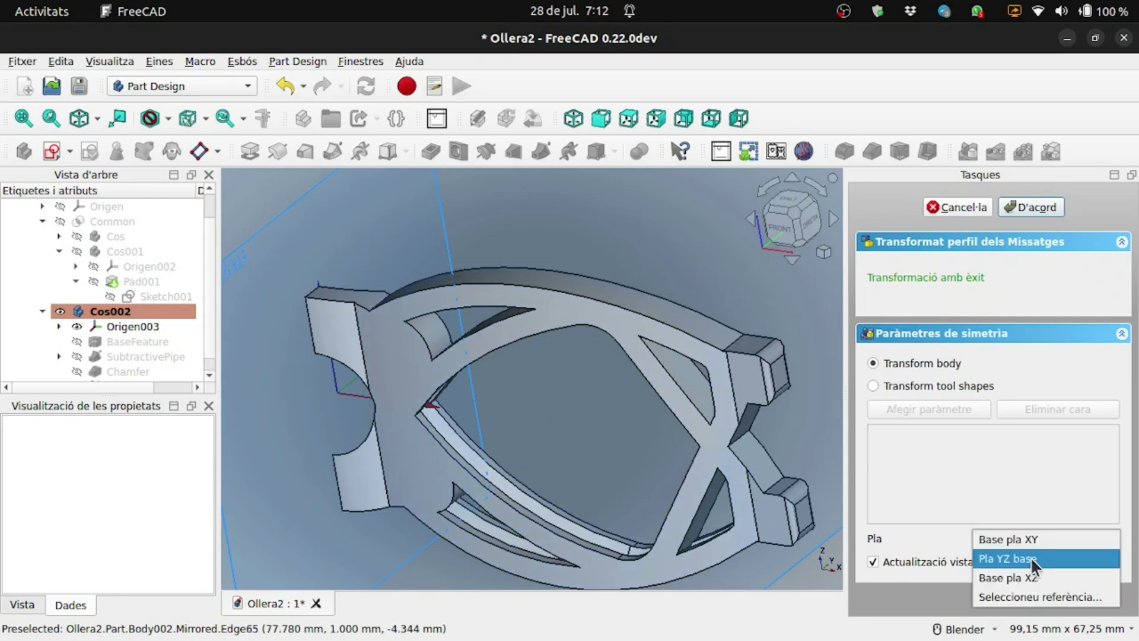
pyautogui.click(1030, 557)
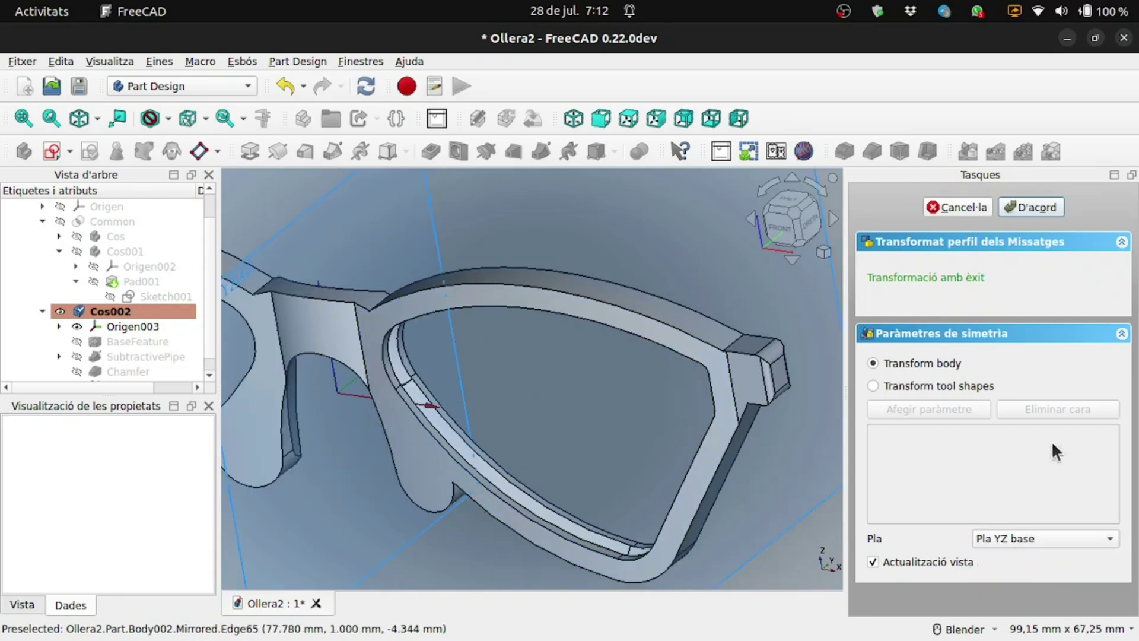
pyautogui.scroll(-5, 772, 392)
pyautogui.scroll(2, 614, 386)
pyautogui.scroll(2, 613, 386)
pyautogui.moveTo(613, 386)
pyautogui.mouseDown(button='middle')
pyautogui.moveTo(327, 409)
pyautogui.moveTo(573, 394)
pyautogui.mouseUp(button='middle')
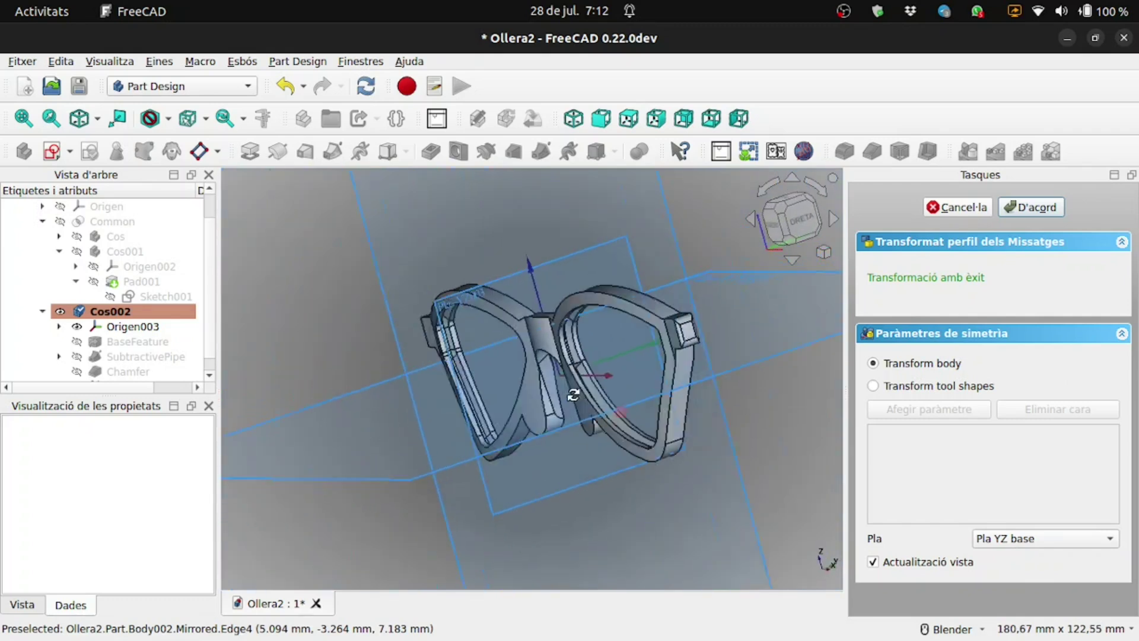
pyautogui.moveTo(573, 394); pyautogui.dragTo(813, 390, button='middle')
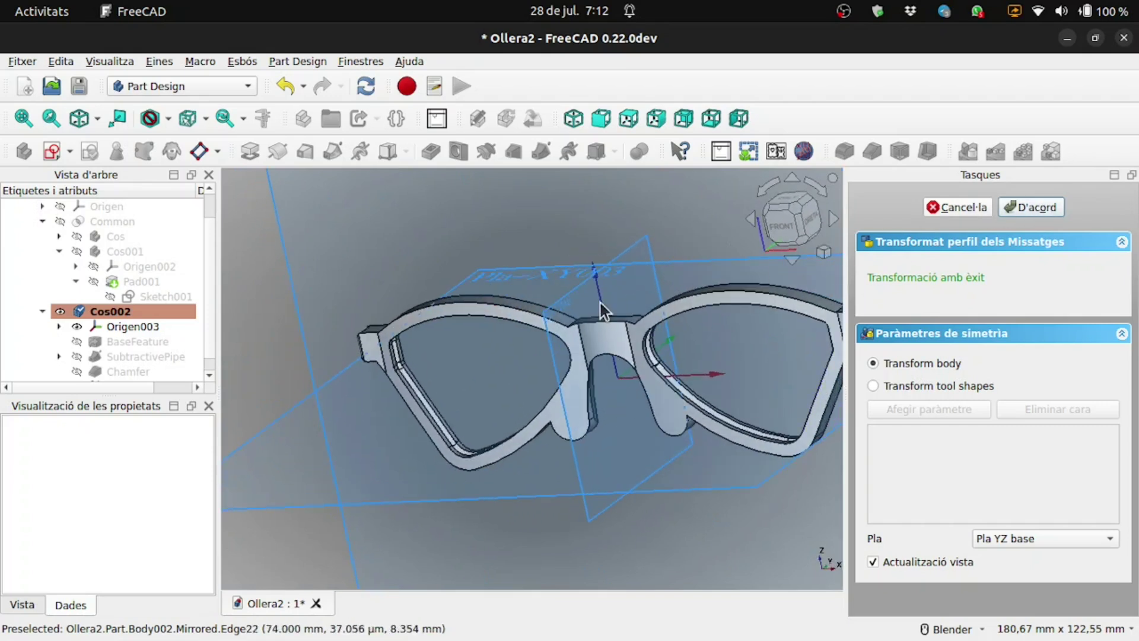
pyautogui.press('Return')
pyautogui.scroll(-3, 510, 316)
pyautogui.moveTo(480, 337)
pyautogui.mouseDown(button='middle')
pyautogui.moveTo(610, 305)
pyautogui.moveTo(661, 331)
pyautogui.moveTo(669, 310)
pyautogui.mouseUp(button='middle')
pyautogui.scroll(2, 610, 305)
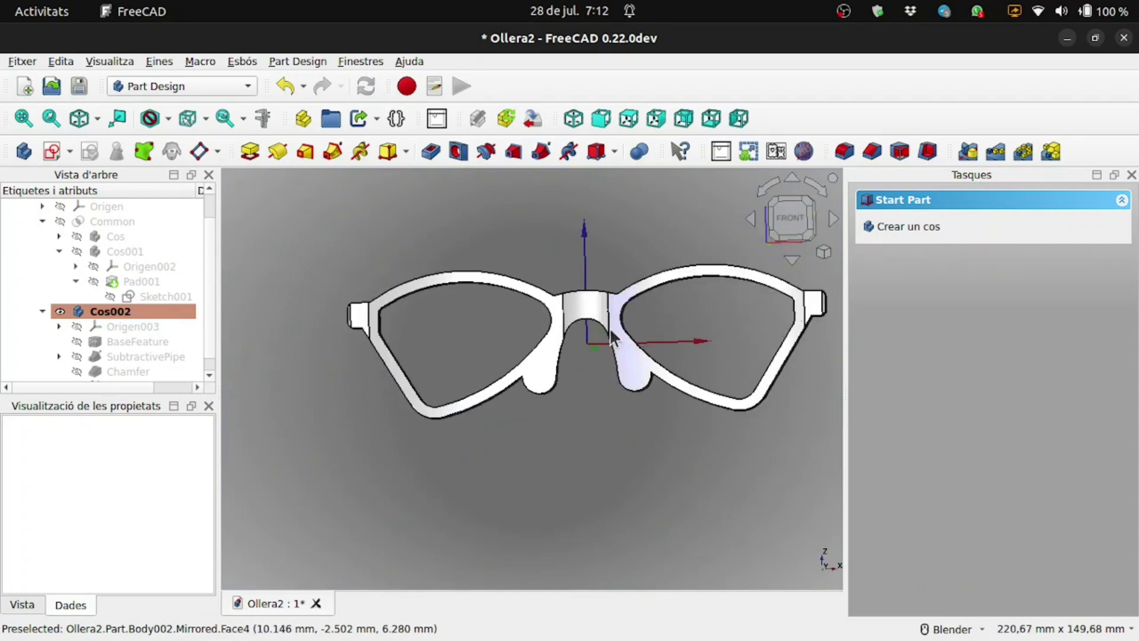
# Orbit, zoom and view the finished two-lens glasses from the top.
pyautogui.moveTo(683, 440); pyautogui.dragTo(664, 449, button='middle')
pyautogui.scroll(-4, 608, 343)
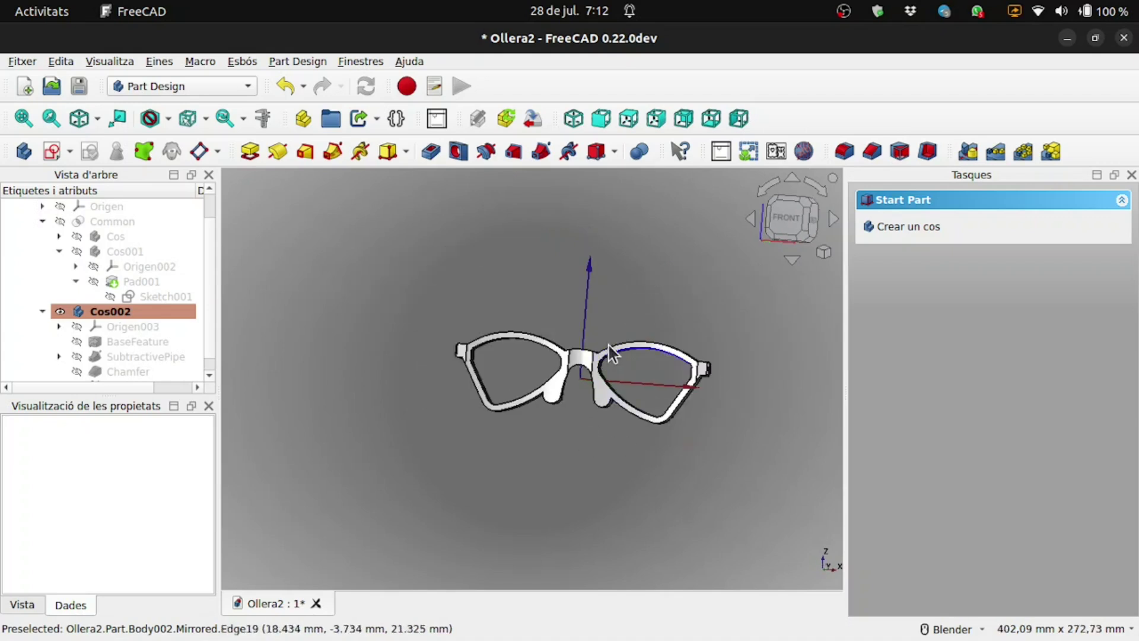
pyautogui.scroll(5, 608, 343)
pyautogui.moveTo(611, 350)
pyautogui.mouseDown(button='middle')
pyautogui.moveTo(440, 304)
pyautogui.moveTo(353, 315)
pyautogui.moveTo(374, 379)
pyautogui.moveTo(588, 502)
pyautogui.moveTo(657, 496)
pyautogui.moveTo(578, 476)
pyautogui.moveTo(547, 403)
pyautogui.moveTo(528, 395)
pyautogui.moveTo(540, 427)
pyautogui.mouseUp(button='middle')
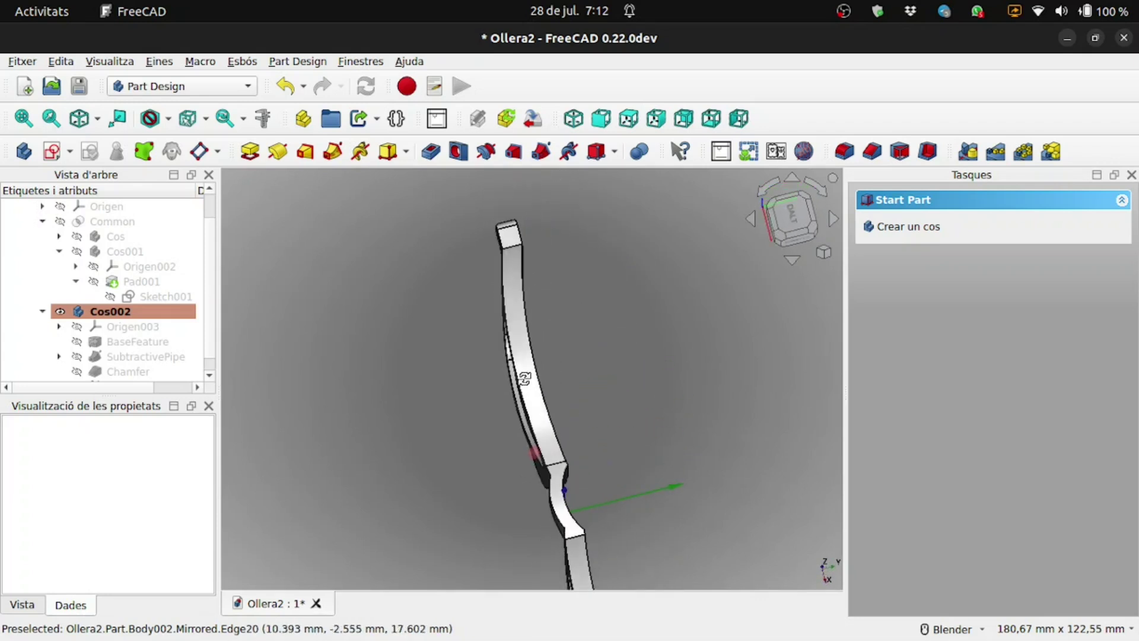
pyautogui.scroll(-4, 563, 487)
pyautogui.scroll(4, 560, 490)
pyautogui.moveTo(560, 492)
pyautogui.mouseDown(button='middle')
pyautogui.moveTo(549, 493)
pyautogui.moveTo(630, 401)
pyautogui.mouseUp(button='middle')
pyautogui.moveTo(524, 409)
pyautogui.mouseDown(button='middle')
pyautogui.moveTo(376, 399)
pyautogui.moveTo(450, 470)
pyautogui.moveTo(434, 337)
pyautogui.mouseUp(button='middle')
pyautogui.press('2')
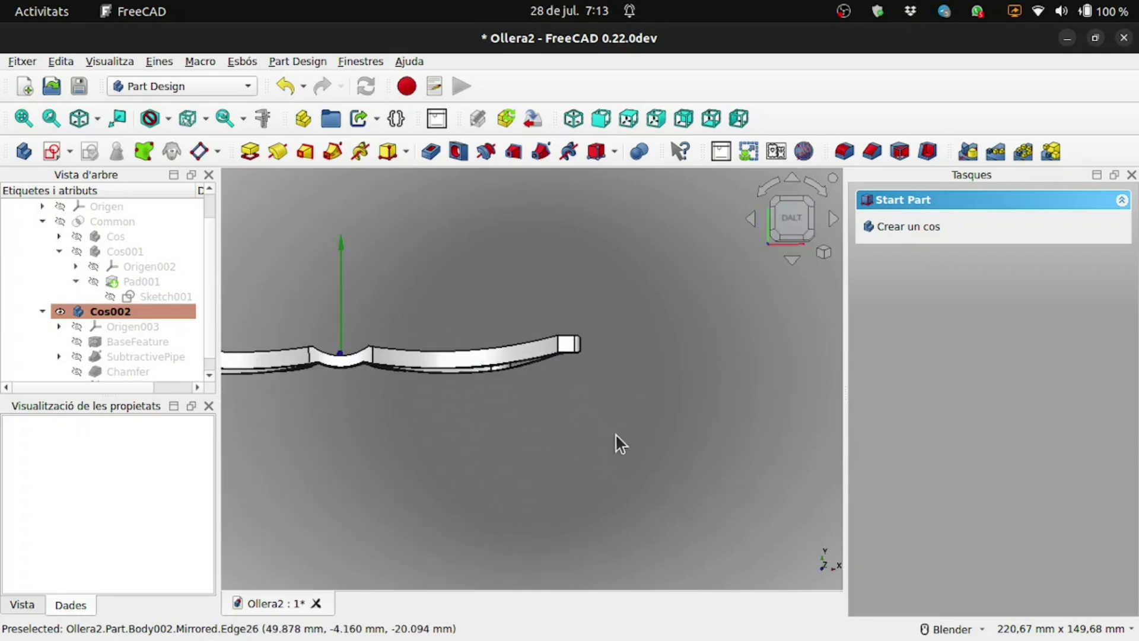
pyautogui.scroll(-4, 615, 433)
pyautogui.scroll(4, 493, 396)
pyautogui.scroll(2, 531, 398)
pyautogui.moveTo(547, 399); pyautogui.dragTo(550, 411, button='middle')
pyautogui.scroll(-2, 534, 403)
pyautogui.scroll(1, 533, 406)
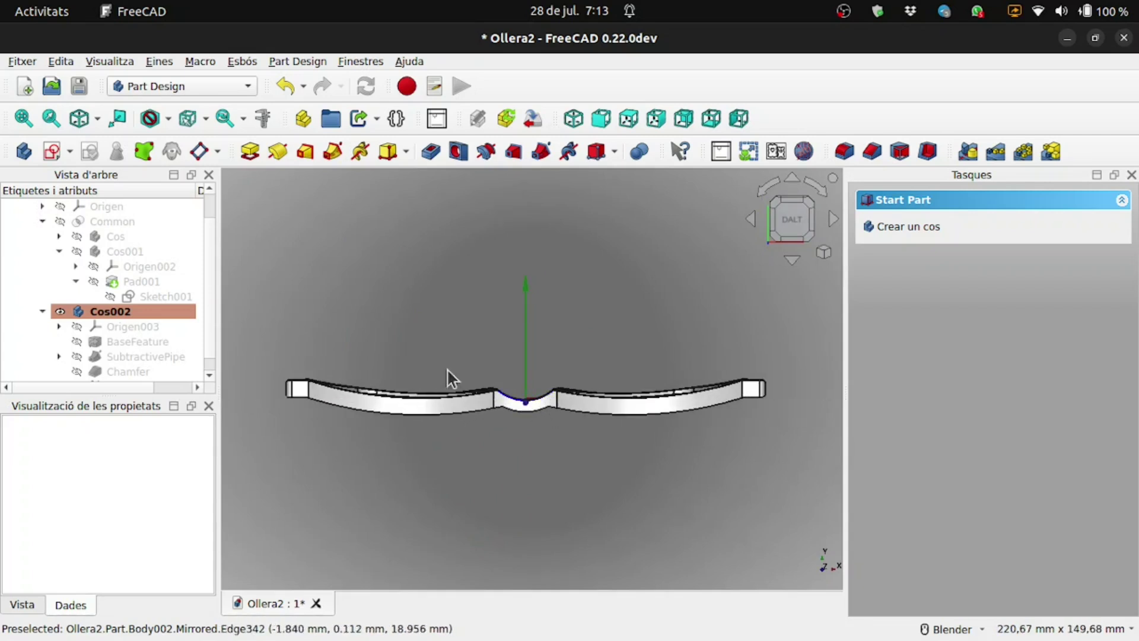
# Select Sketch001 and expand the Cos body to reveal its Pad's sketch.
pyautogui.click(156, 297)
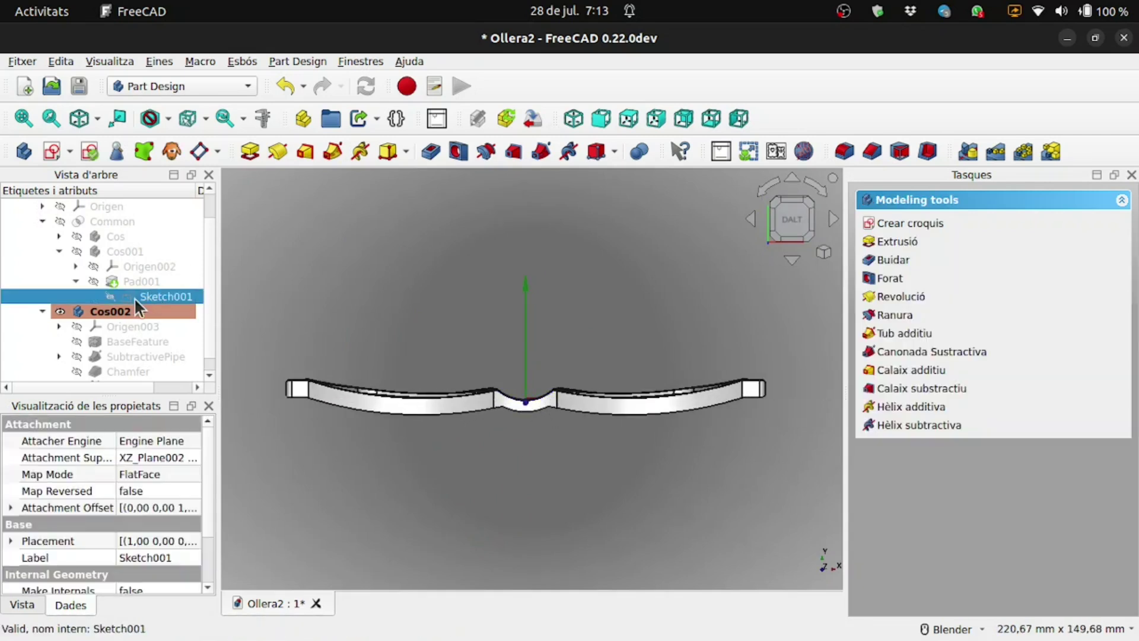
pyautogui.click(59, 238)
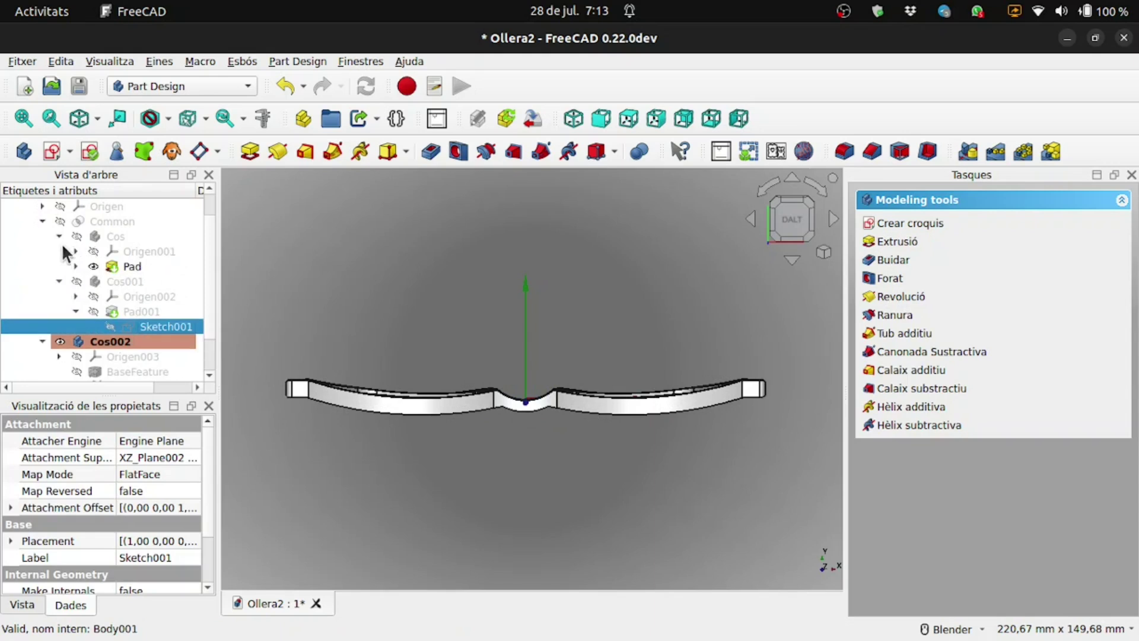
pyautogui.click(76, 267)
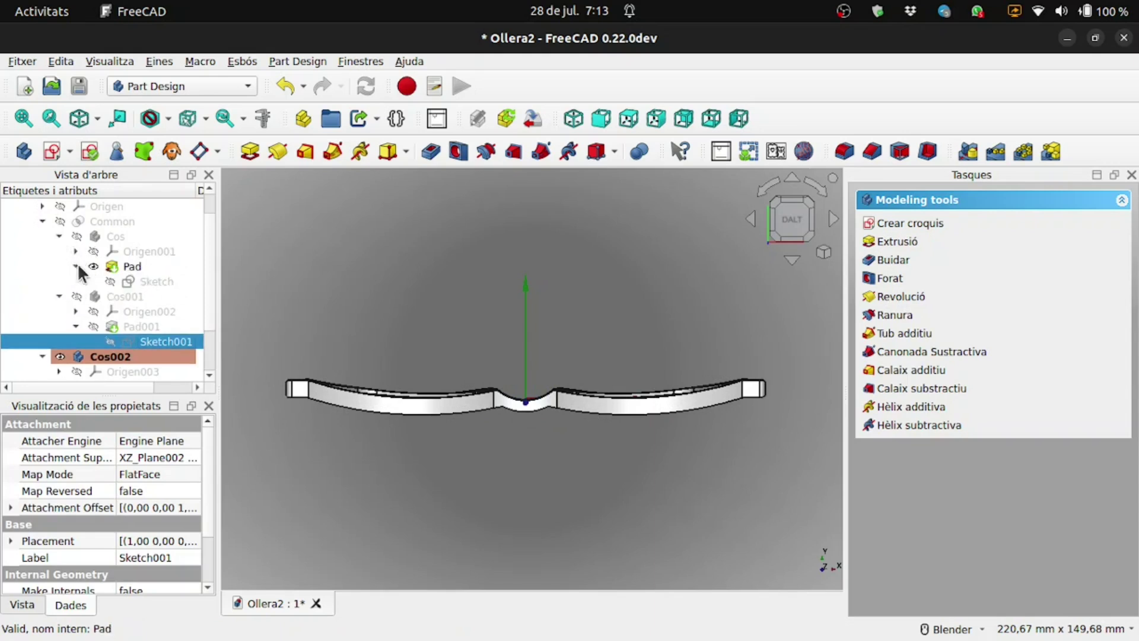
# Open the Pad's base sketch and change the 9.854 mm hinge-end height to 10 mm.
pyautogui.doubleClick(127, 278)
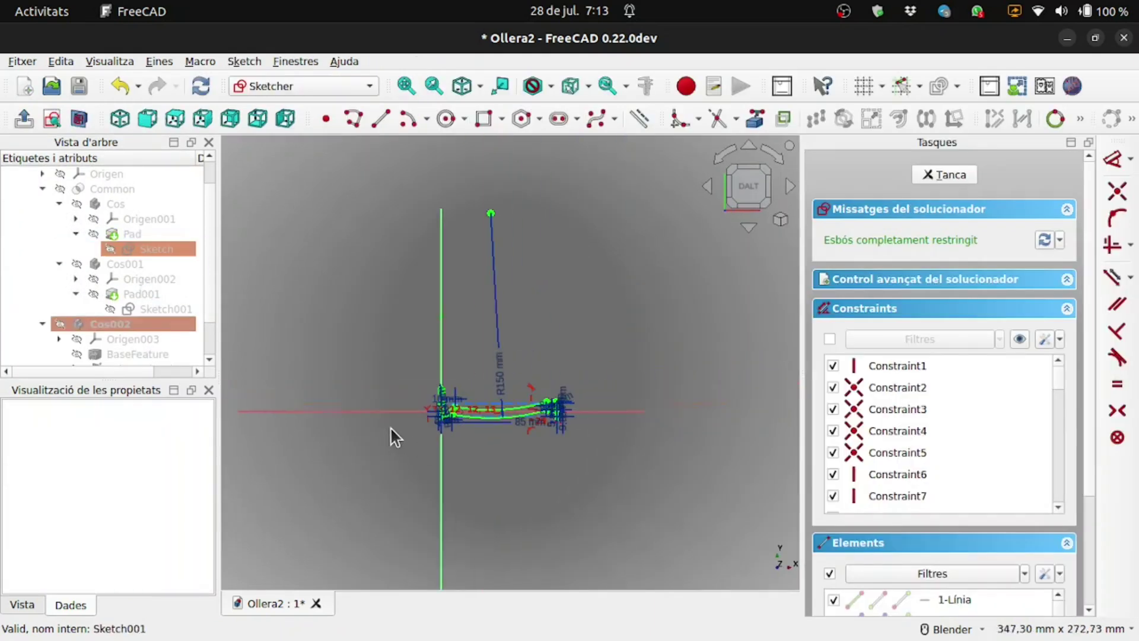
pyautogui.scroll(2, 558, 409)
pyautogui.scroll(2, 508, 457)
pyautogui.scroll(2, 587, 451)
pyautogui.scroll(2, 563, 460)
pyautogui.scroll(3, 578, 460)
pyautogui.scroll(3, 636, 440)
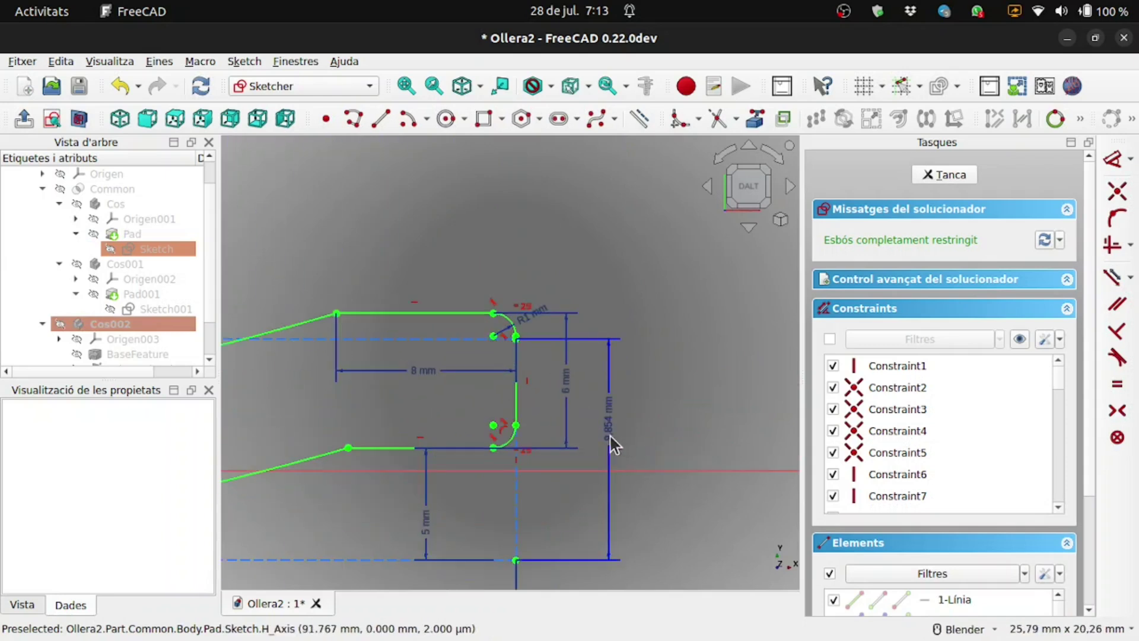
pyautogui.click(613, 432)
pyautogui.doubleClick(613, 431)
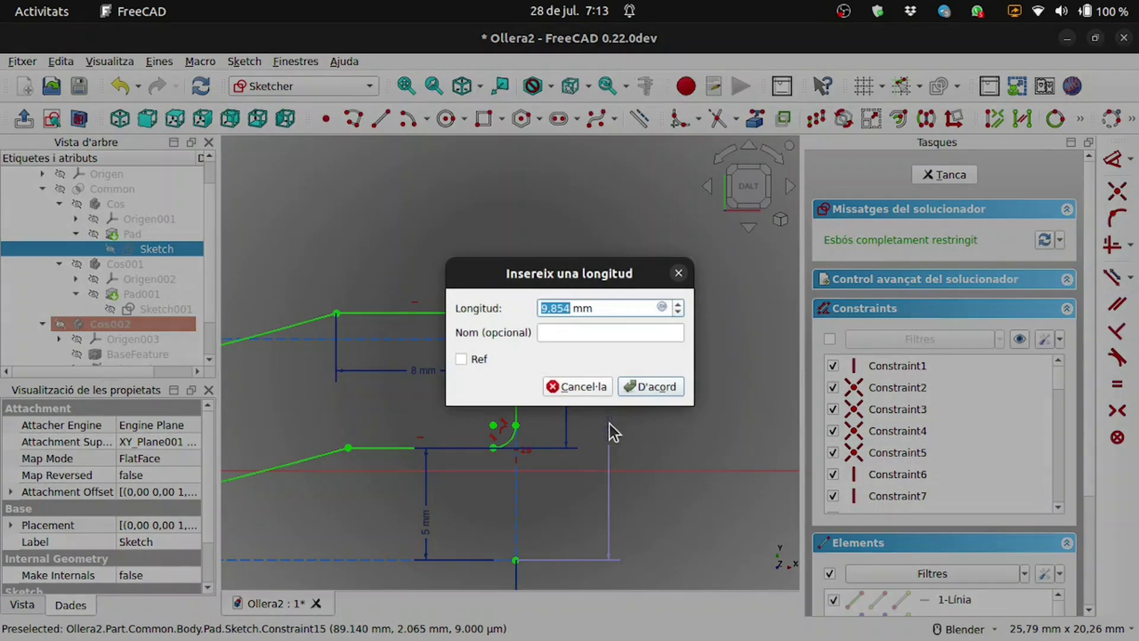
pyautogui.write('10')
pyautogui.press('Return')
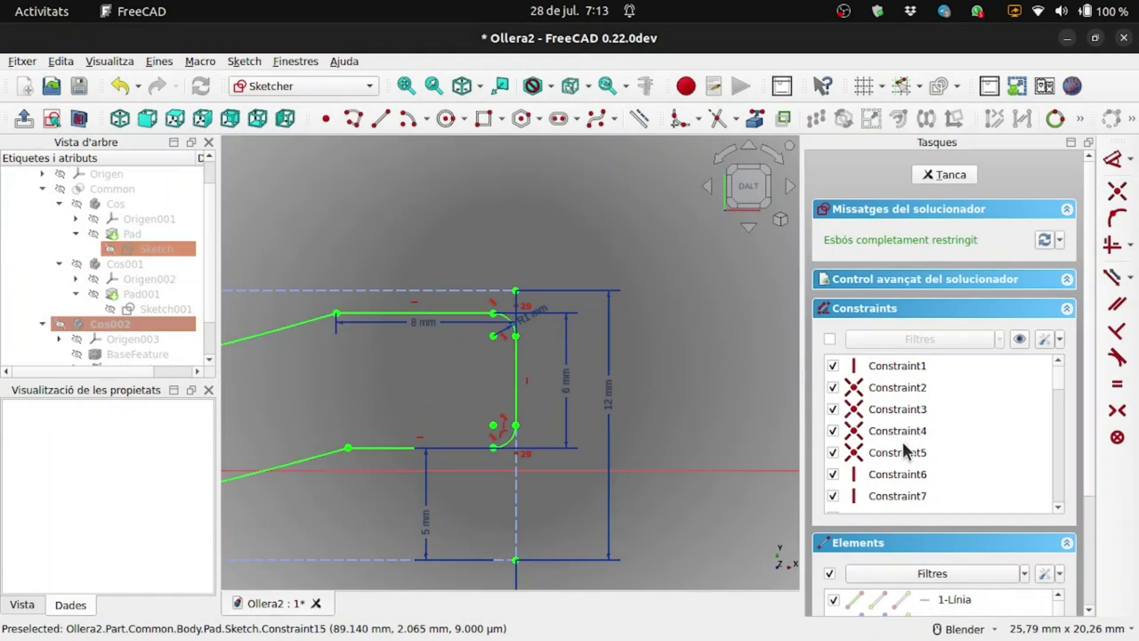
# Zoom in and out to review the updated sketch profile.
pyautogui.scroll(-2, 686, 318)
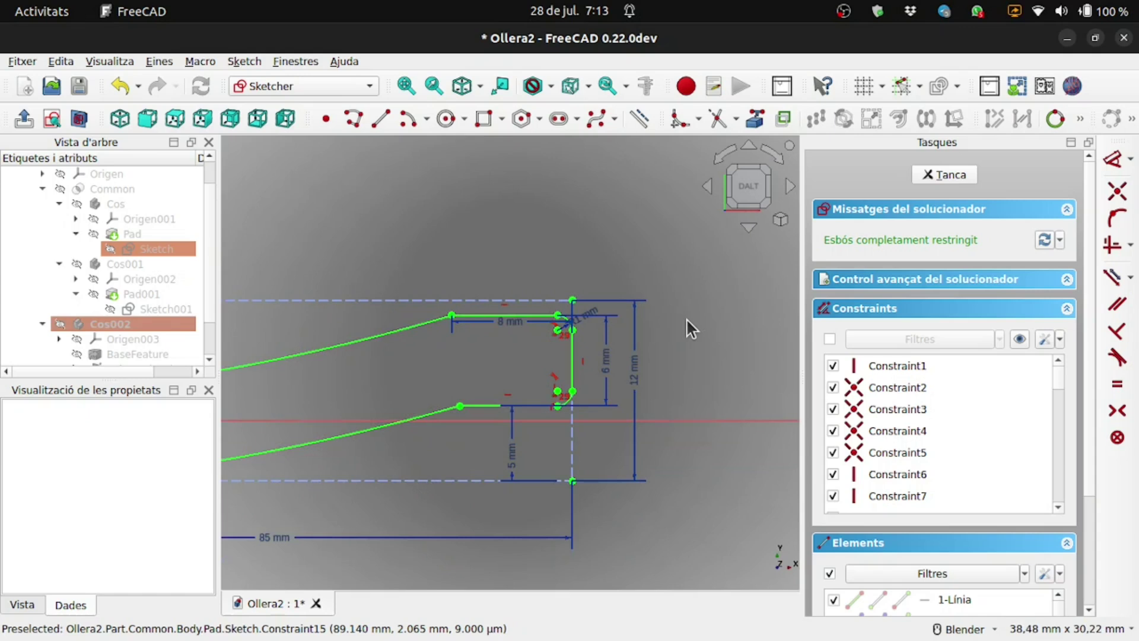
pyautogui.scroll(-2, 686, 318)
pyautogui.scroll(-2, 674, 336)
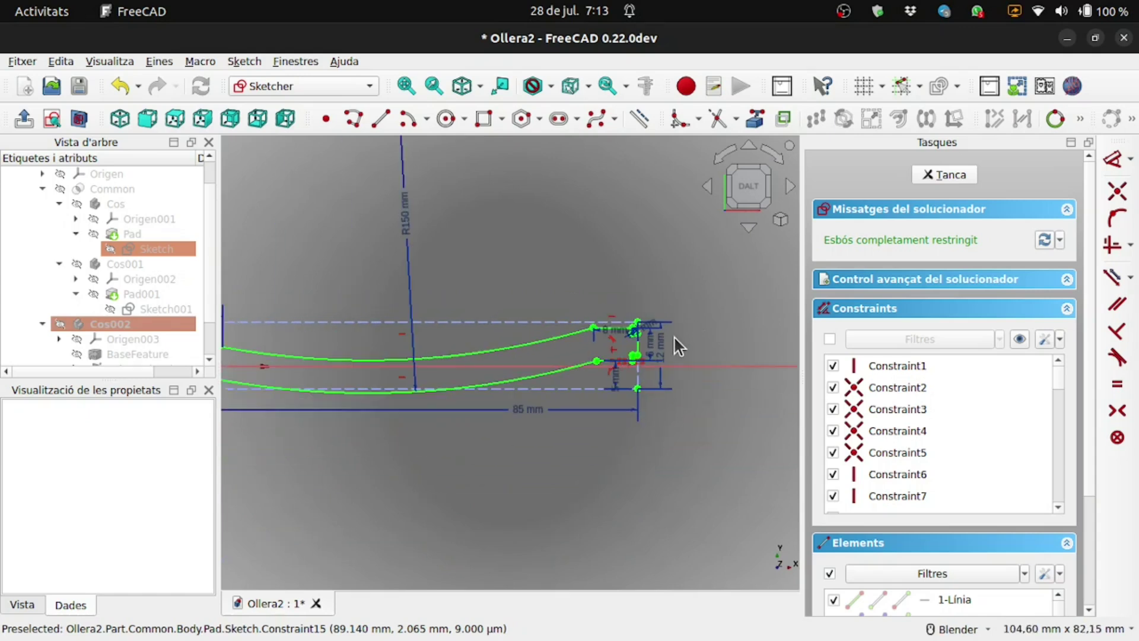
pyautogui.scroll(-3, 674, 336)
pyautogui.scroll(-1, 674, 336)
pyautogui.scroll(2, 446, 342)
pyautogui.scroll(3, 446, 342)
pyautogui.scroll(-4, 446, 342)
pyautogui.scroll(3, 735, 315)
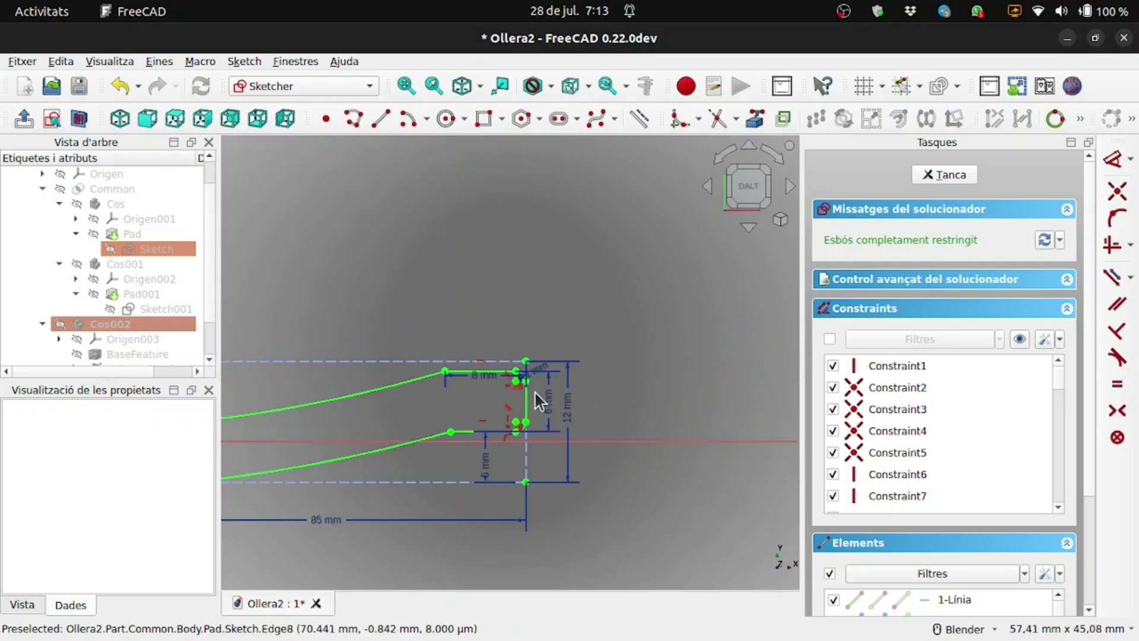
pyautogui.scroll(3, 535, 393)
pyautogui.scroll(-2, 570, 386)
pyautogui.scroll(1, 537, 439)
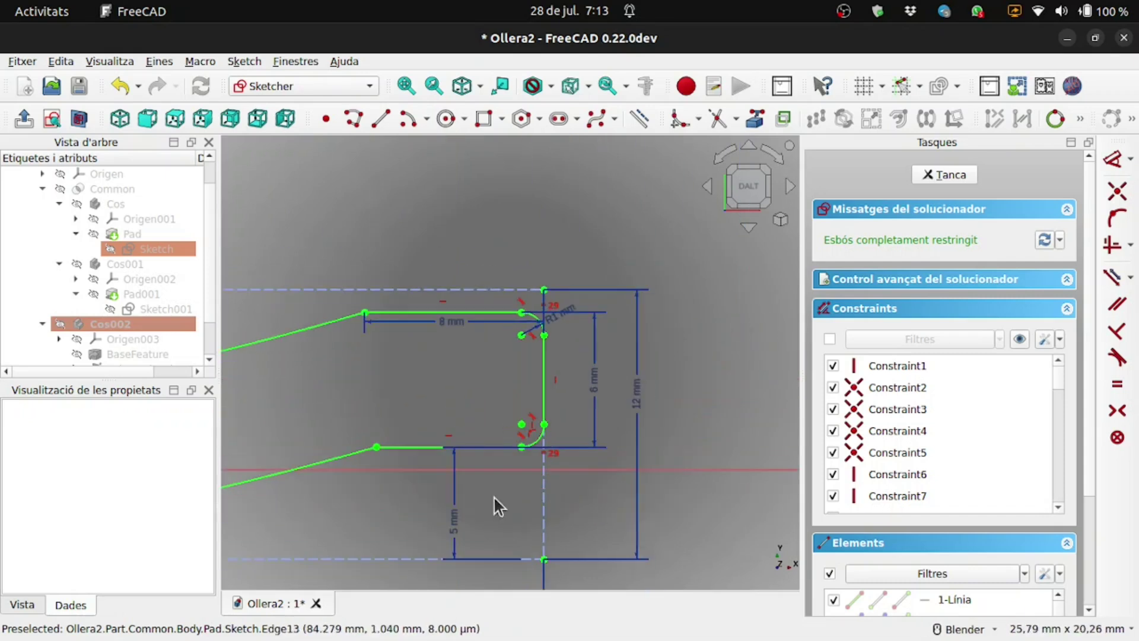
# Change the lower hinge-end vertical dimension from 5 mm to 6 mm, then to 10 mm.
pyautogui.doubleClick(457, 524)
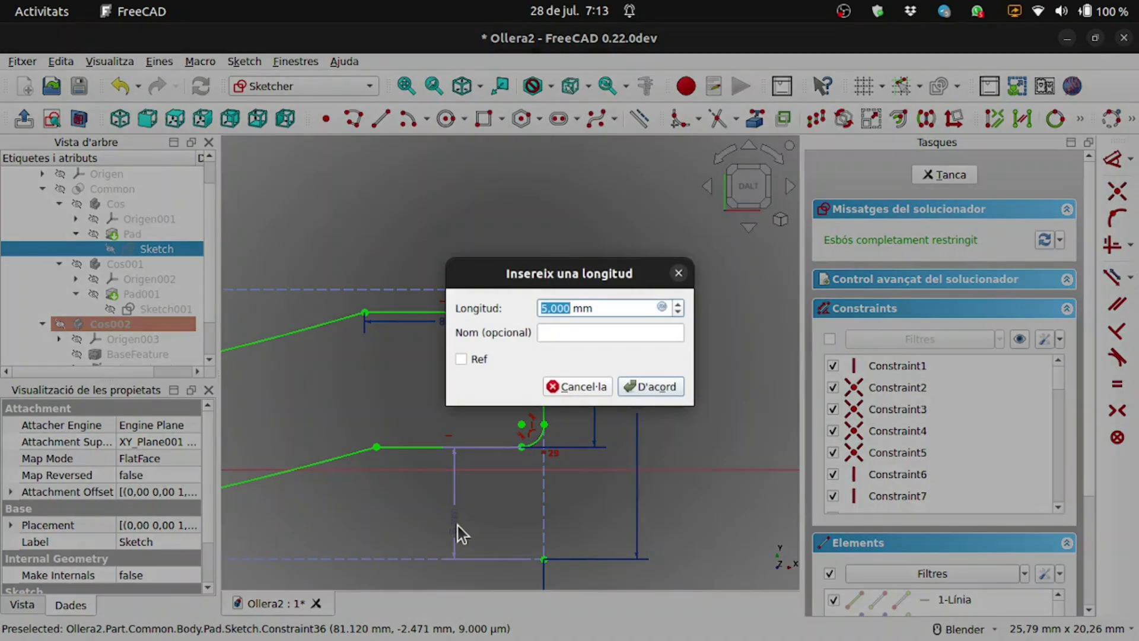
pyautogui.write('6')
pyautogui.press('Return')
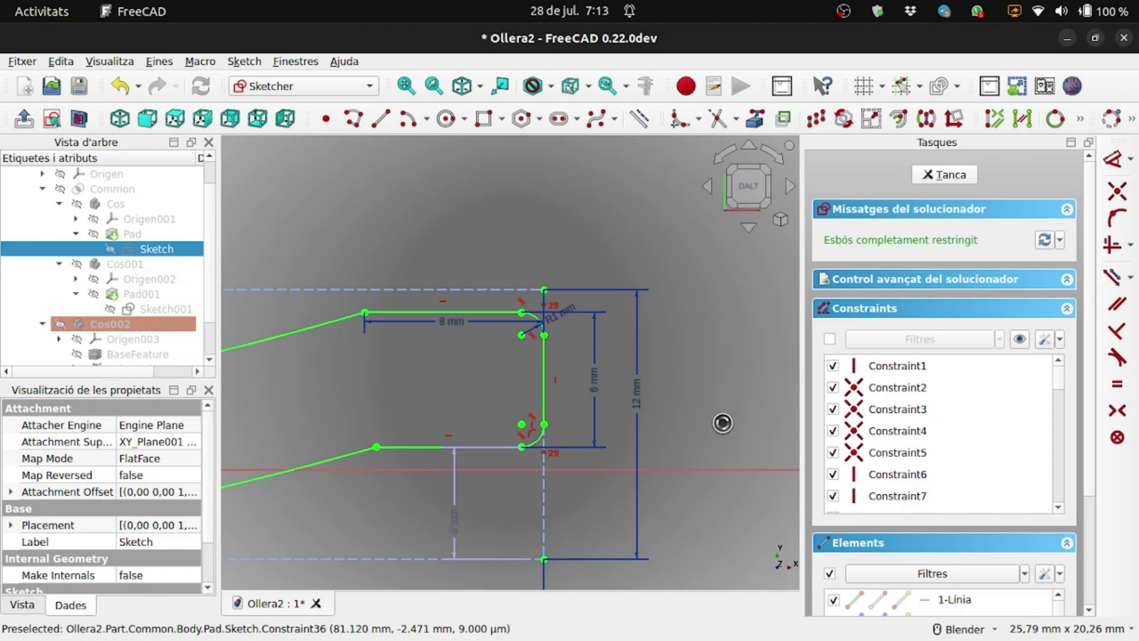
pyautogui.scroll(-5, 721, 418)
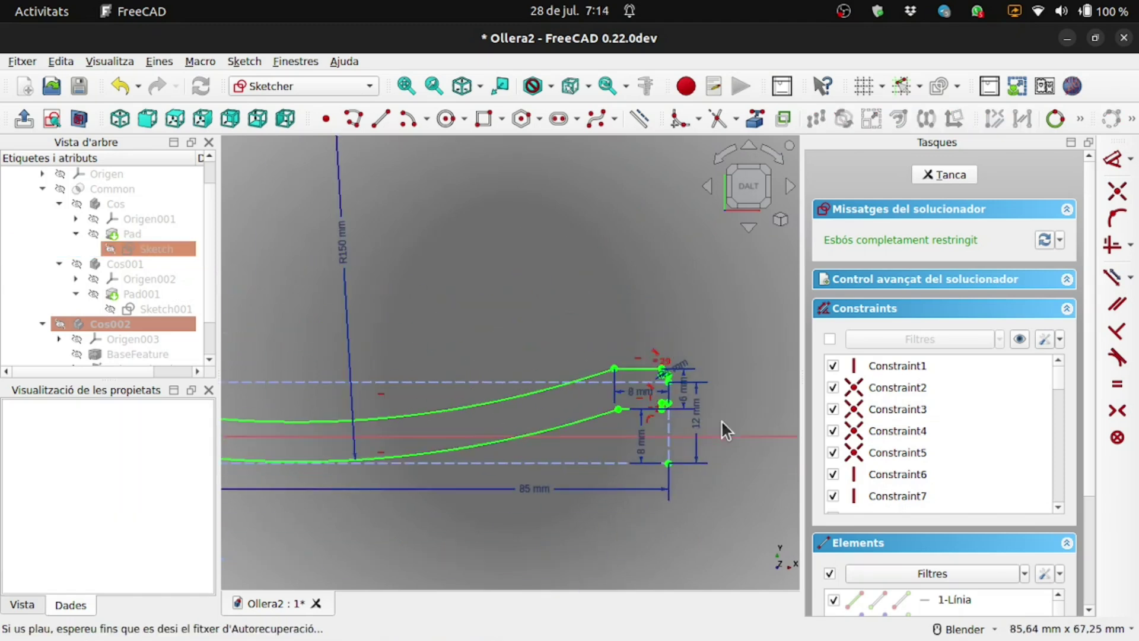
pyautogui.scroll(-5, 721, 418)
pyautogui.scroll(5, 722, 420)
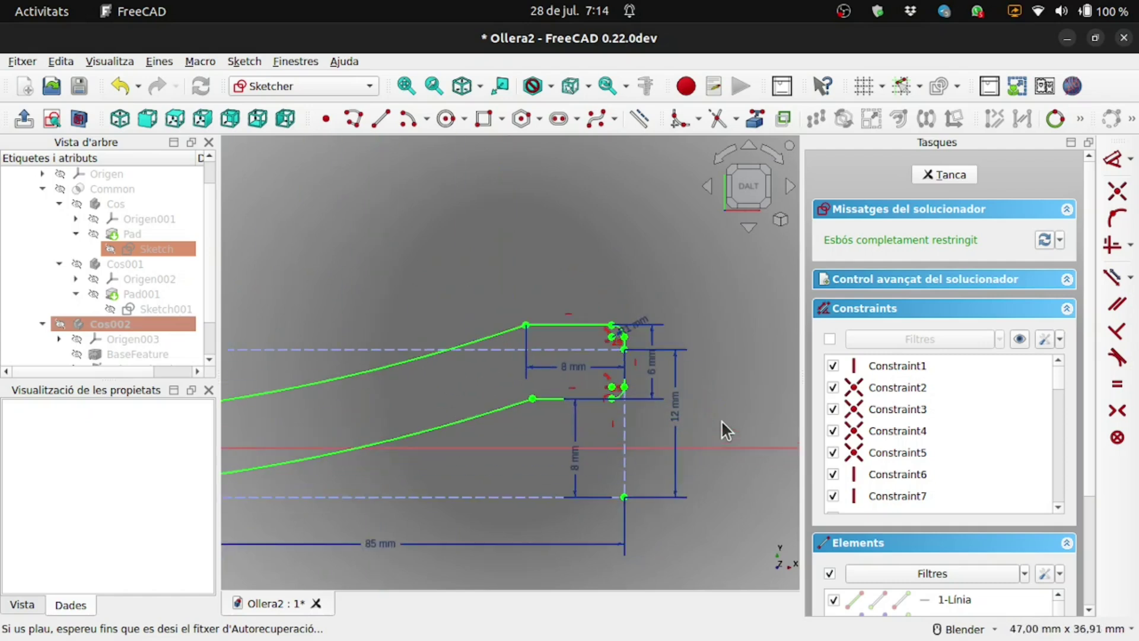
pyautogui.doubleClick(574, 462)
pyautogui.write('10')
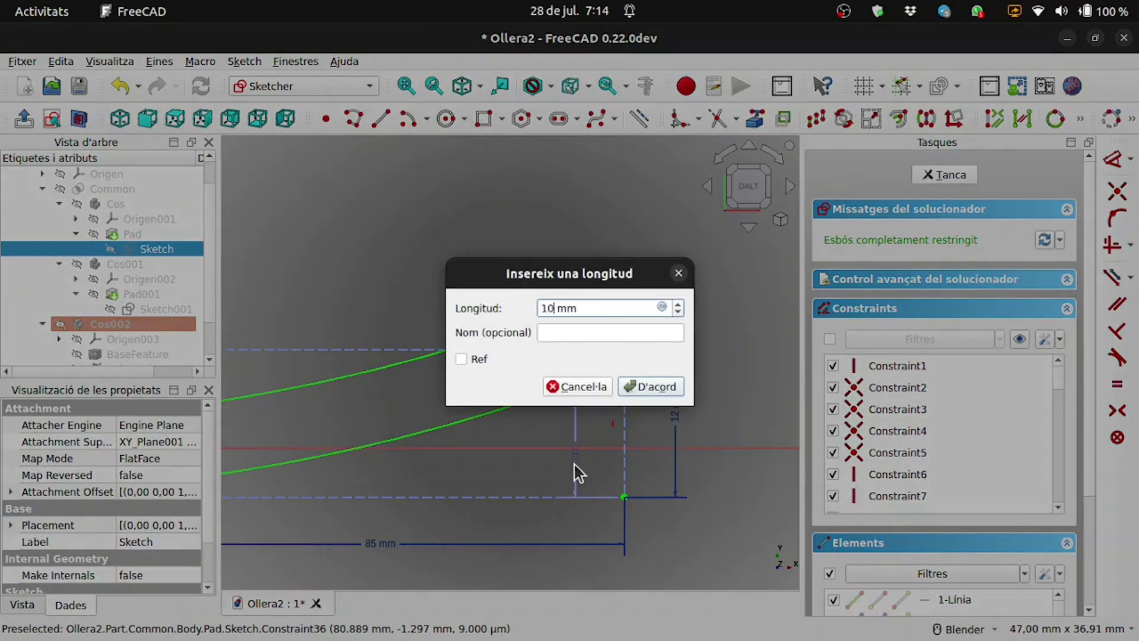
pyautogui.click(652, 385)
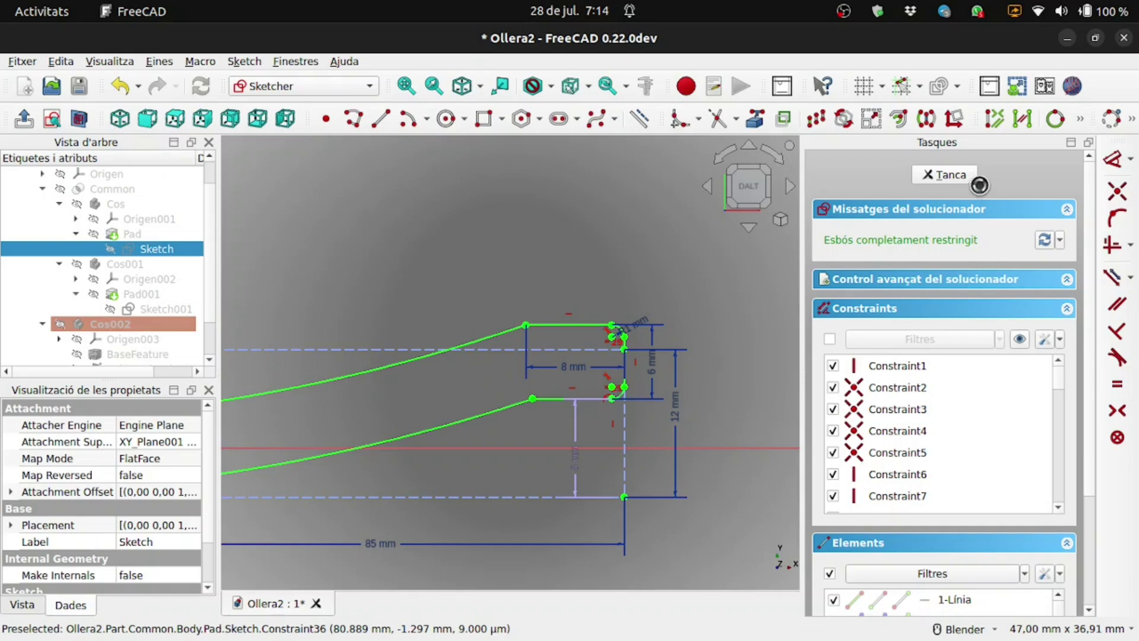
# Clear the sketch selection and zoom out to see the whole profile.
pyautogui.click(583, 201)
pyautogui.scroll(-3, 688, 250)
pyautogui.scroll(-2, 688, 251)
pyautogui.scroll(-2, 694, 249)
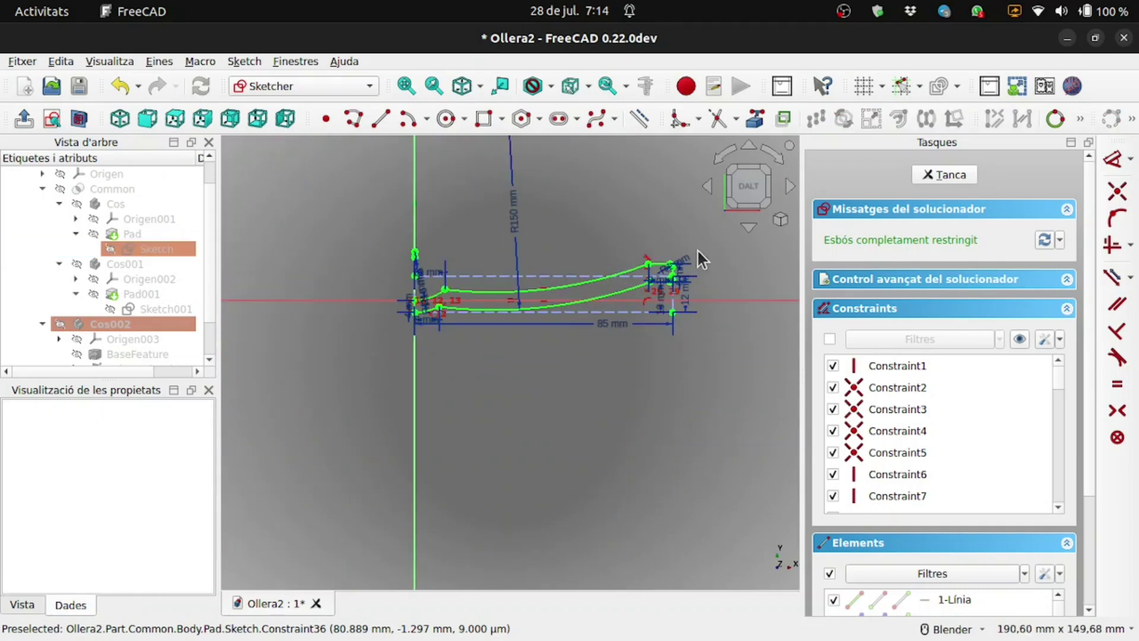
# Close the sketch and mark the Ollera2 document for recomputation.
pyautogui.click(943, 175)
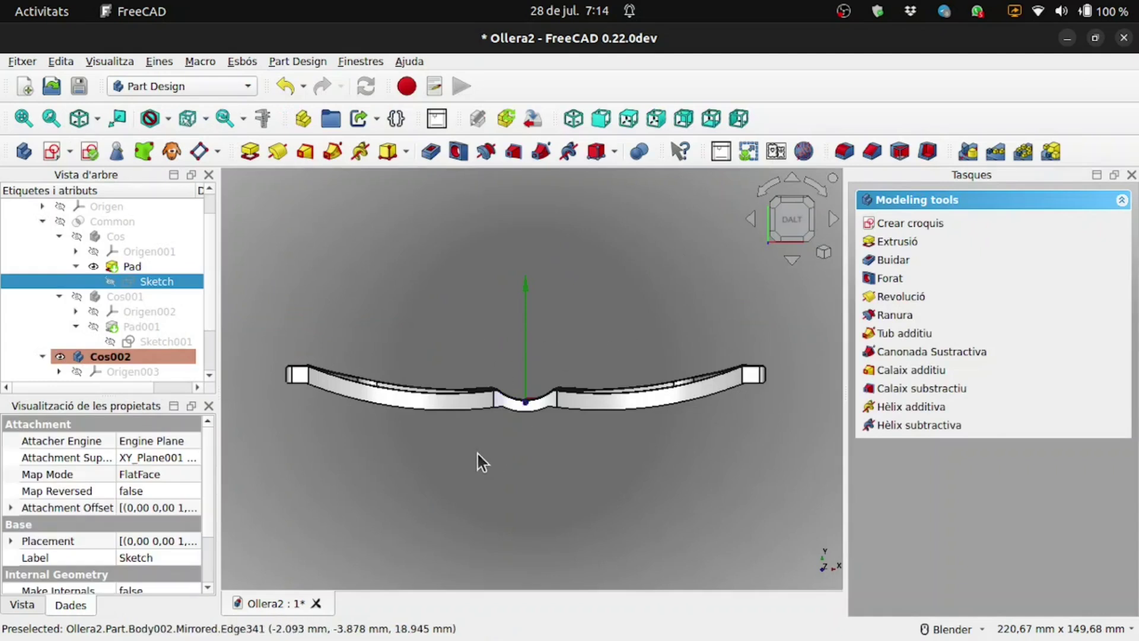
pyautogui.moveTo(490, 460); pyautogui.dragTo(492, 459, button='middle')
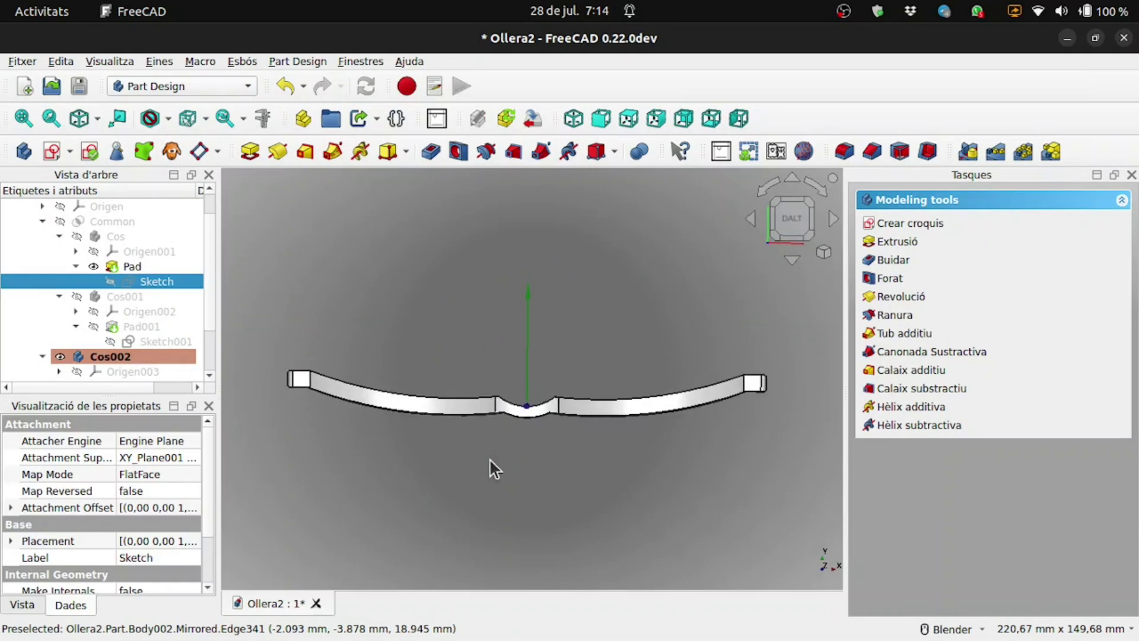
pyautogui.scroll(1, 113, 222)
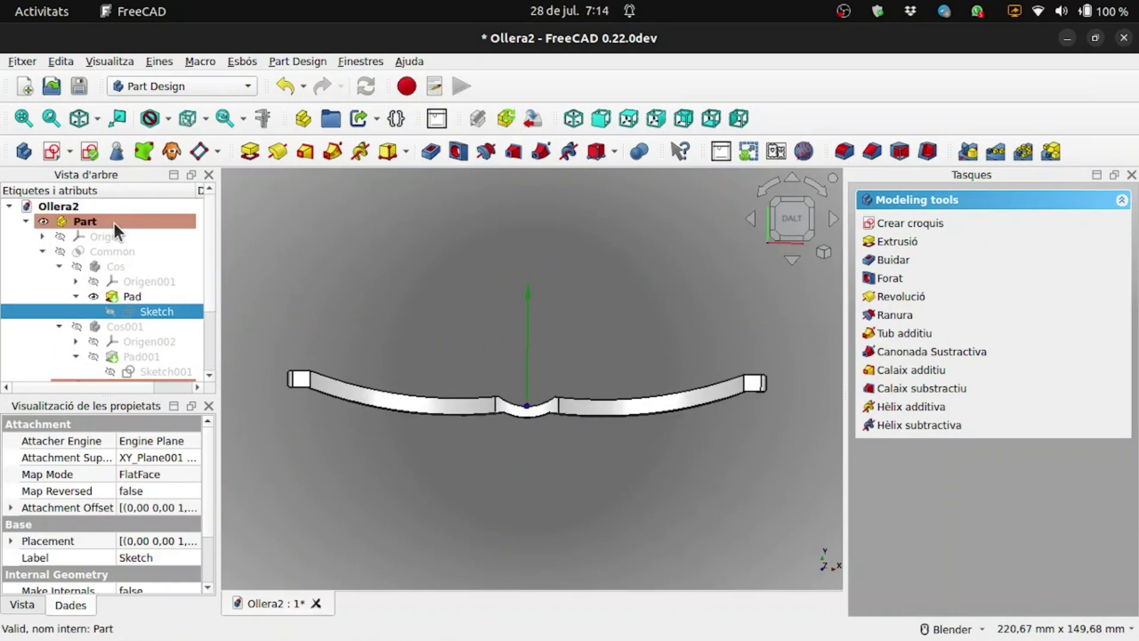
pyautogui.click(64, 207)
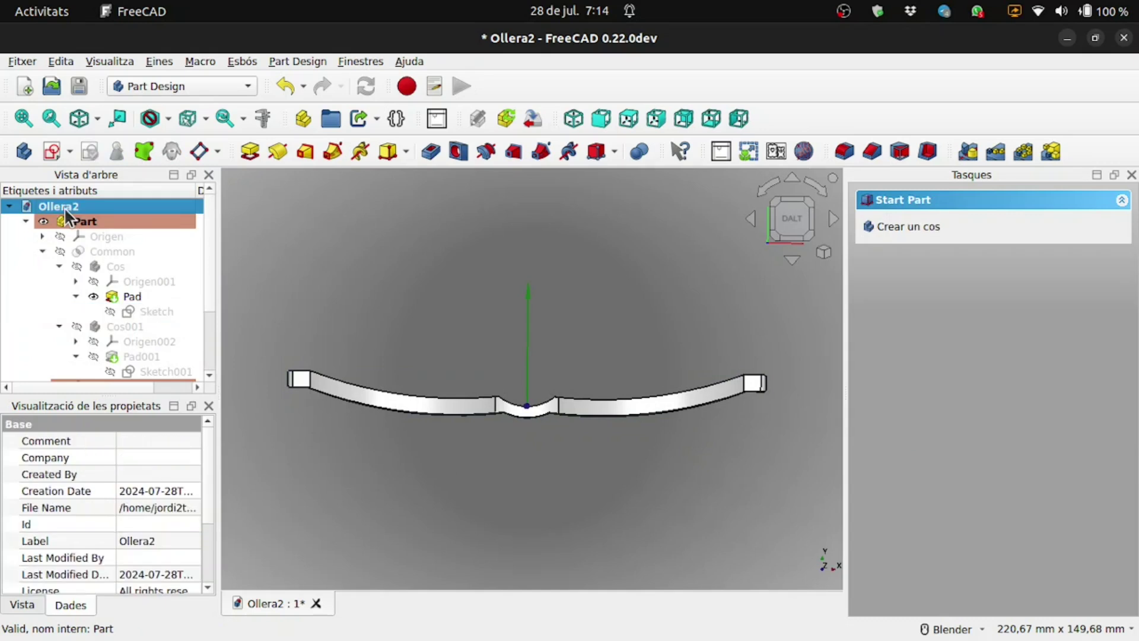
pyautogui.rightClick(64, 207)
pyautogui.click(113, 373)
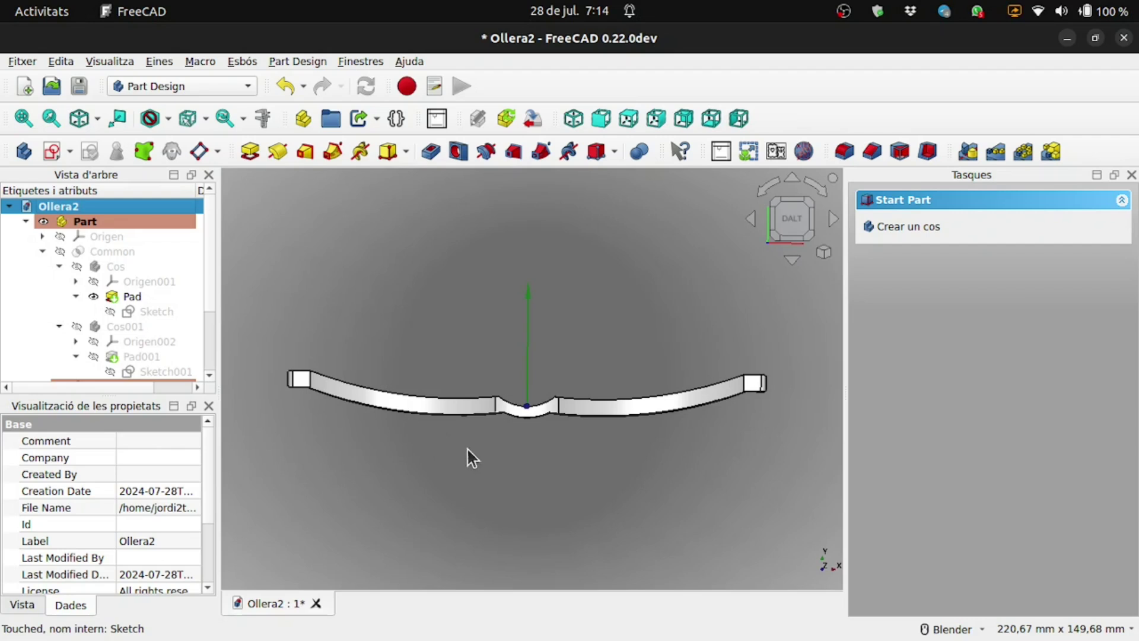
# Select the Chamfer and then the final Mirrored feature in the model tree.
pyautogui.scroll(-2, 214, 355)
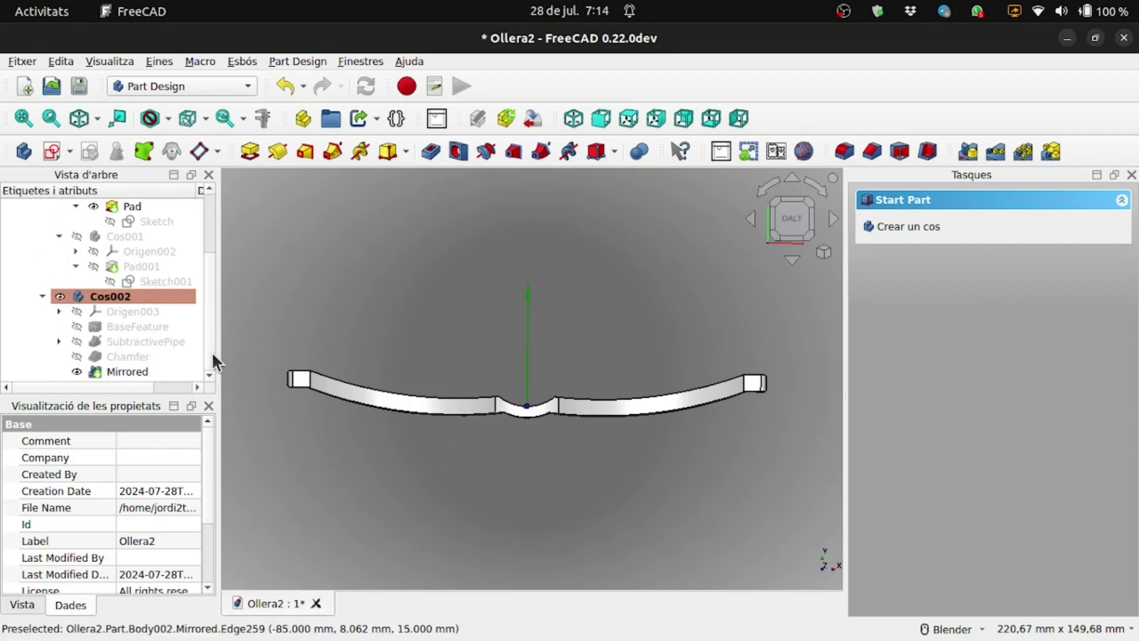
pyautogui.scroll(1, 212, 342)
pyautogui.scroll(1, 210, 323)
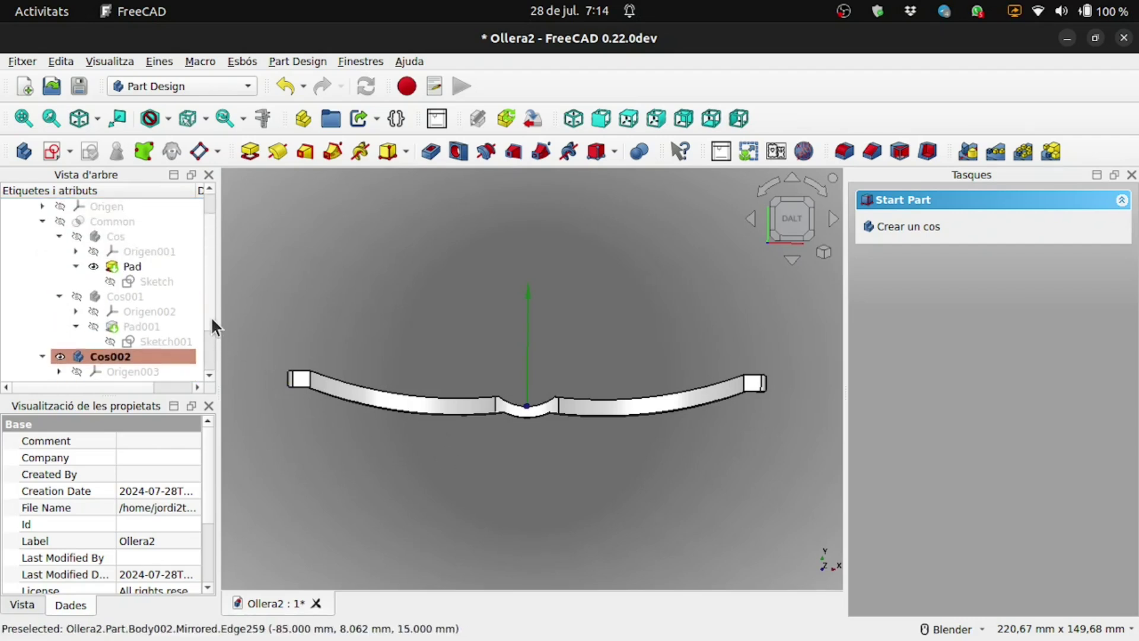
pyautogui.scroll(-2, 212, 317)
pyautogui.click(128, 360)
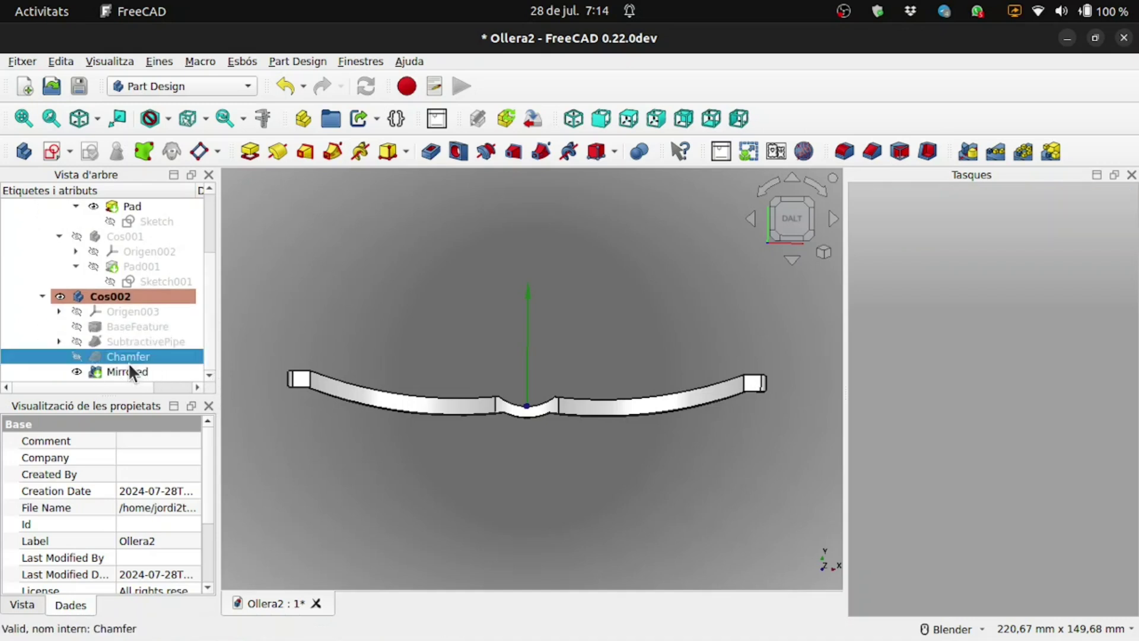
pyautogui.click(130, 372)
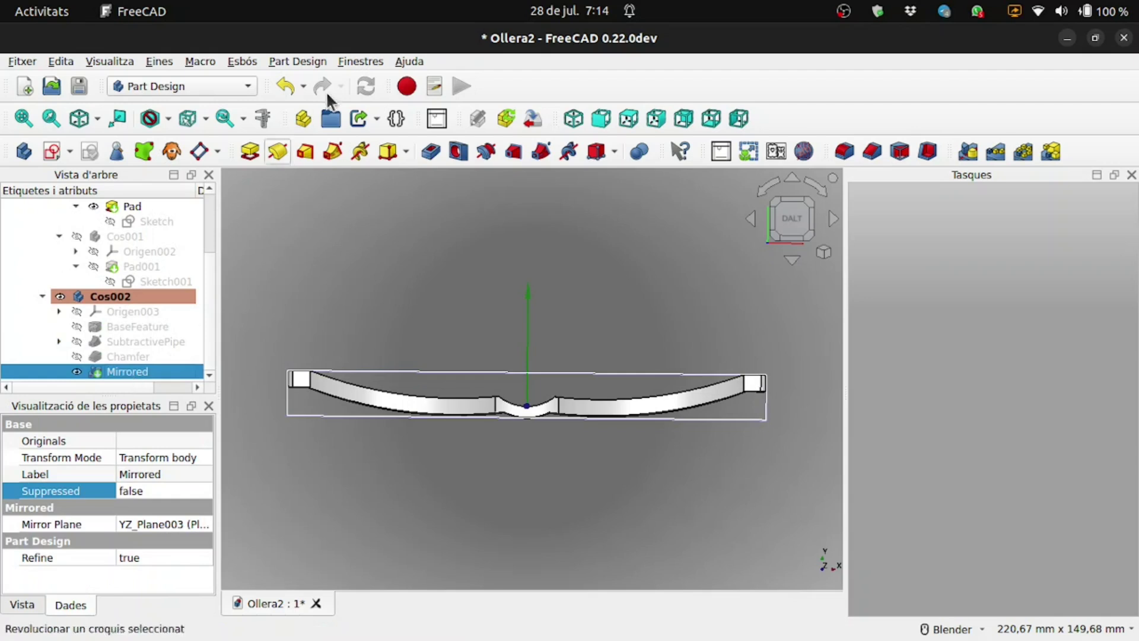
pyautogui.click(574, 118)
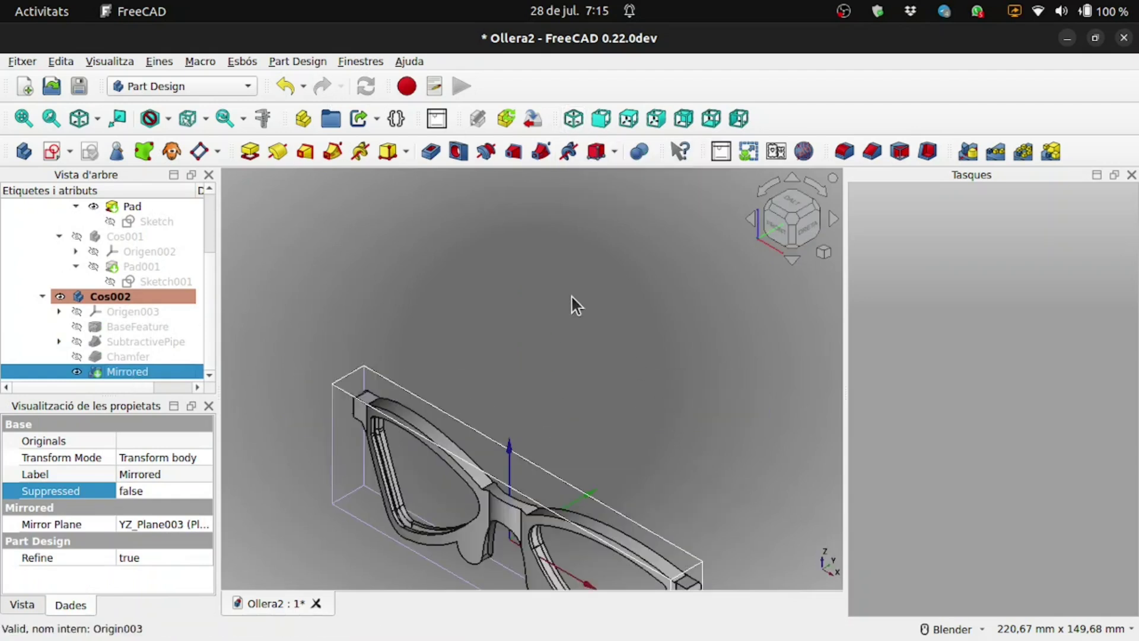
pyautogui.scroll(-5, 570, 294)
pyautogui.scroll(8, 574, 450)
pyautogui.moveTo(574, 450); pyautogui.dragTo(665, 487, button='middle')
pyautogui.scroll(-3, 604, 474)
pyautogui.scroll(2, 540, 463)
pyautogui.moveTo(540, 463)
pyautogui.mouseDown(button='middle')
pyautogui.moveTo(527, 481)
pyautogui.moveTo(581, 438)
pyautogui.moveTo(710, 447)
pyautogui.moveTo(745, 386)
pyautogui.moveTo(585, 374)
pyautogui.moveTo(494, 445)
pyautogui.moveTo(486, 455)
pyautogui.moveTo(517, 491)
pyautogui.moveTo(569, 527)
pyautogui.moveTo(572, 420)
pyautogui.moveTo(603, 490)
pyautogui.moveTo(564, 448)
pyautogui.mouseUp(button='middle')
pyautogui.scroll(5, 611, 436)
pyautogui.moveTo(576, 500)
pyautogui.mouseDown(button='middle')
pyautogui.moveTo(610, 427)
pyautogui.moveTo(602, 342)
pyautogui.moveTo(463, 436)
pyautogui.moveTo(465, 504)
pyautogui.moveTo(481, 516)
pyautogui.moveTo(500, 454)
pyautogui.mouseUp(button='middle')
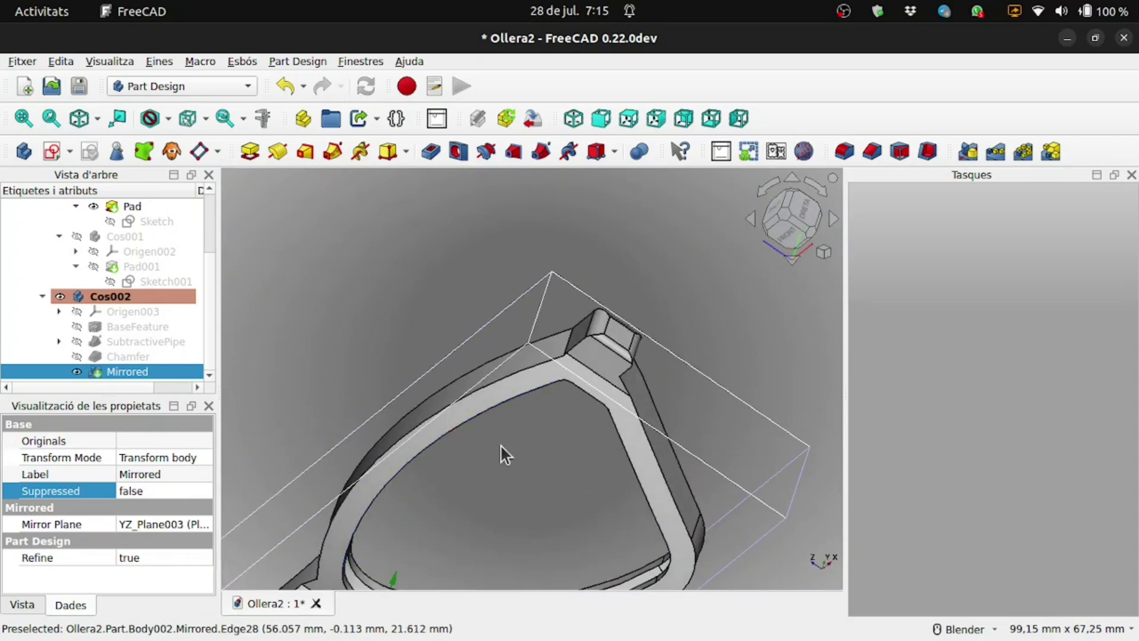
pyautogui.click(576, 120)
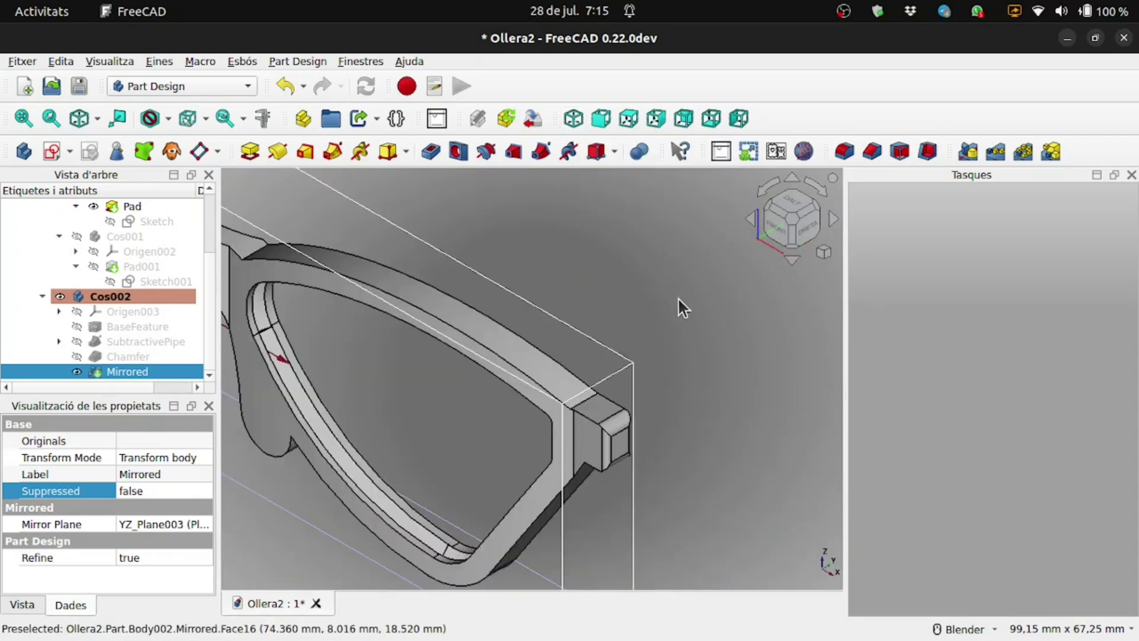
pyautogui.click(24, 118)
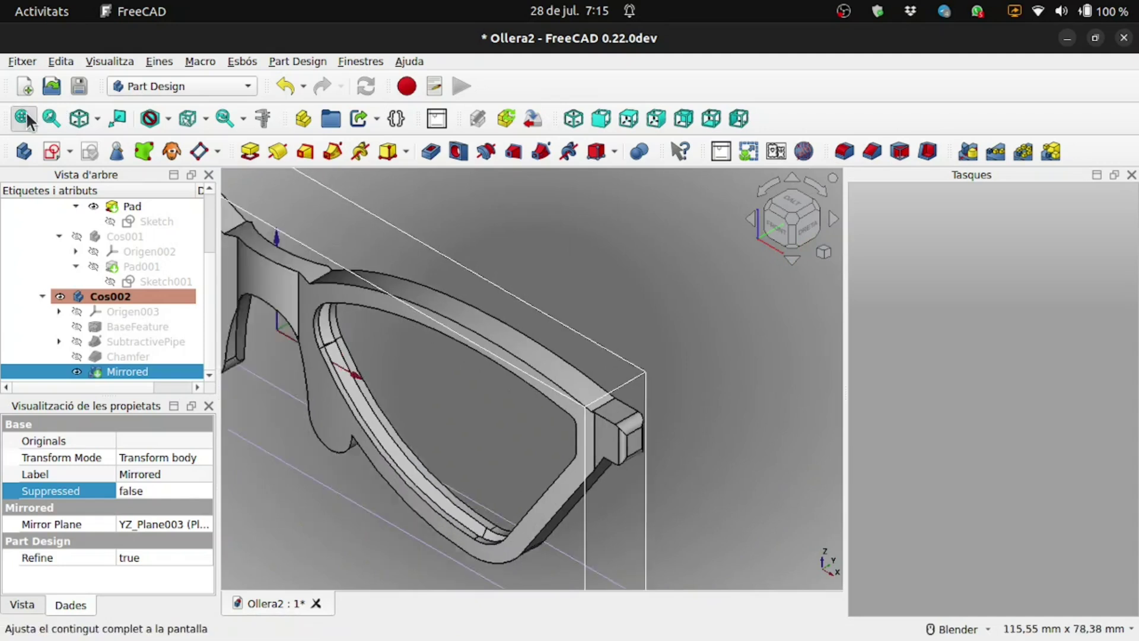
pyautogui.moveTo(569, 506)
pyautogui.mouseDown(button='middle')
pyautogui.moveTo(550, 519)
pyautogui.moveTo(579, 508)
pyautogui.moveTo(480, 457)
pyautogui.moveTo(536, 397)
pyautogui.mouseUp(button='middle')
pyautogui.scroll(5, 479, 457)
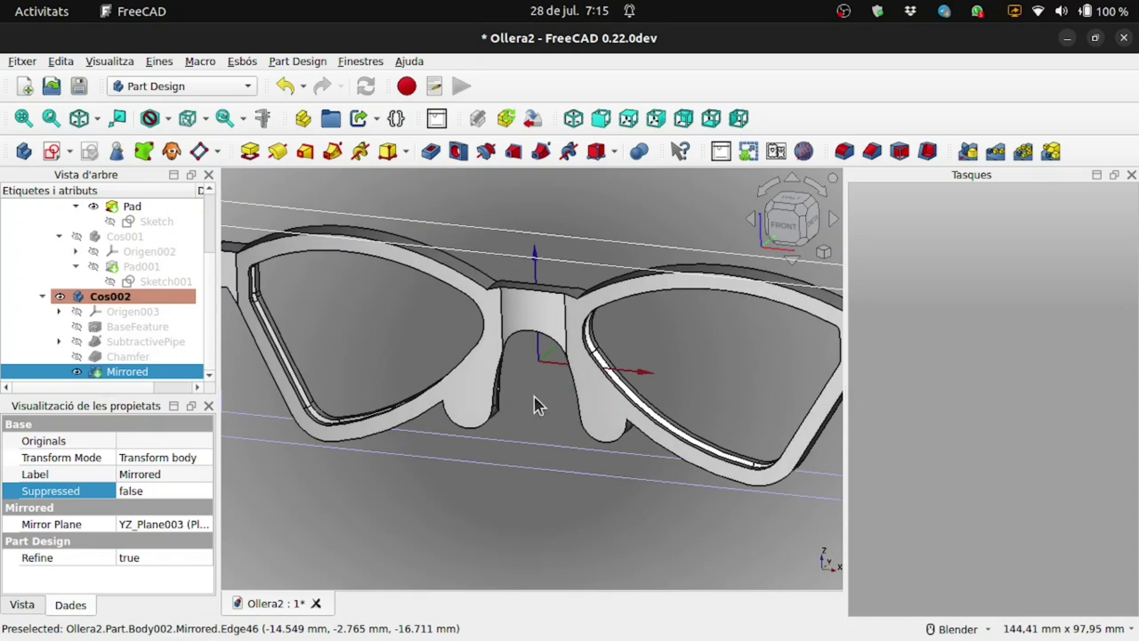